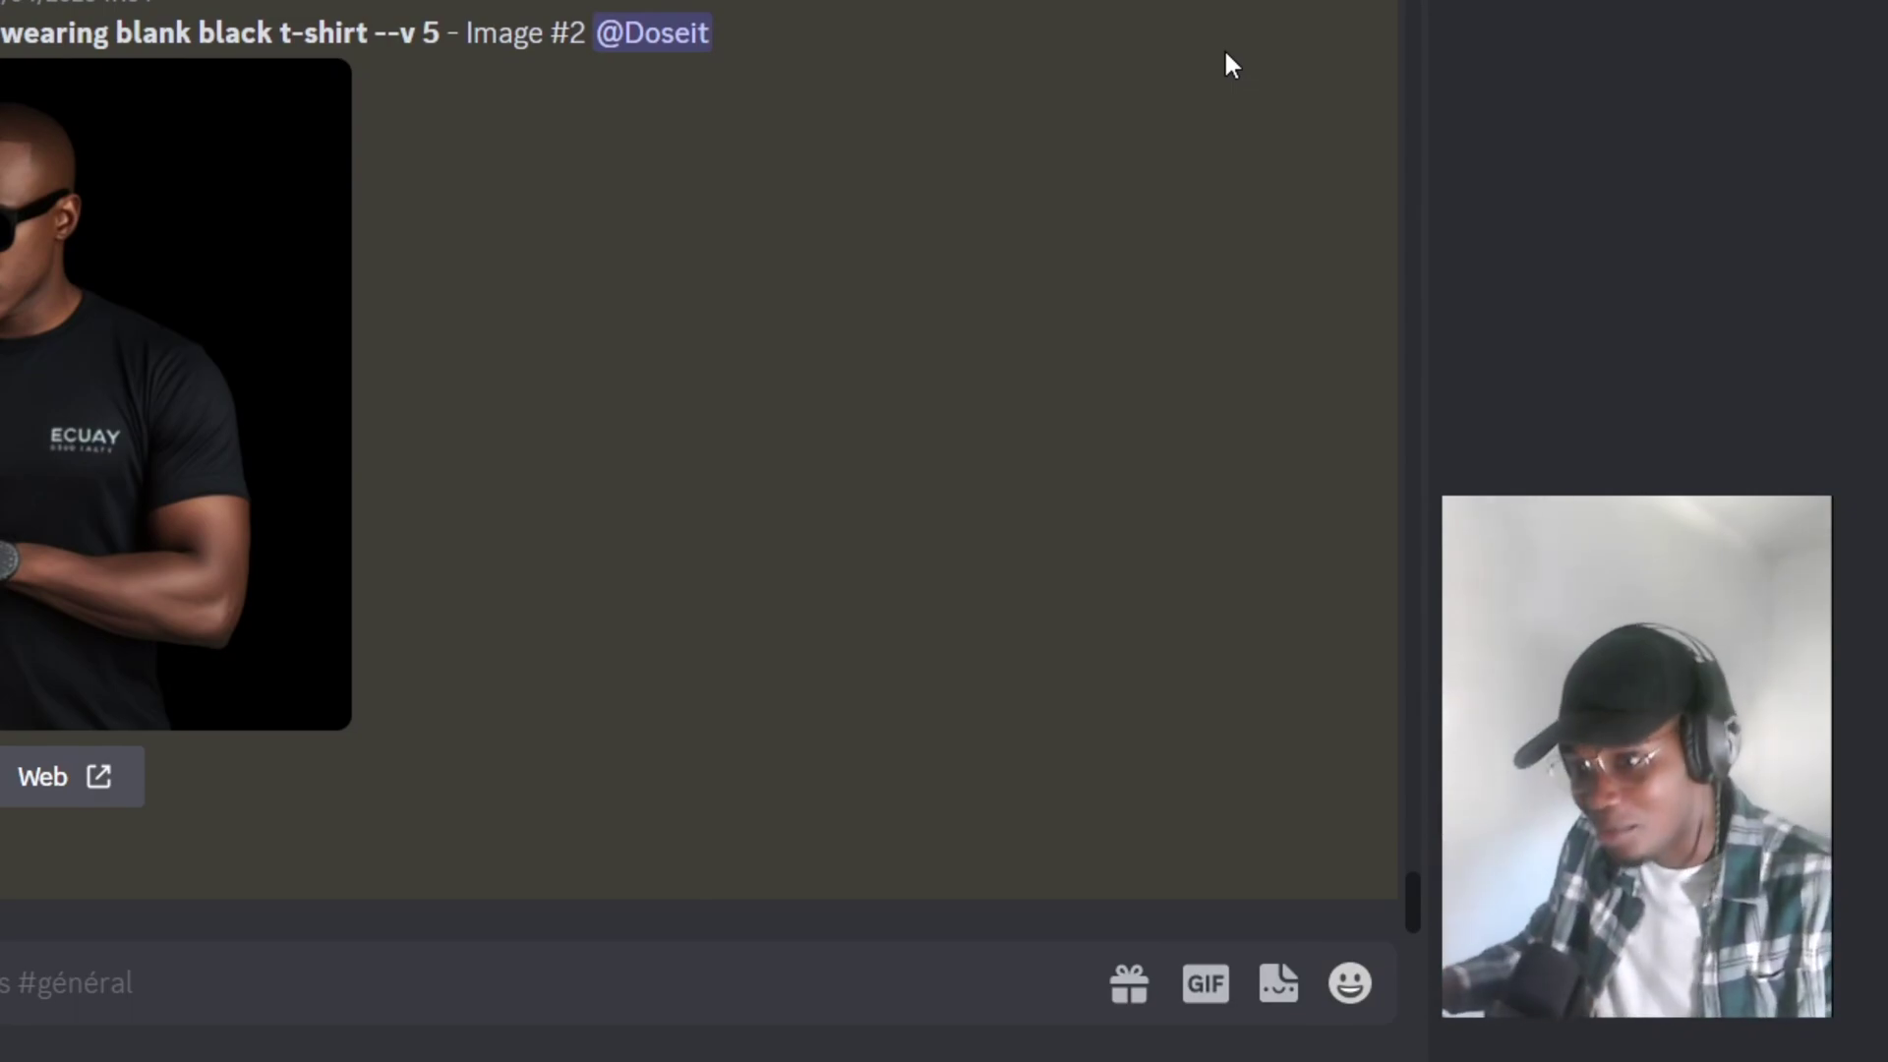
Call up the Midjourney settings with /settings in the général channel and set the model to MJ version 5.1.
left_click(10, 984)
type("/")
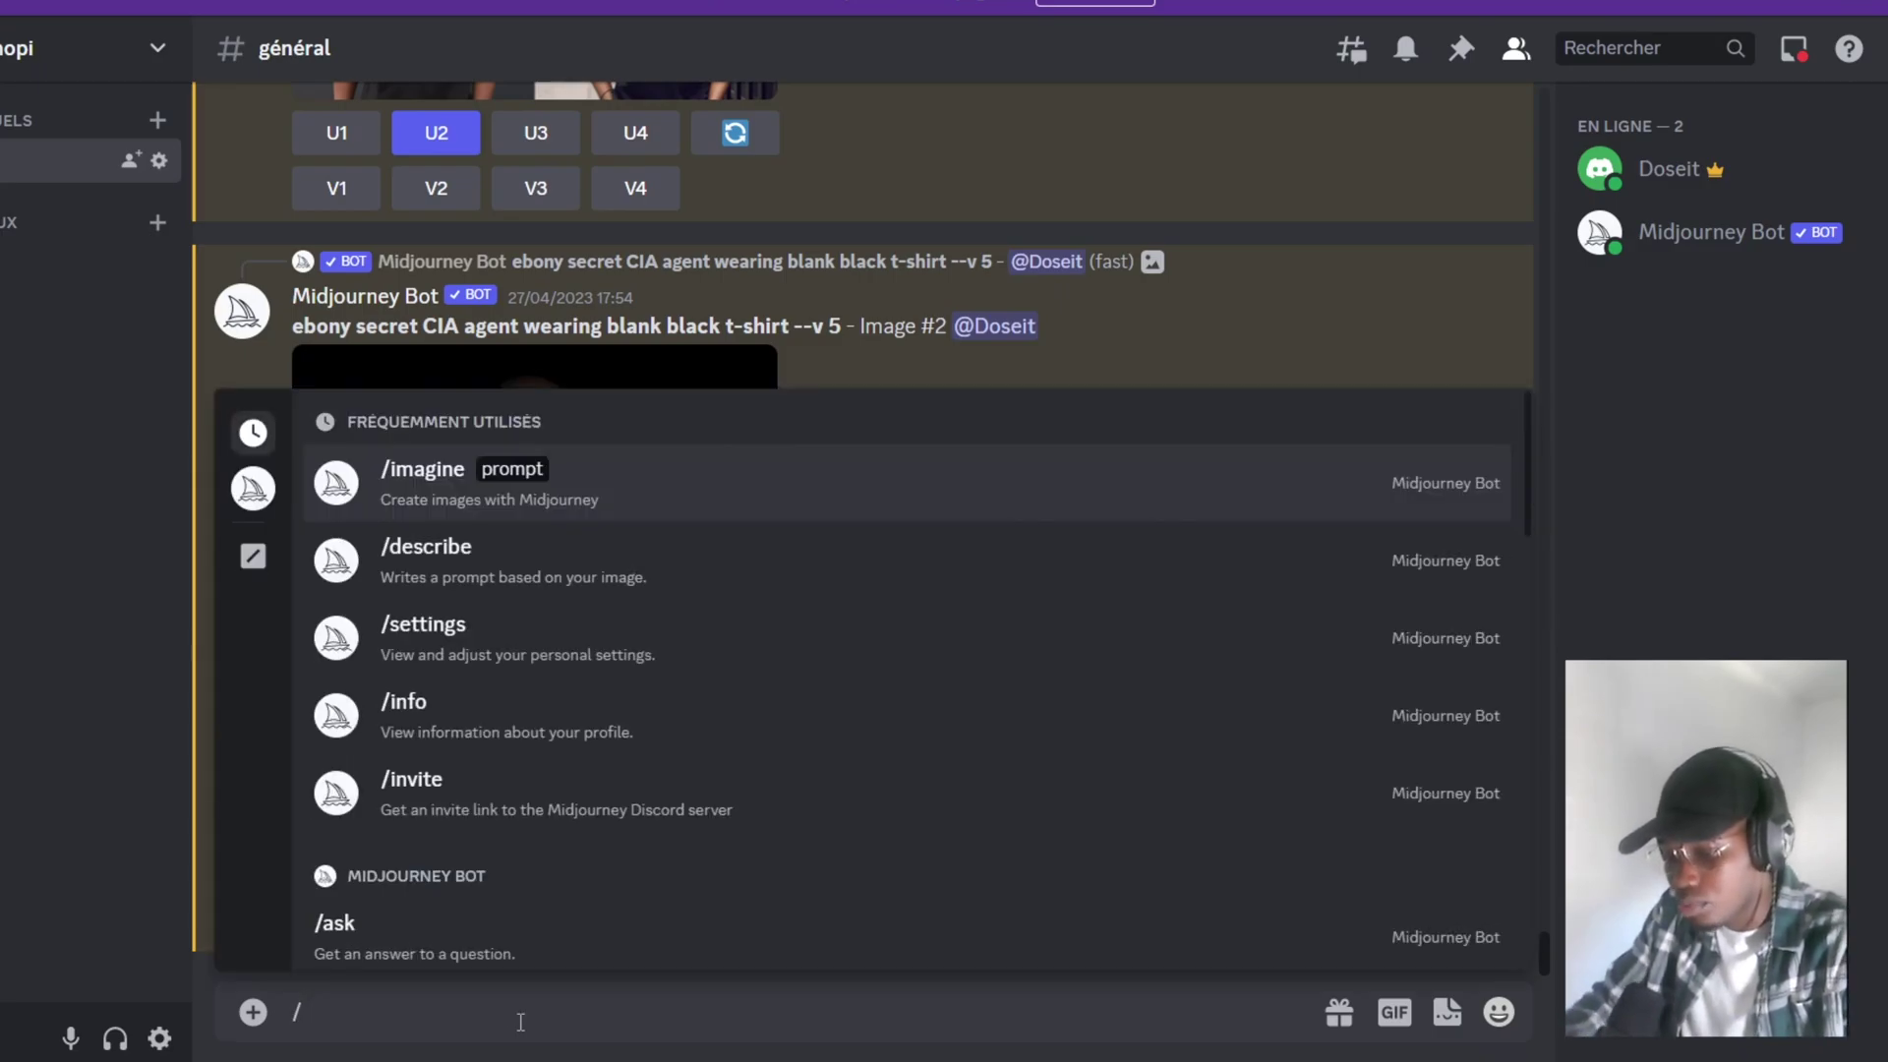
type("settings")
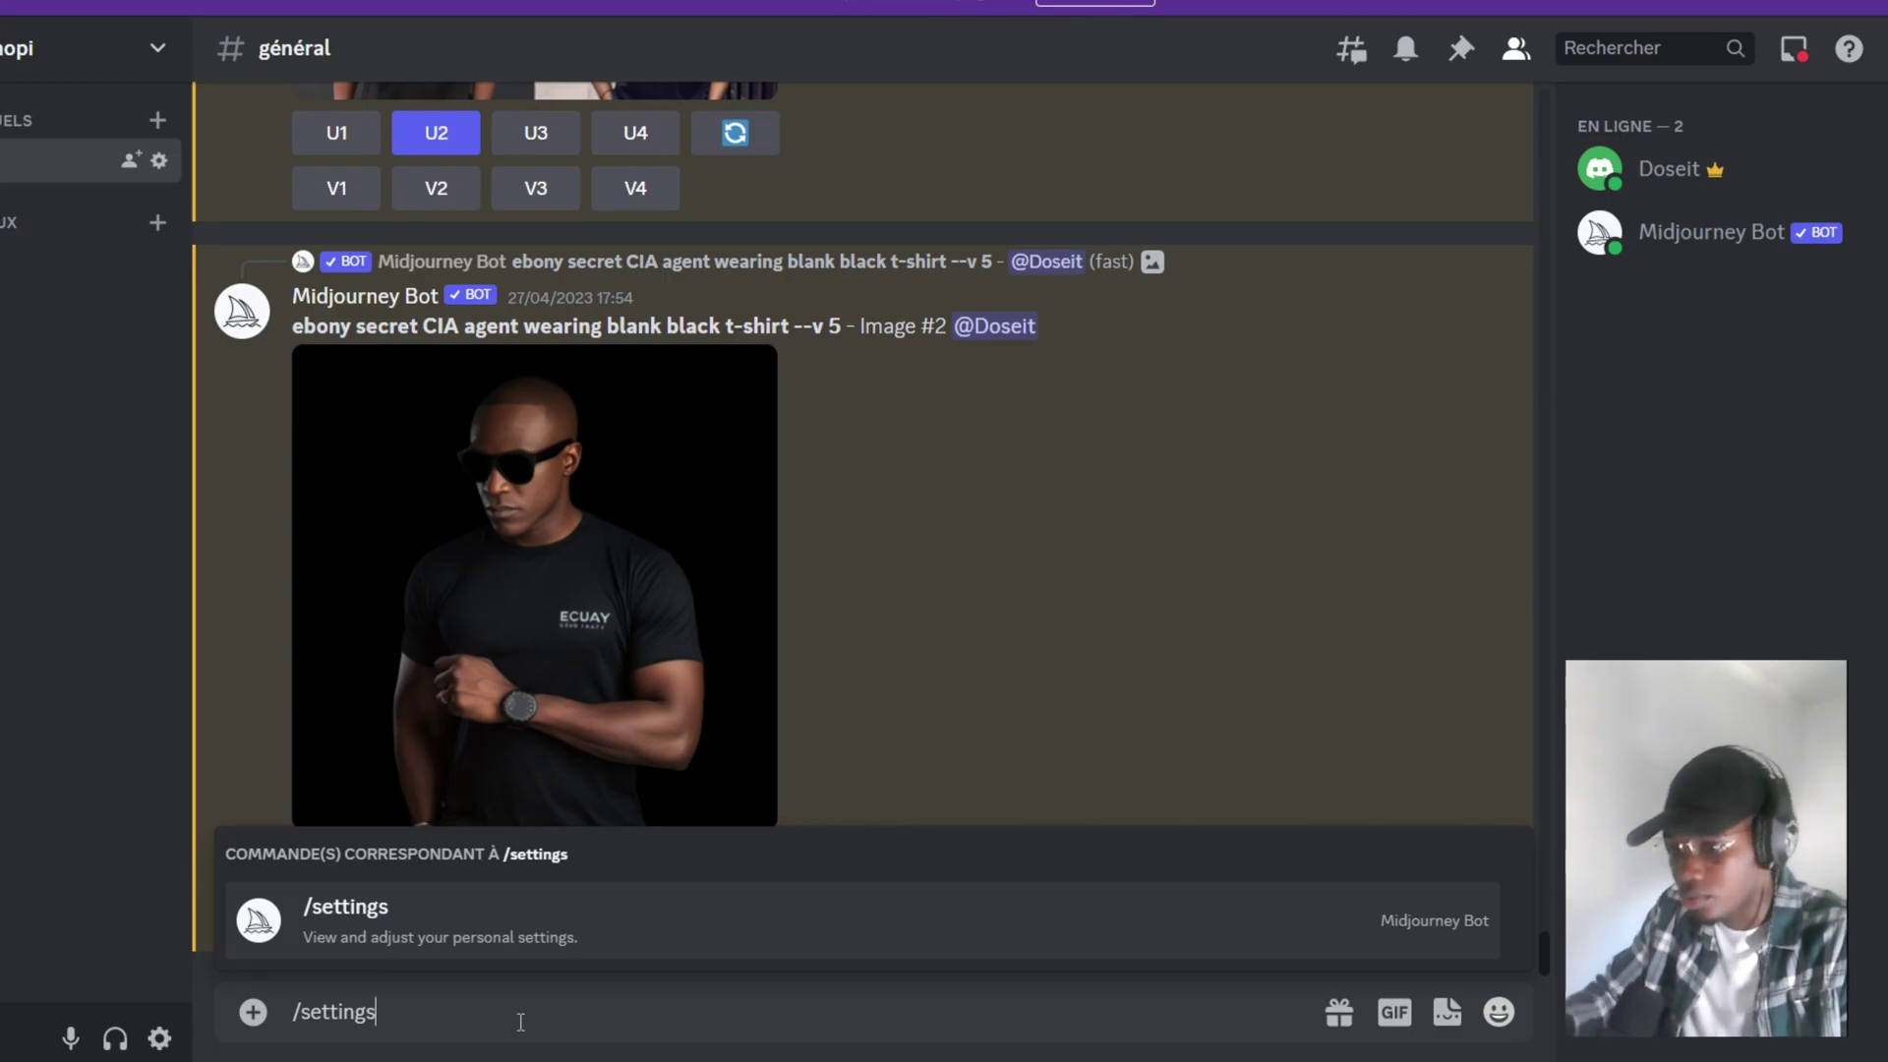
key("Return")
key("Return")
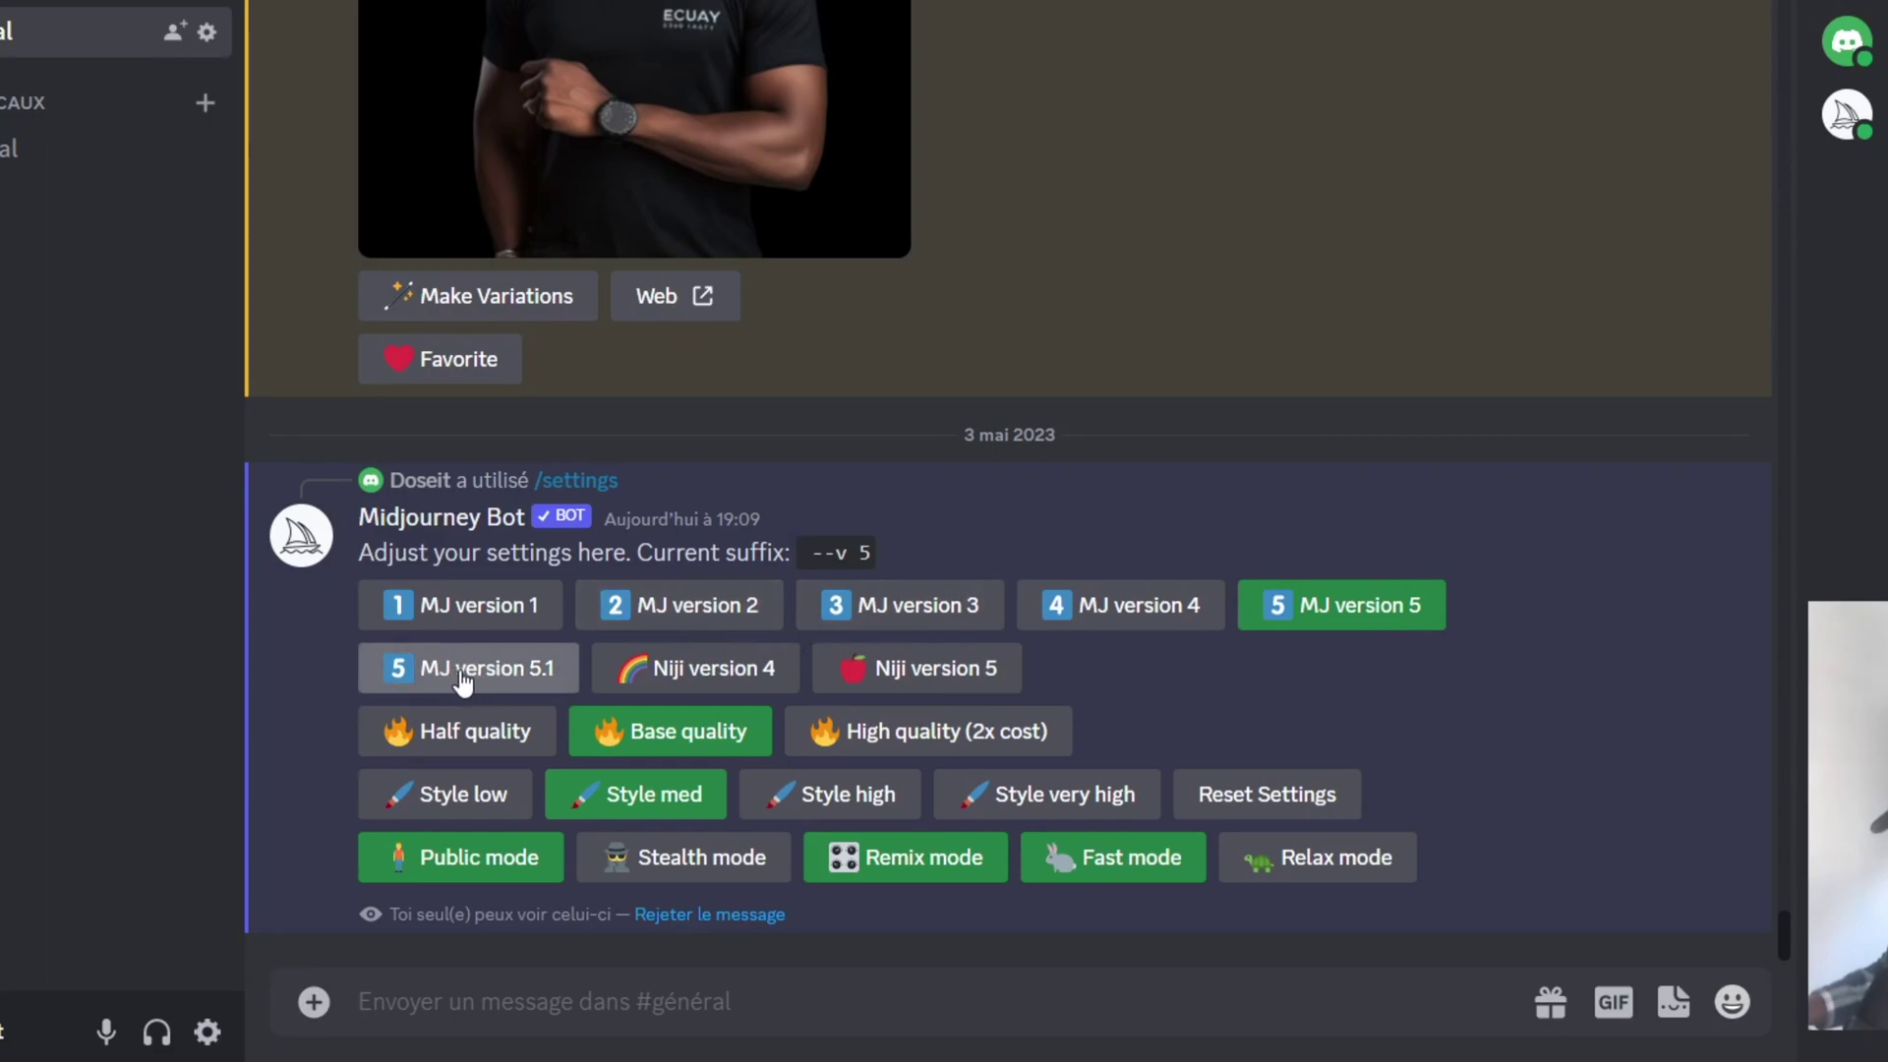
left_click(548, 681)
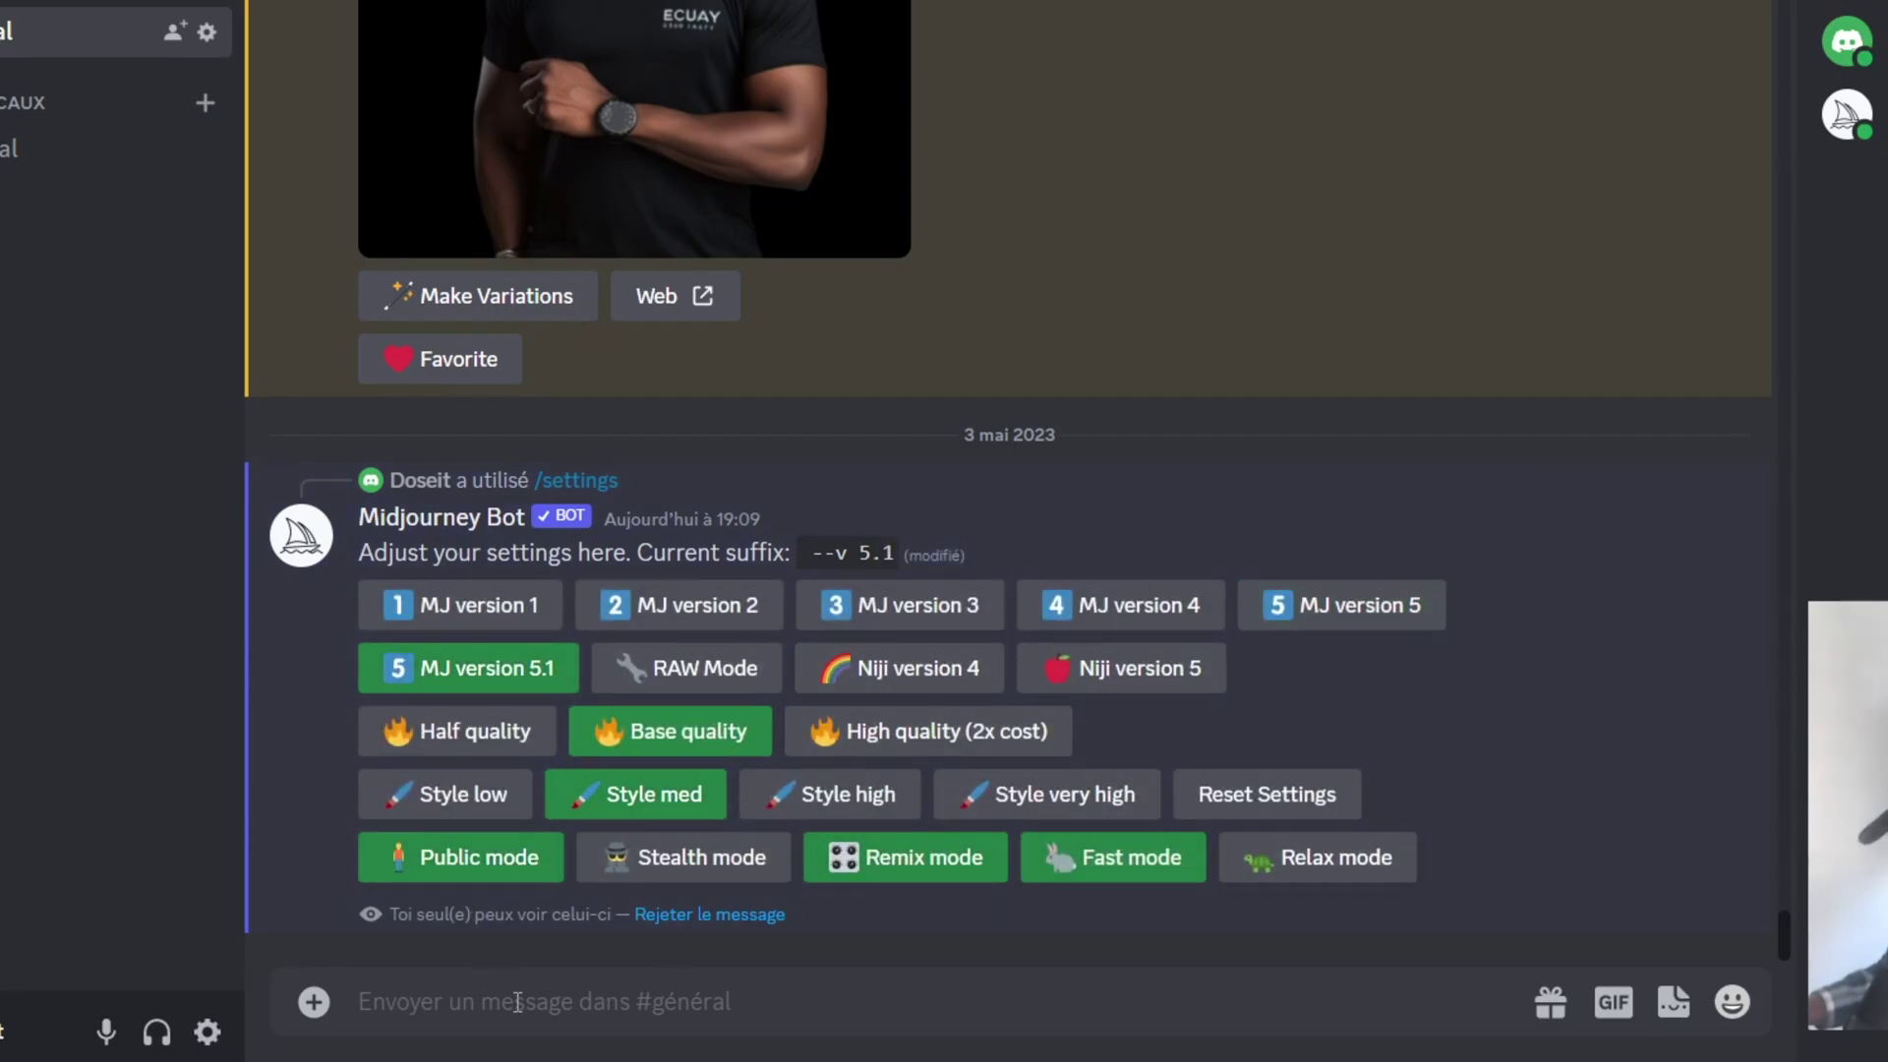
Generate images with /imagine, reusing the earlier prompt "ebony secret CIA agent wearing blank black t-shirt" without its version suffix.
scroll(1013, 423, "up", 5)
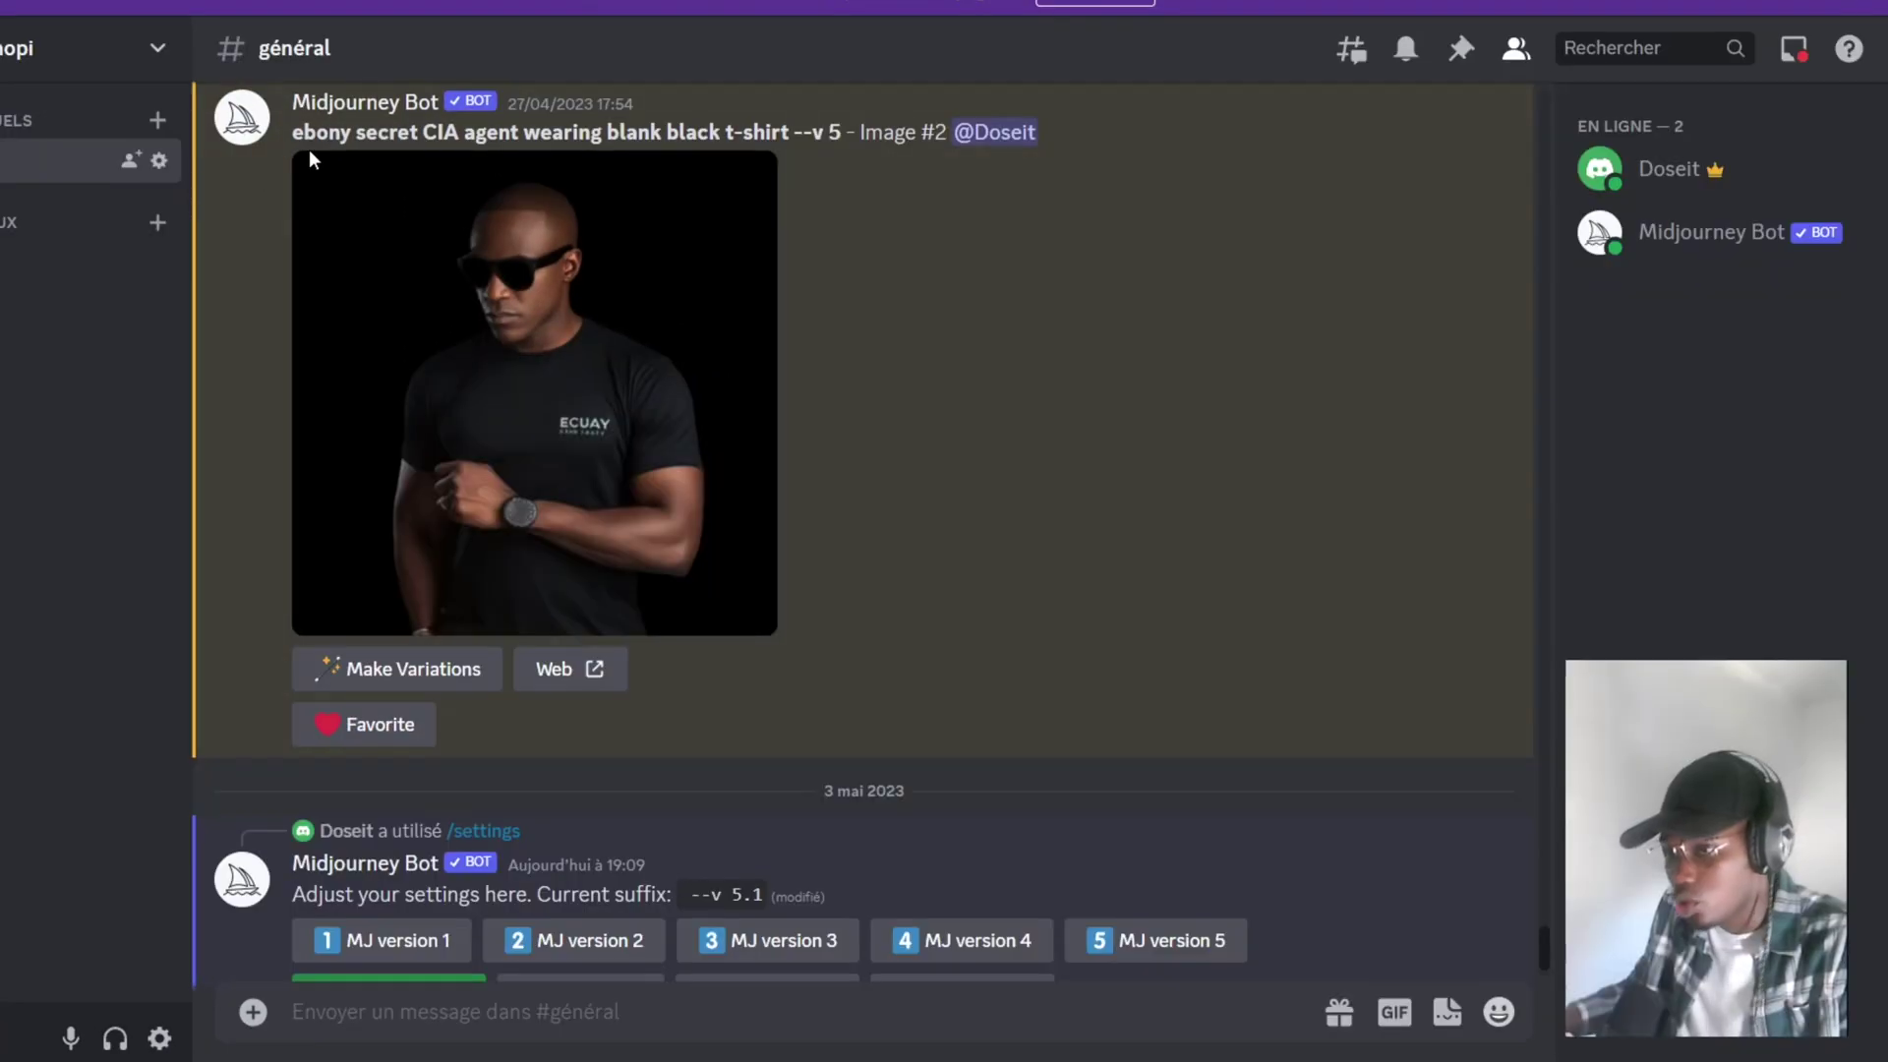
left_click_drag(293, 133, 790, 125)
key("ctrl+c")
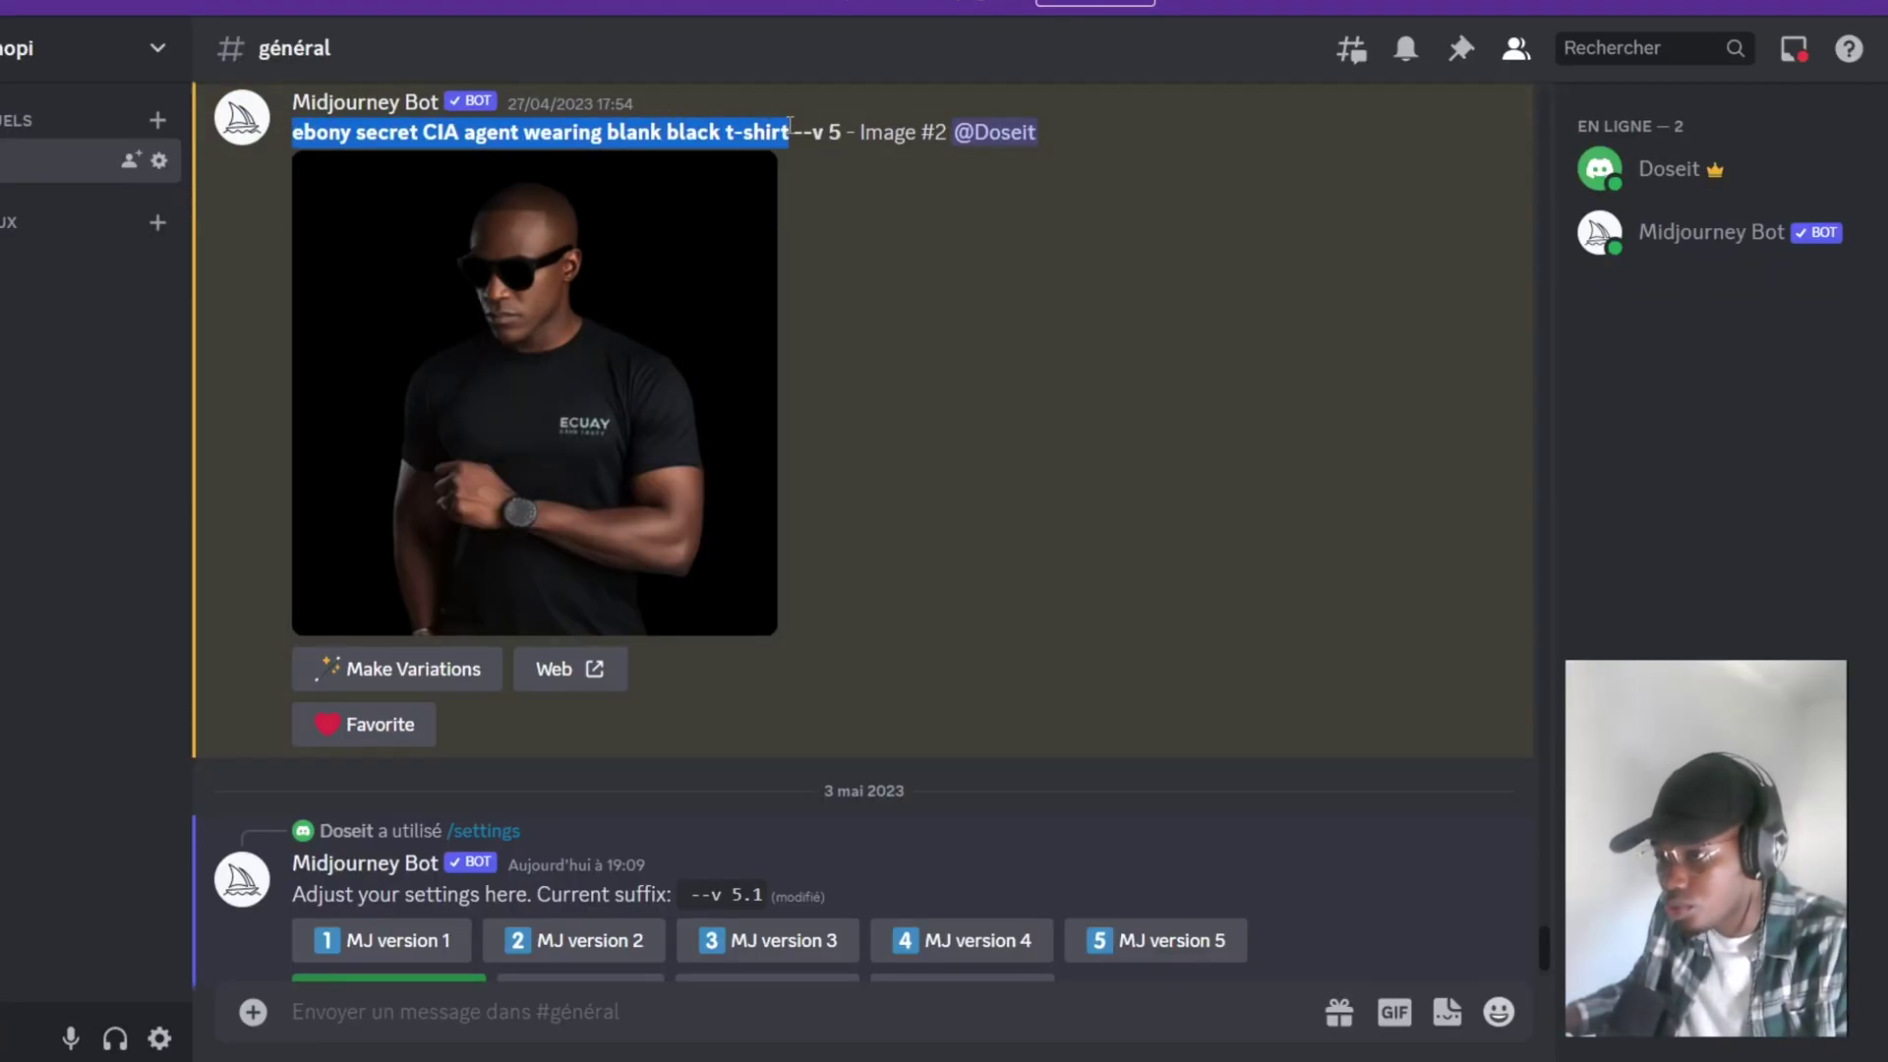
scroll(742, 387, "down", 3)
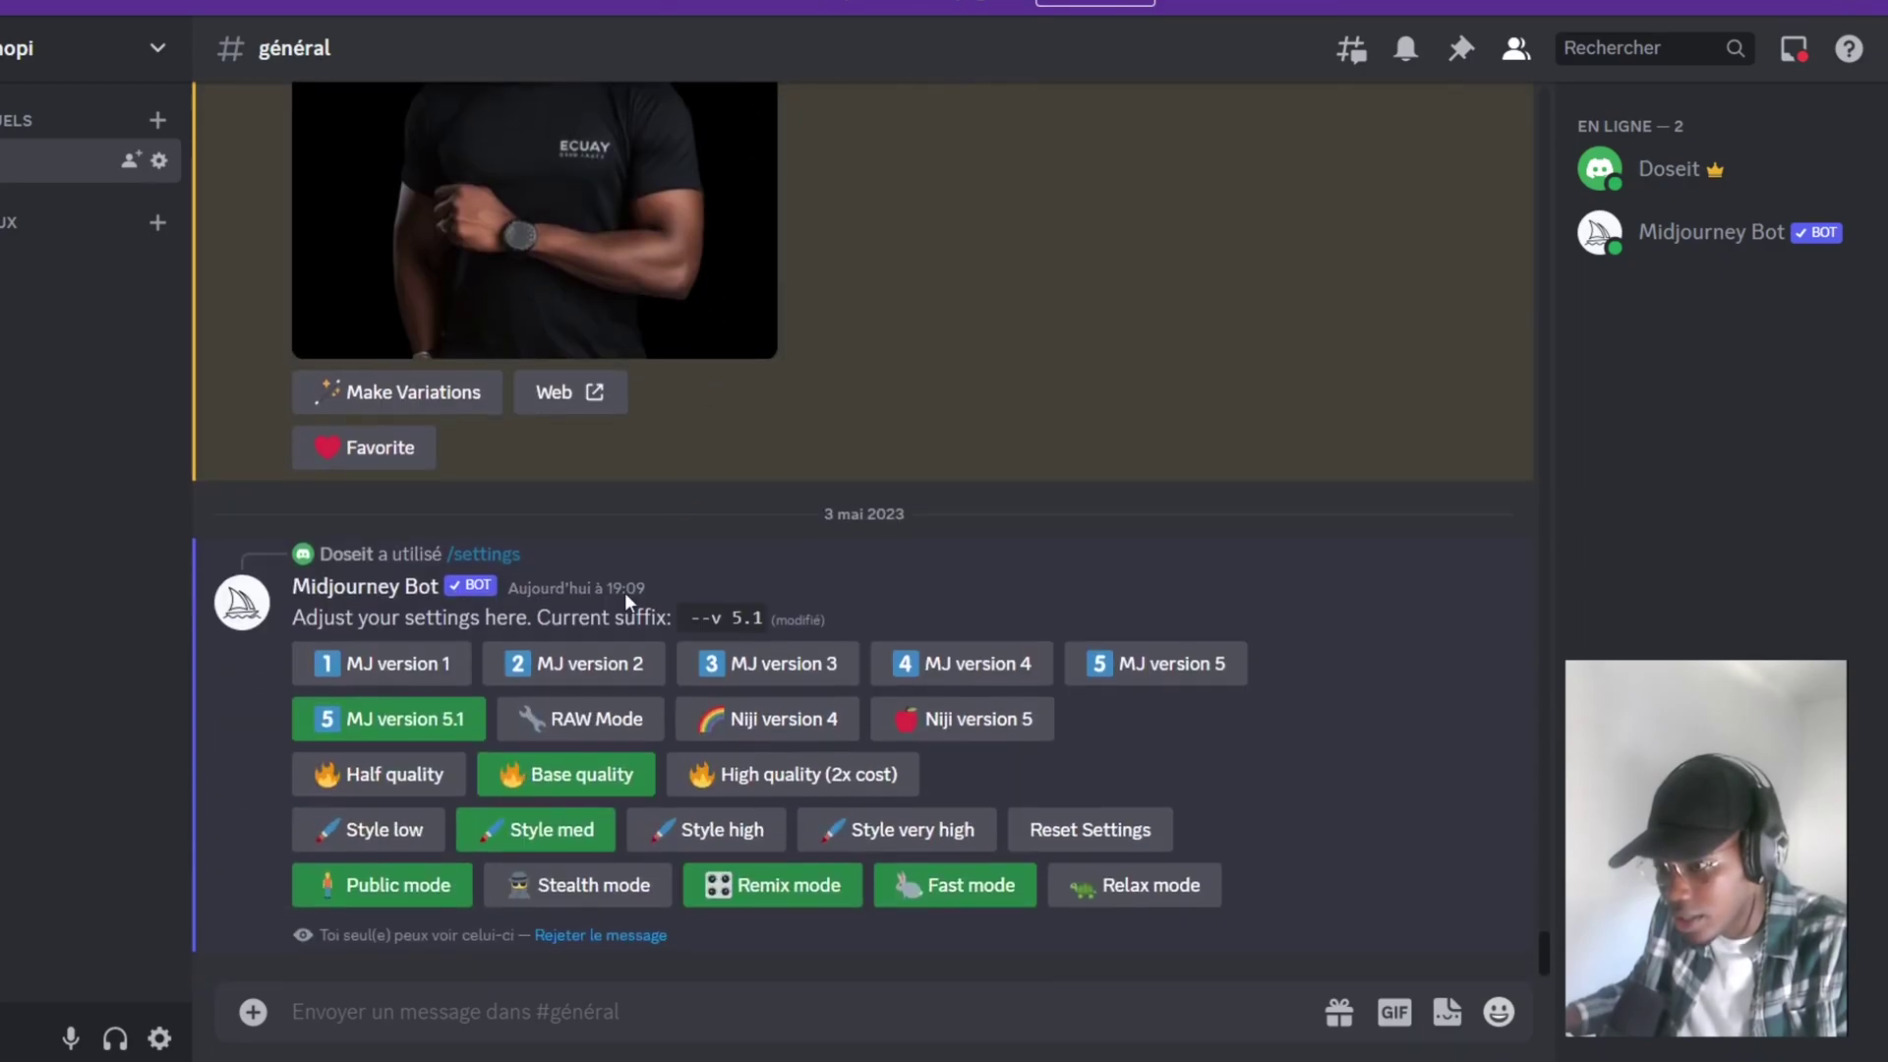
left_click(384, 1022)
type(":")
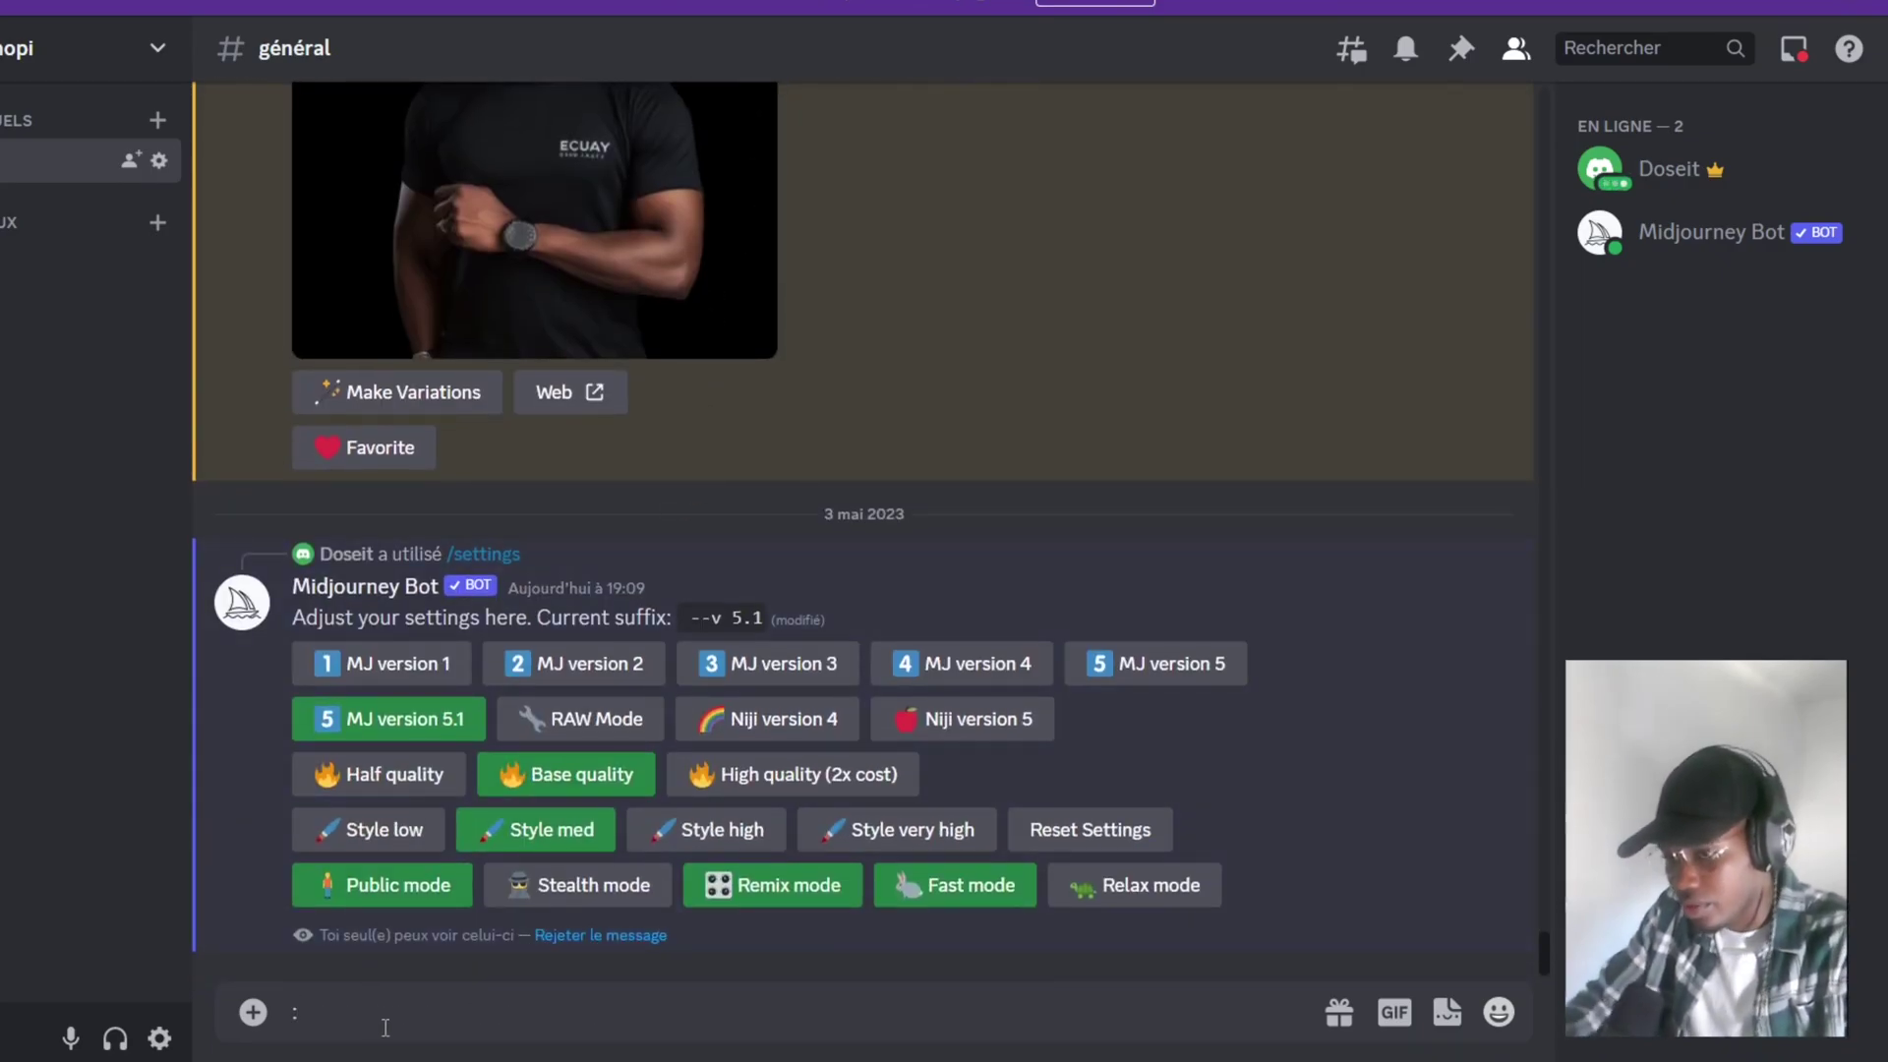
type("im")
key("Tab")
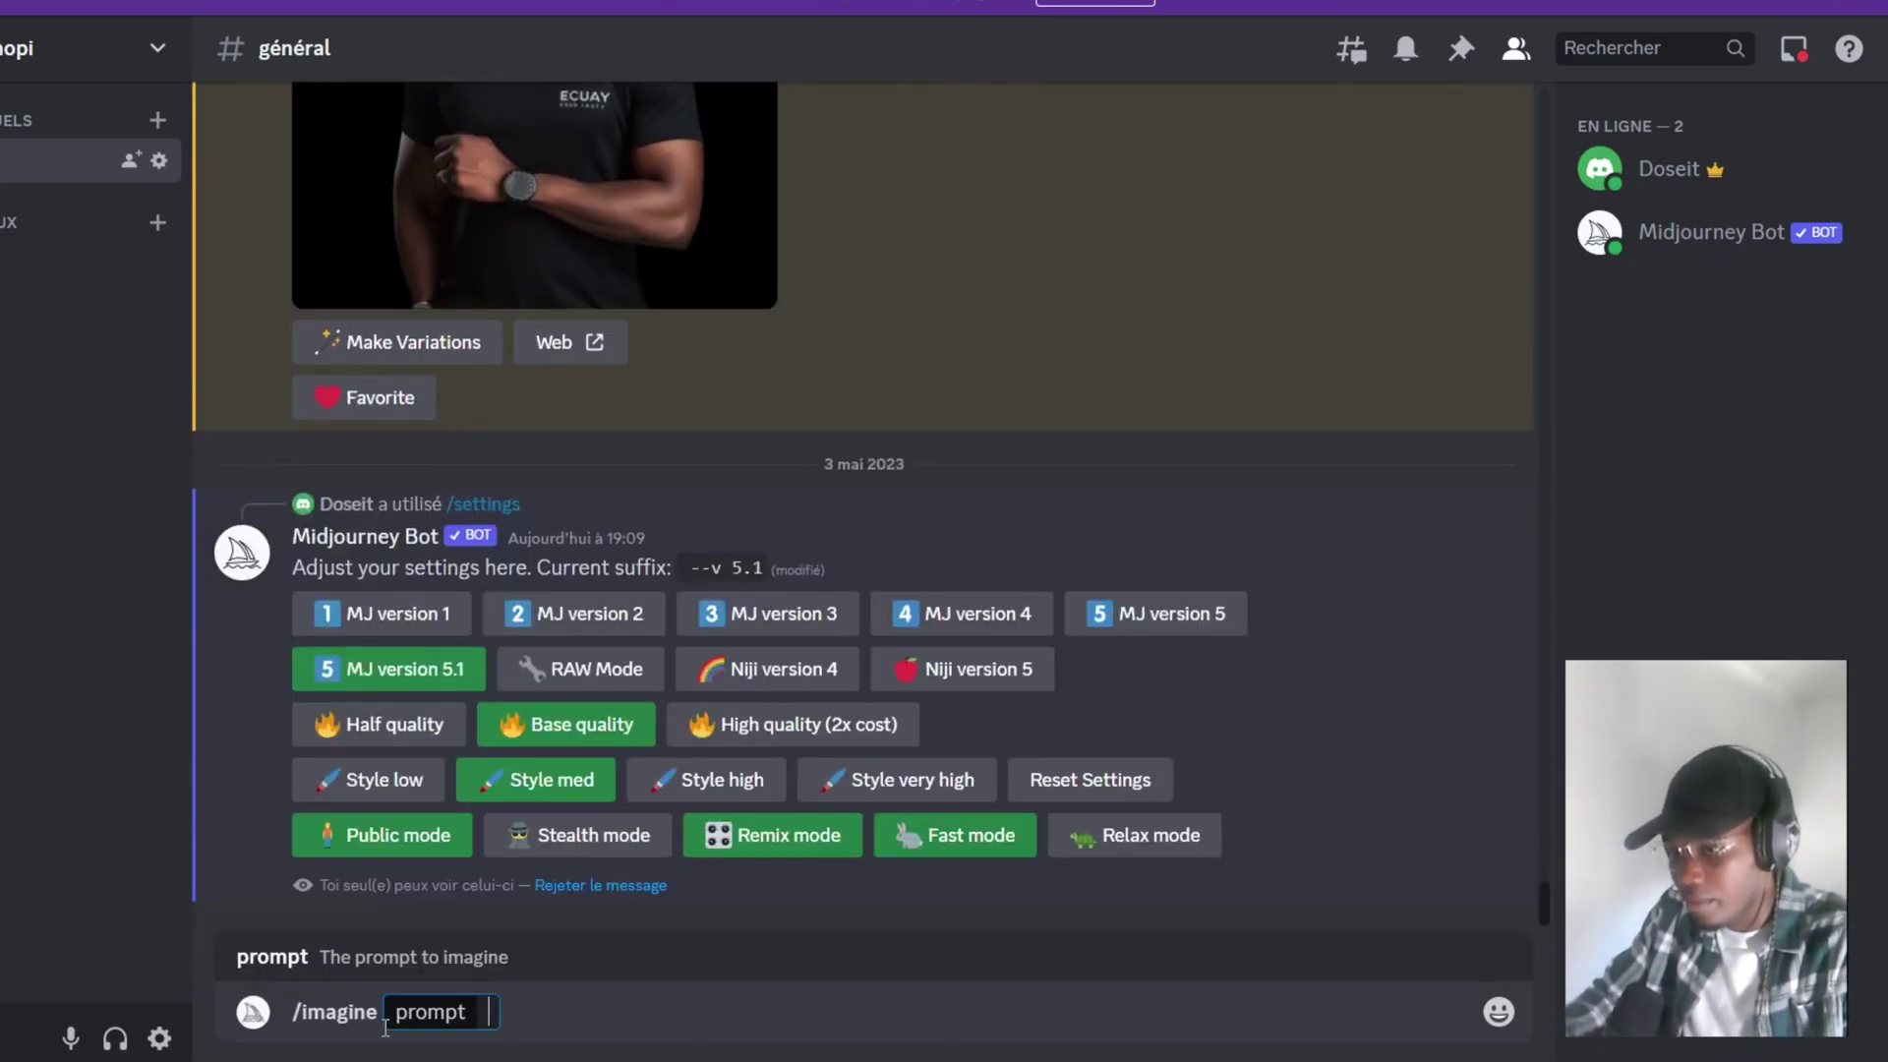
key("ctrl+v")
key("Return")
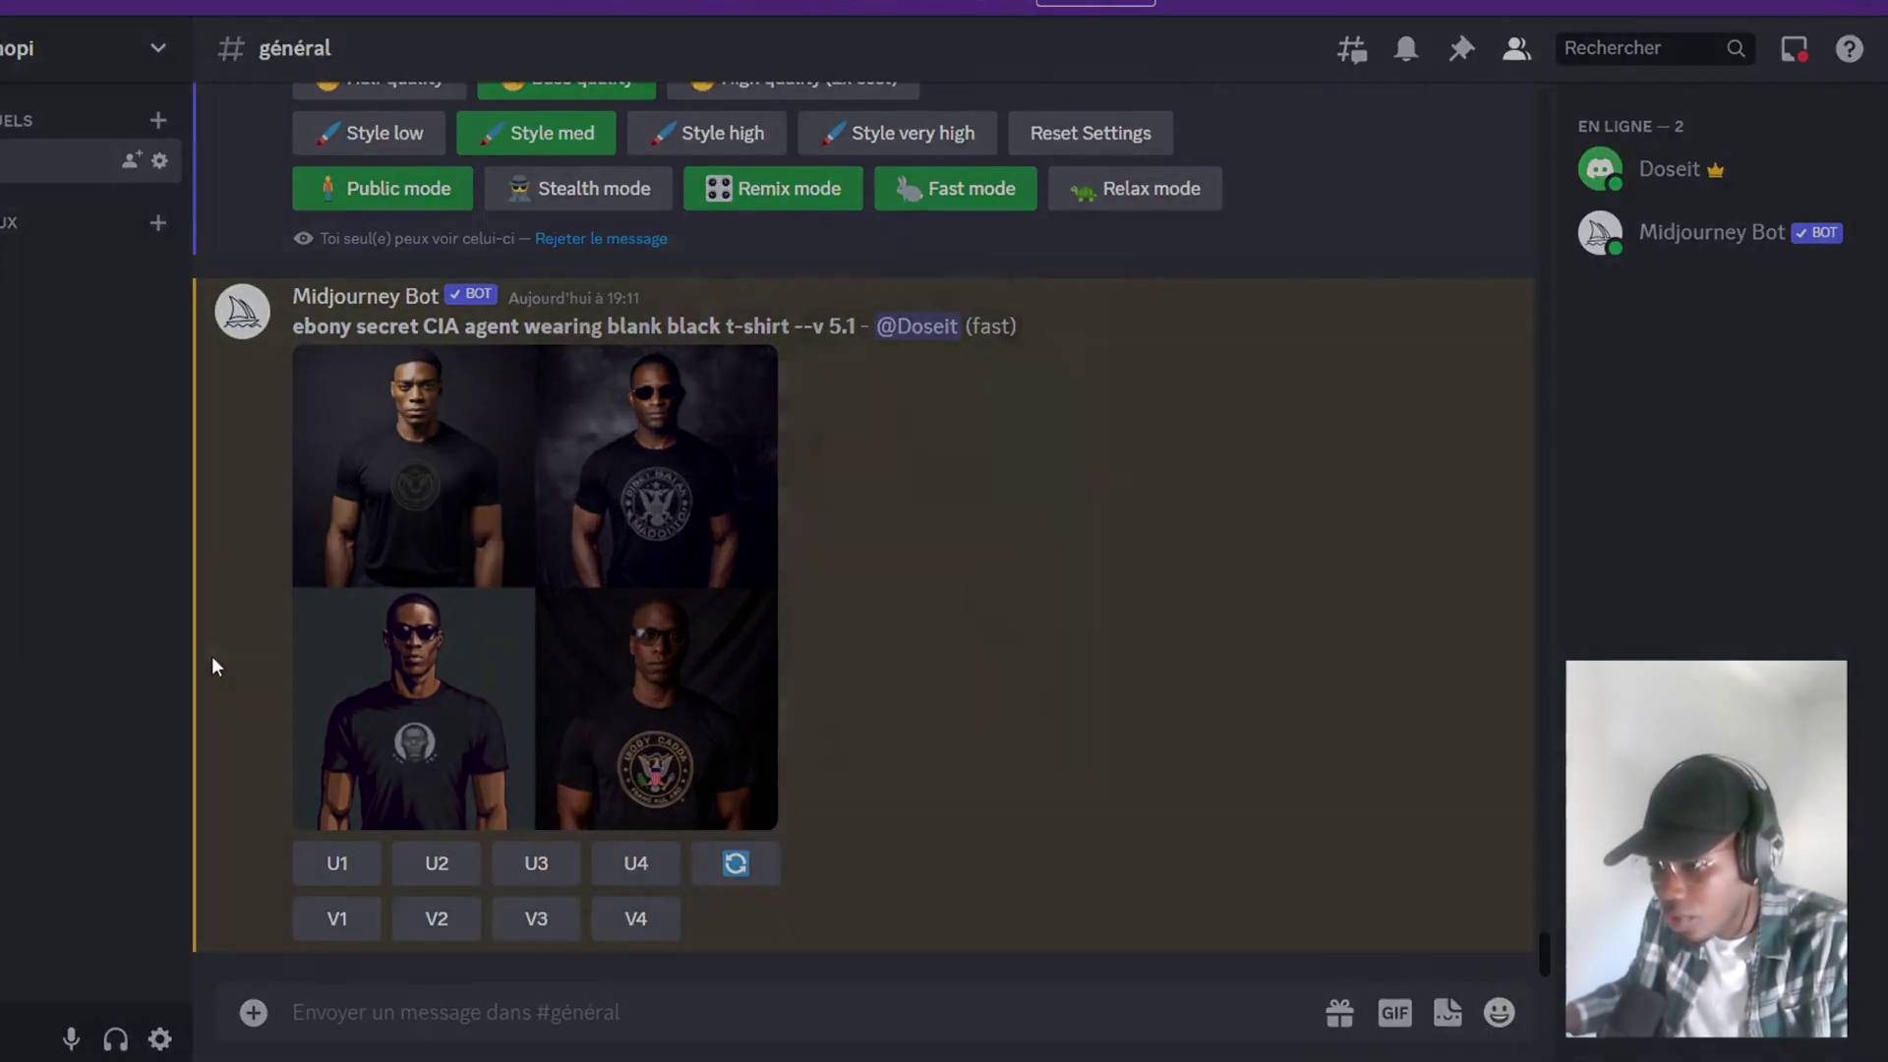
Compare enlarged views of the version 5.1 and version 5 image grids for the CIA agent prompt.
left_click(540, 644)
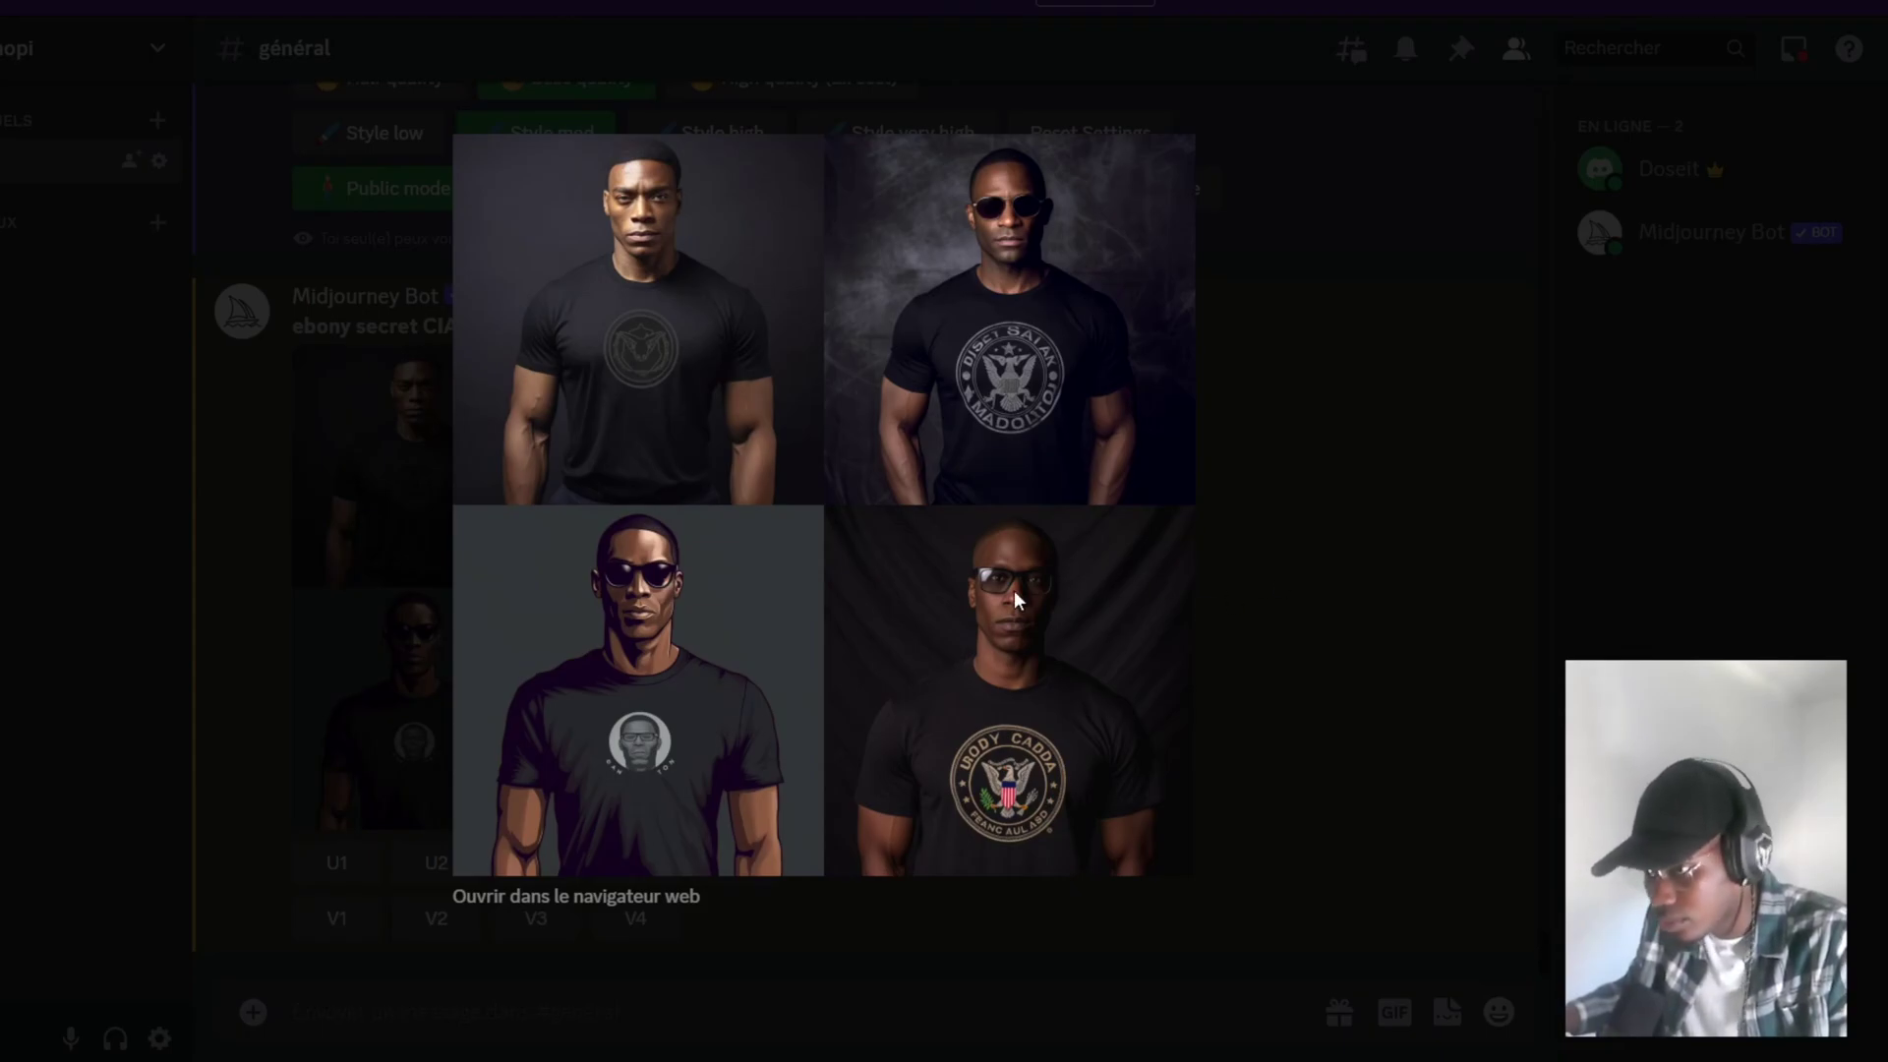
left_click(1372, 549)
scroll(866, 632, "up", 10)
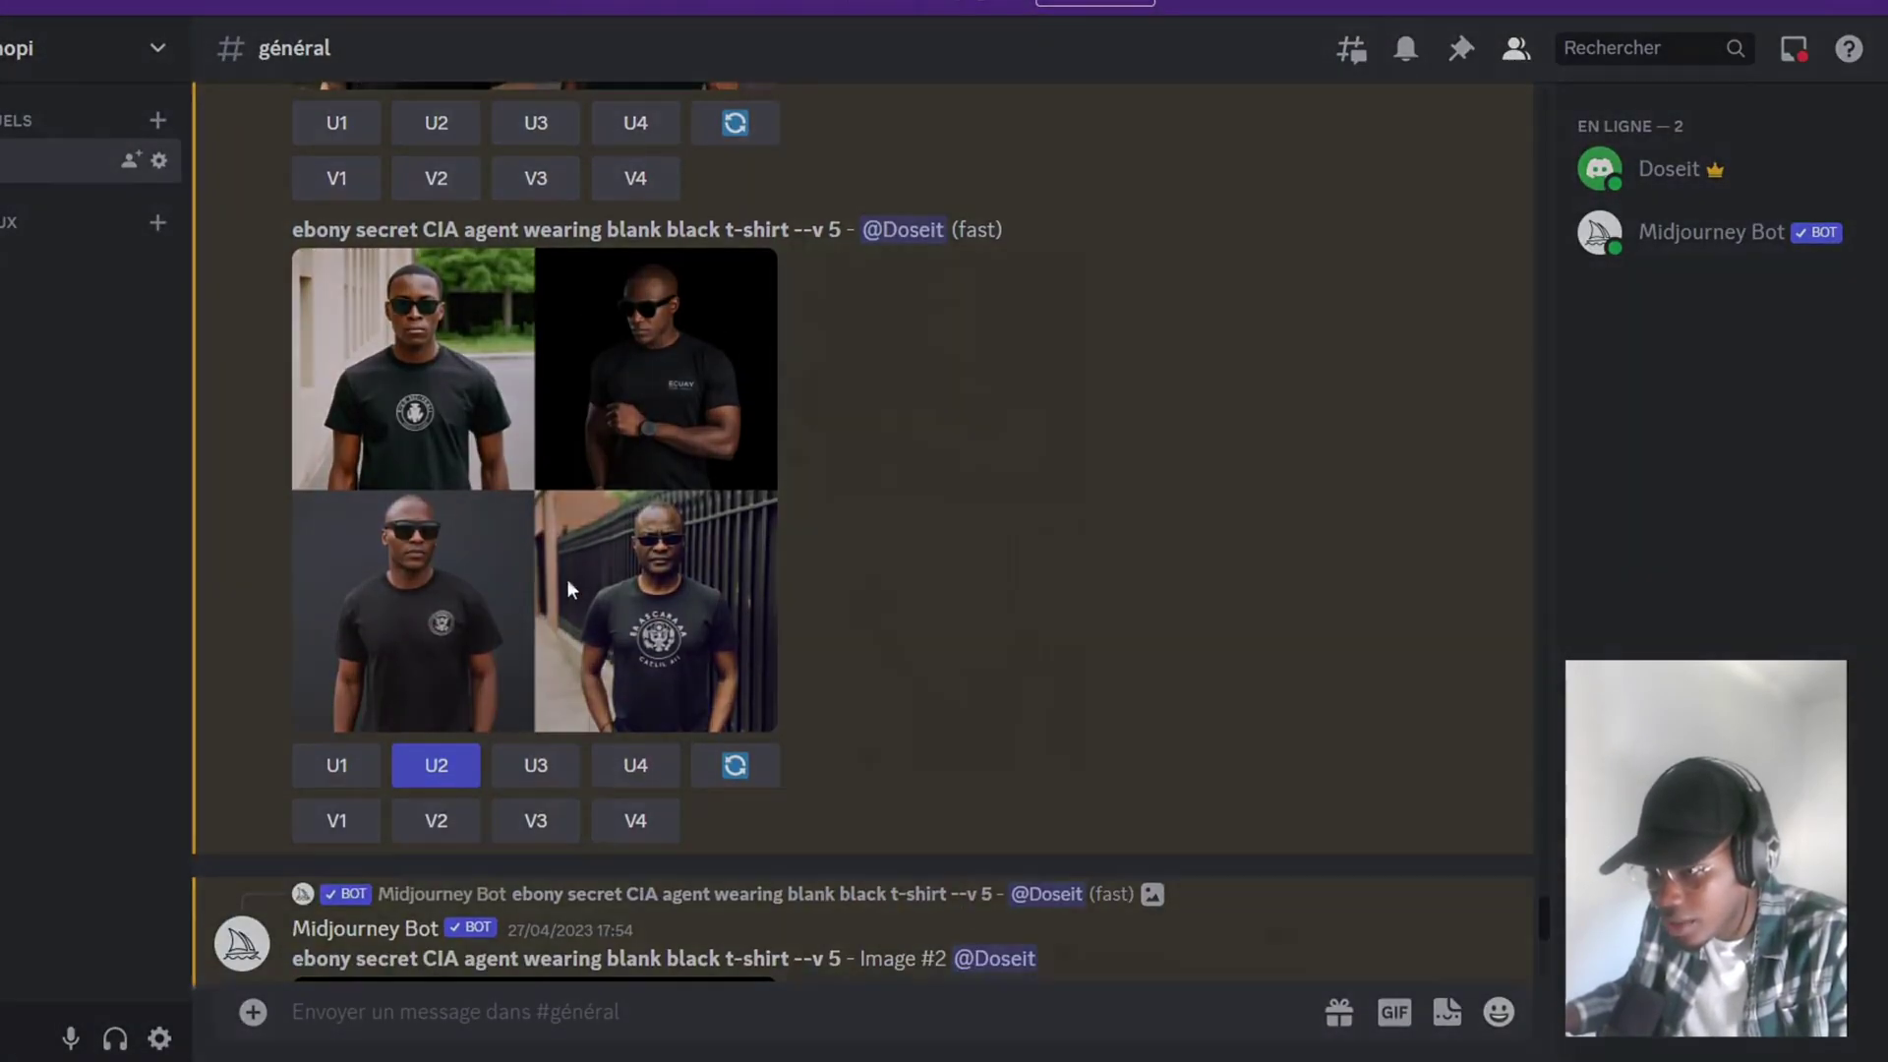
left_click(568, 582)
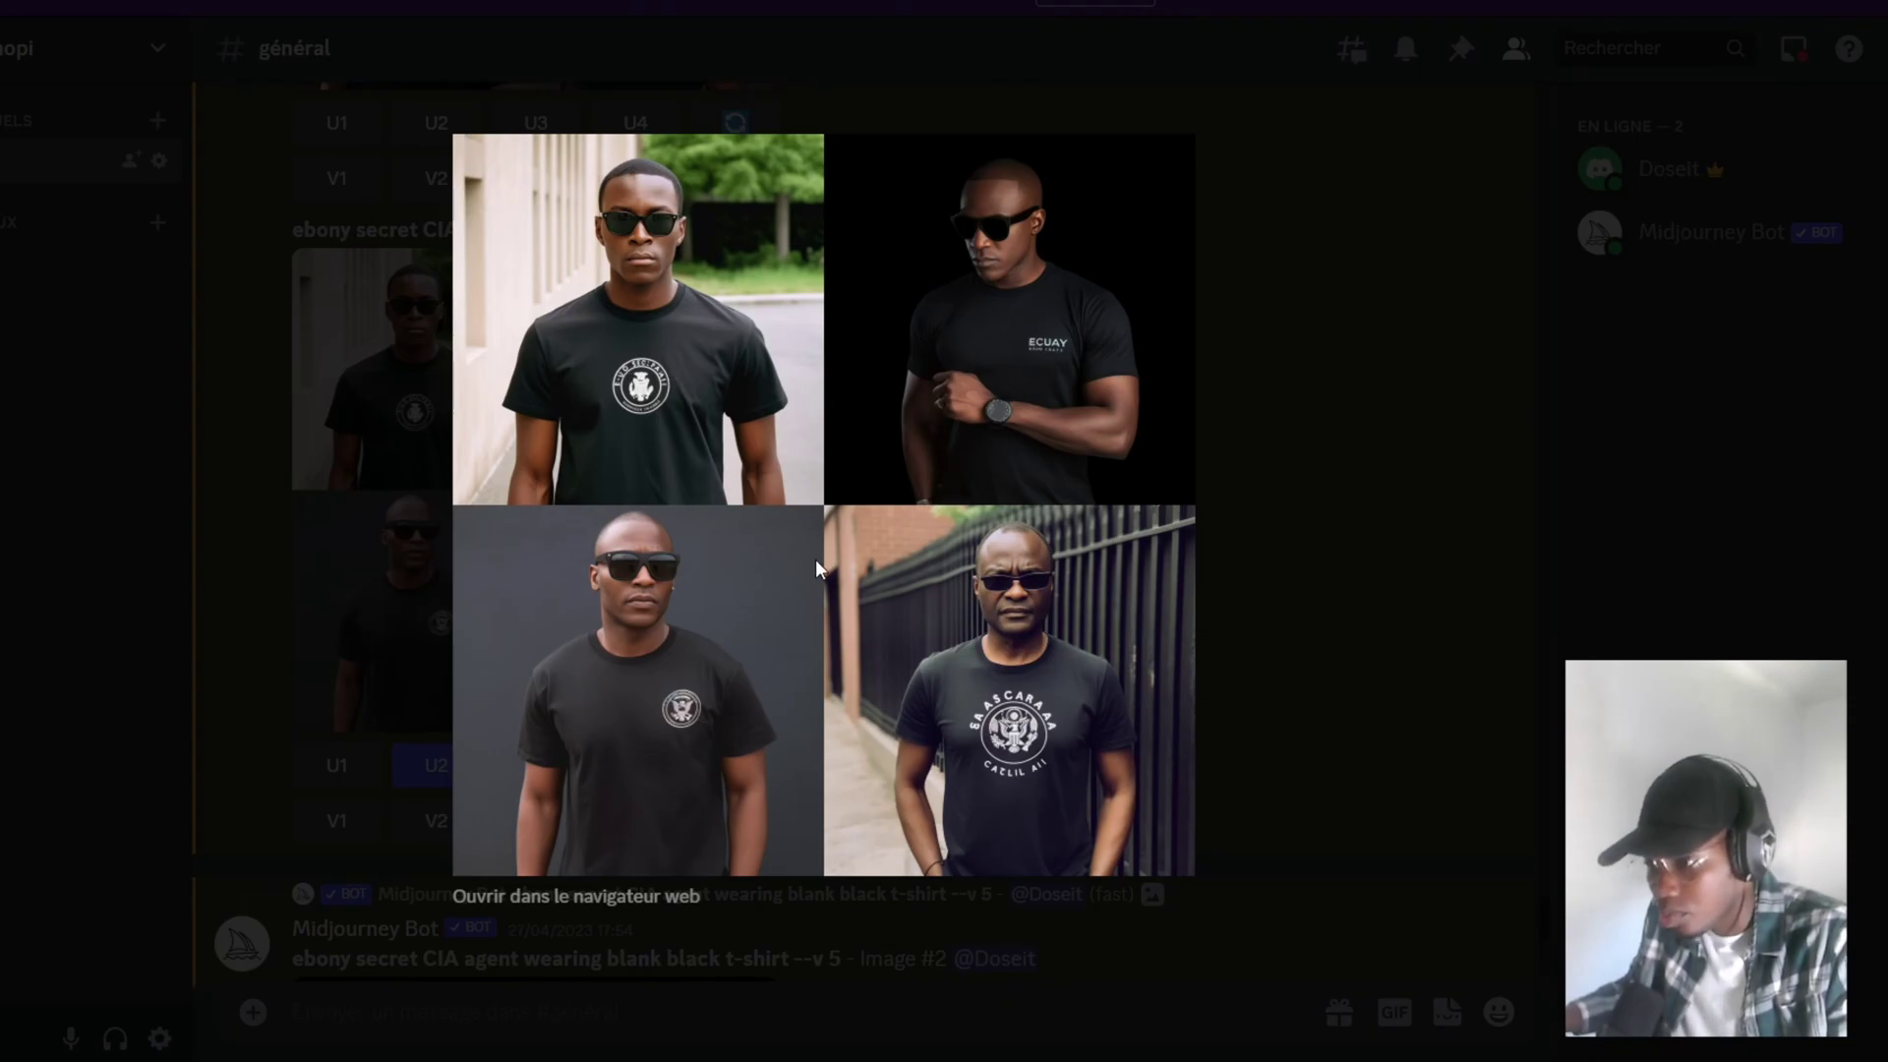
left_click(1291, 532)
scroll(1358, 553, "up", 5)
scroll(1358, 553, "down", 3)
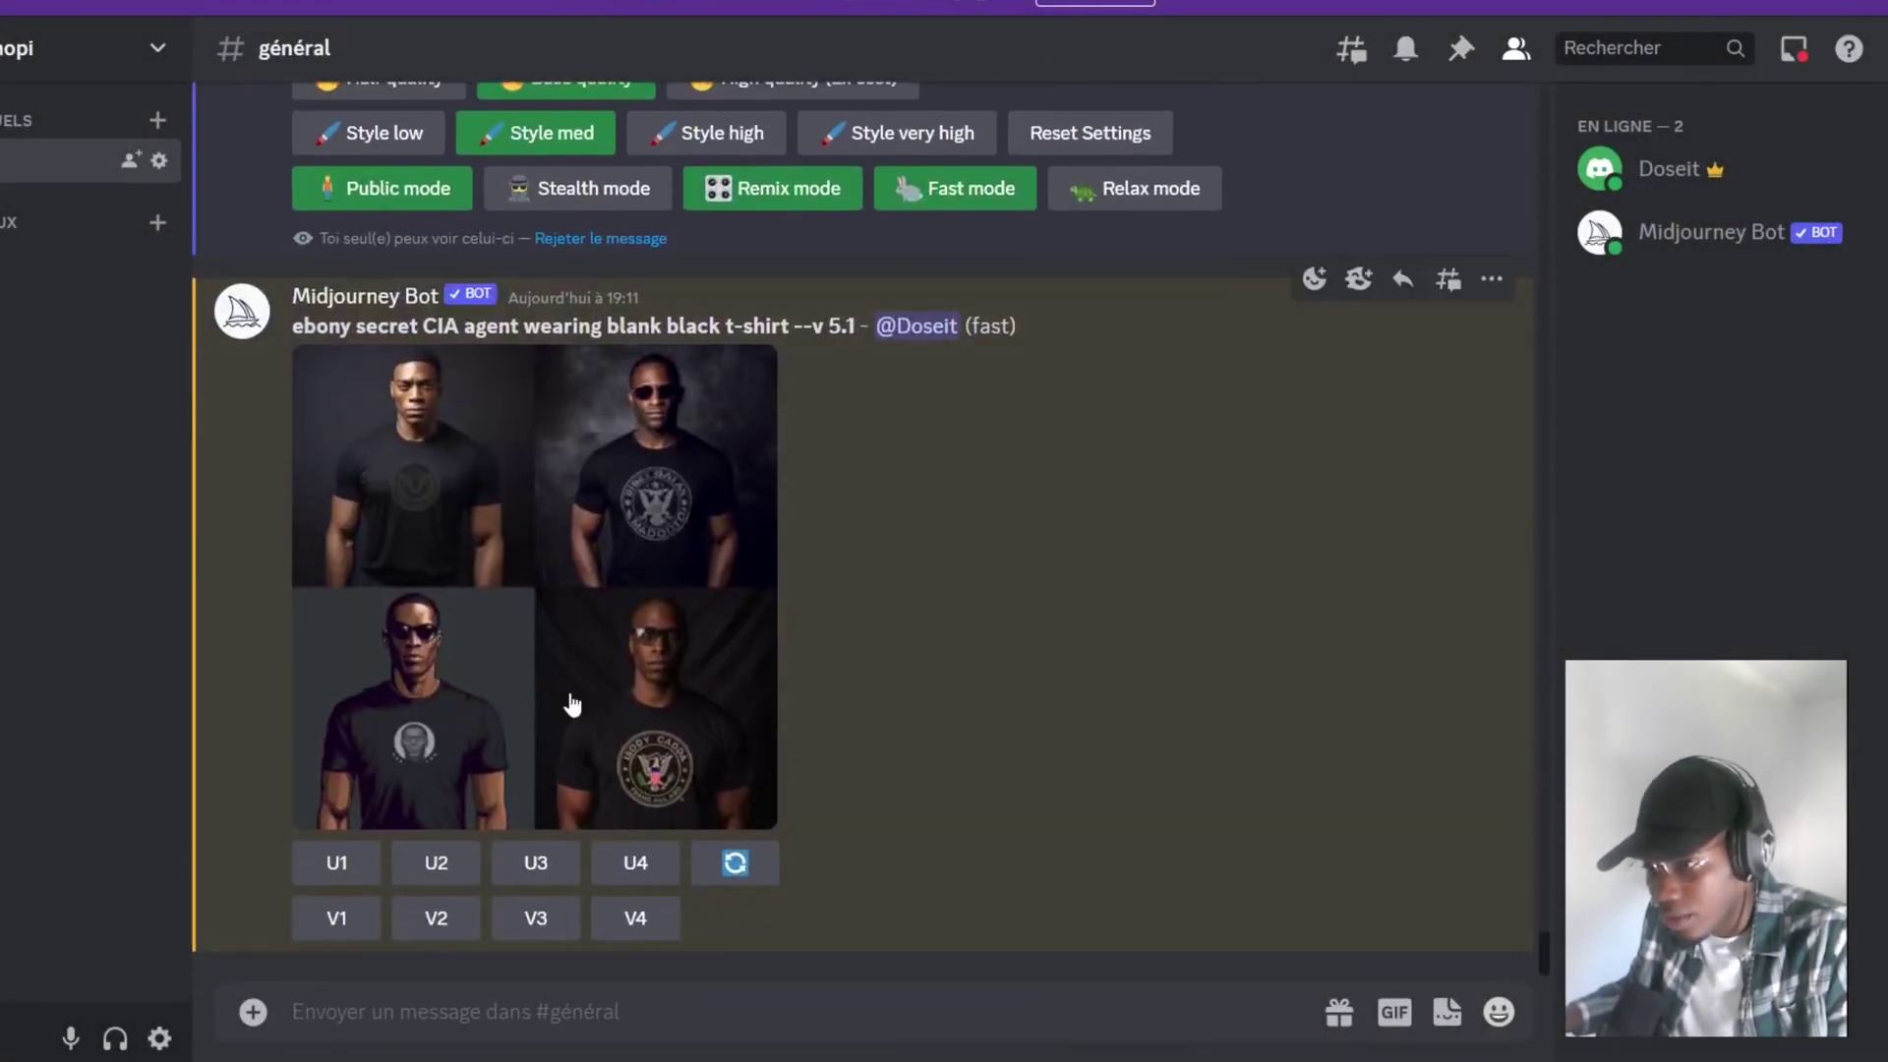
left_click(519, 705)
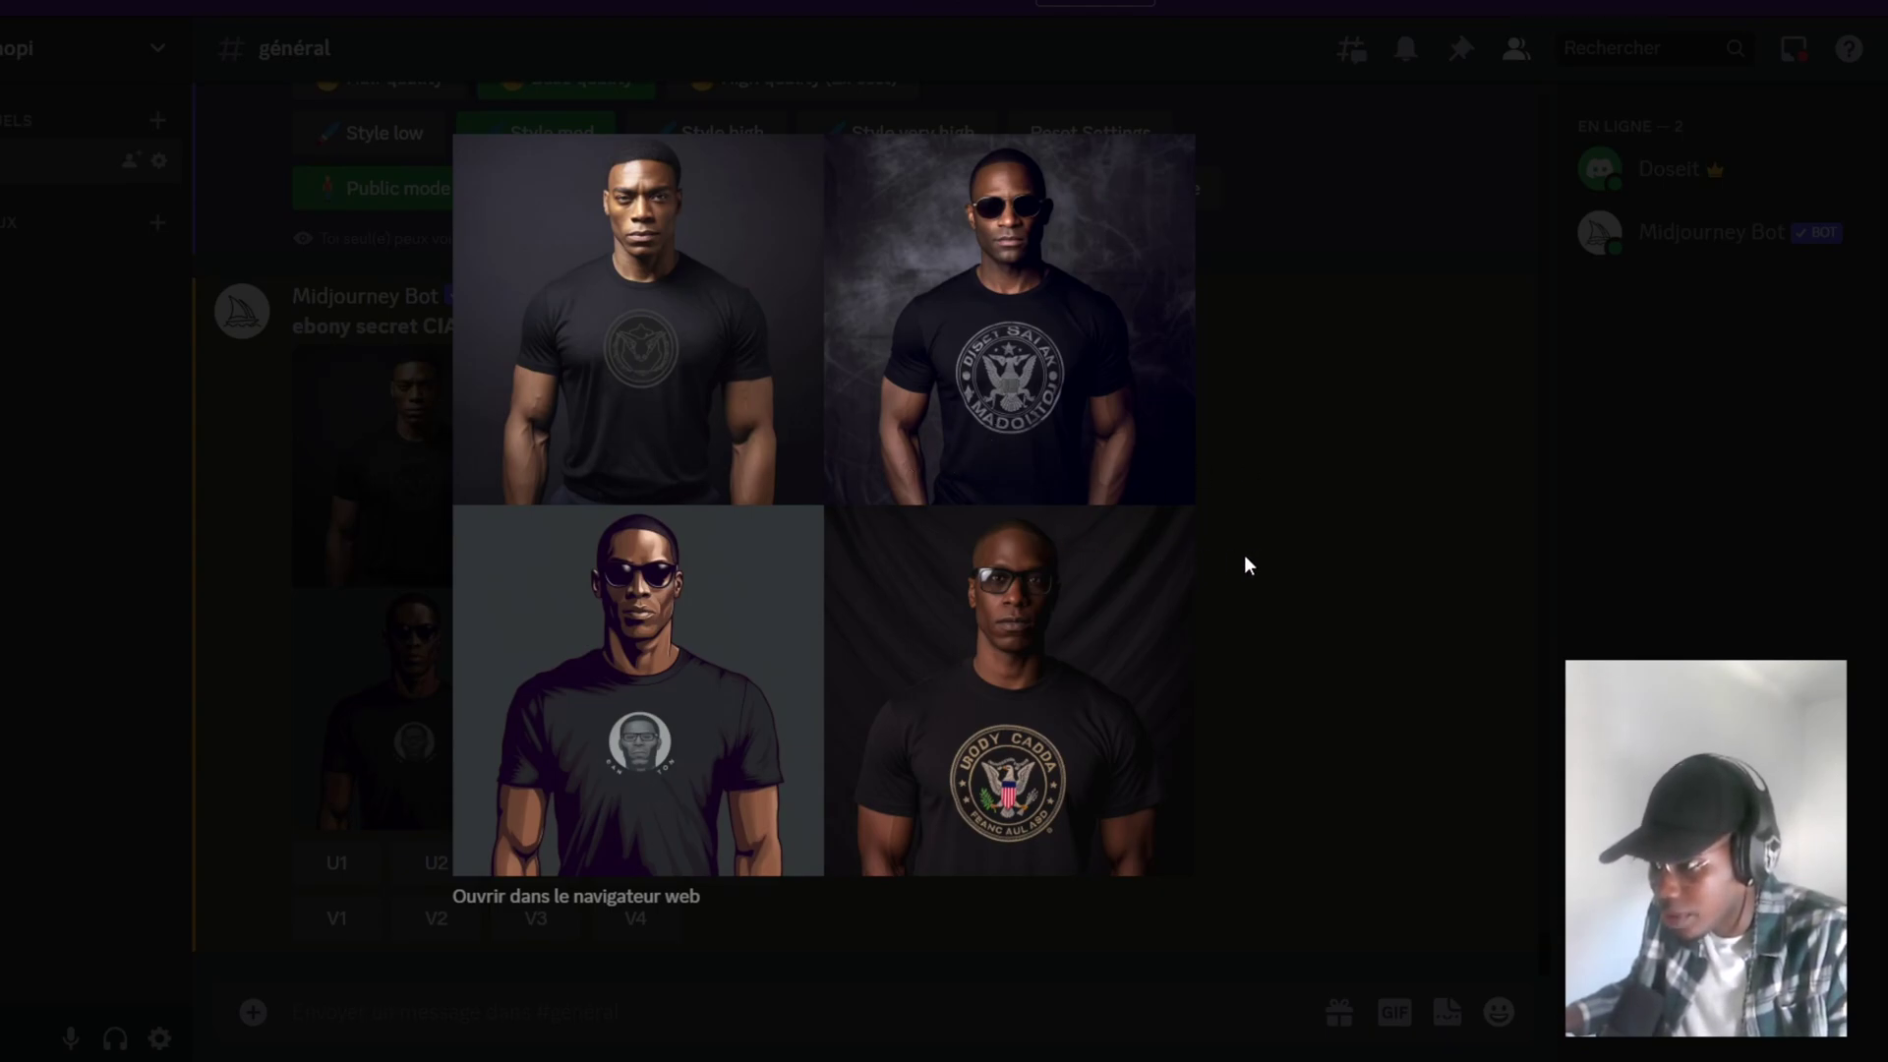
left_click(1344, 605)
Copy the earlier prompt "blackman reading newspaper , shooting studio style, vogue style --ar 16:9" without its version suffix.
scroll(1090, 634, "up", 3)
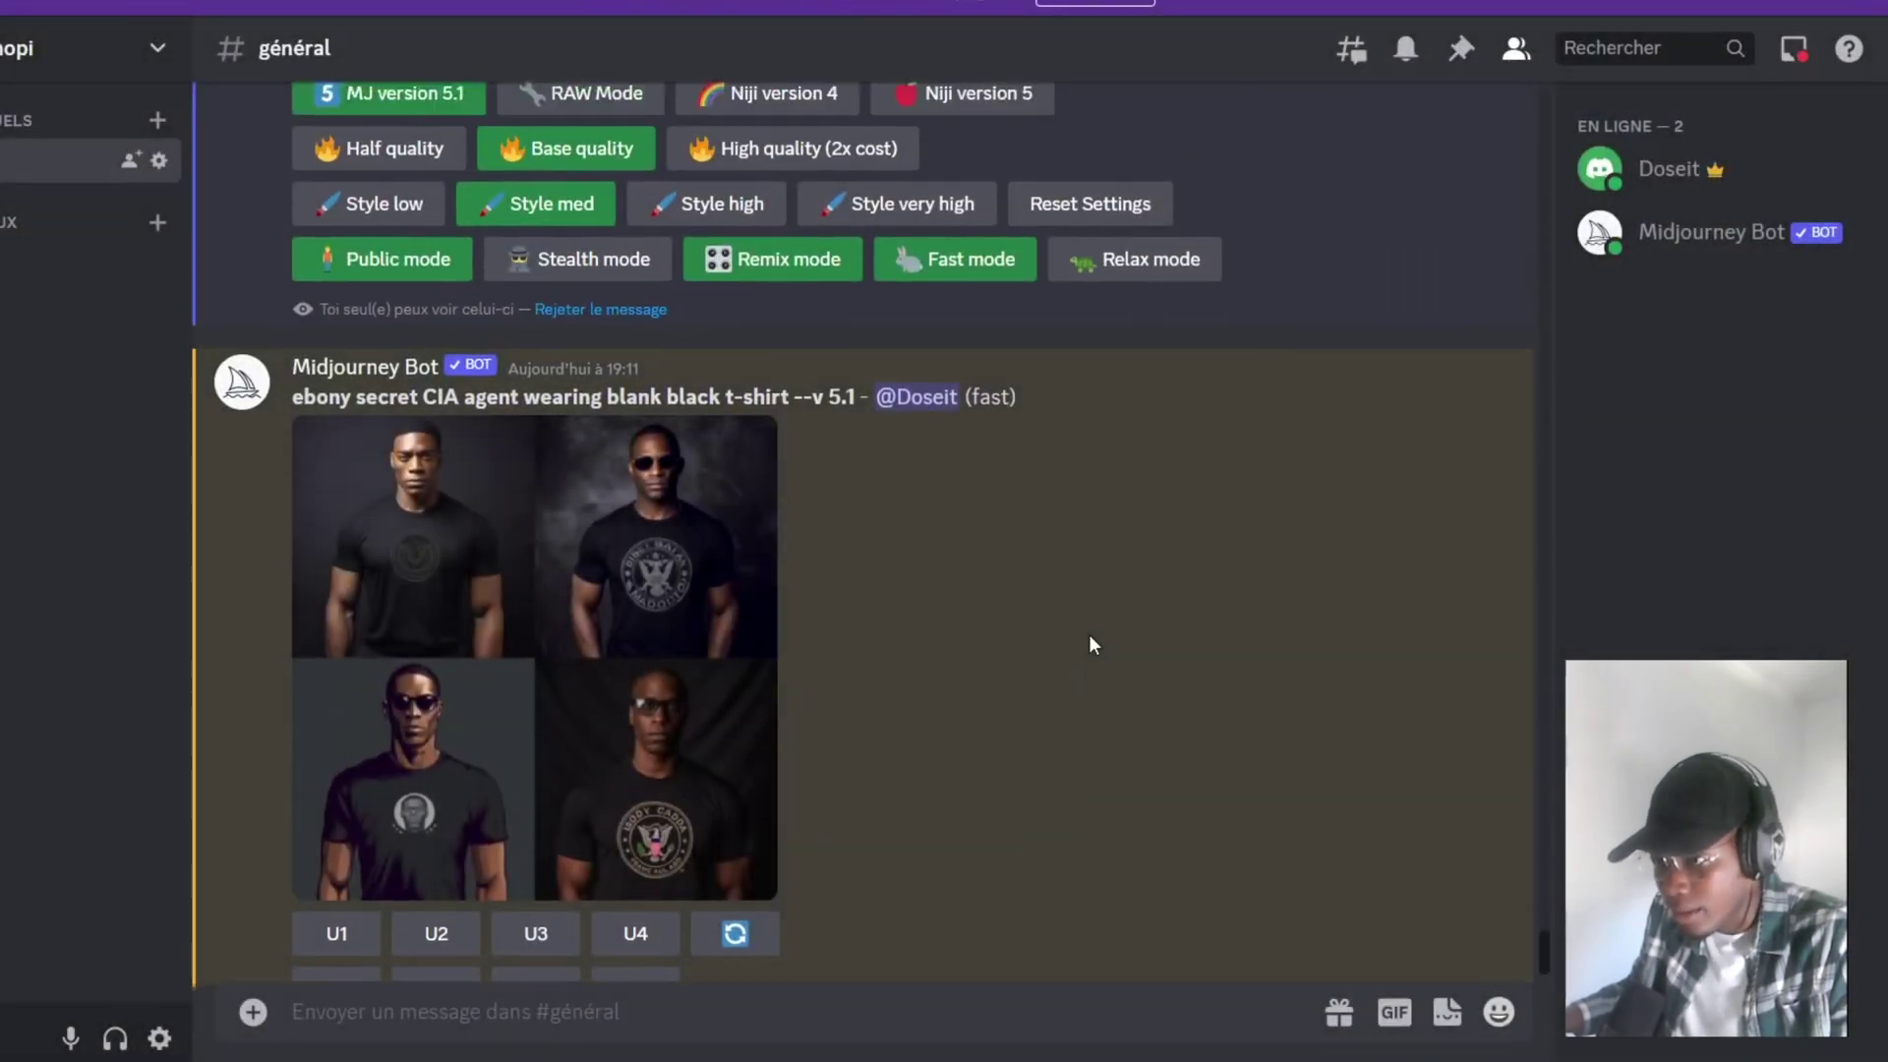
scroll(1042, 728, "up", 10)
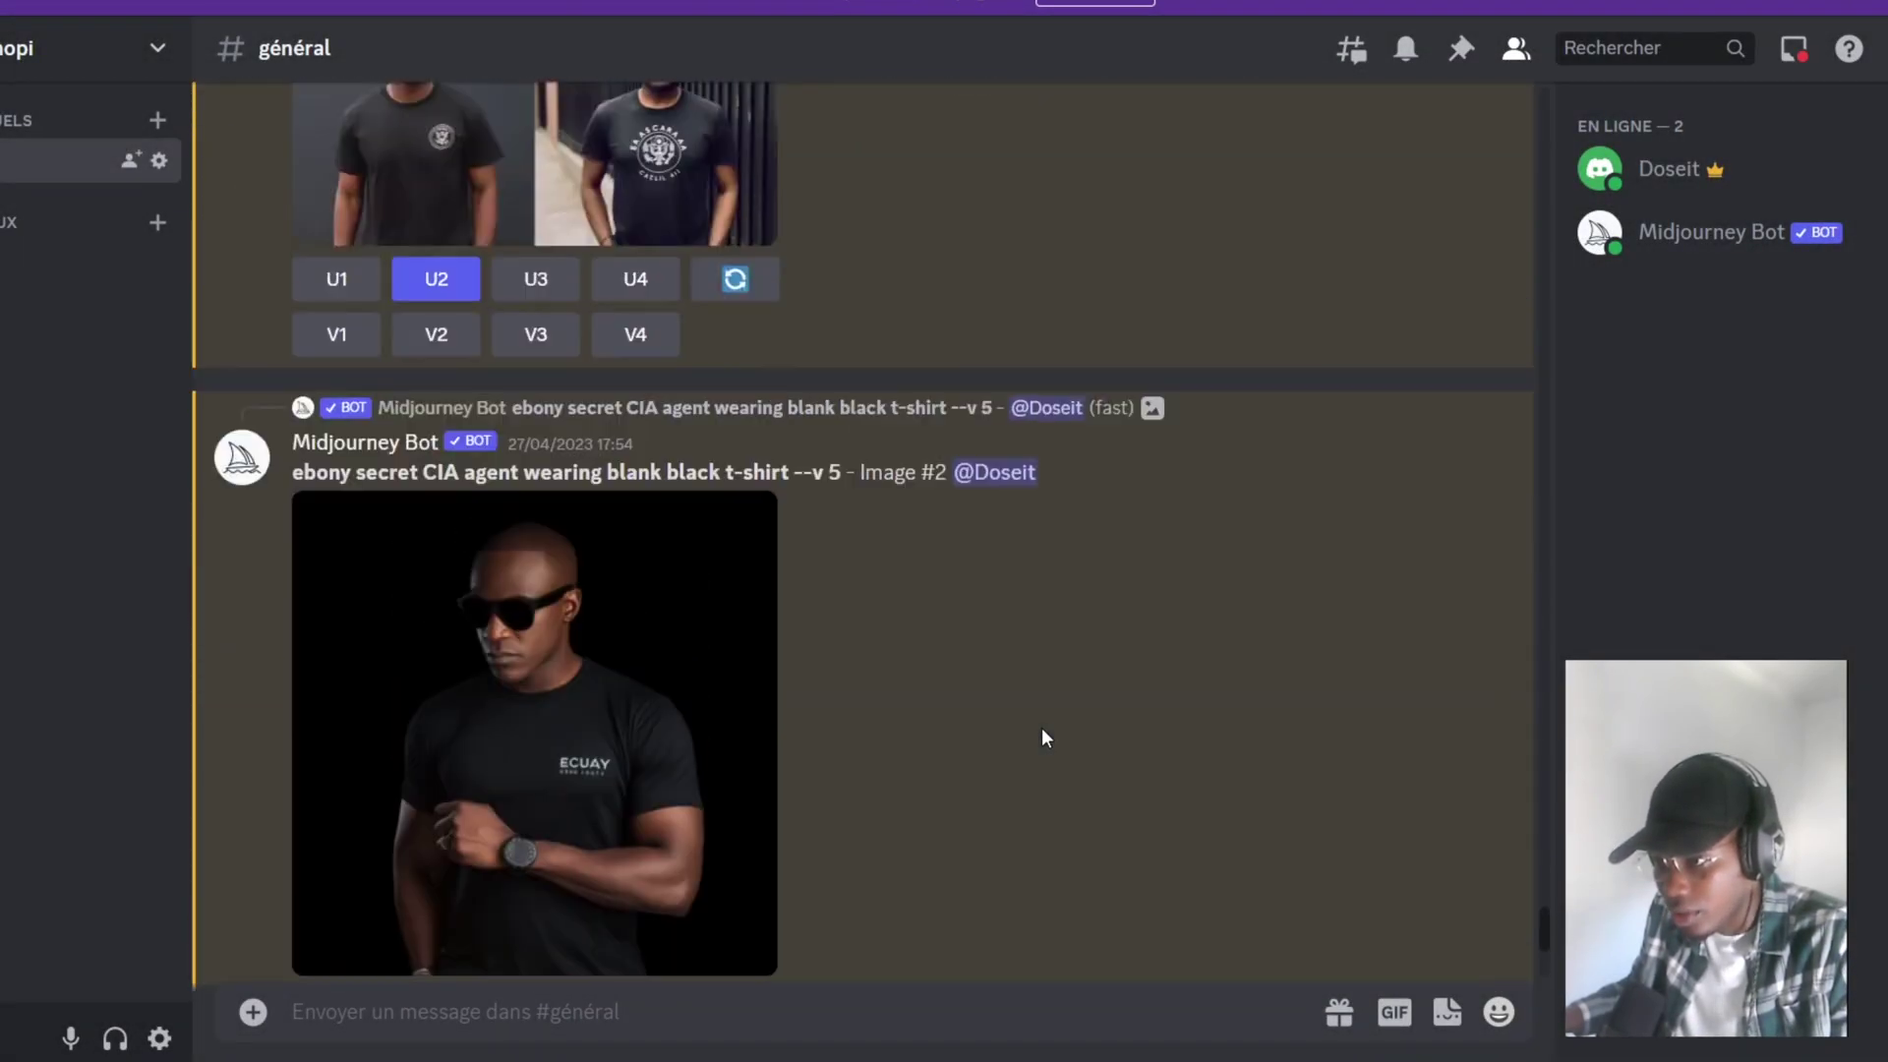
scroll(1043, 723, "up", 10)
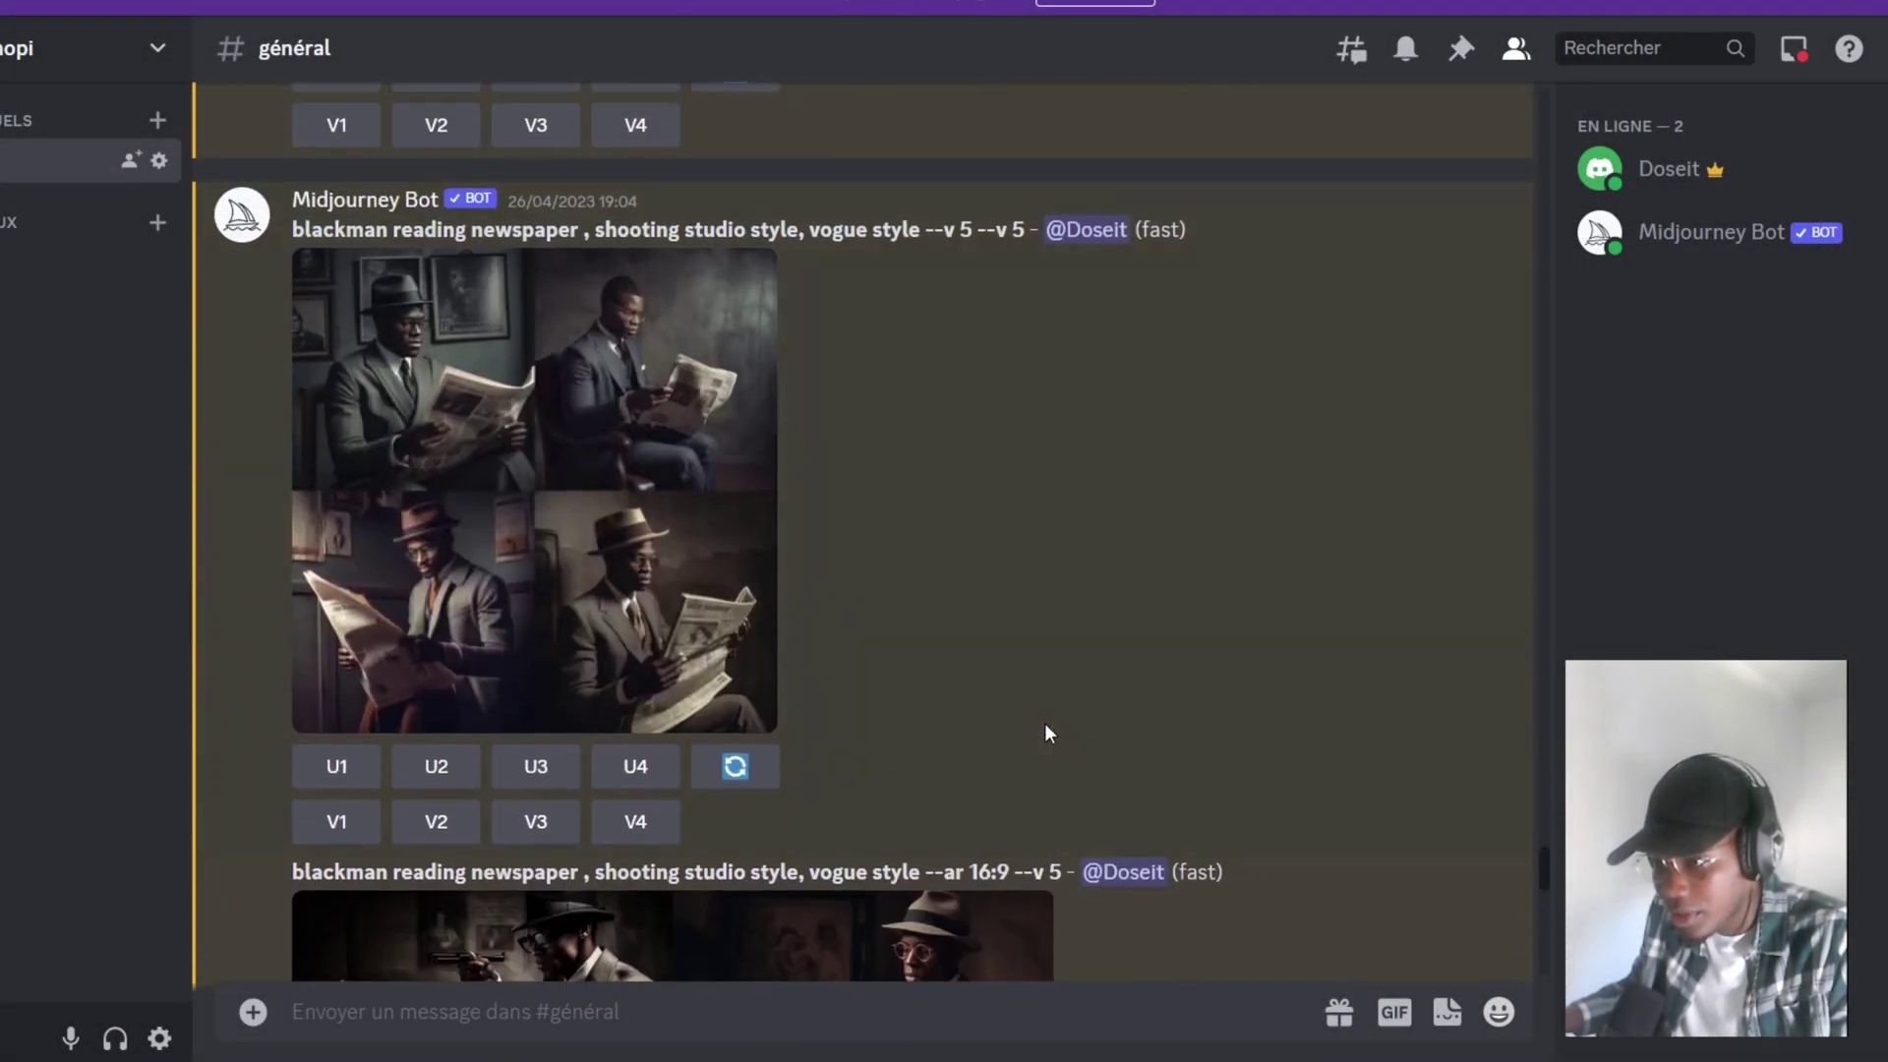
scroll(1045, 722, "down", 3)
left_click_drag(294, 318, 1008, 318)
key("ctrl+c")
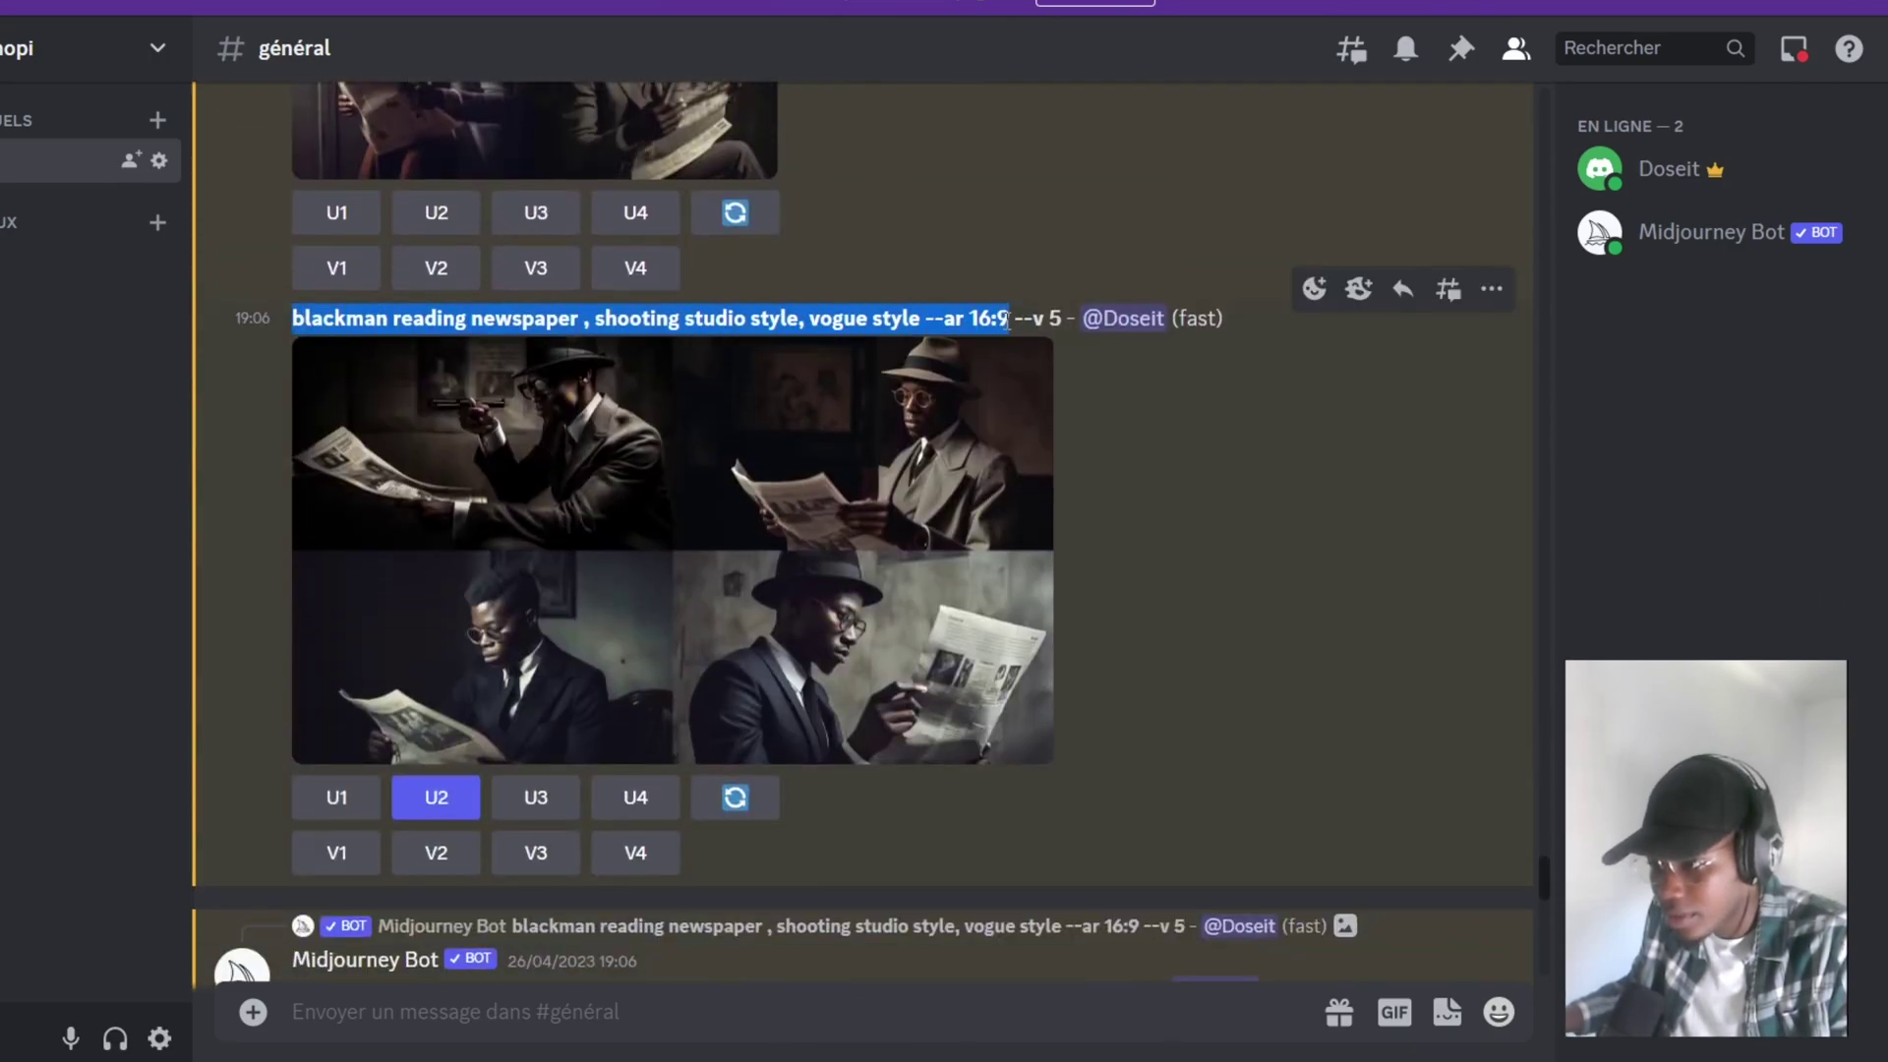
scroll(1082, 472, "down", 15)
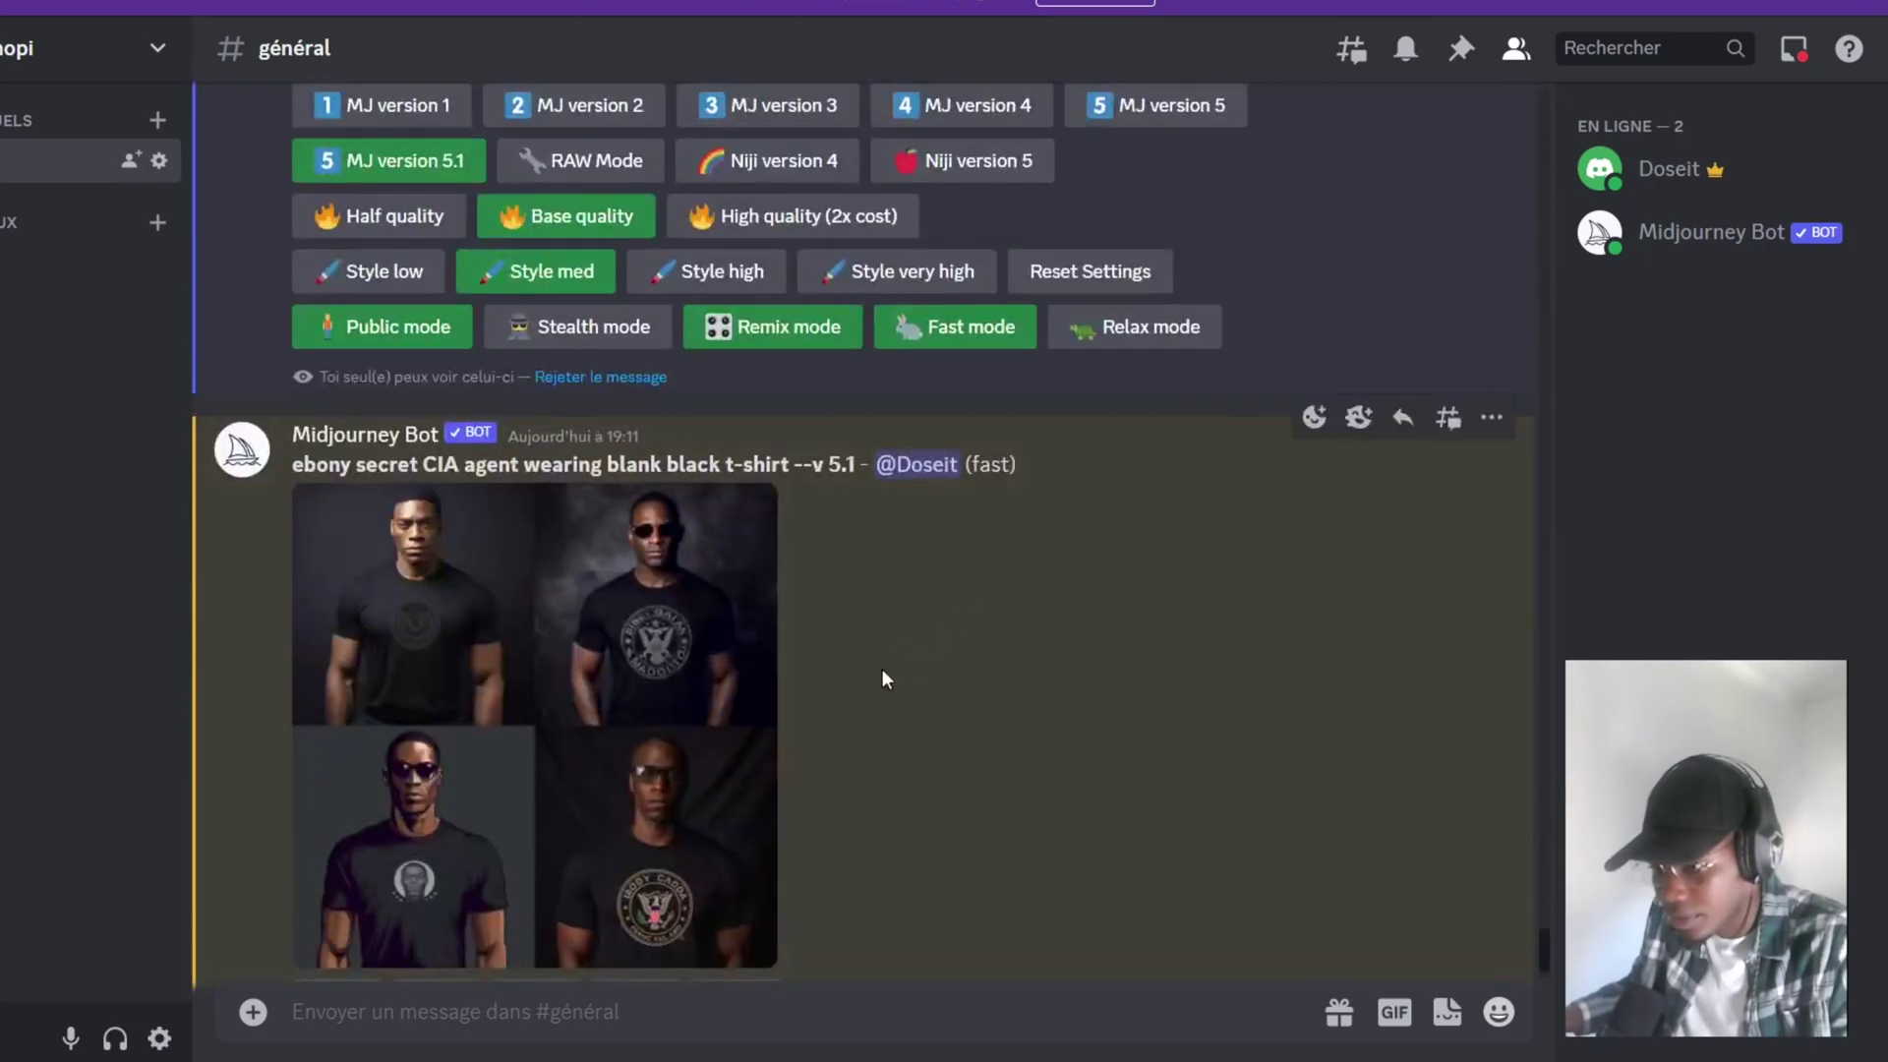
key("ctrl+v")
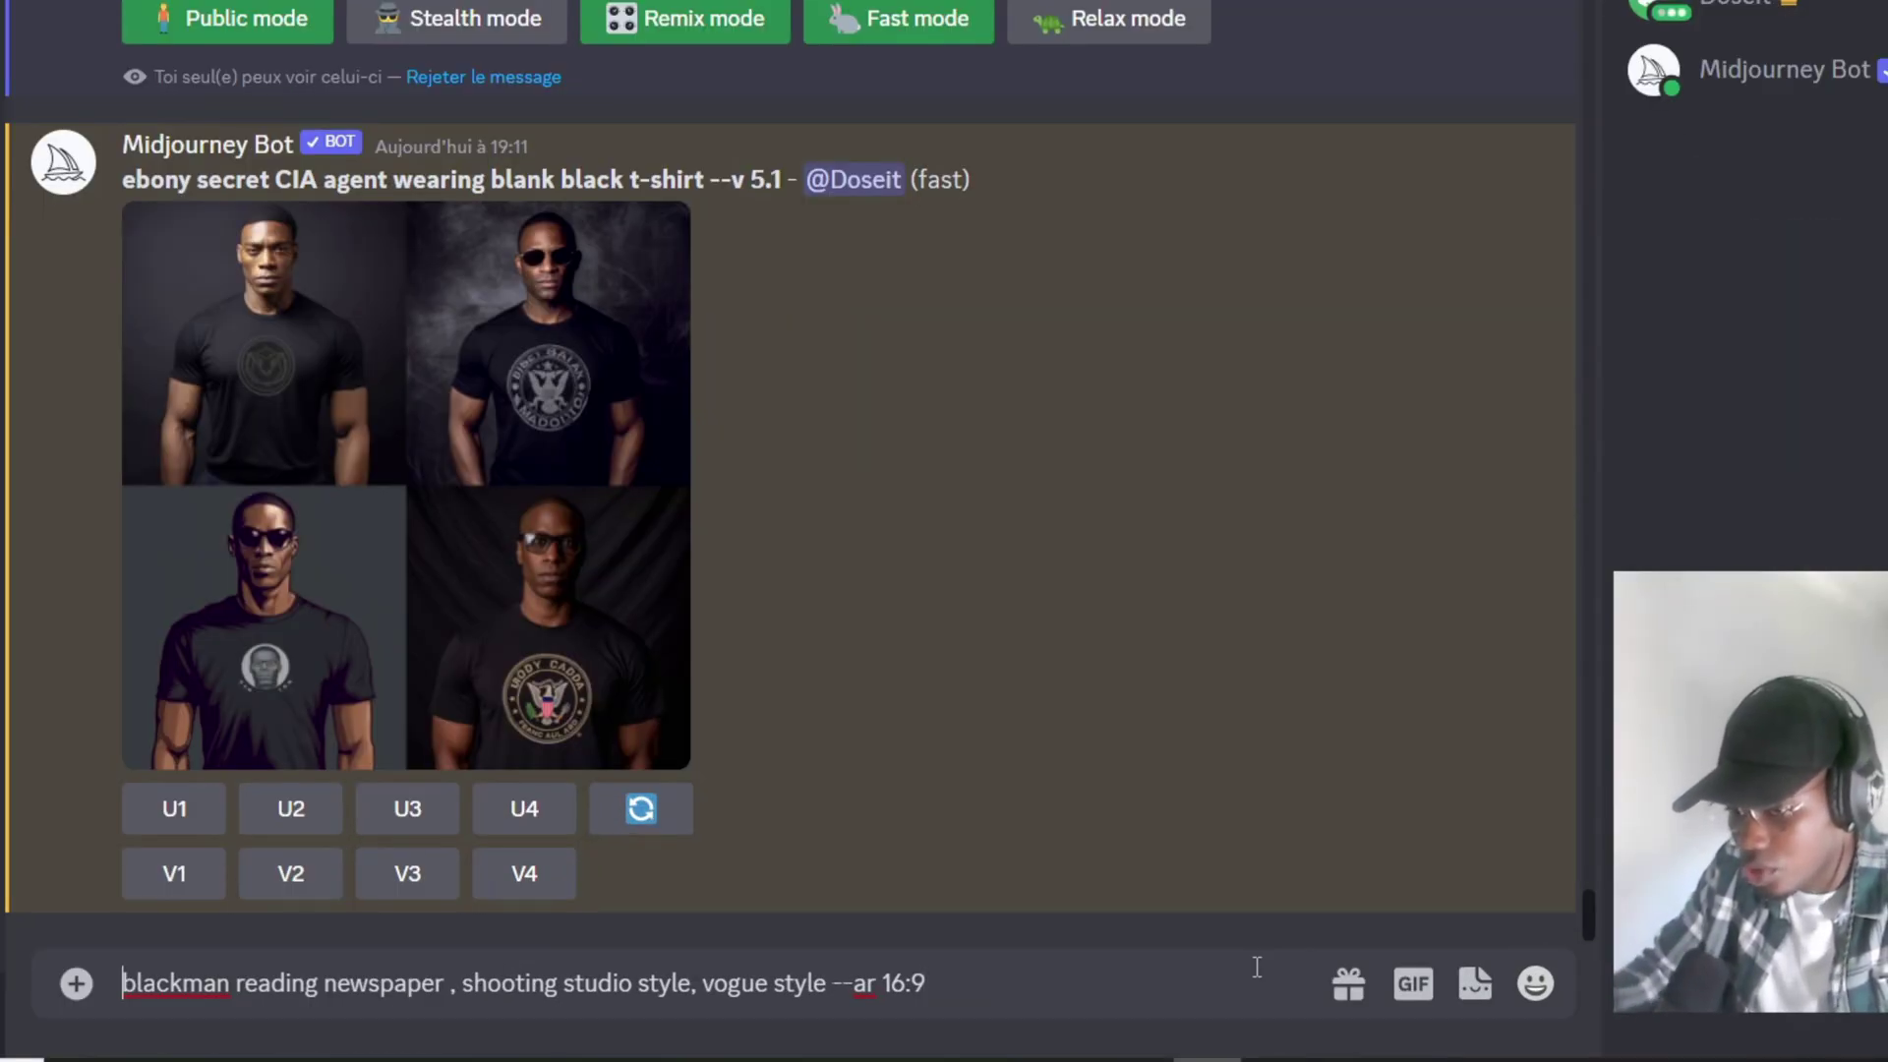
key("ctrl+a")
key("ctrl+c")
key("BackSpace")
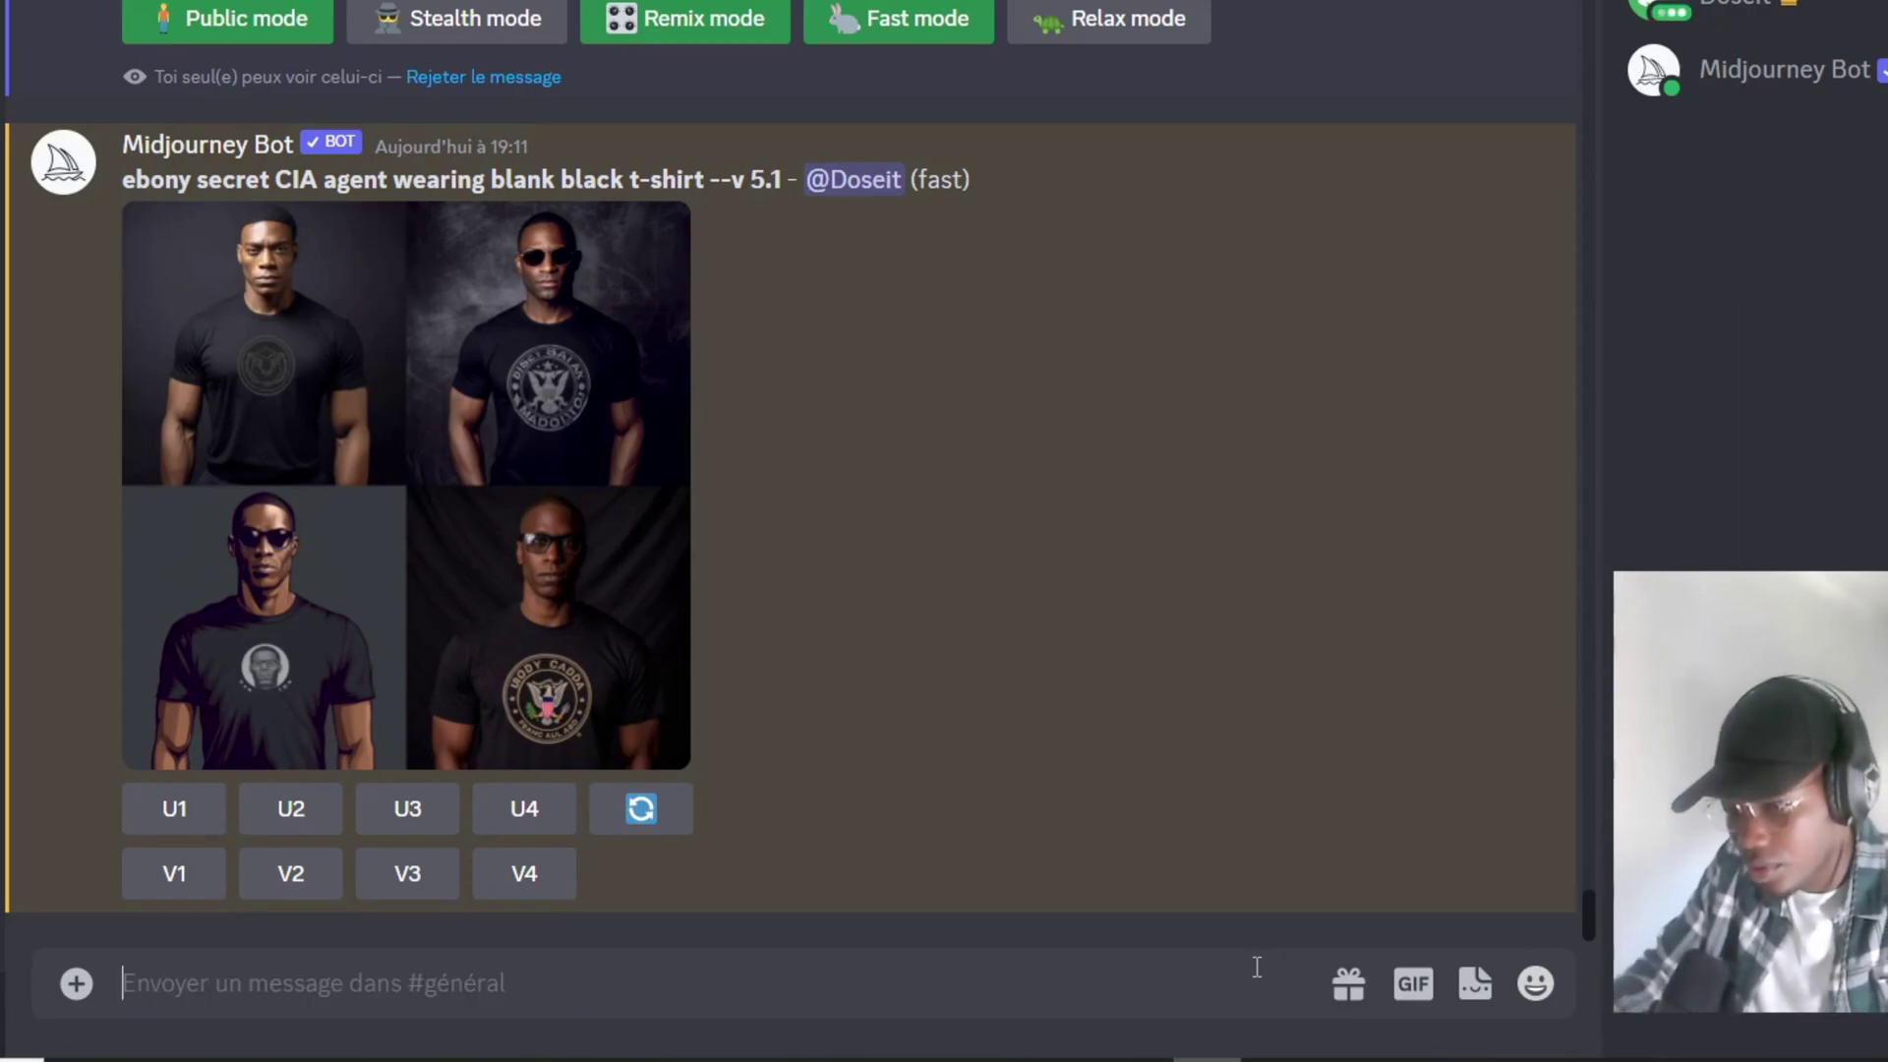
Generate images with /imagine from the prompt "blackman reading newspaper , shooting studio style, vogue style --ar 16:9".
type("/imagine prompt")
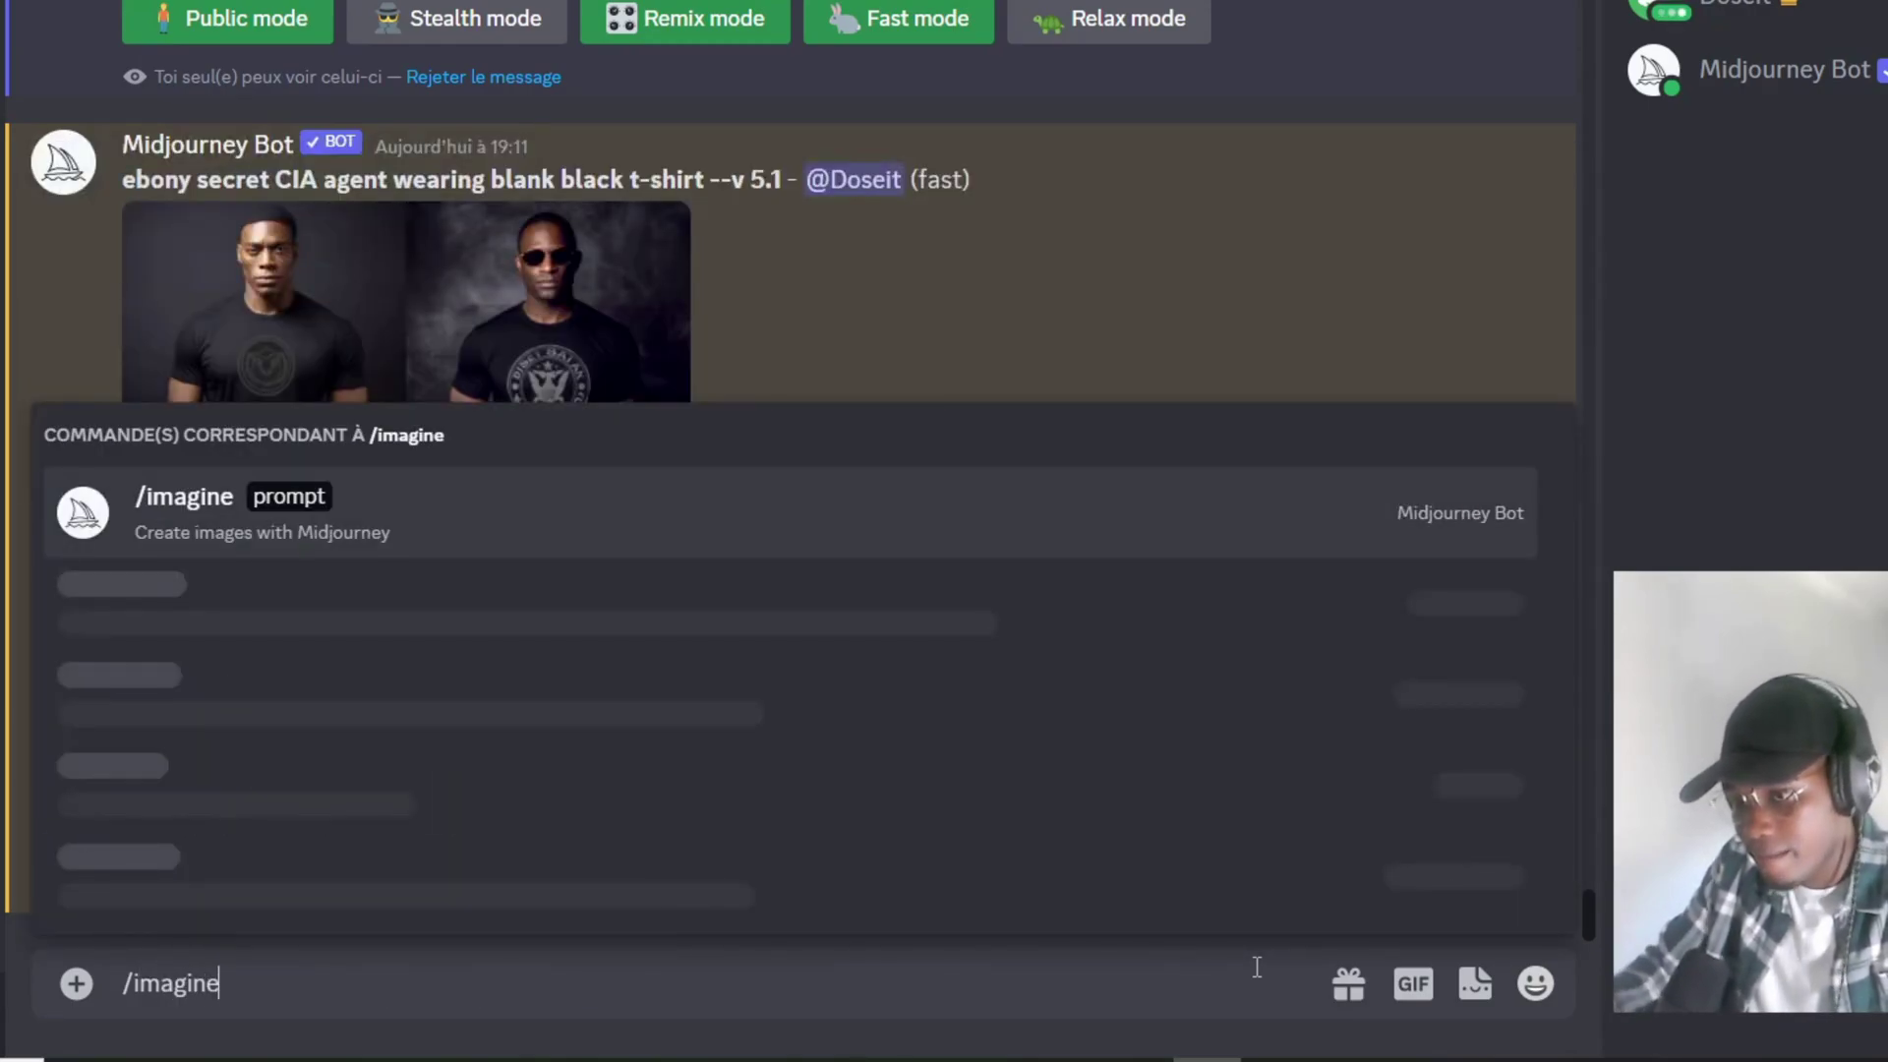
key("Tab")
key("ctrl+v")
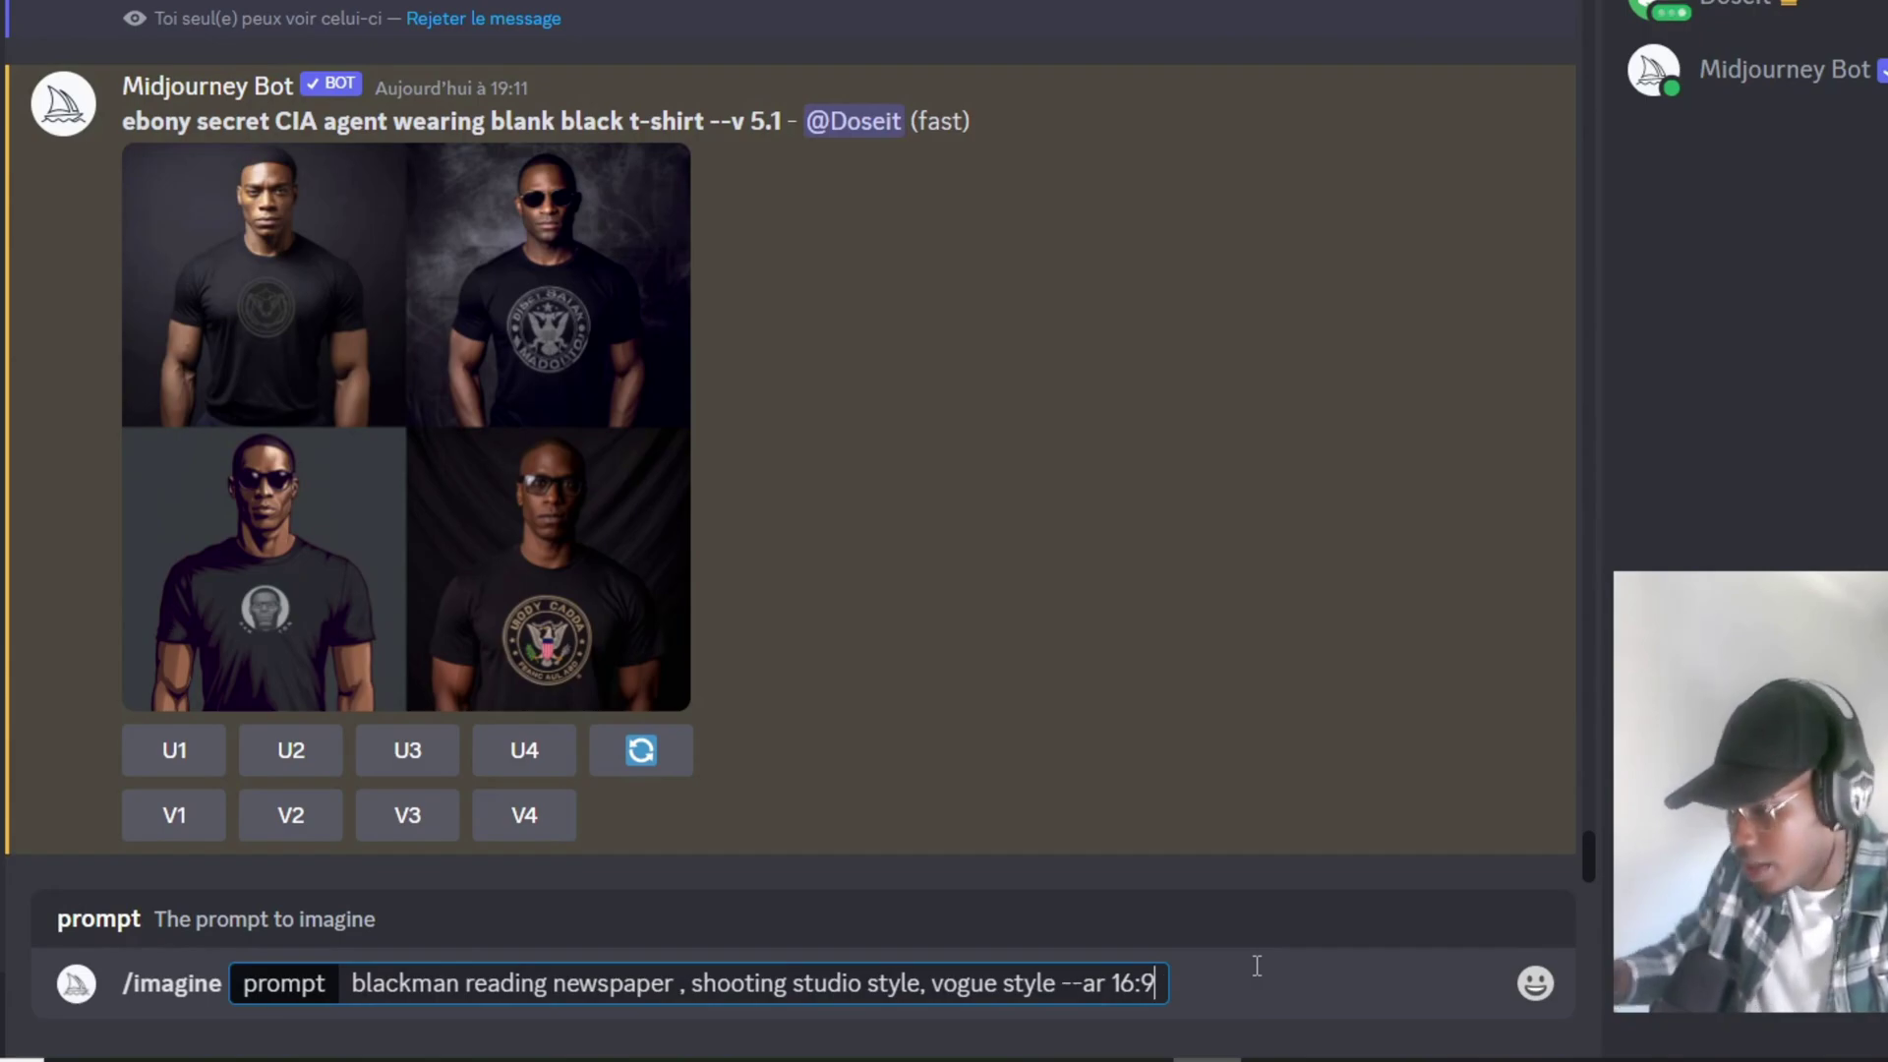
key("Return")
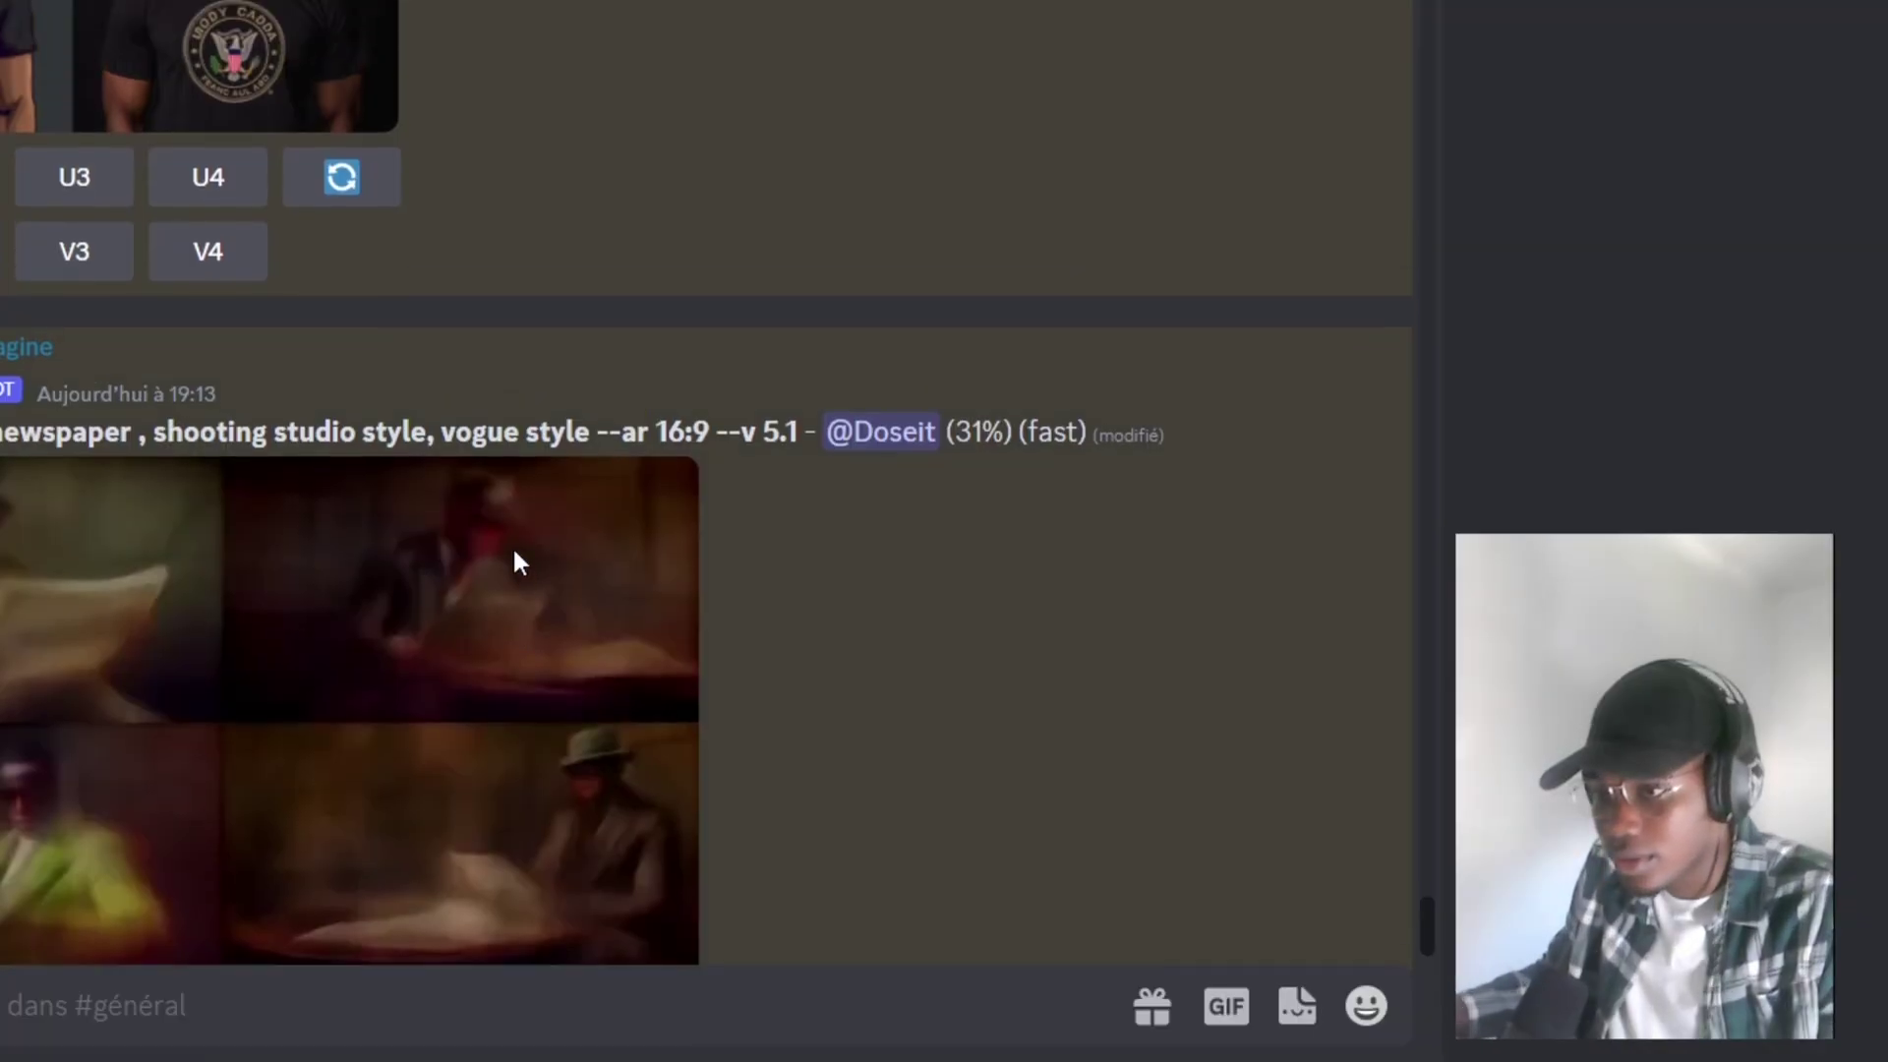
Open the version 5.1 newspaper image grid at full size in the web browser.
scroll(866, 678, "up", 5)
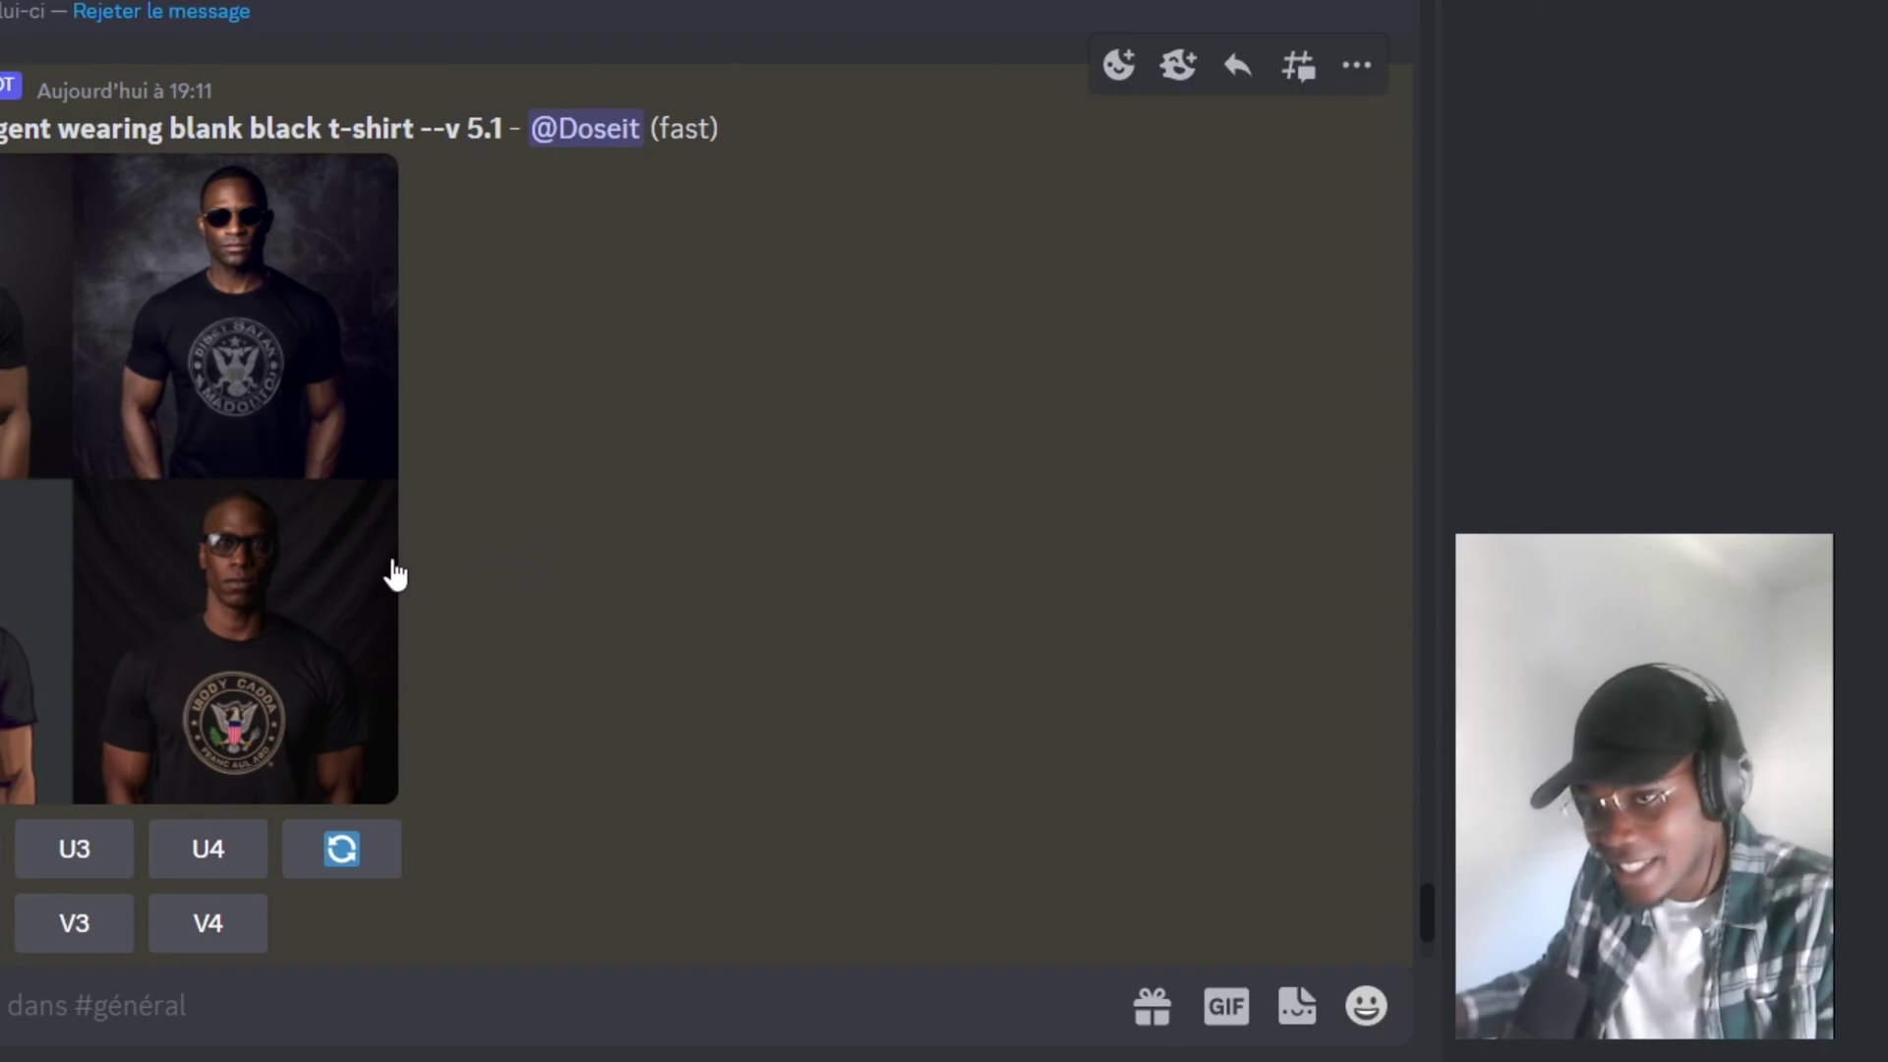
scroll(394, 565, "up", 3)
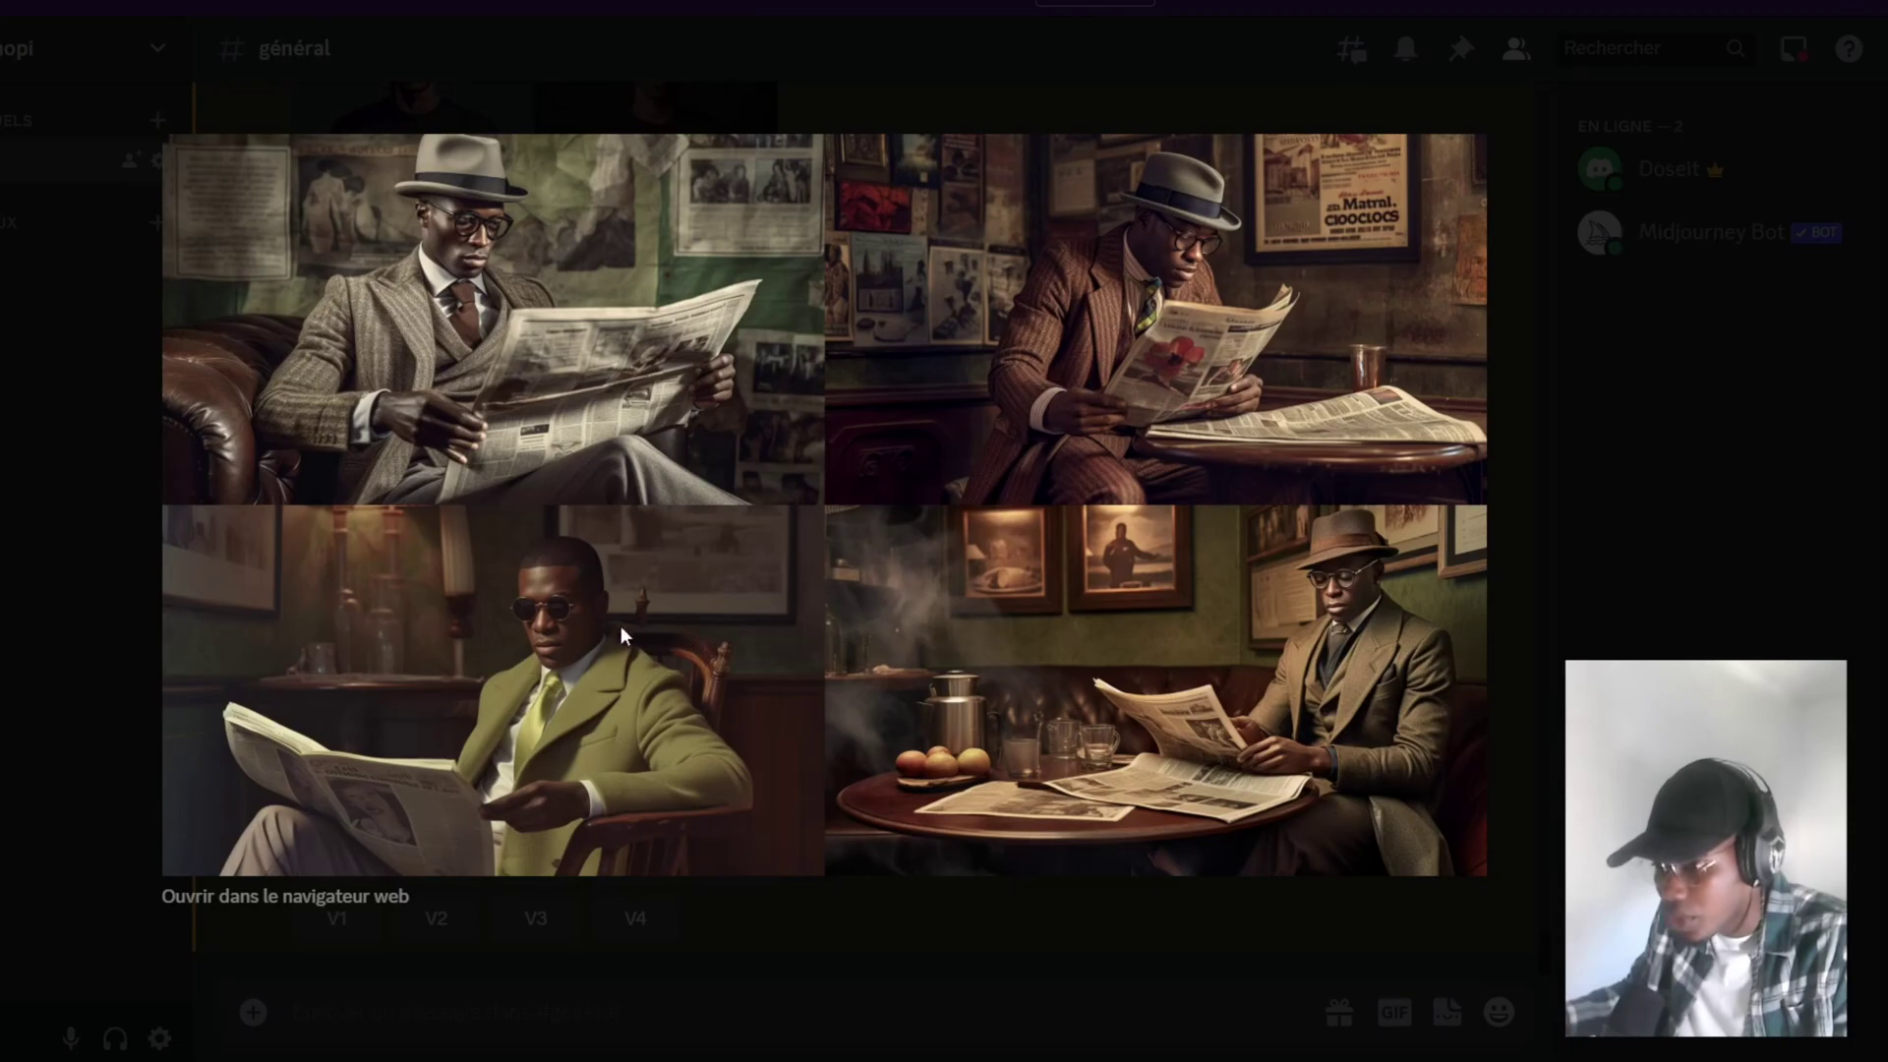
left_click(298, 907)
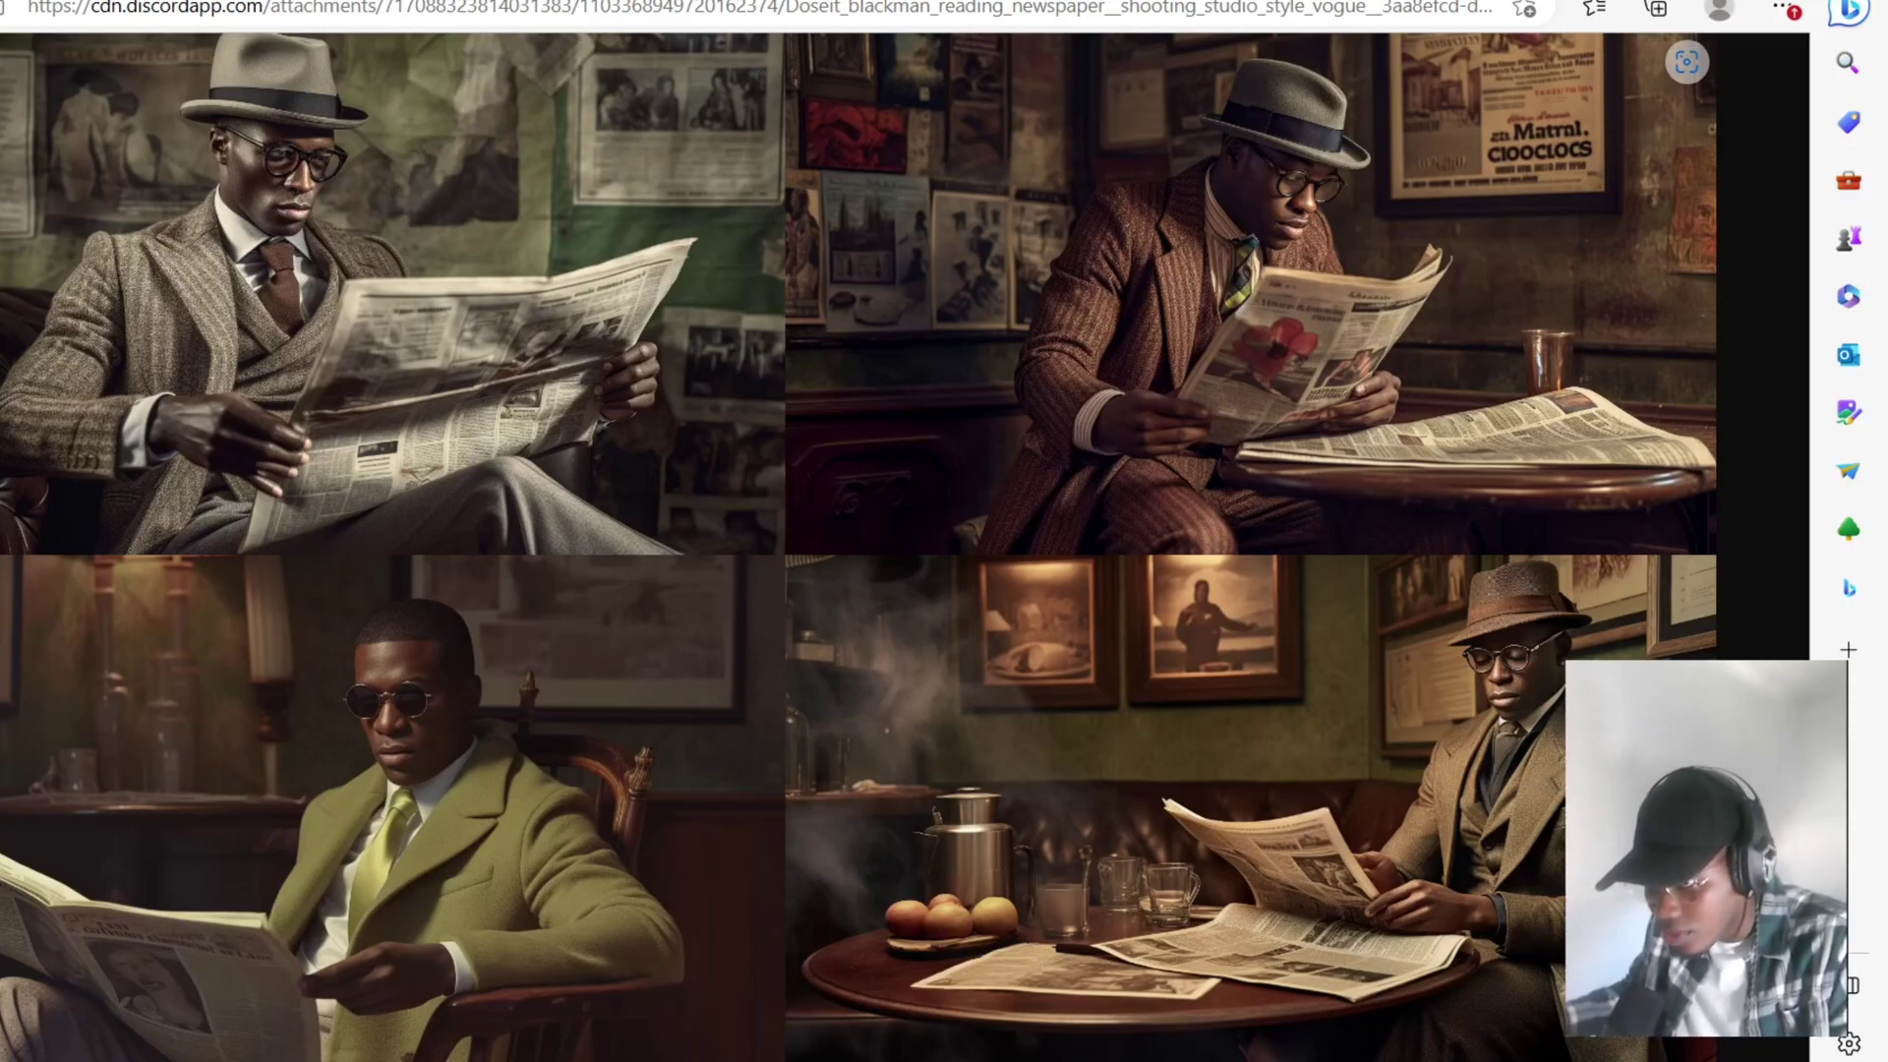
Examine all four newspaper images at full resolution in the browser, and return to the général channel in Discord.
left_click(270, 356)
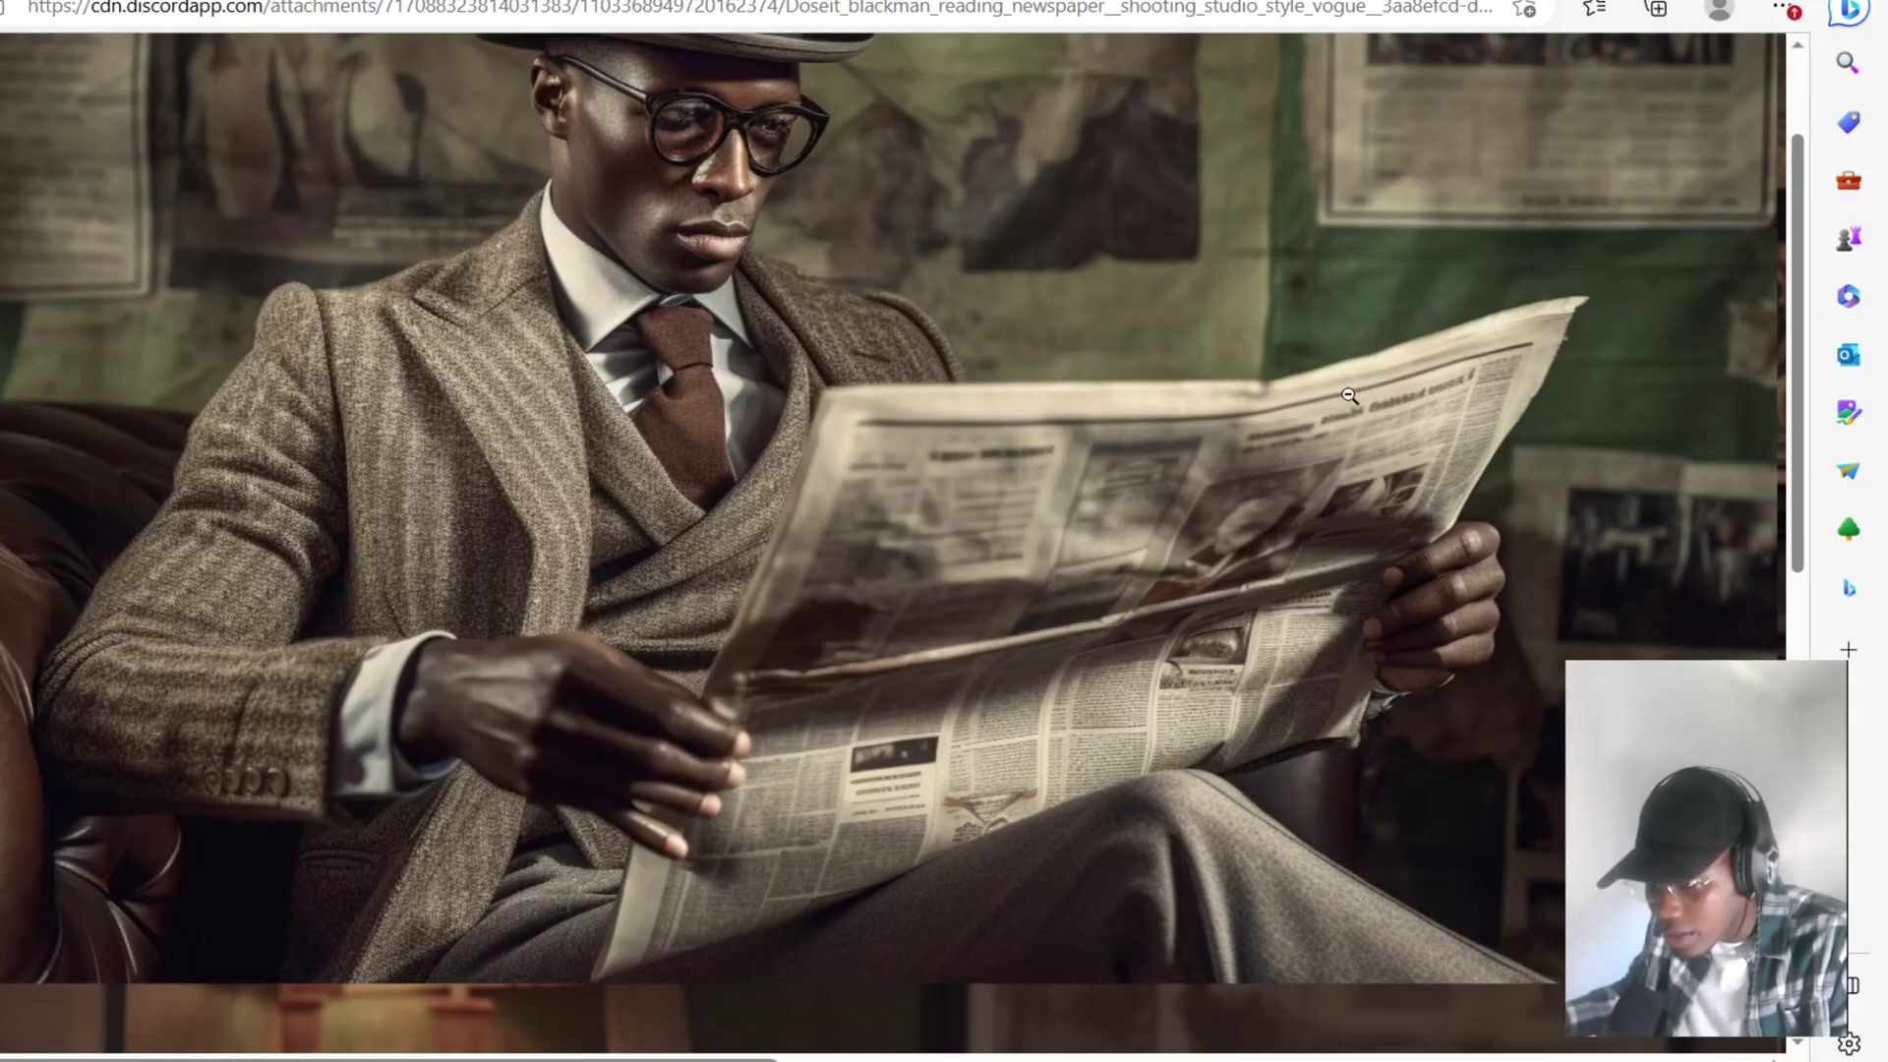
scroll(1357, 403, "down", 10)
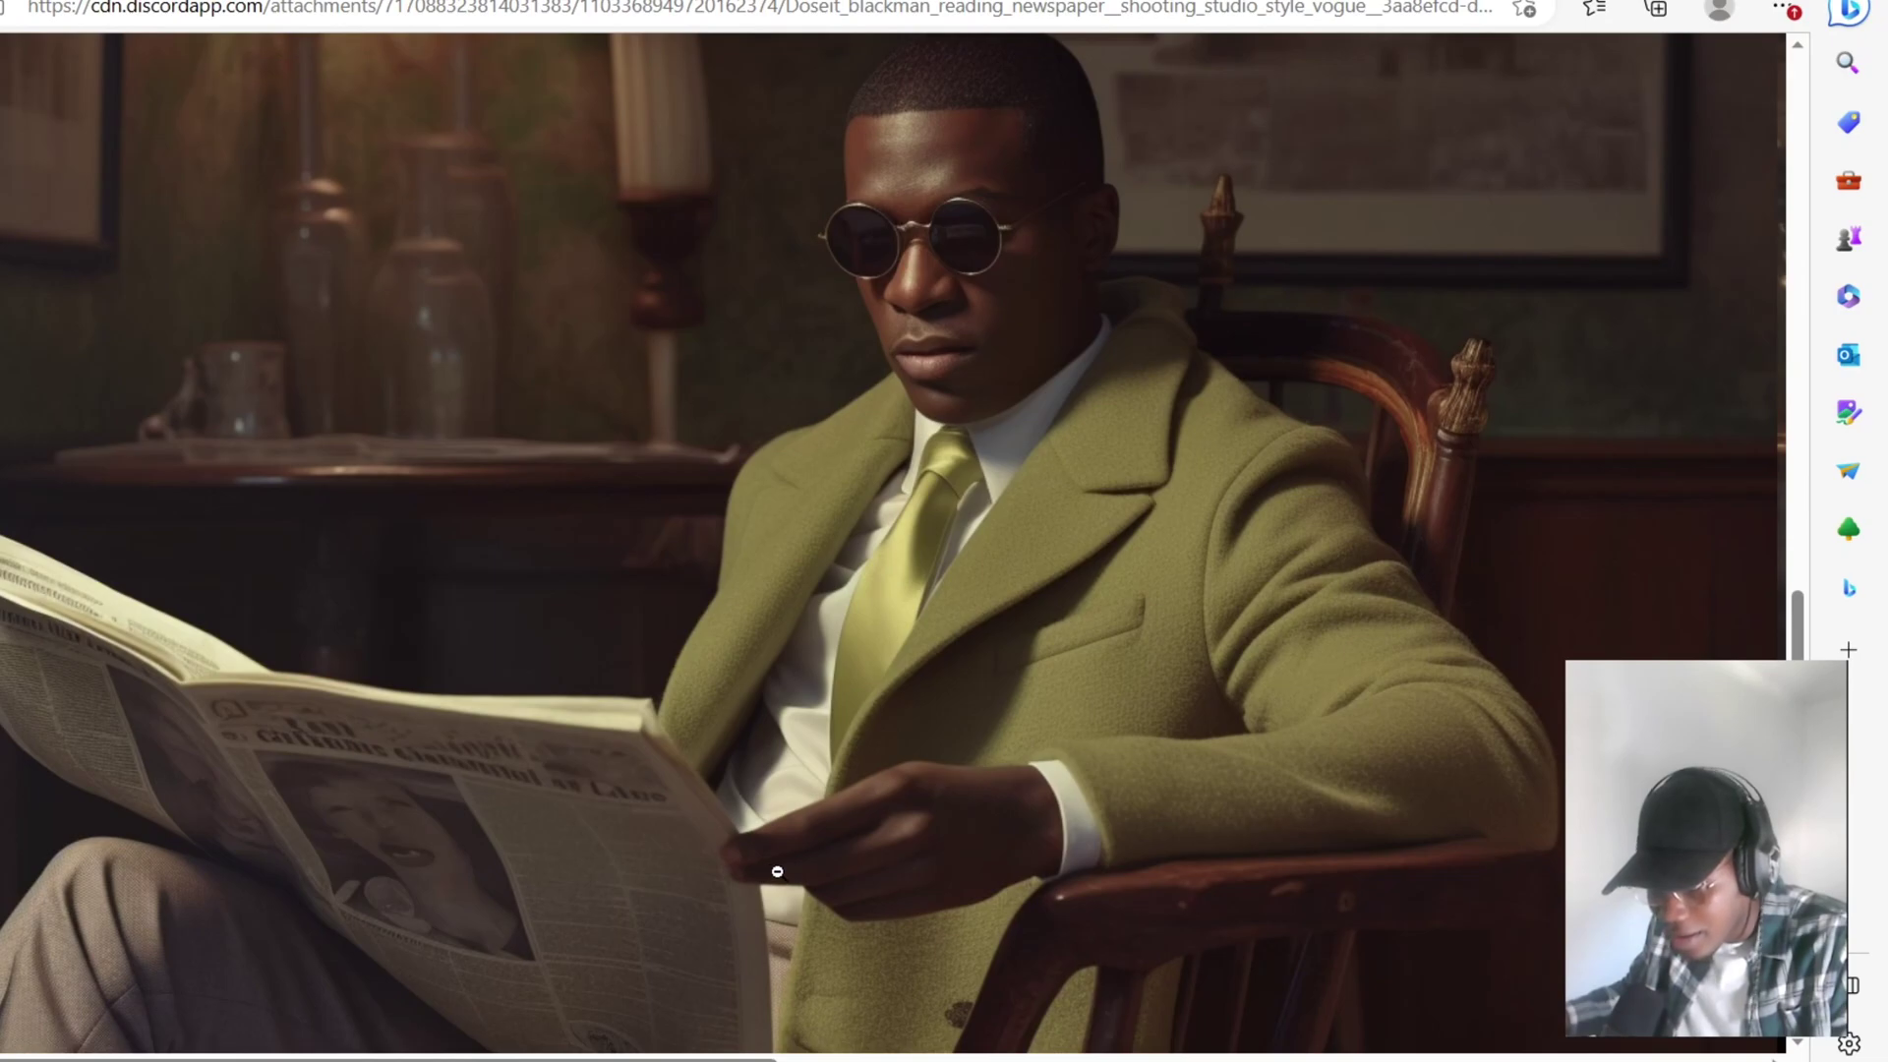
left_click(1224, 550)
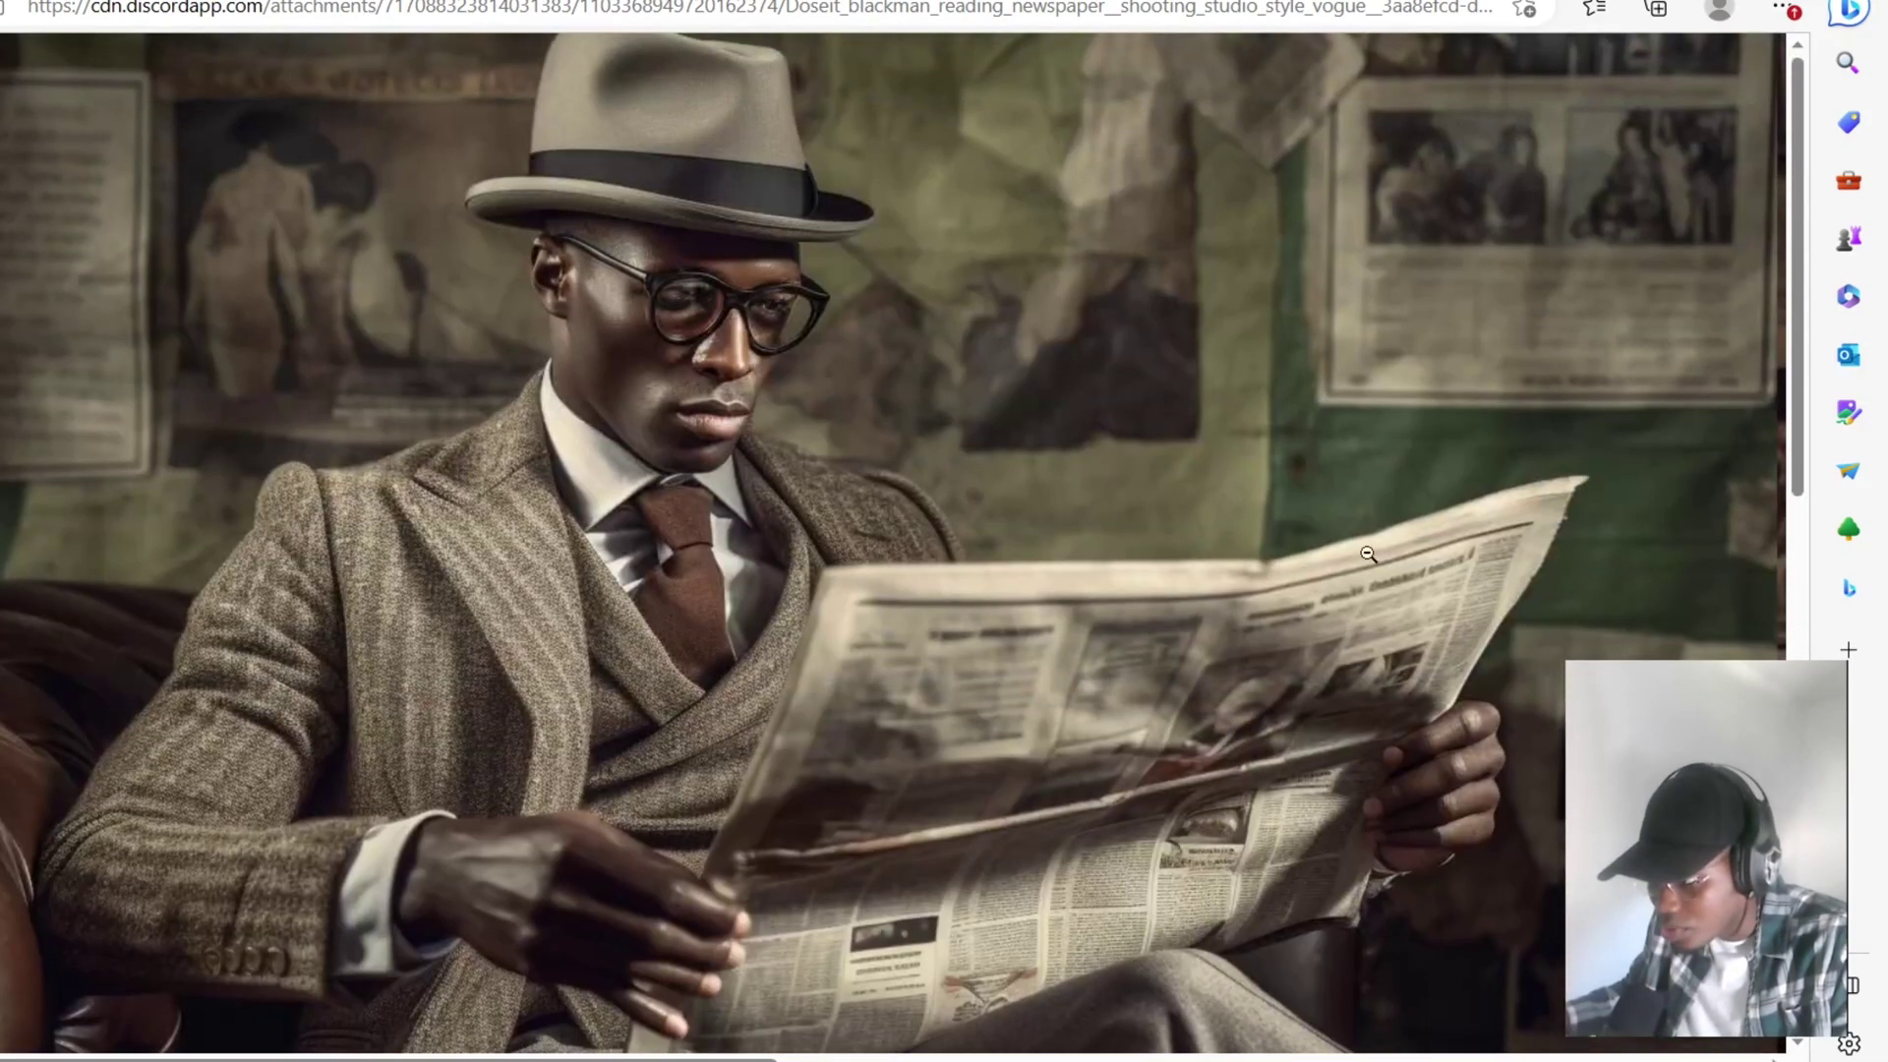
left_click(344, 197)
left_click_drag(472, 1057, 1278, 1056)
scroll(1520, 851, "down", 5)
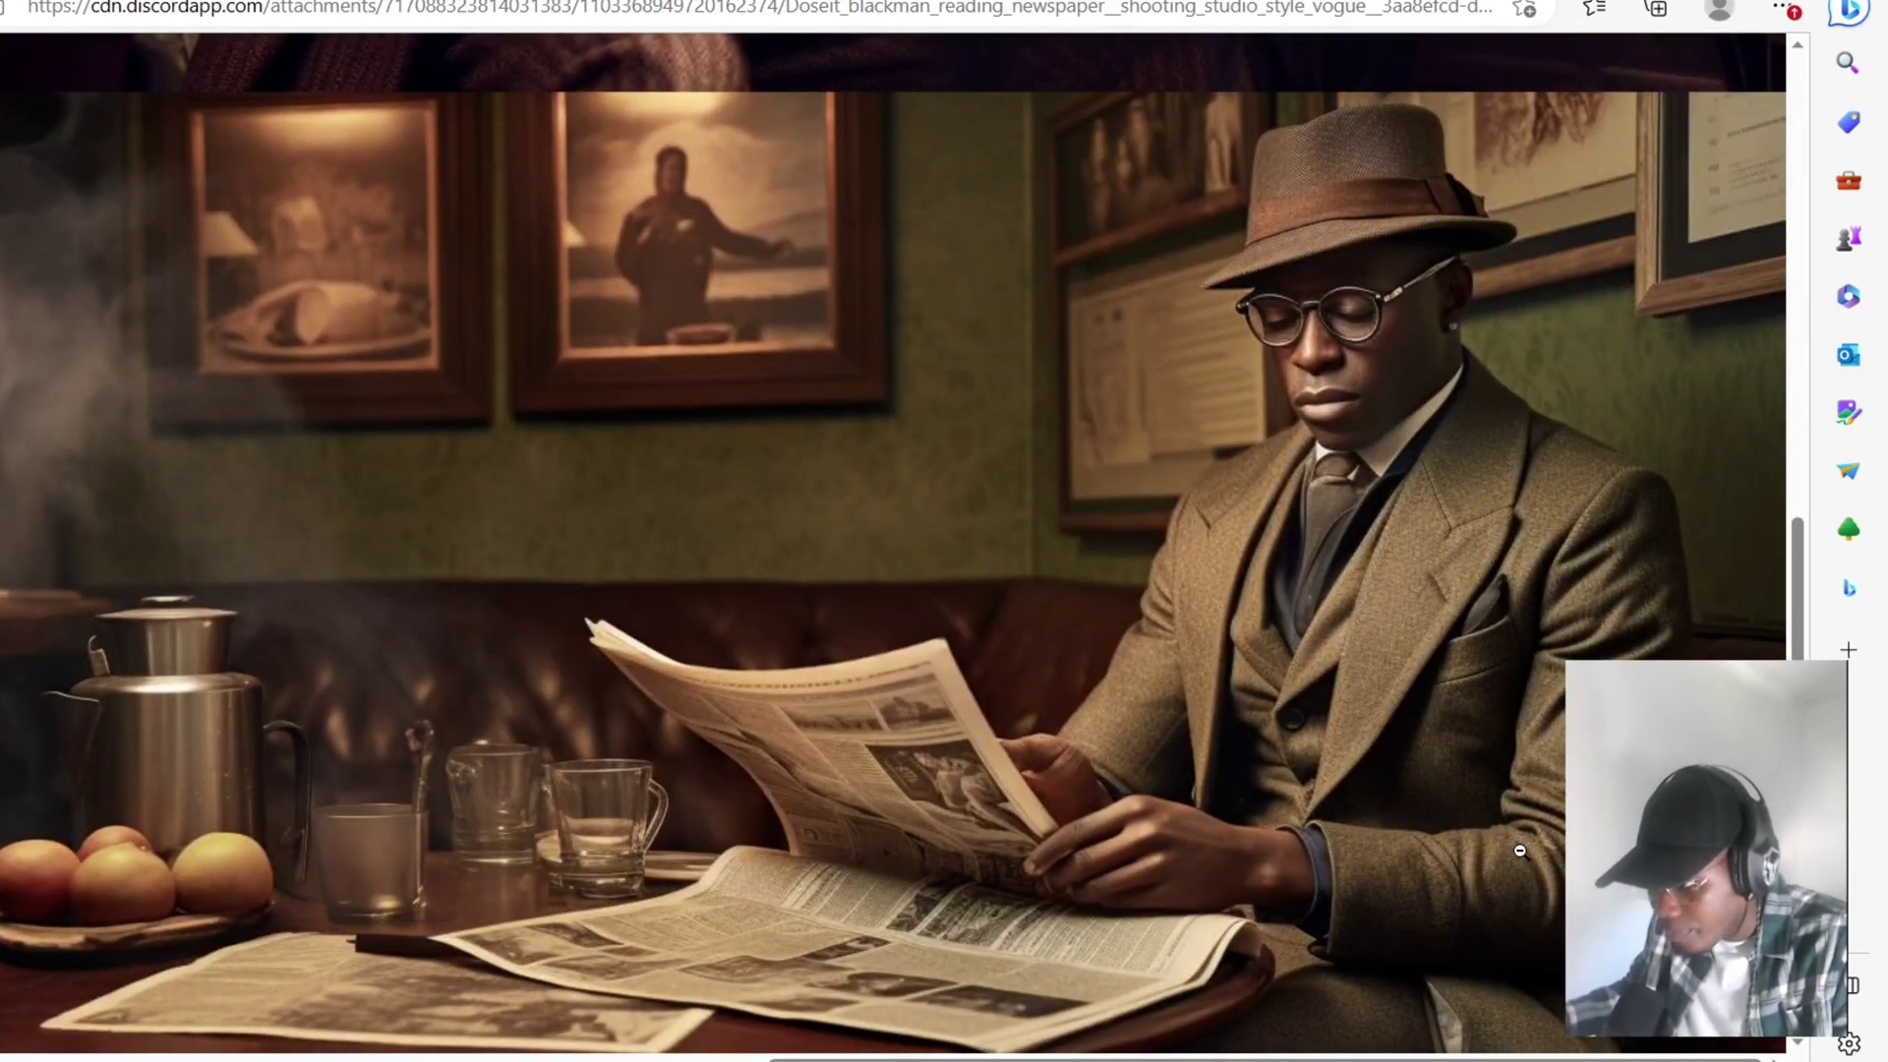
scroll(1519, 851, "up", 10)
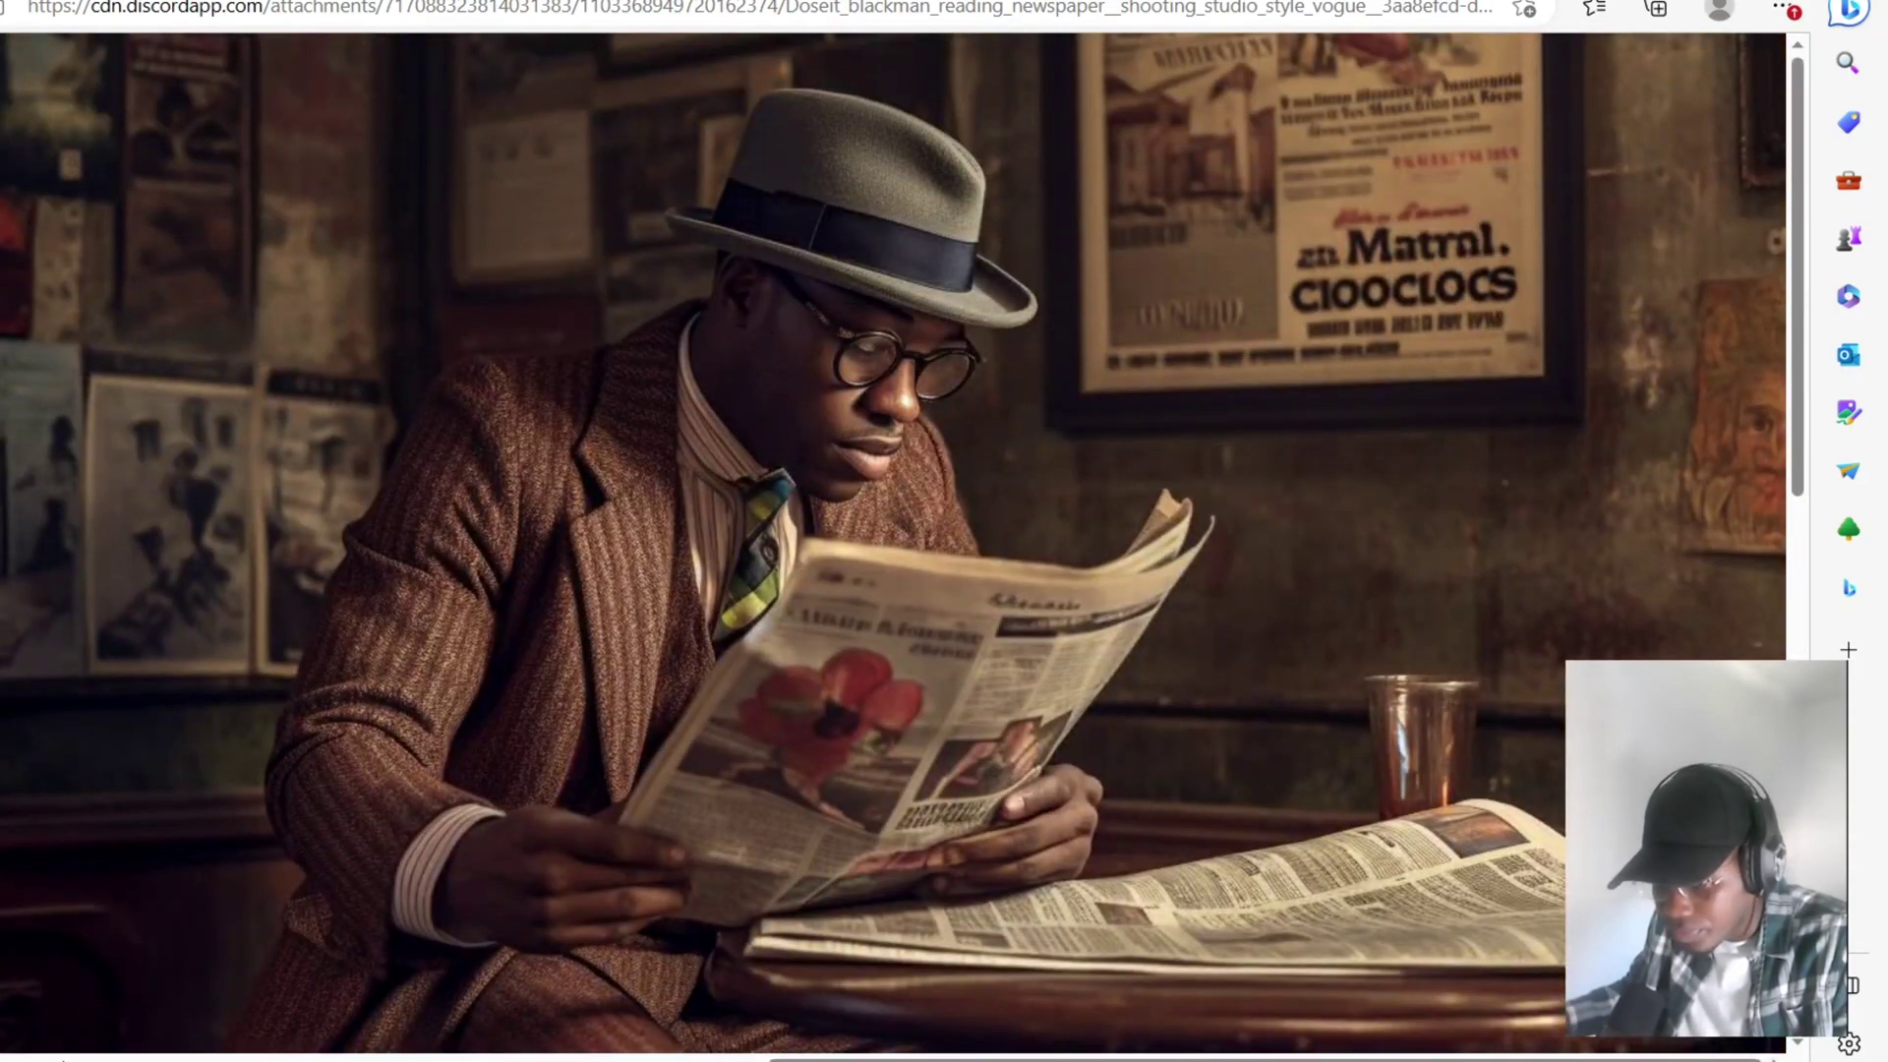
left_click(1309, 337)
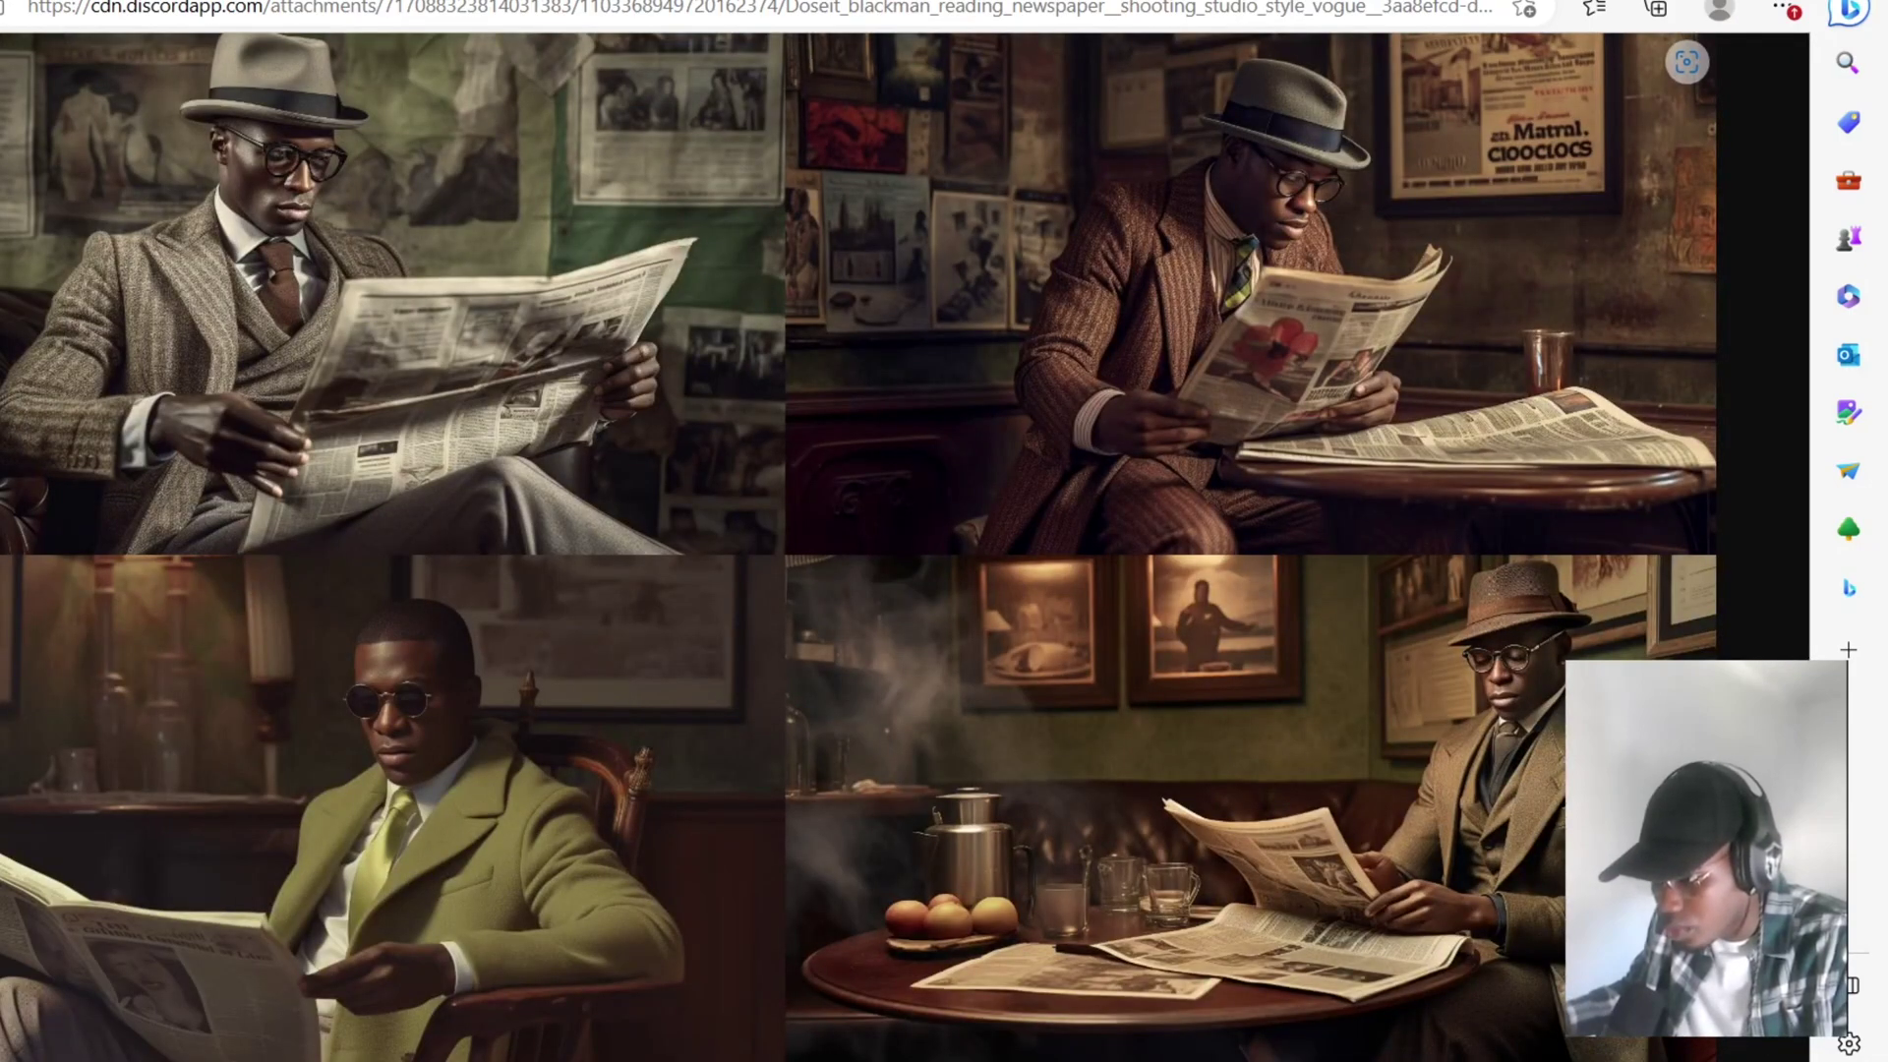
key("alt+Tab")
left_click(1620, 513)
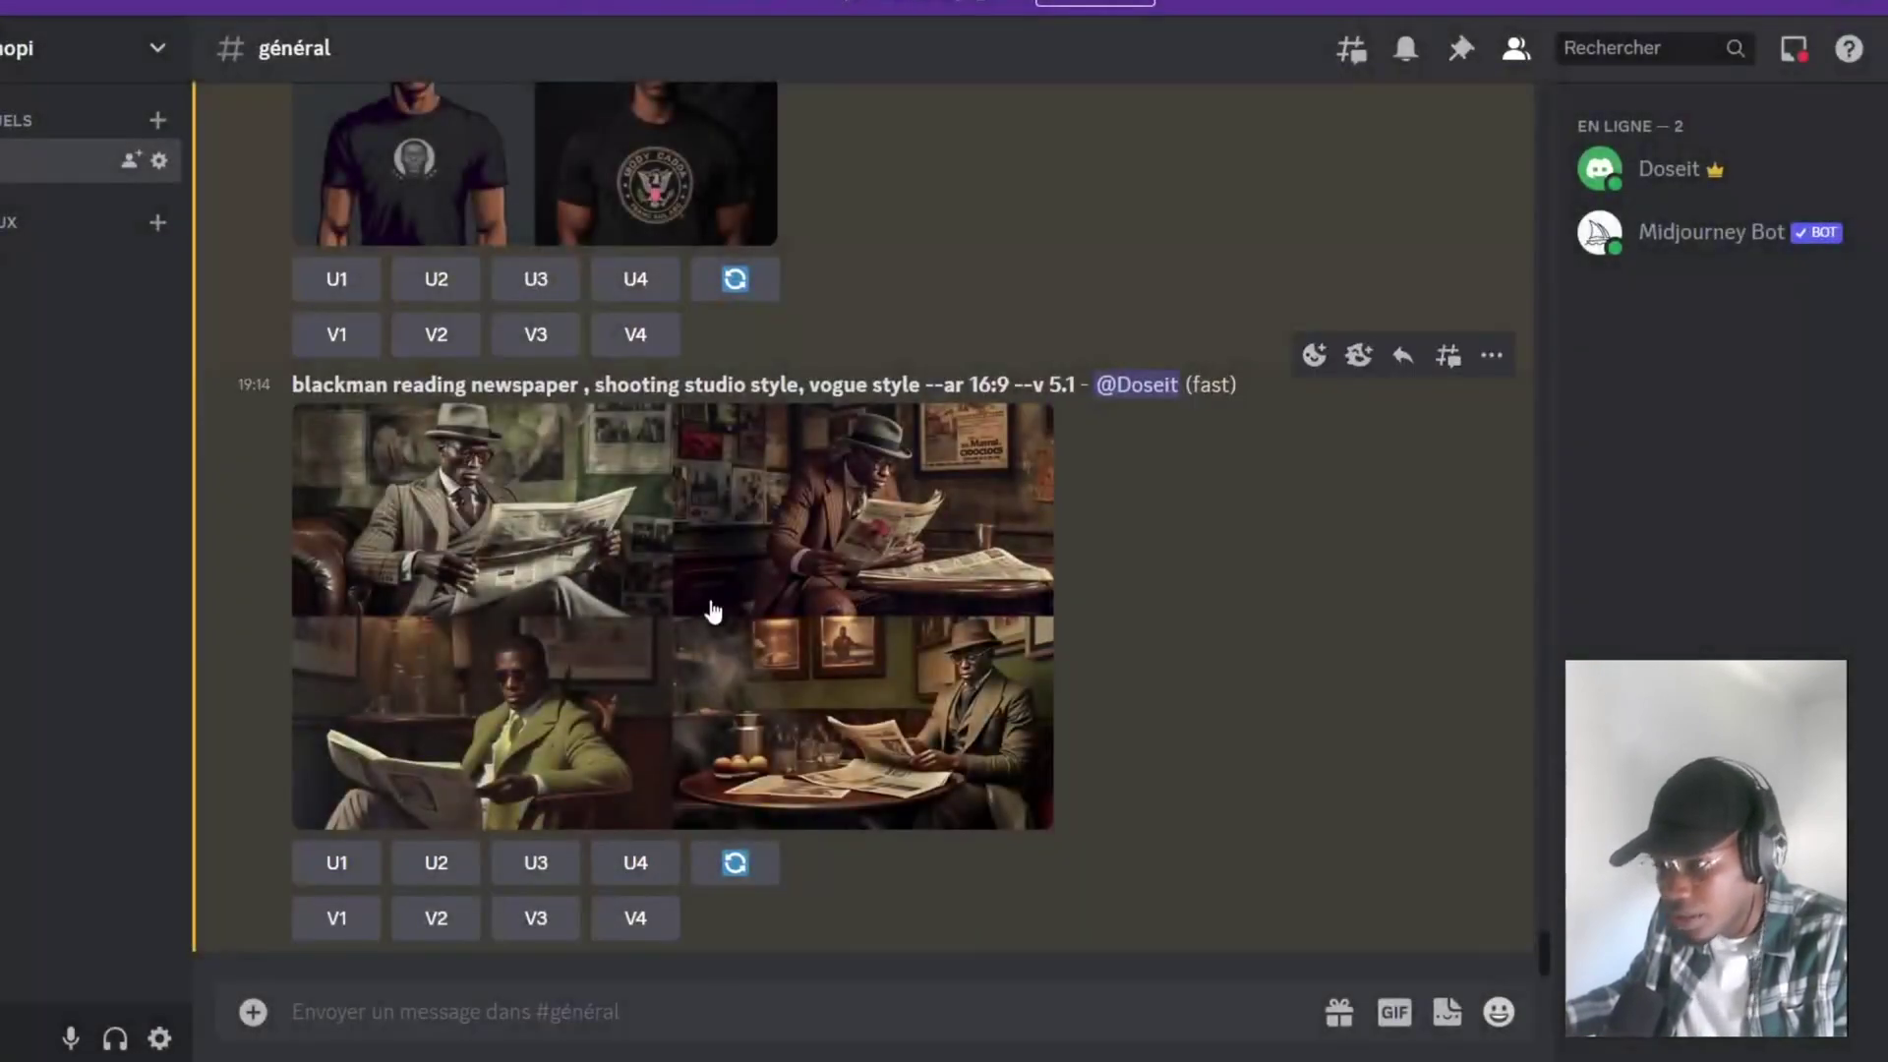
Find the earlier version 5 newspaper grid, view it enlarged, and return to the version 5.1 result for comparison.
scroll(982, 651, "up", 2)
scroll(984, 639, "up", 20)
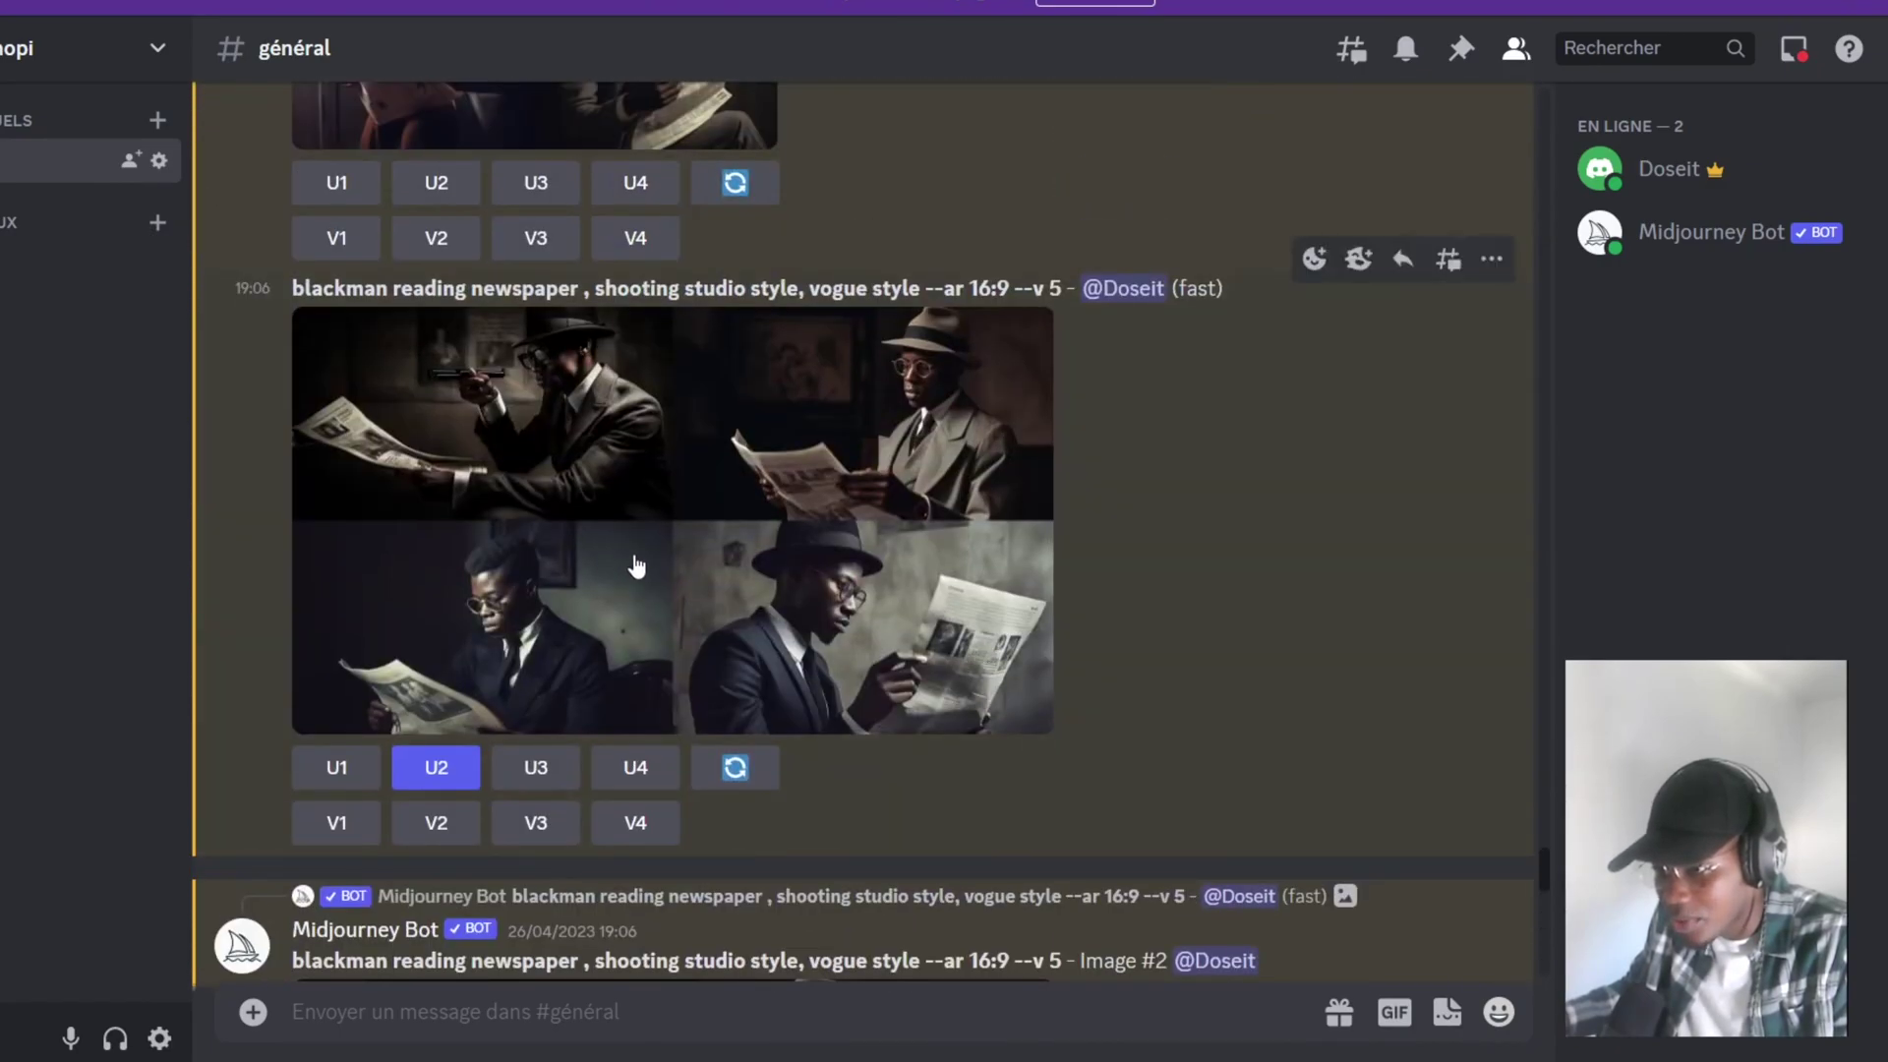
scroll(694, 549, "up", 3)
scroll(689, 550, "down", 3)
left_click(671, 578)
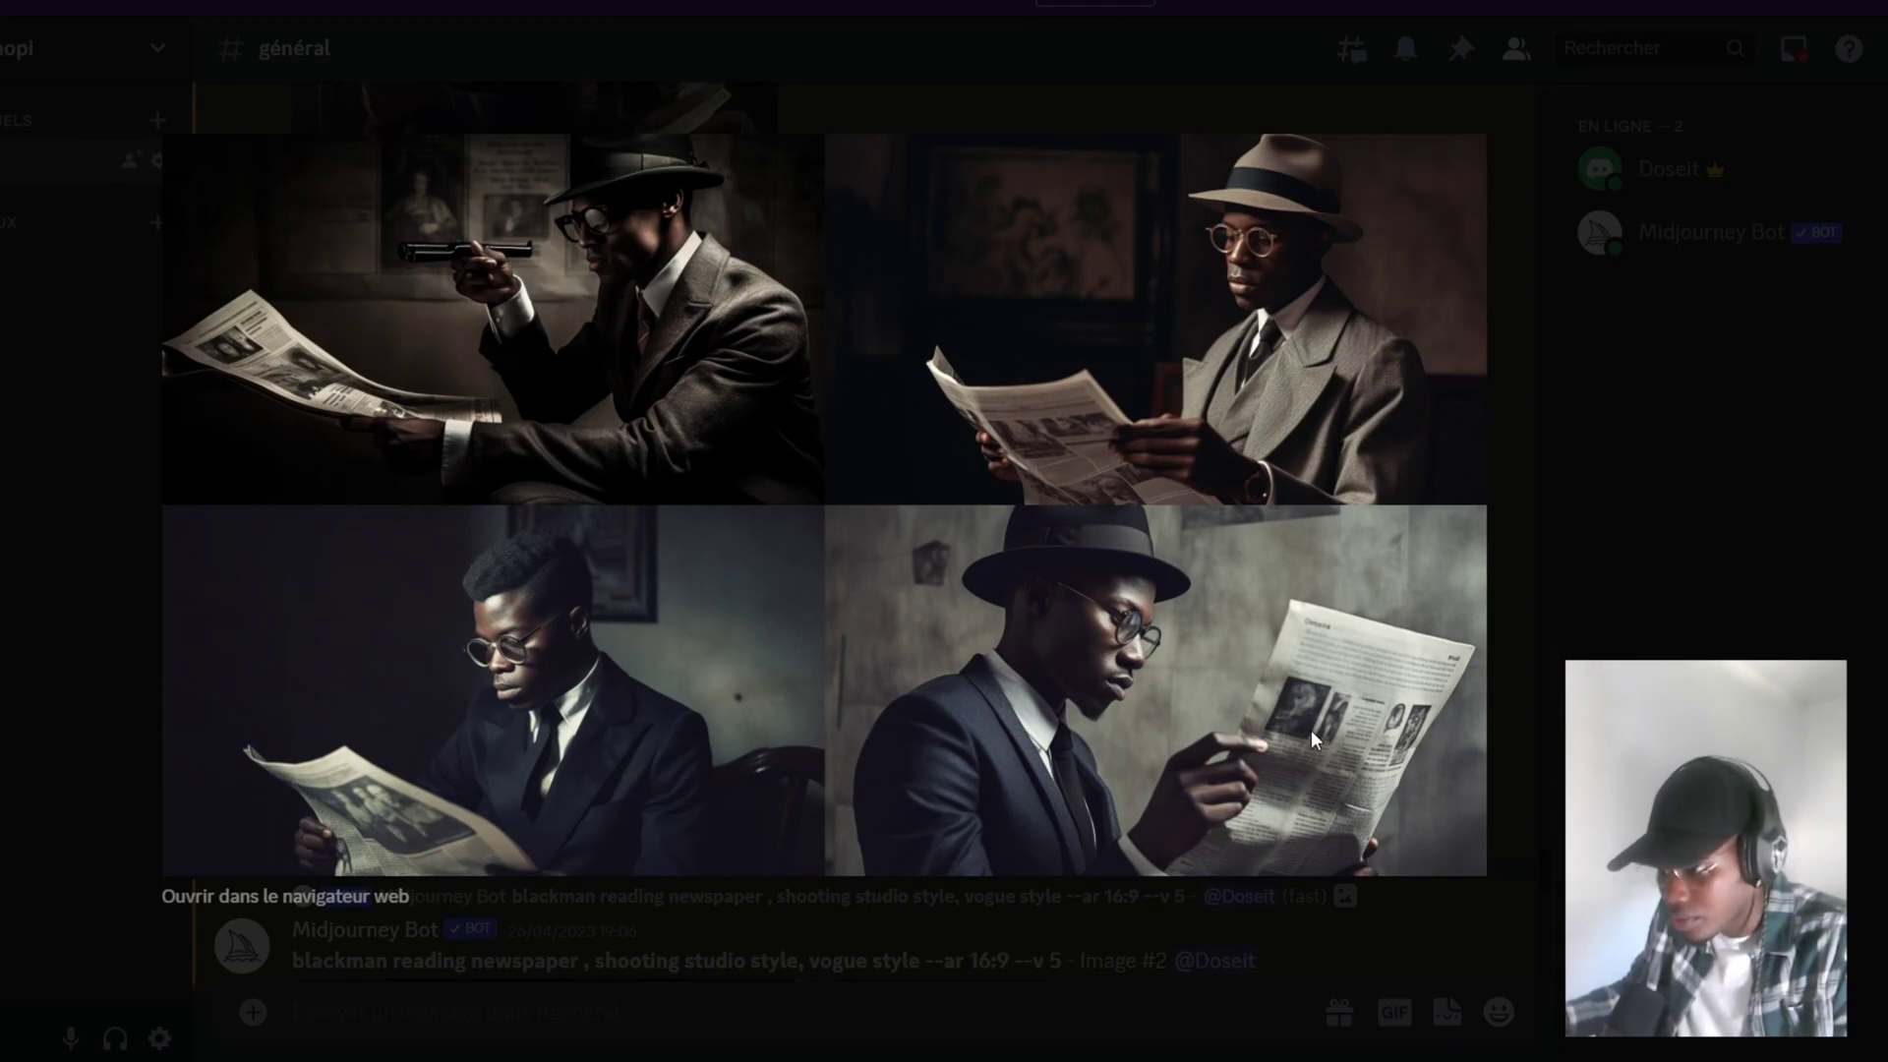
left_click(1570, 453)
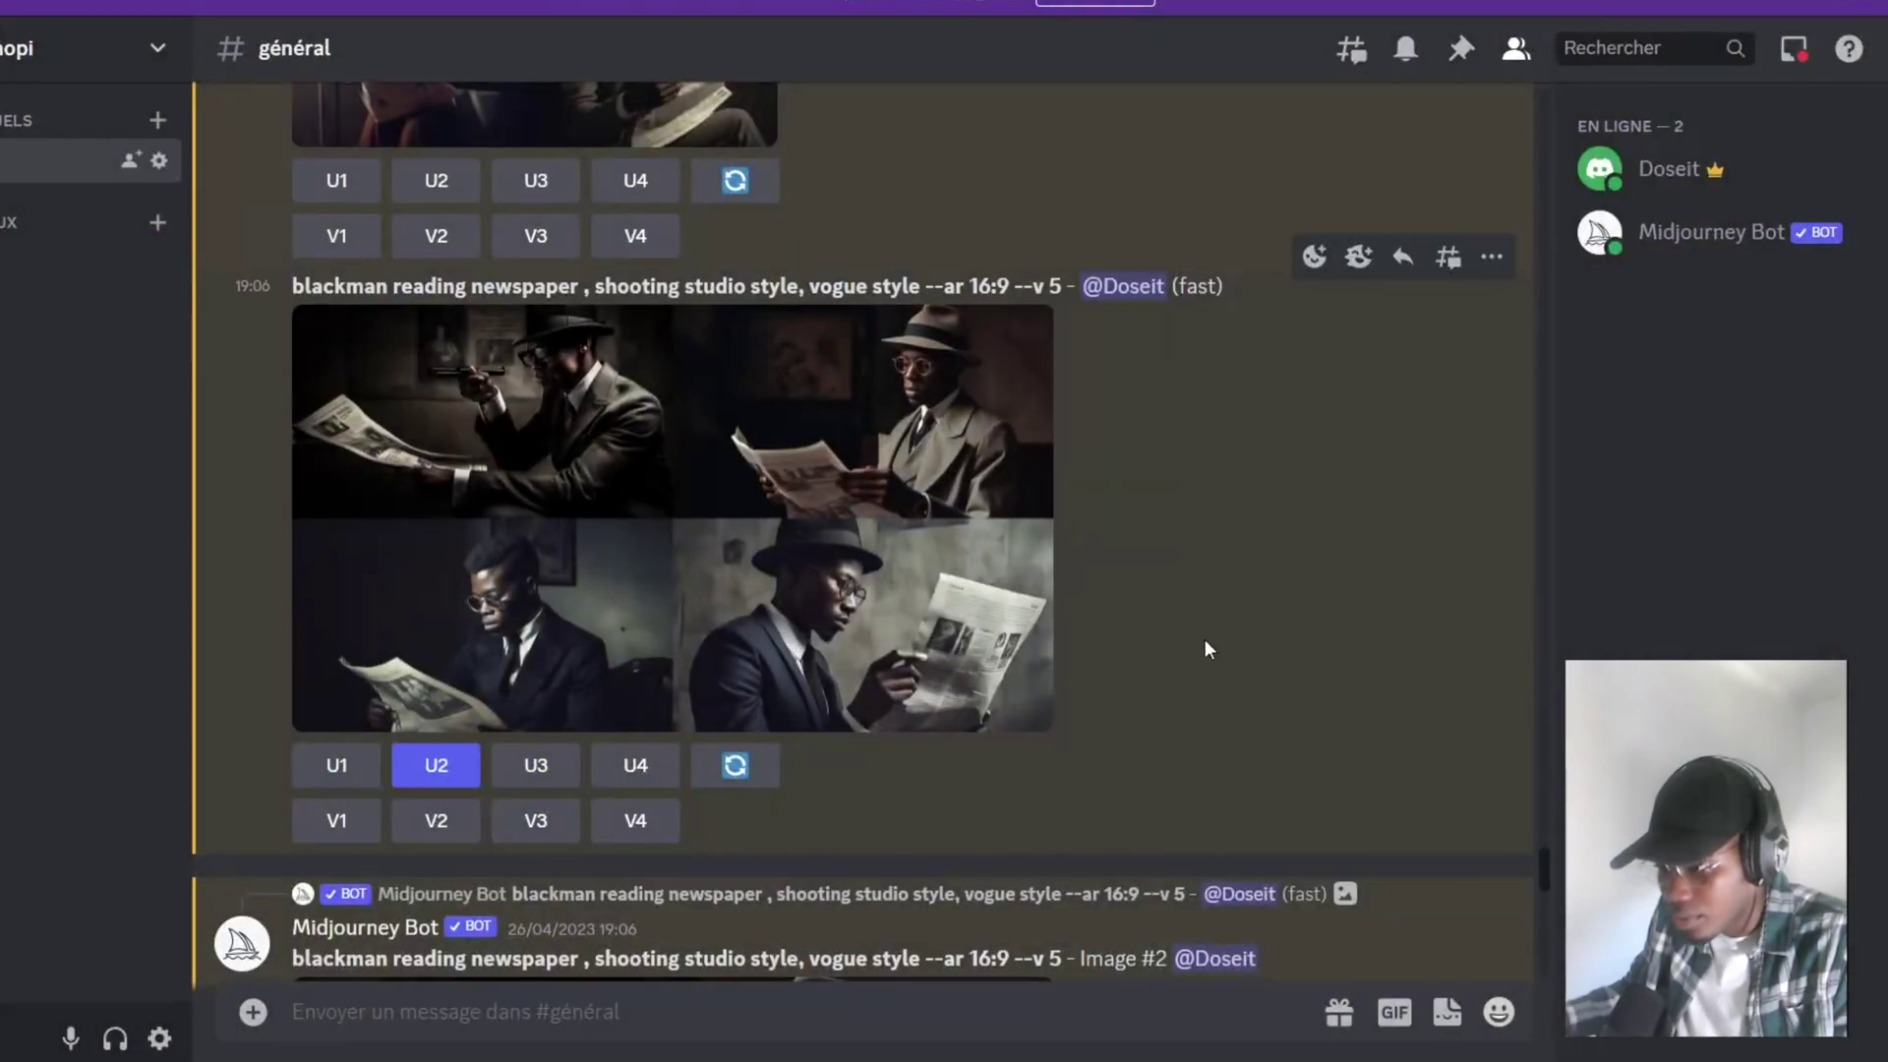
scroll(1521, 683, "down", 10)
scroll(1518, 694, "down", 10)
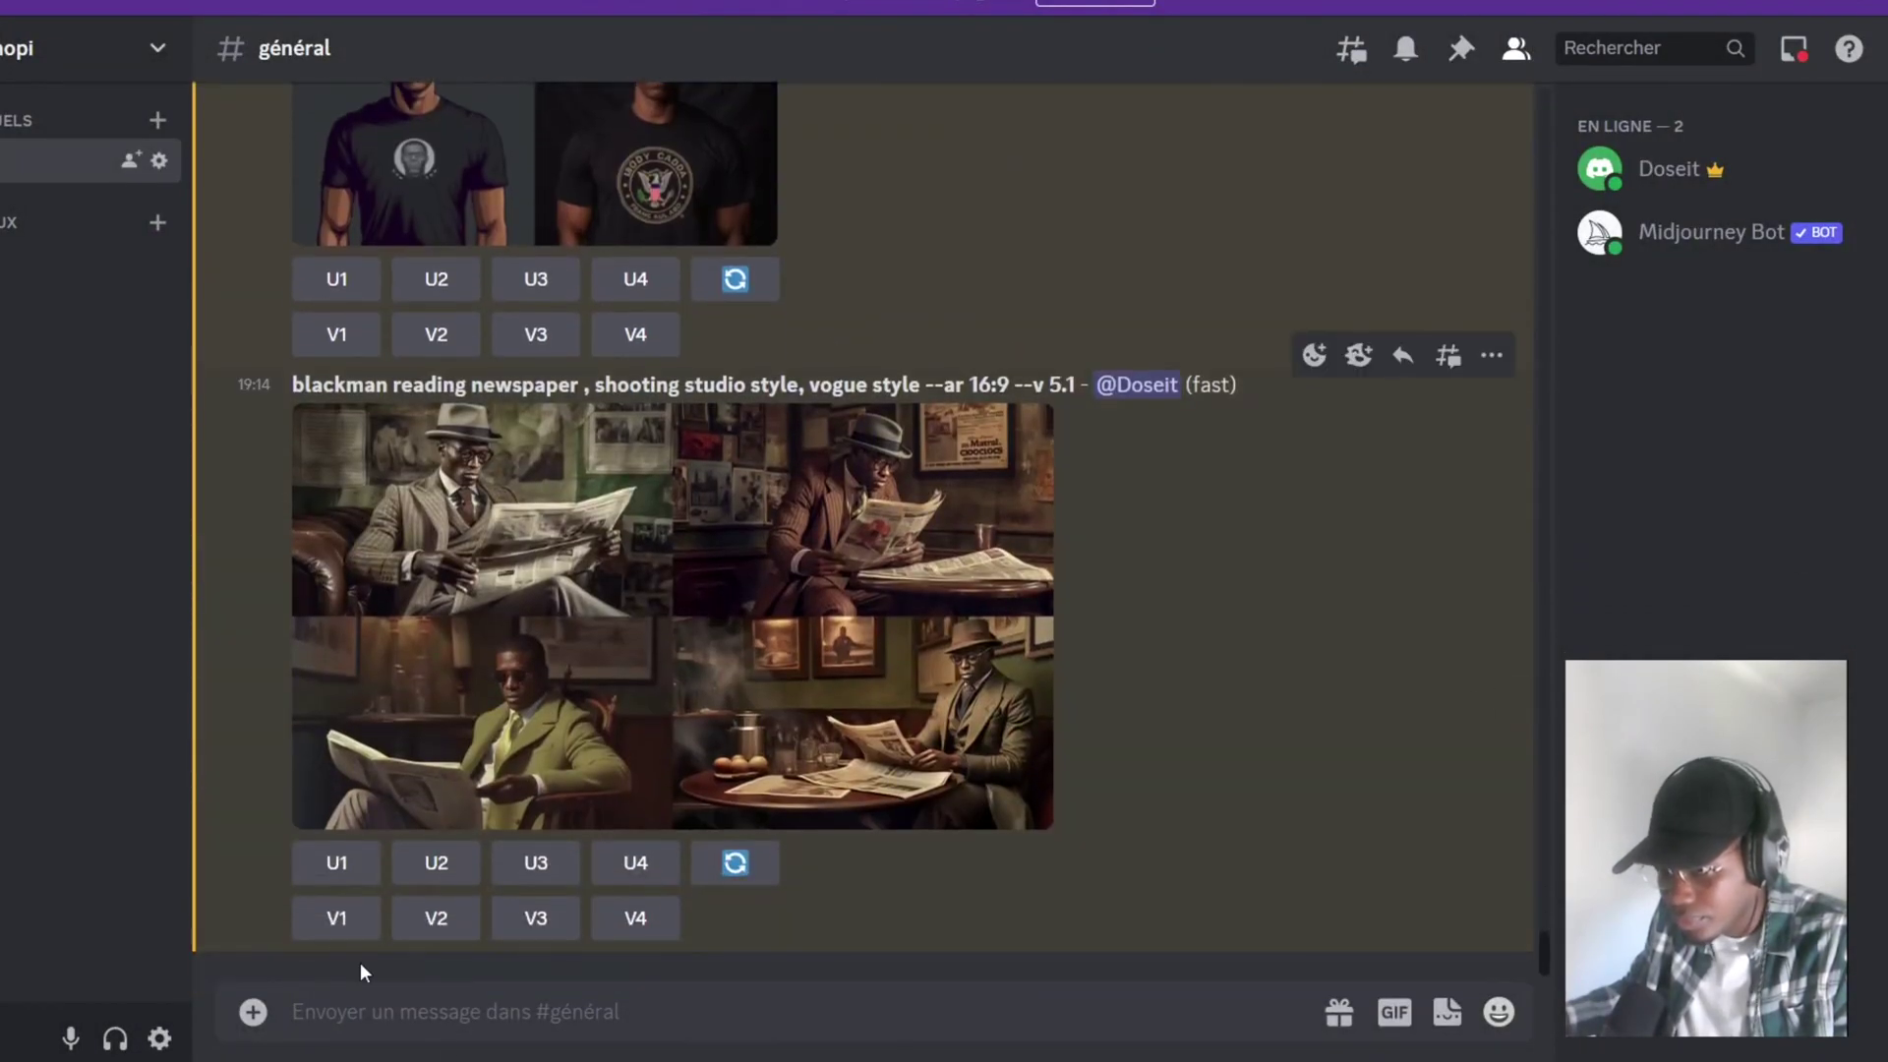
Generate images with /imagine from the prompt "banana cocktail in beach sand".
left_click(436, 1018)
type("/ia")
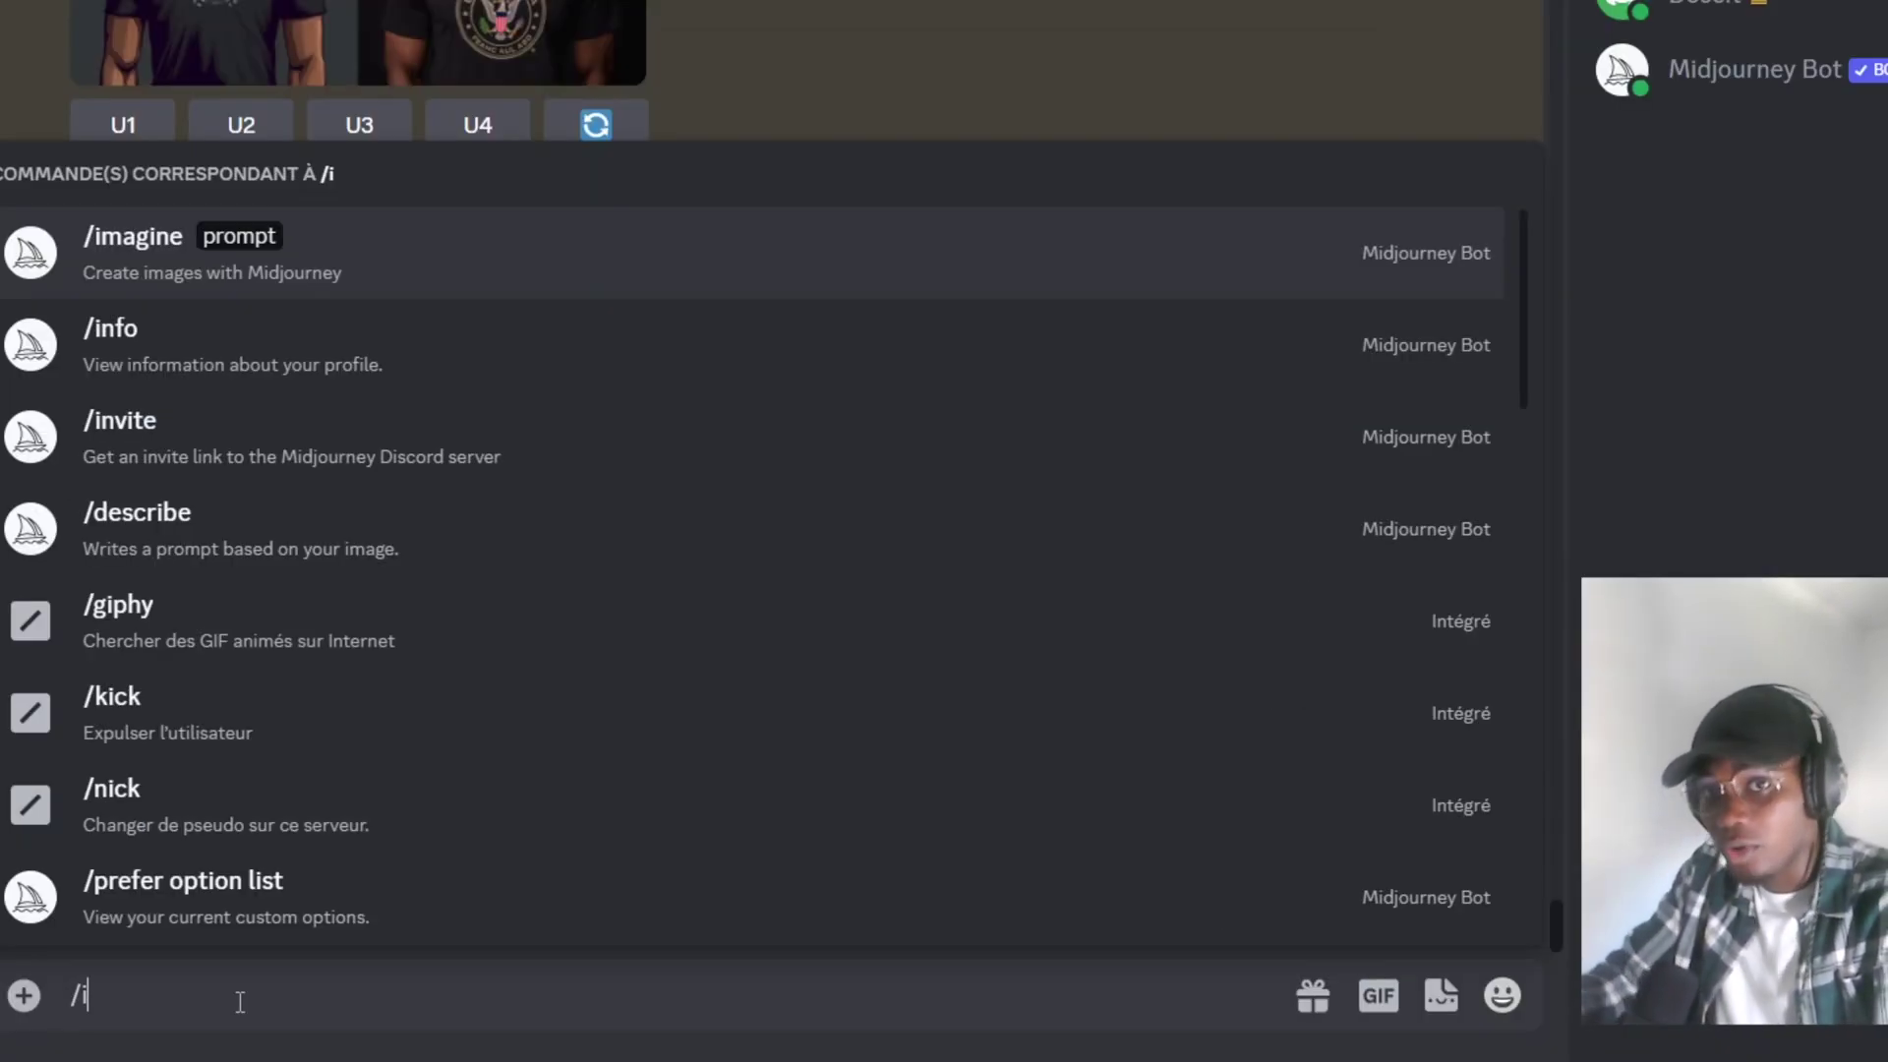
type("magine")
key("Tab")
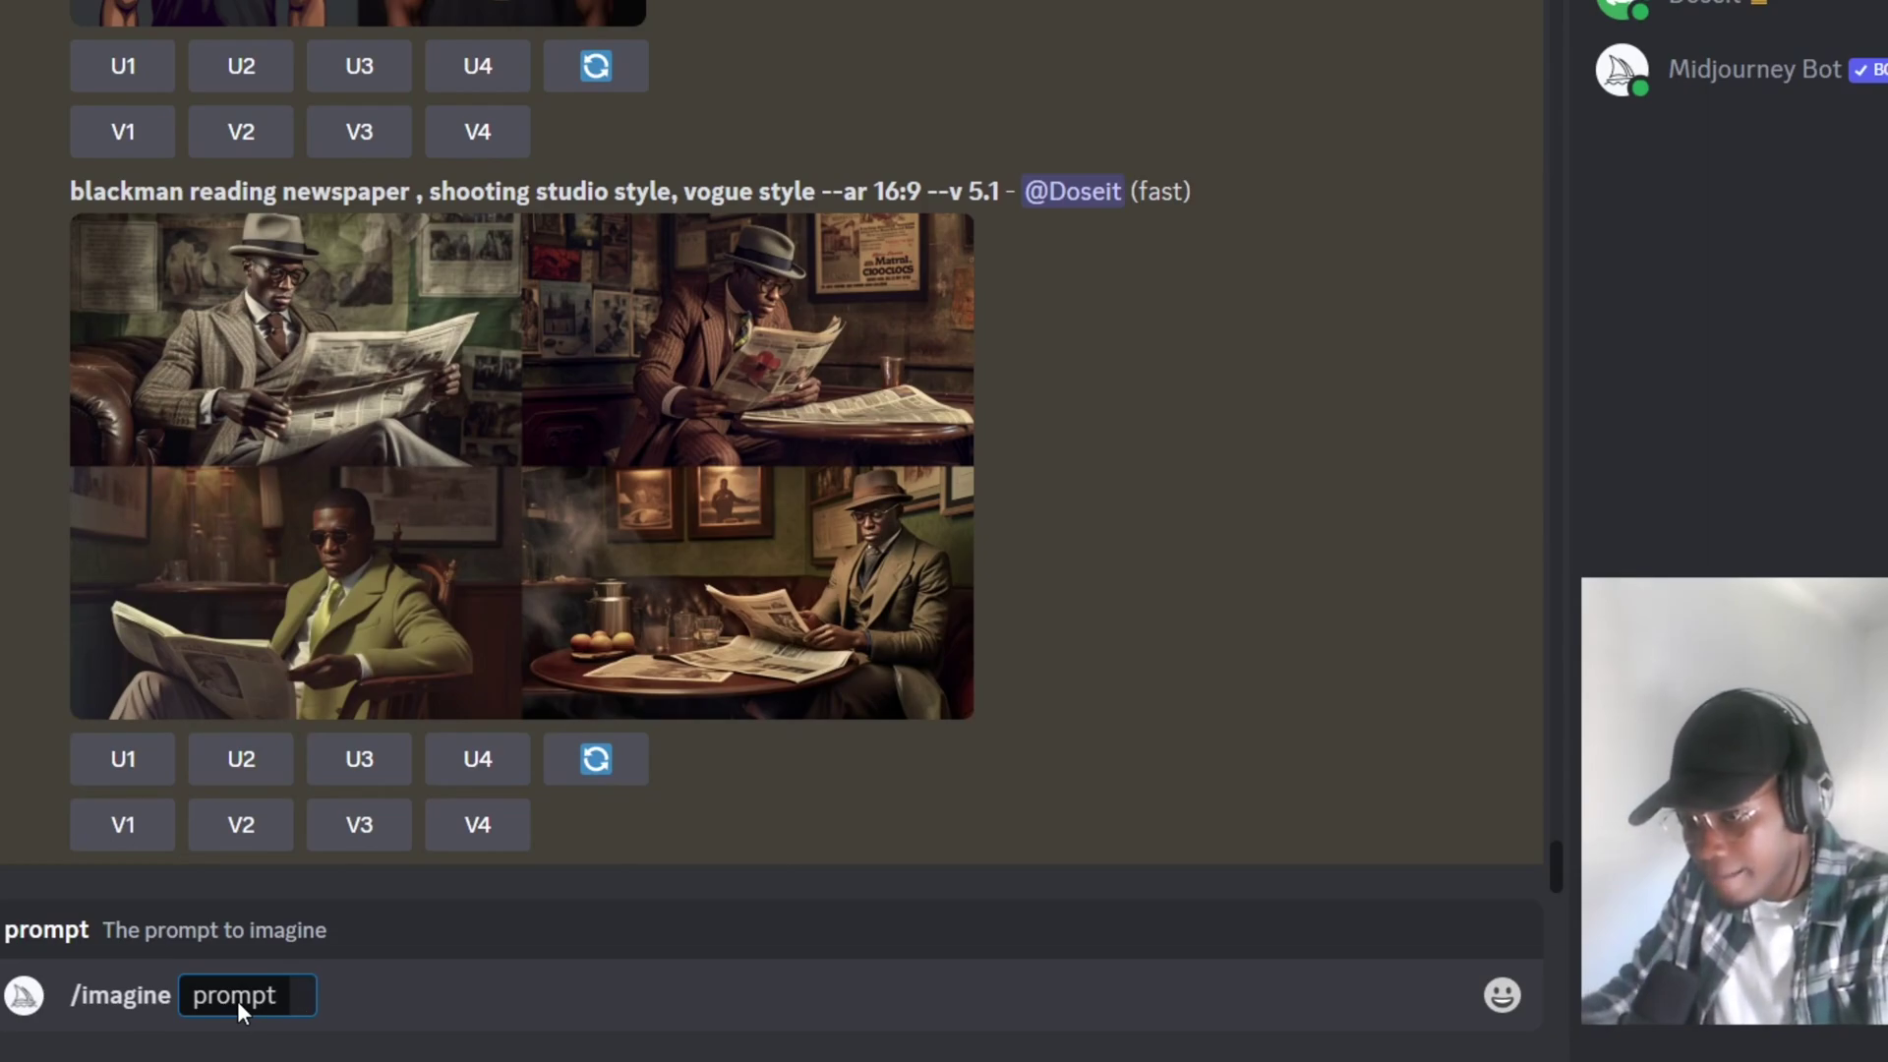
type("bana")
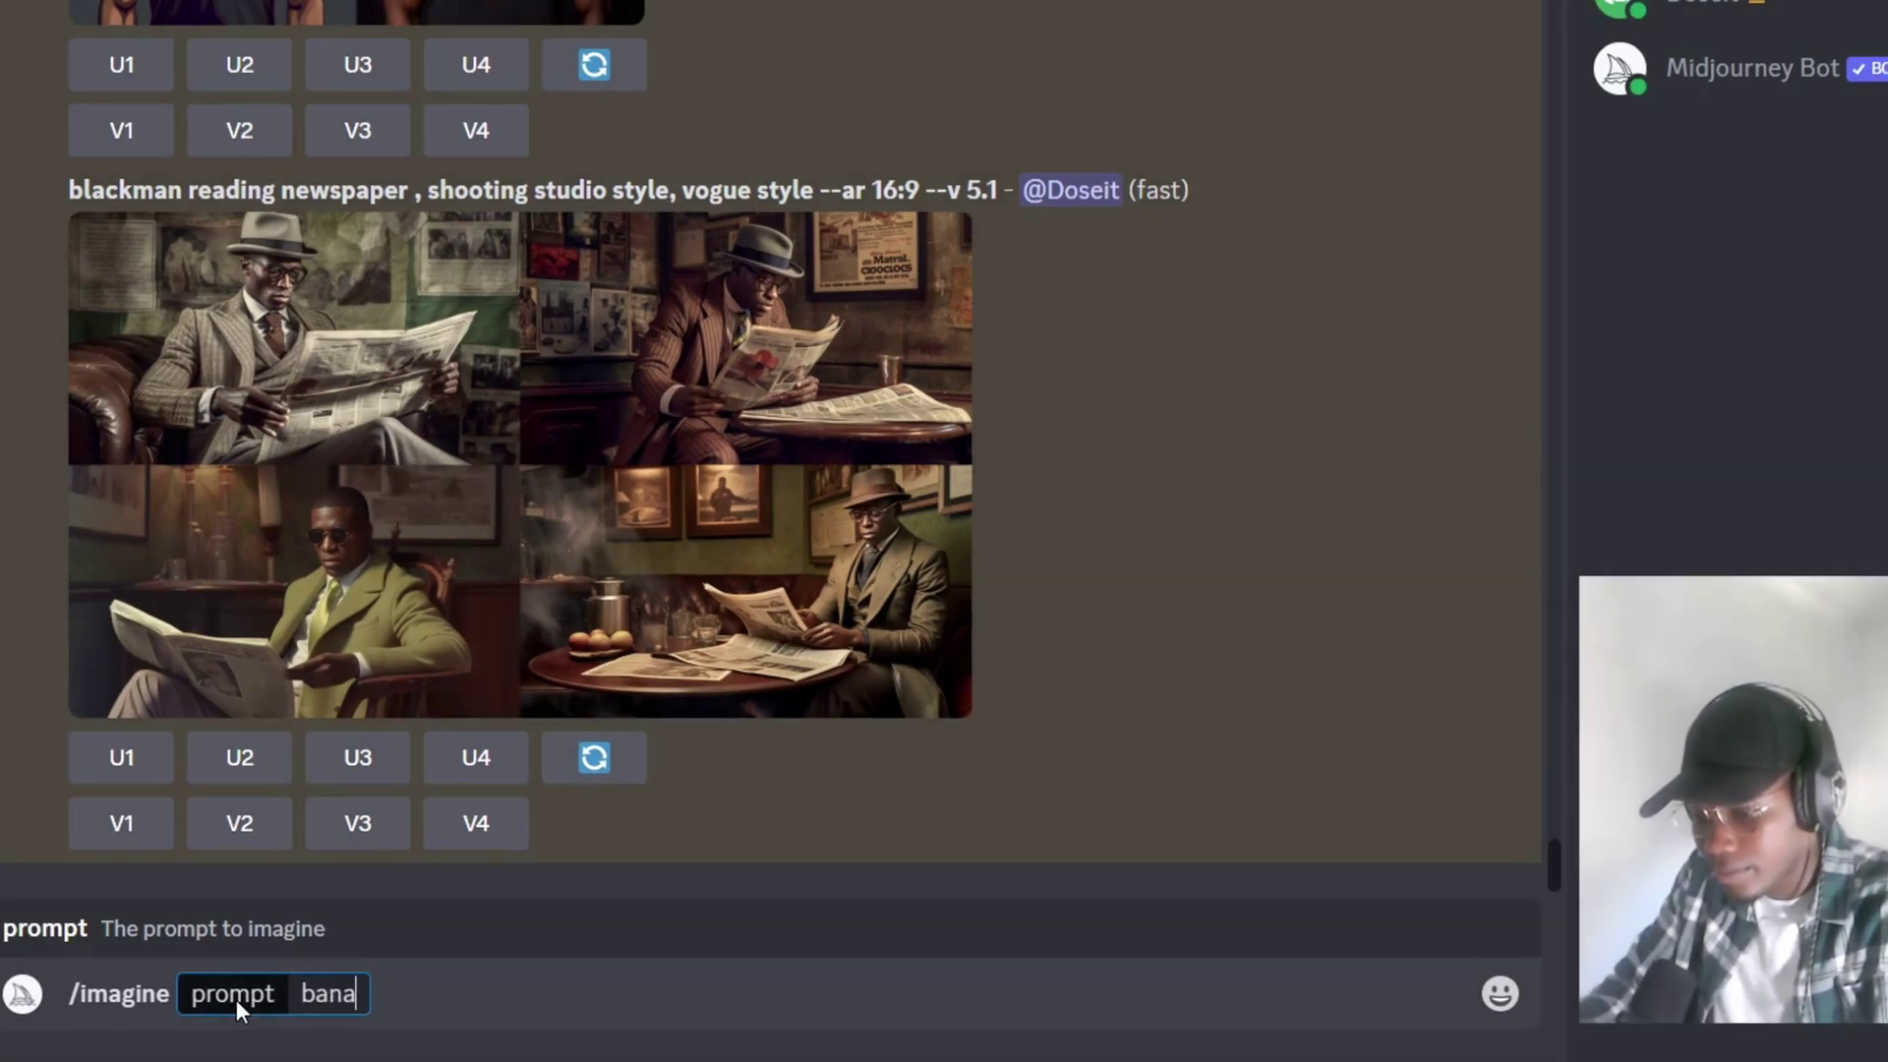
type("na")
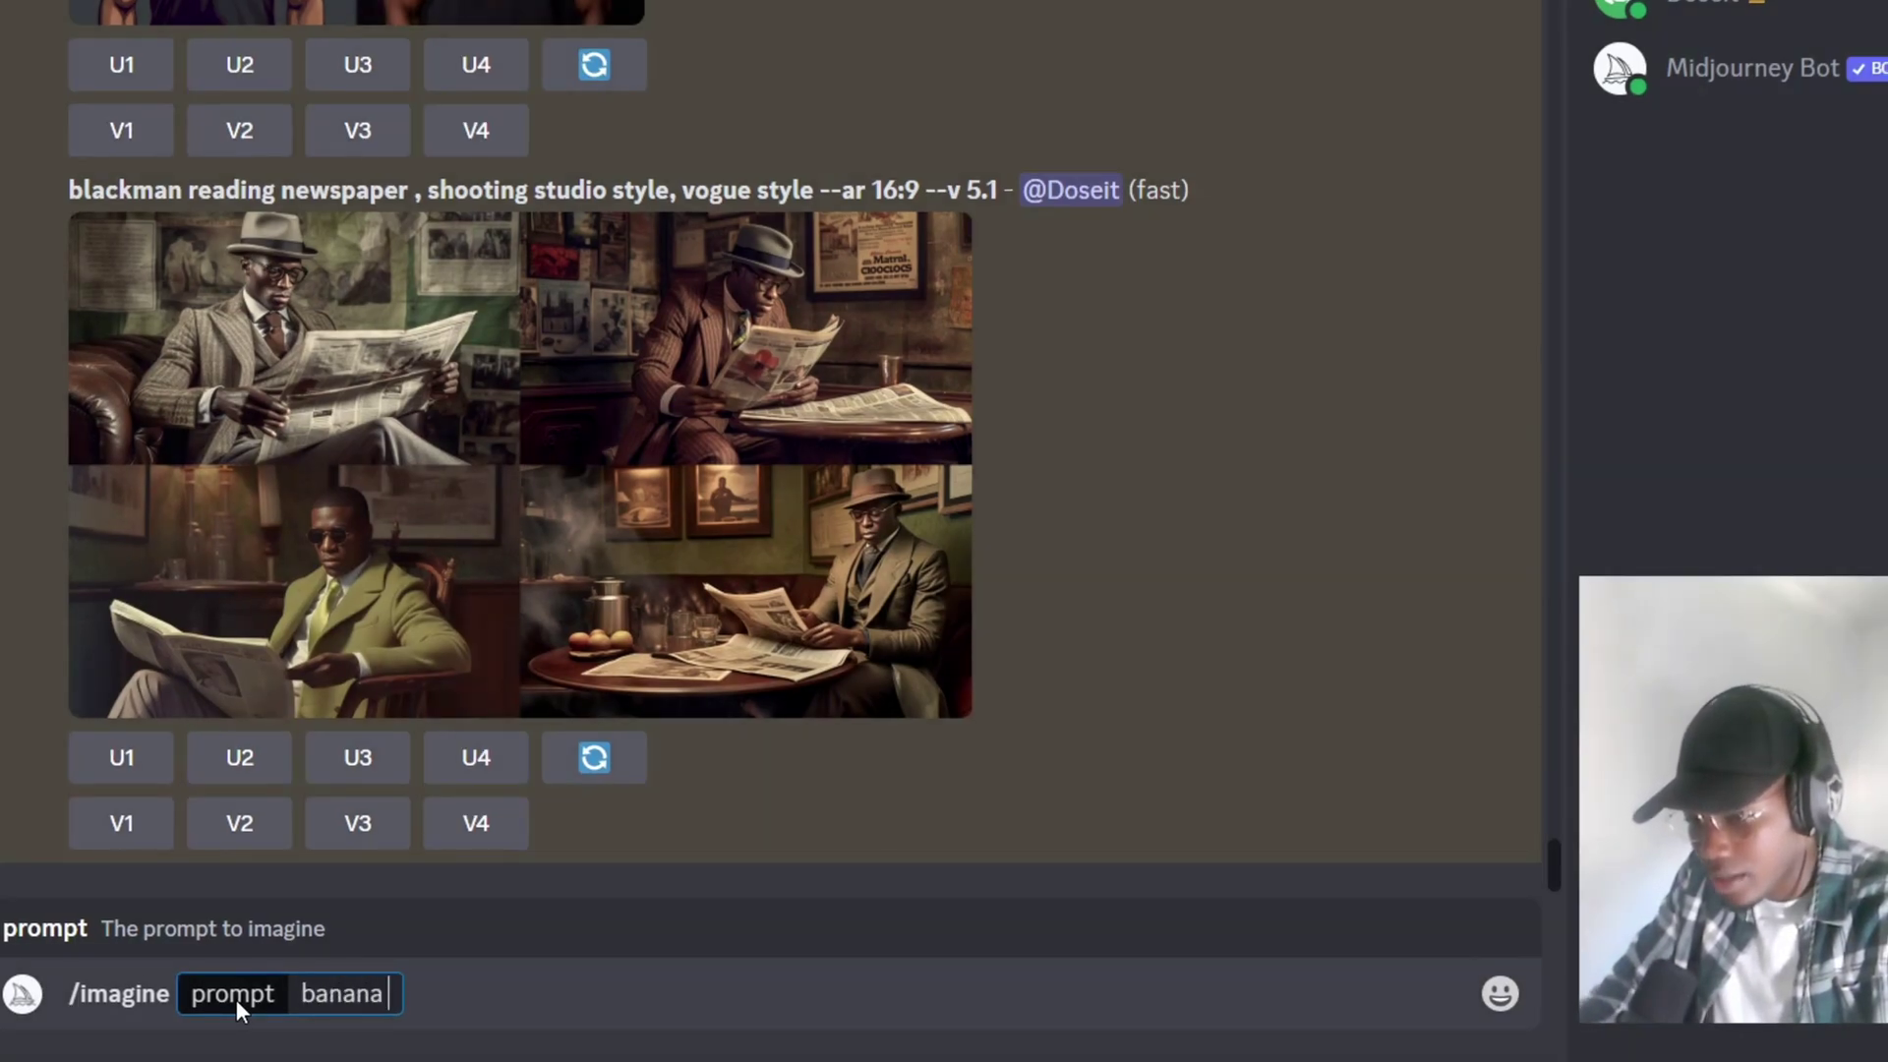
type(" cock")
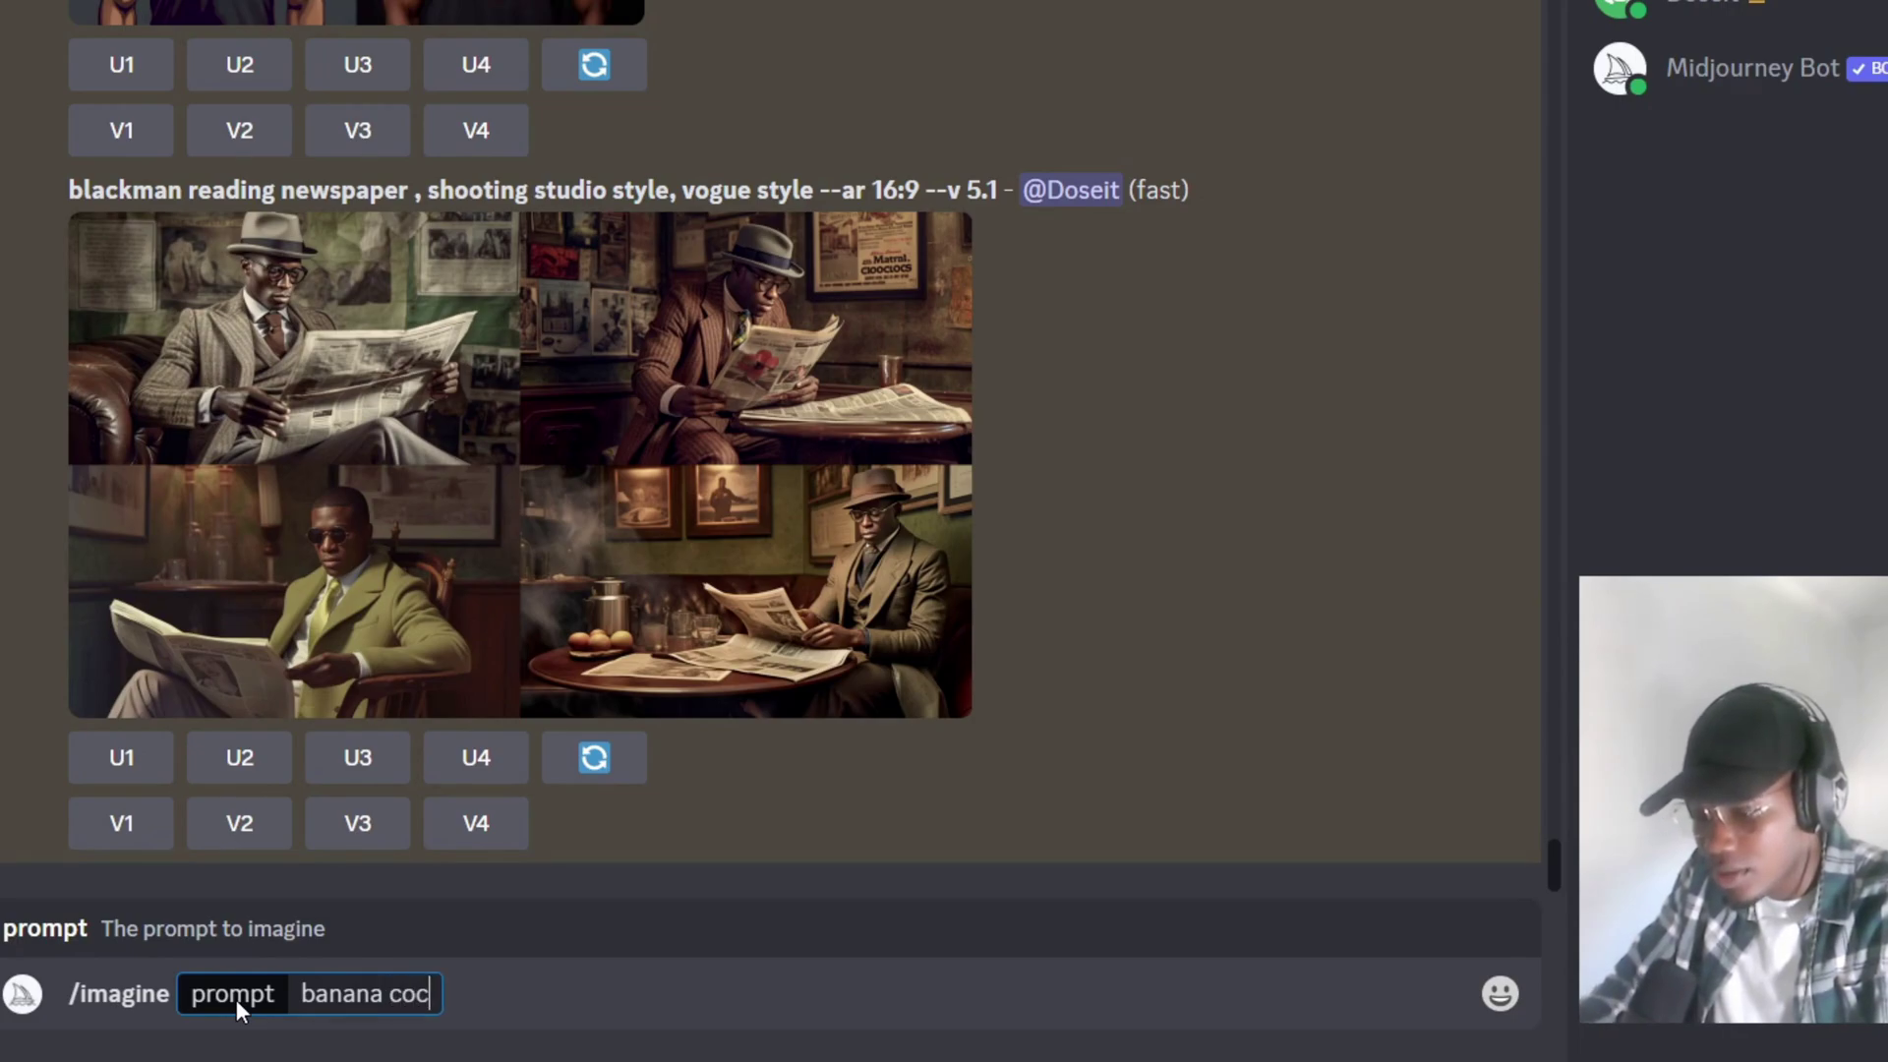
type("tail i")
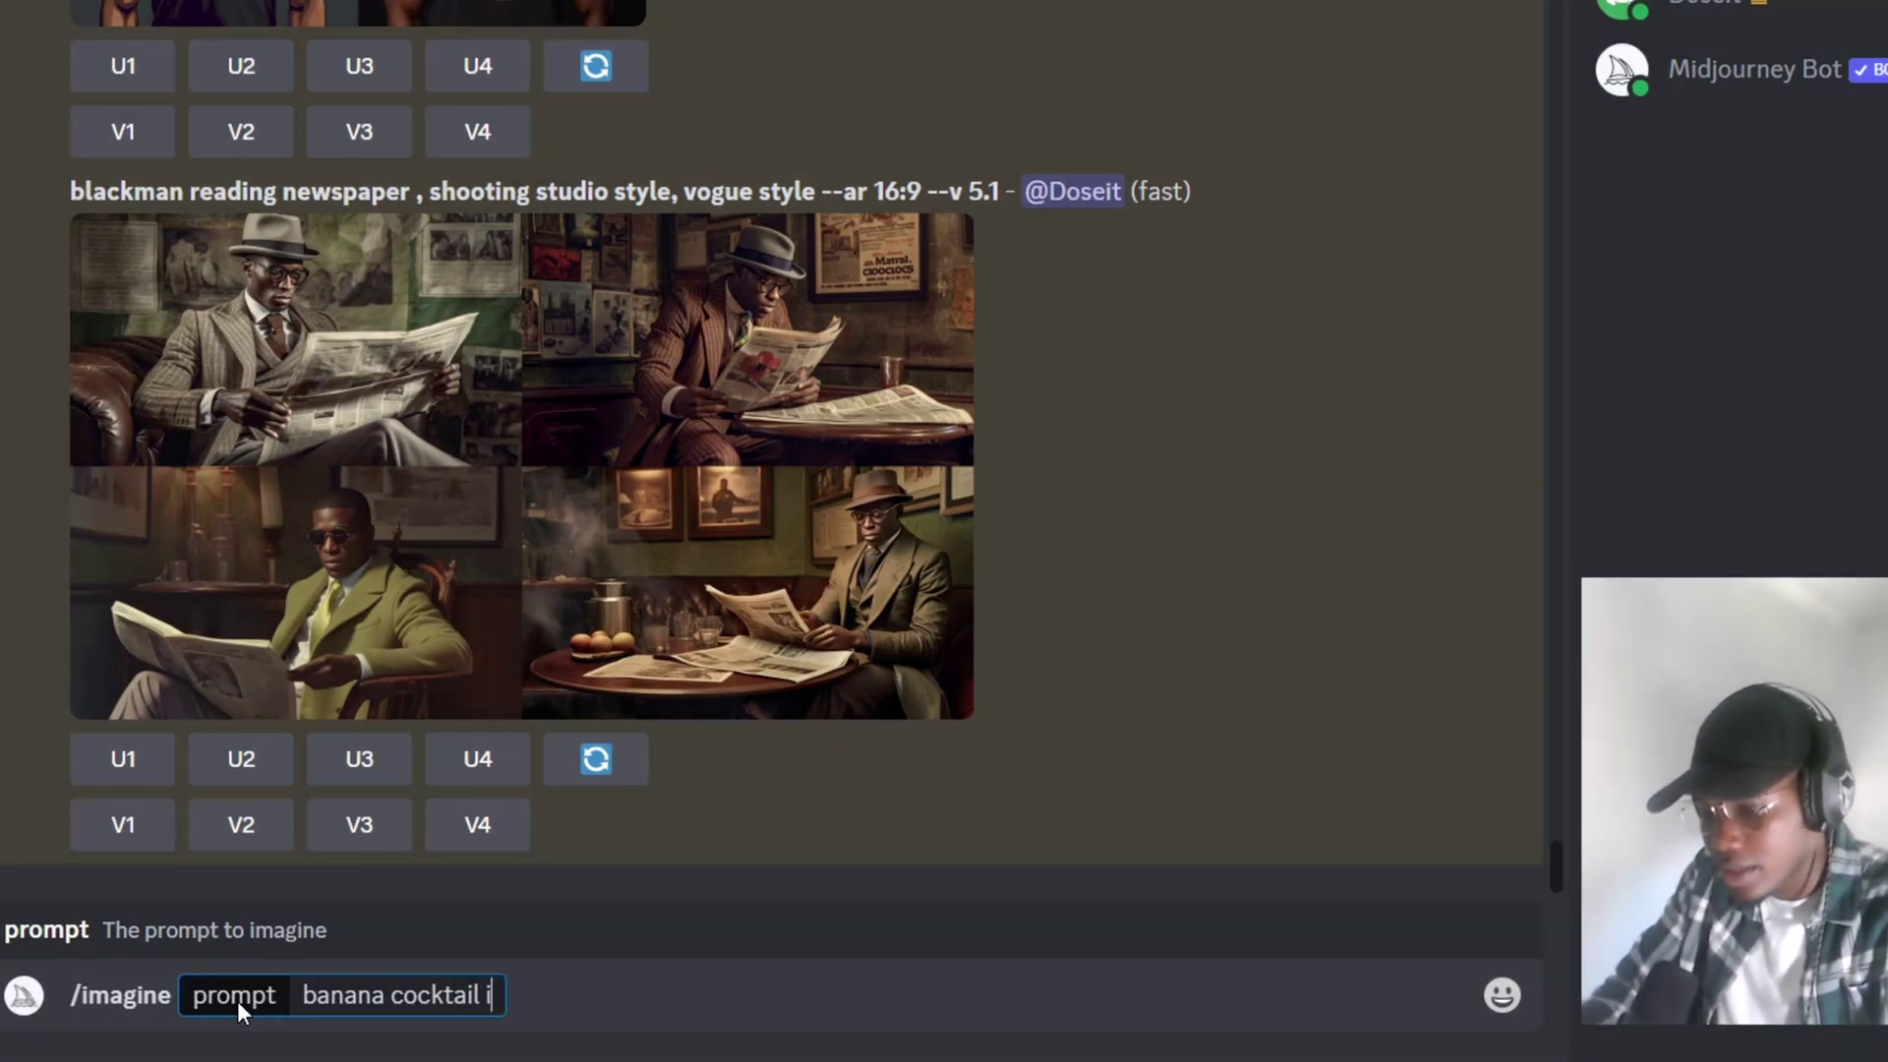
type("n beach sand")
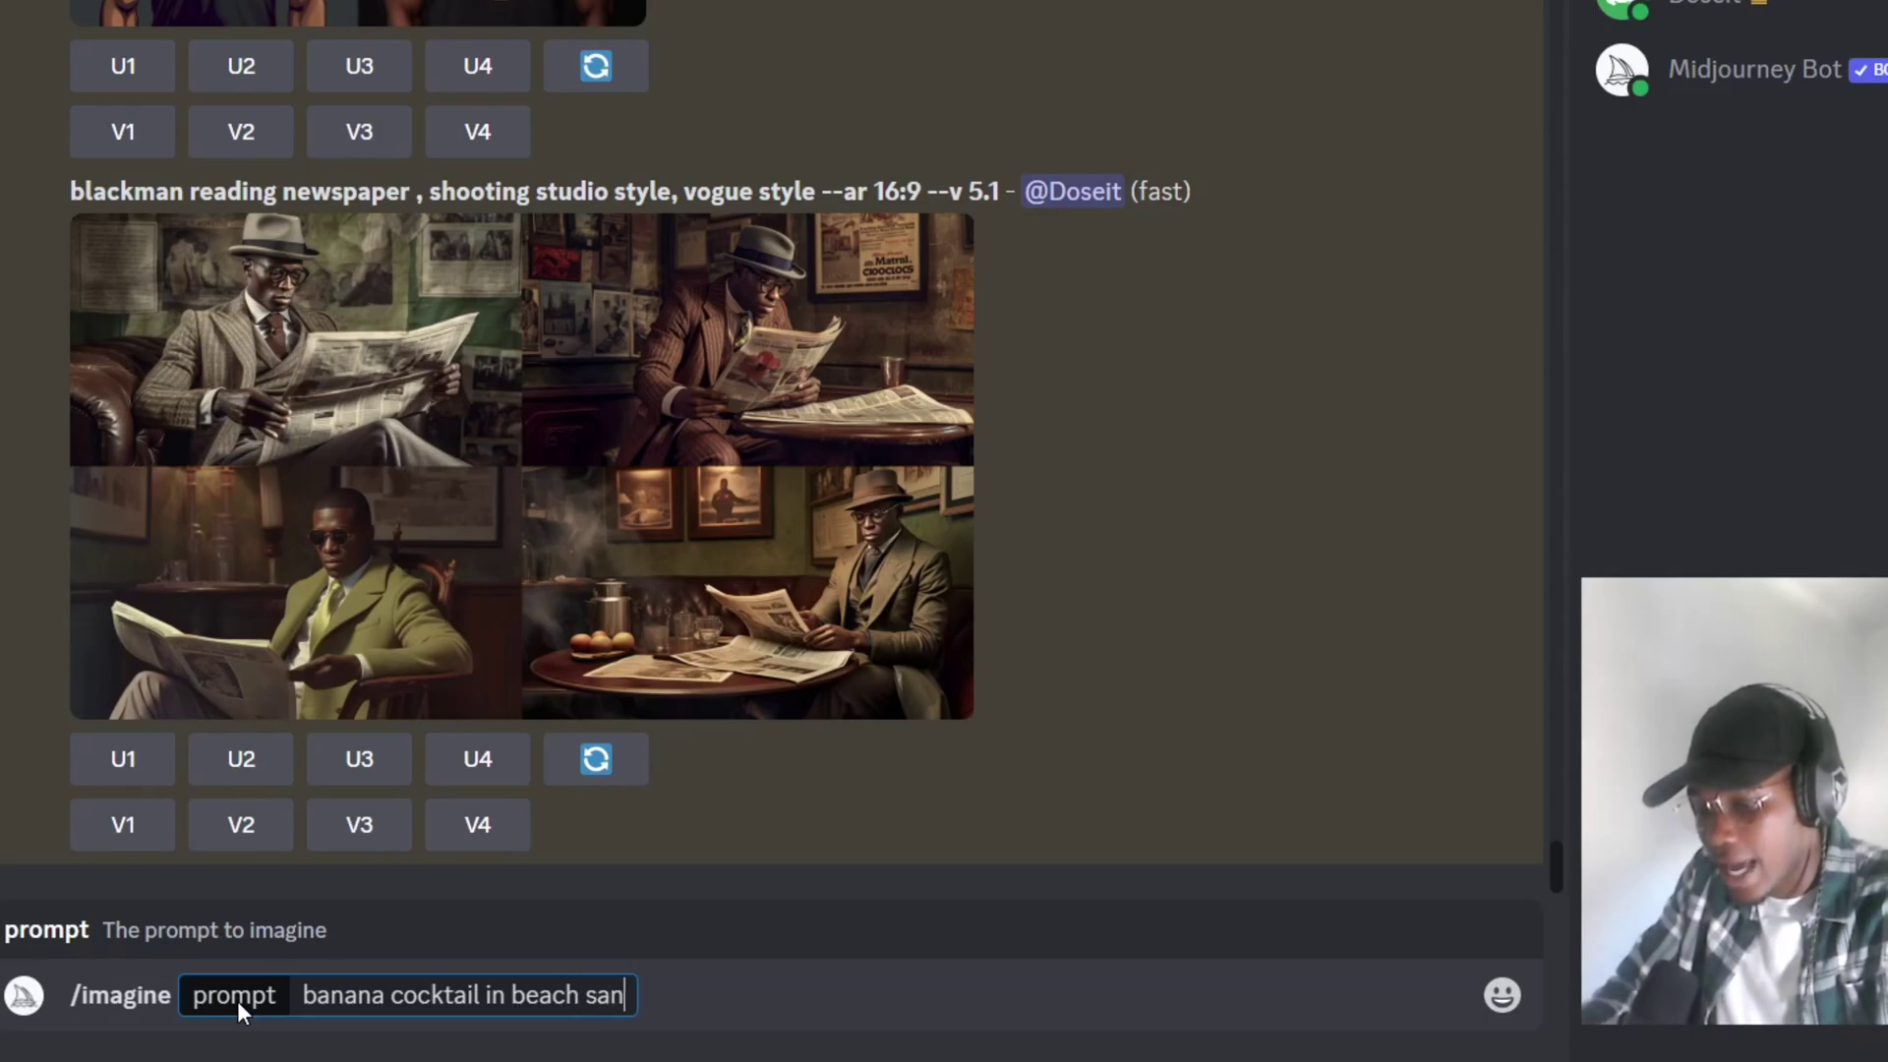
key("BackSpace")
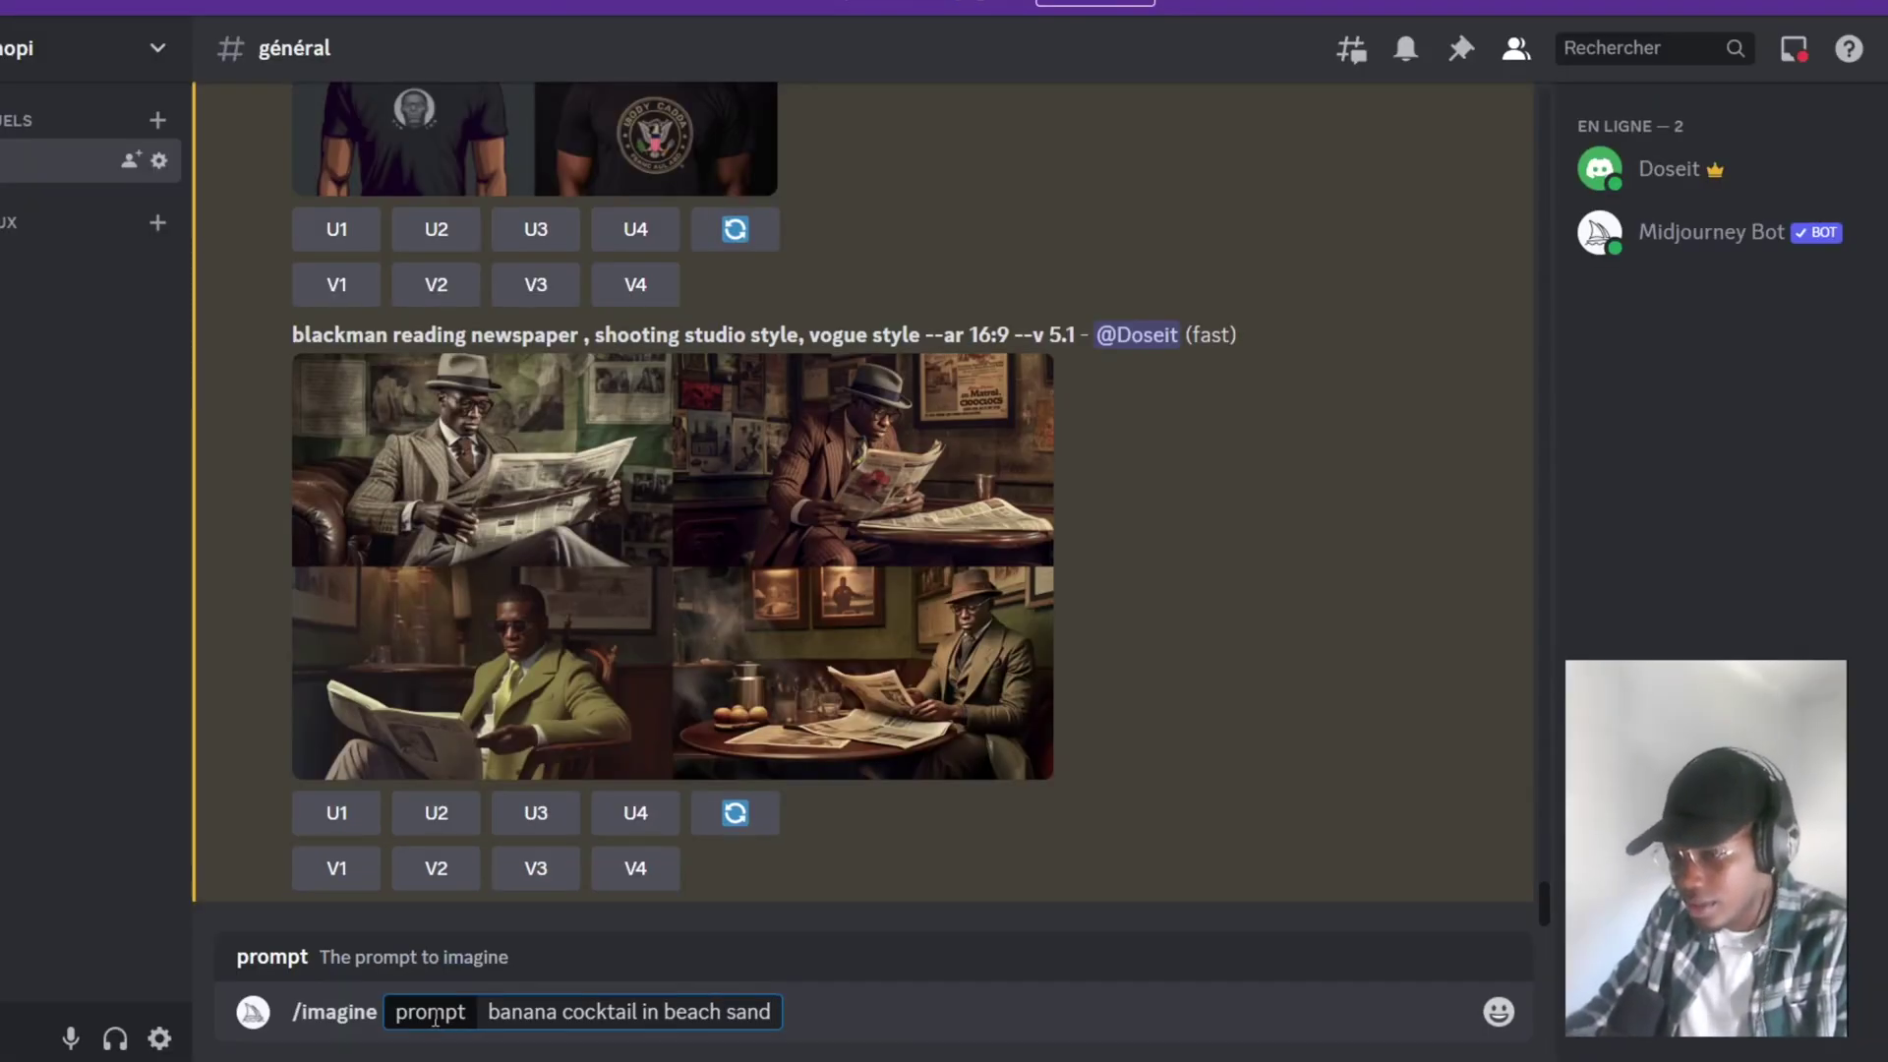
key("Return")
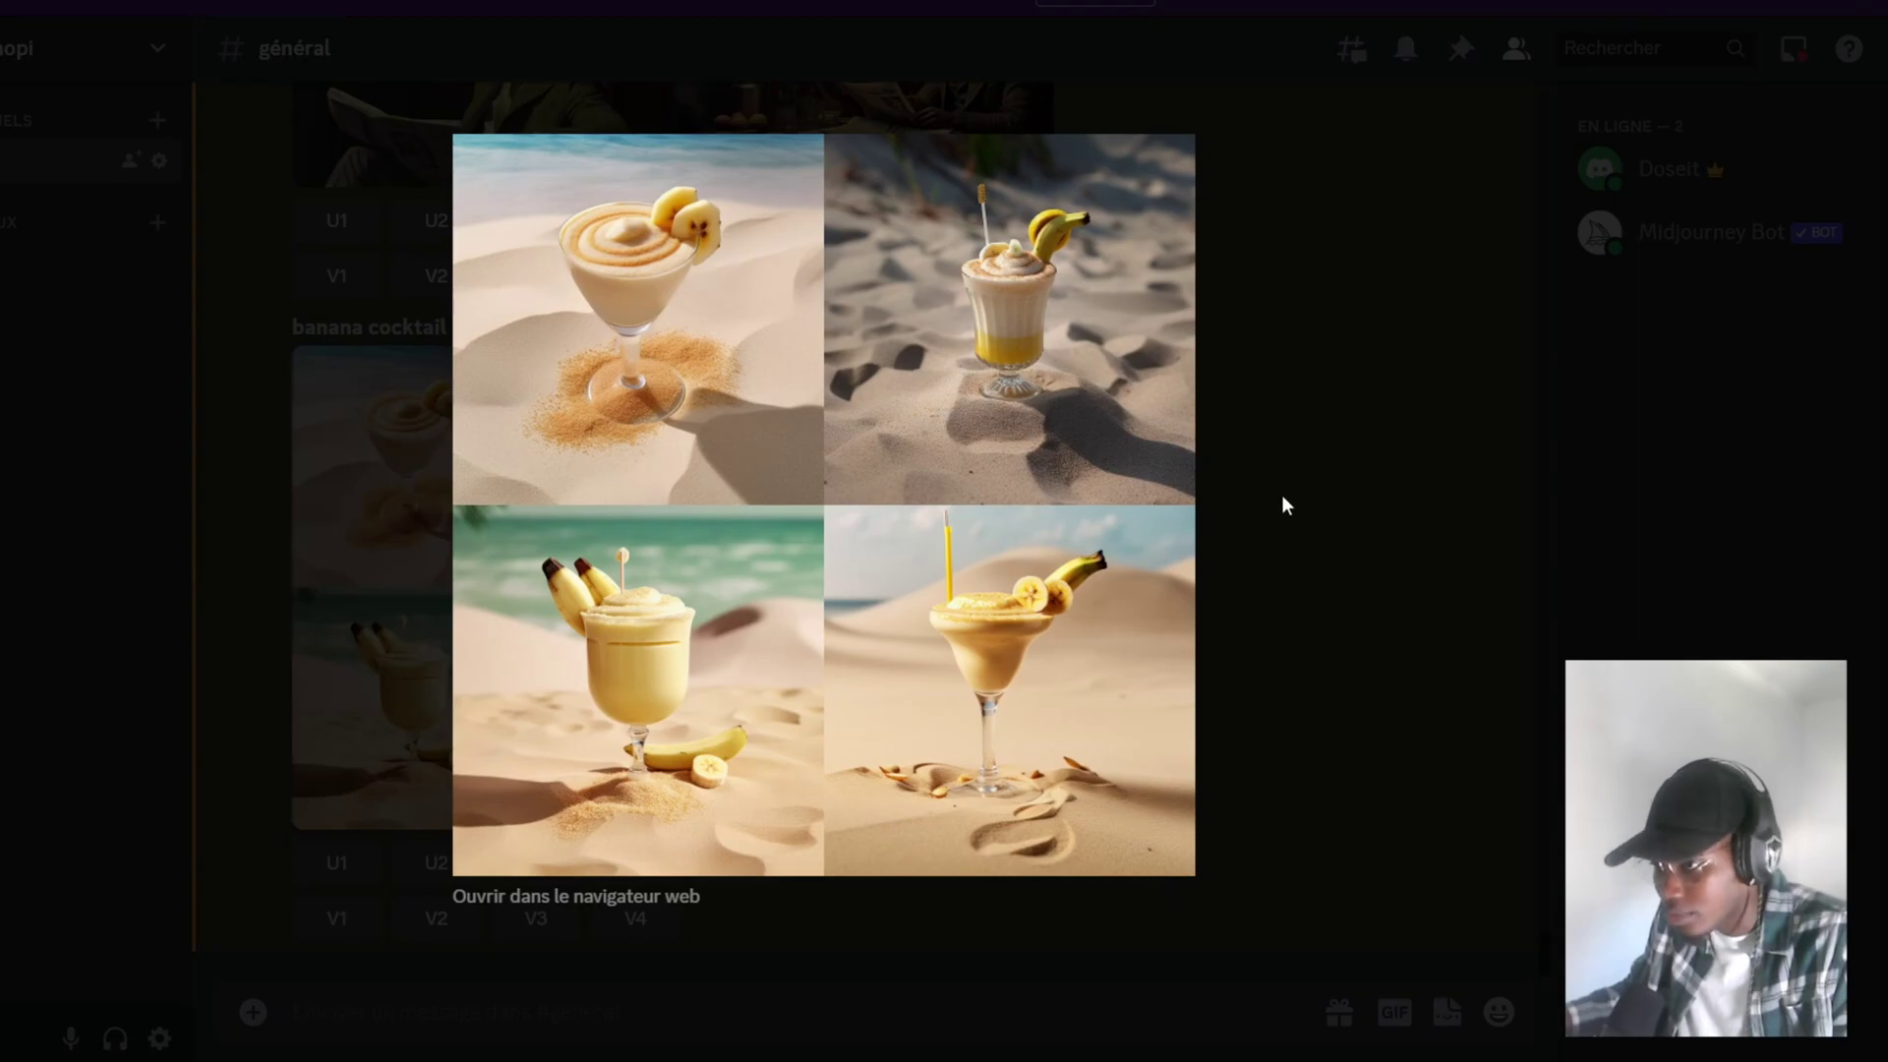
Open the banana cocktail grid in the web browser, examine its images at full resolution, and return to the général channel in Discord.
left_click(615, 896)
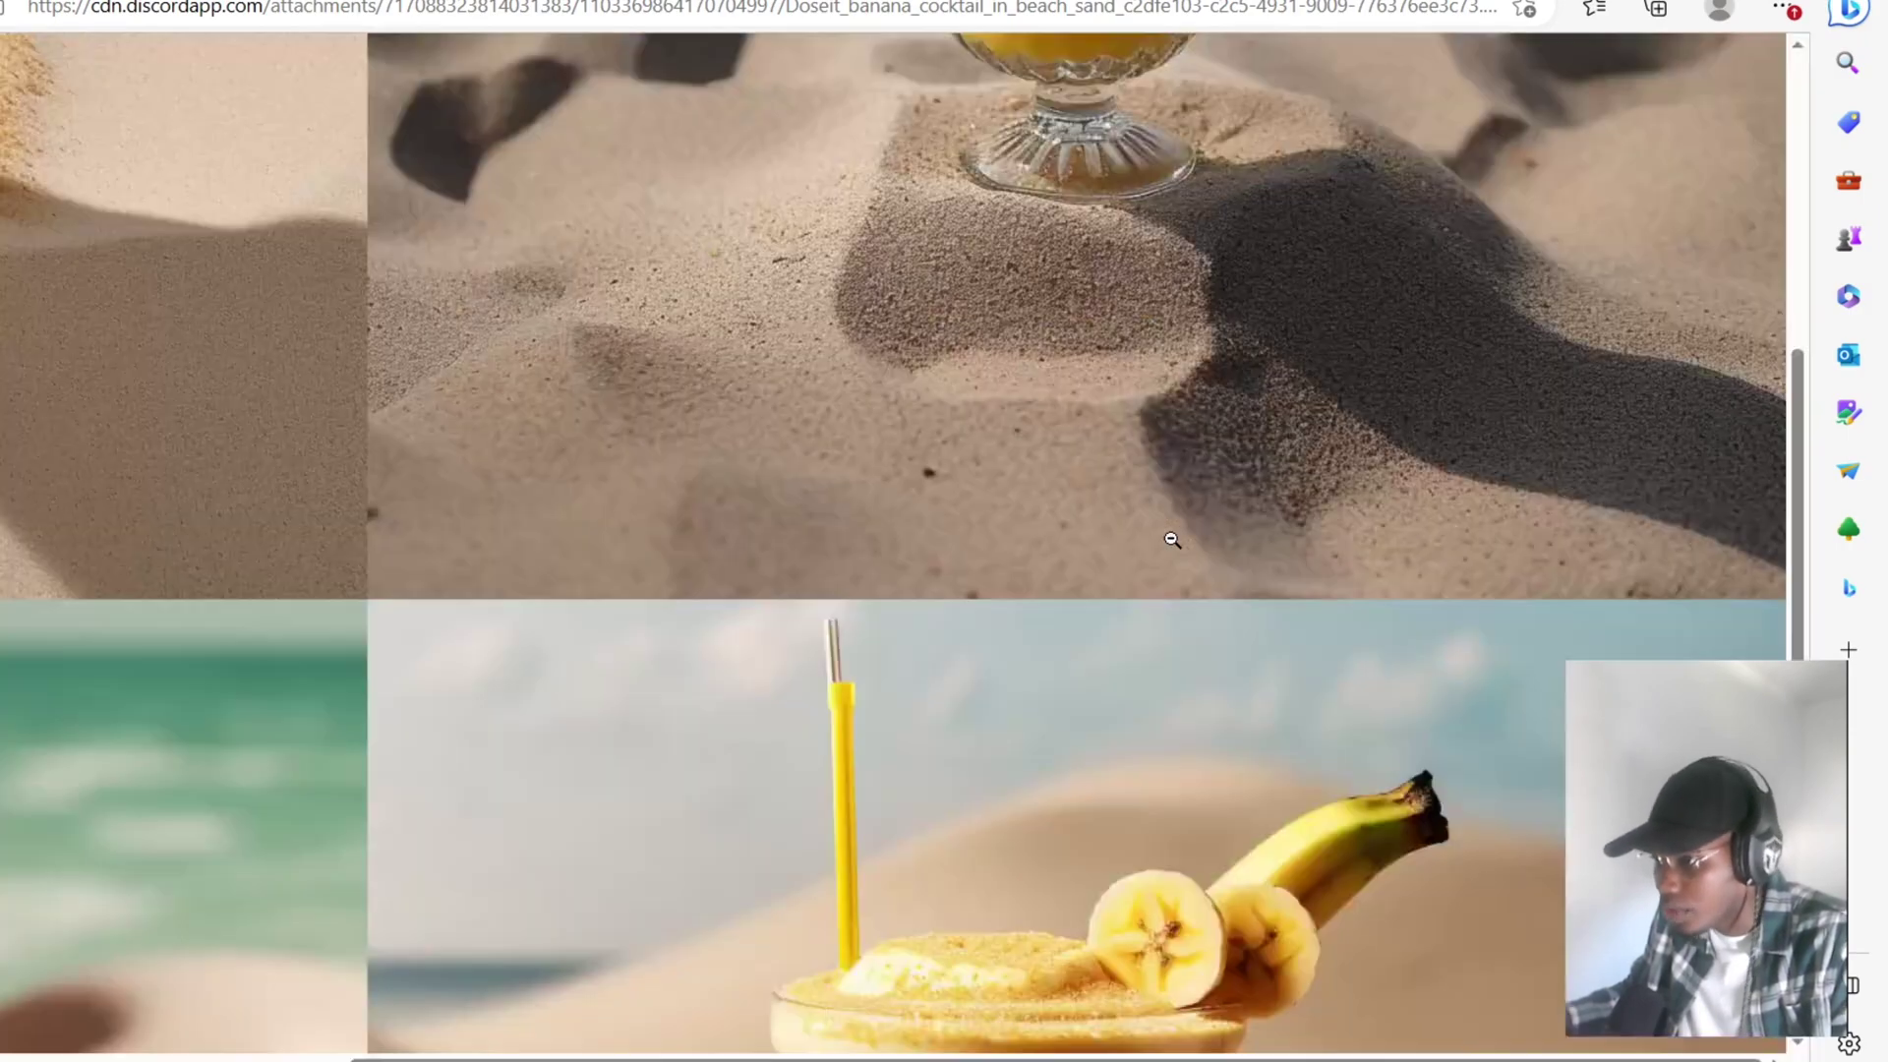
left_click(1171, 546)
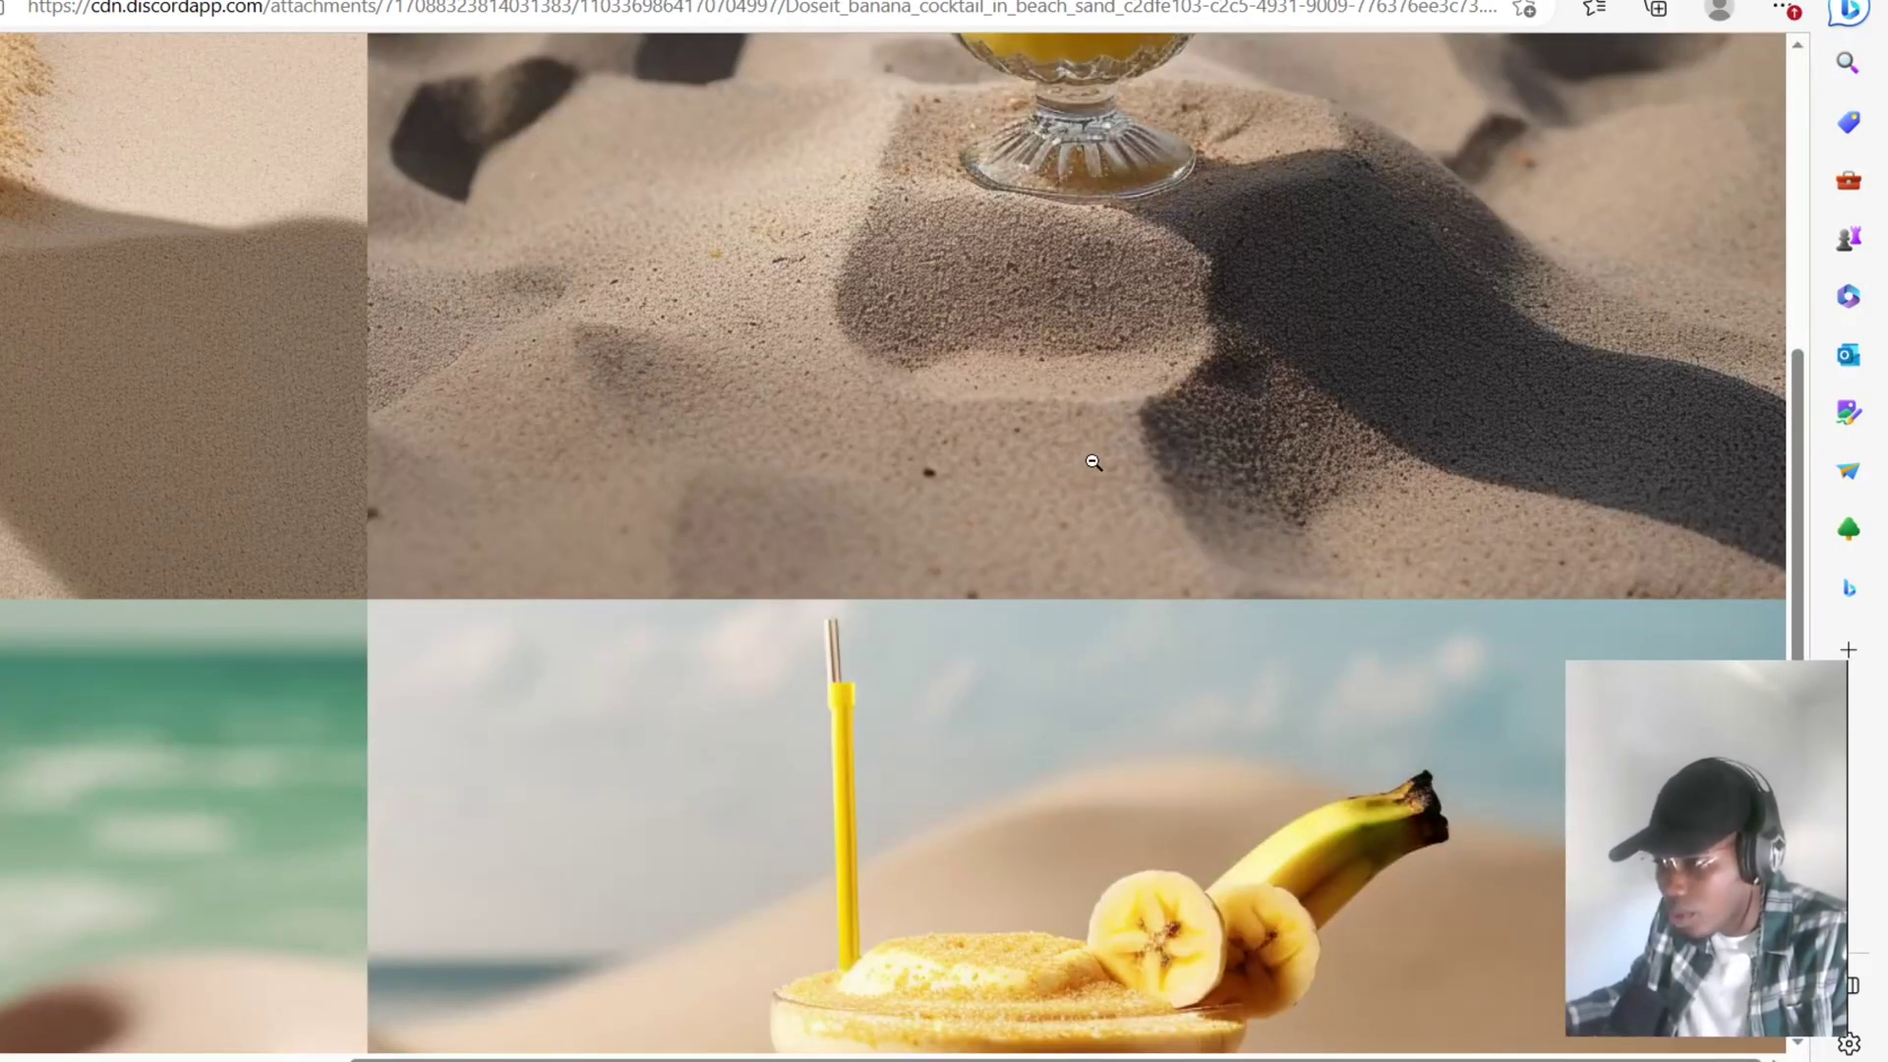
scroll(1039, 627, "up", 5)
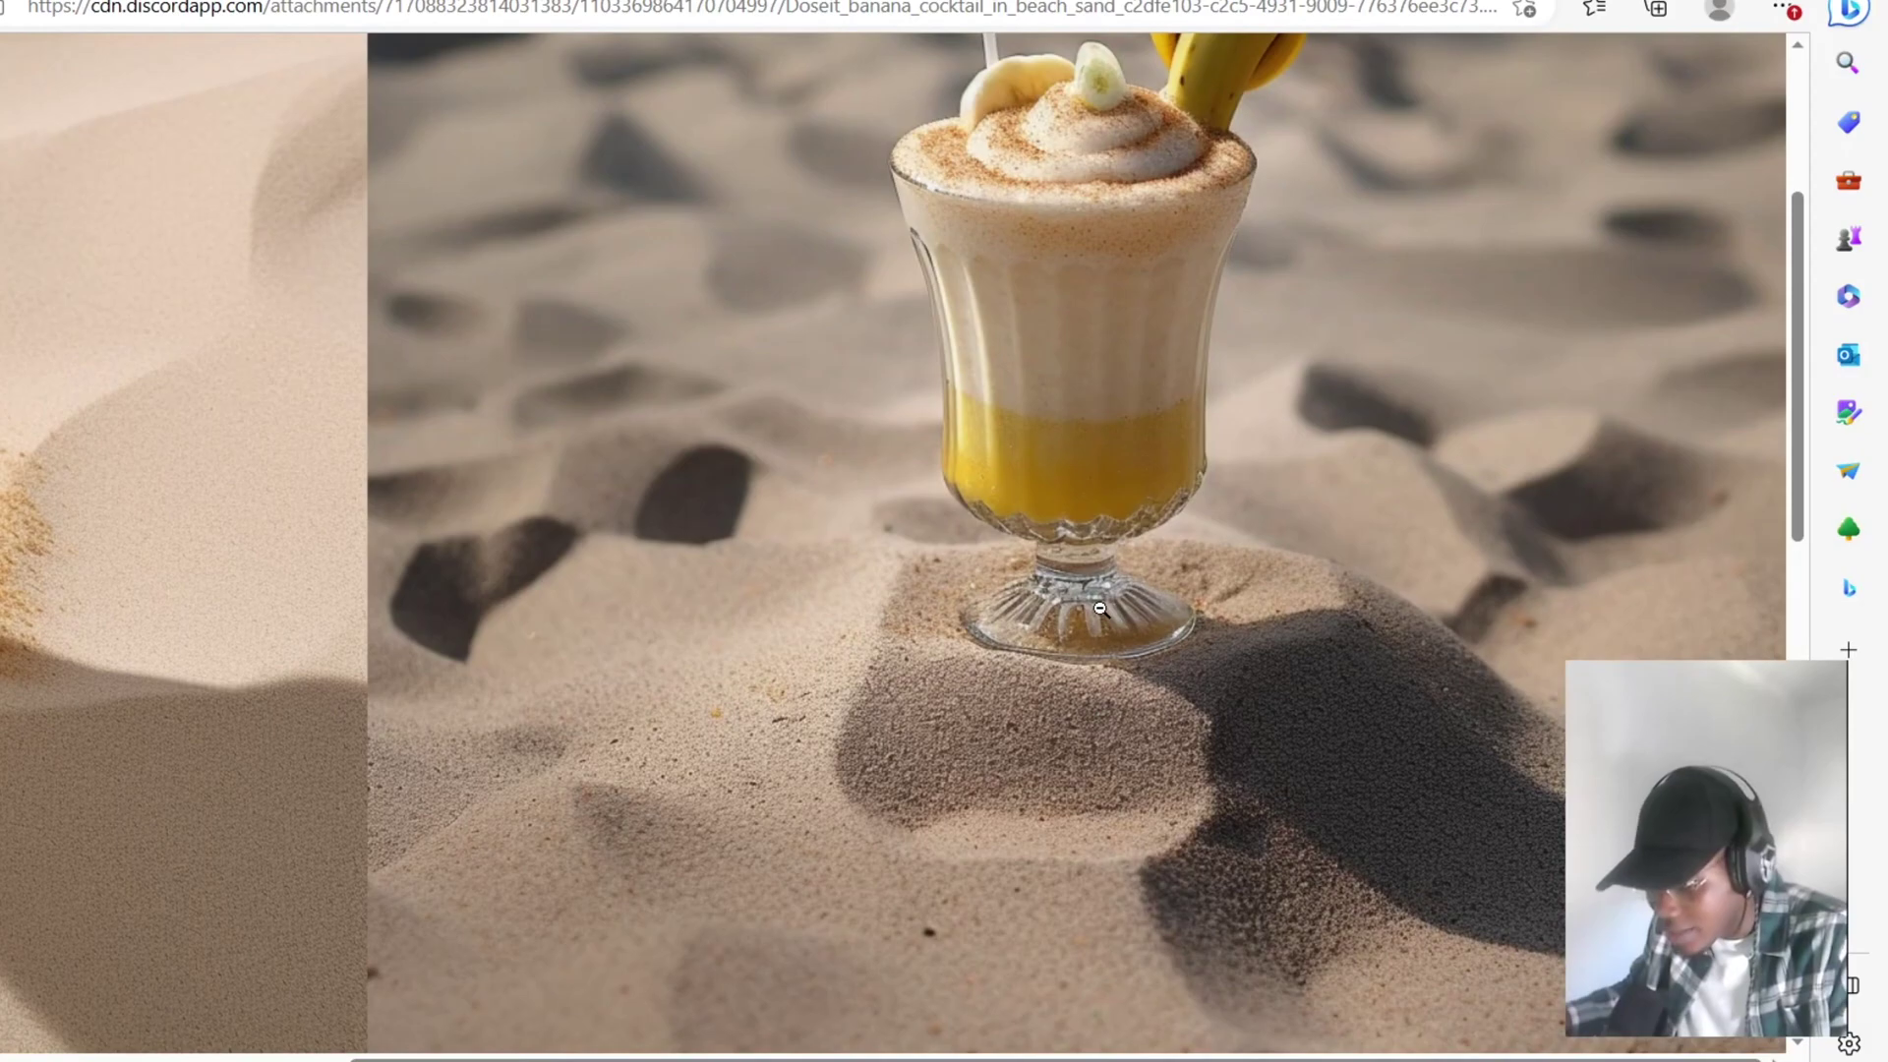
scroll(1096, 601, "down", 3)
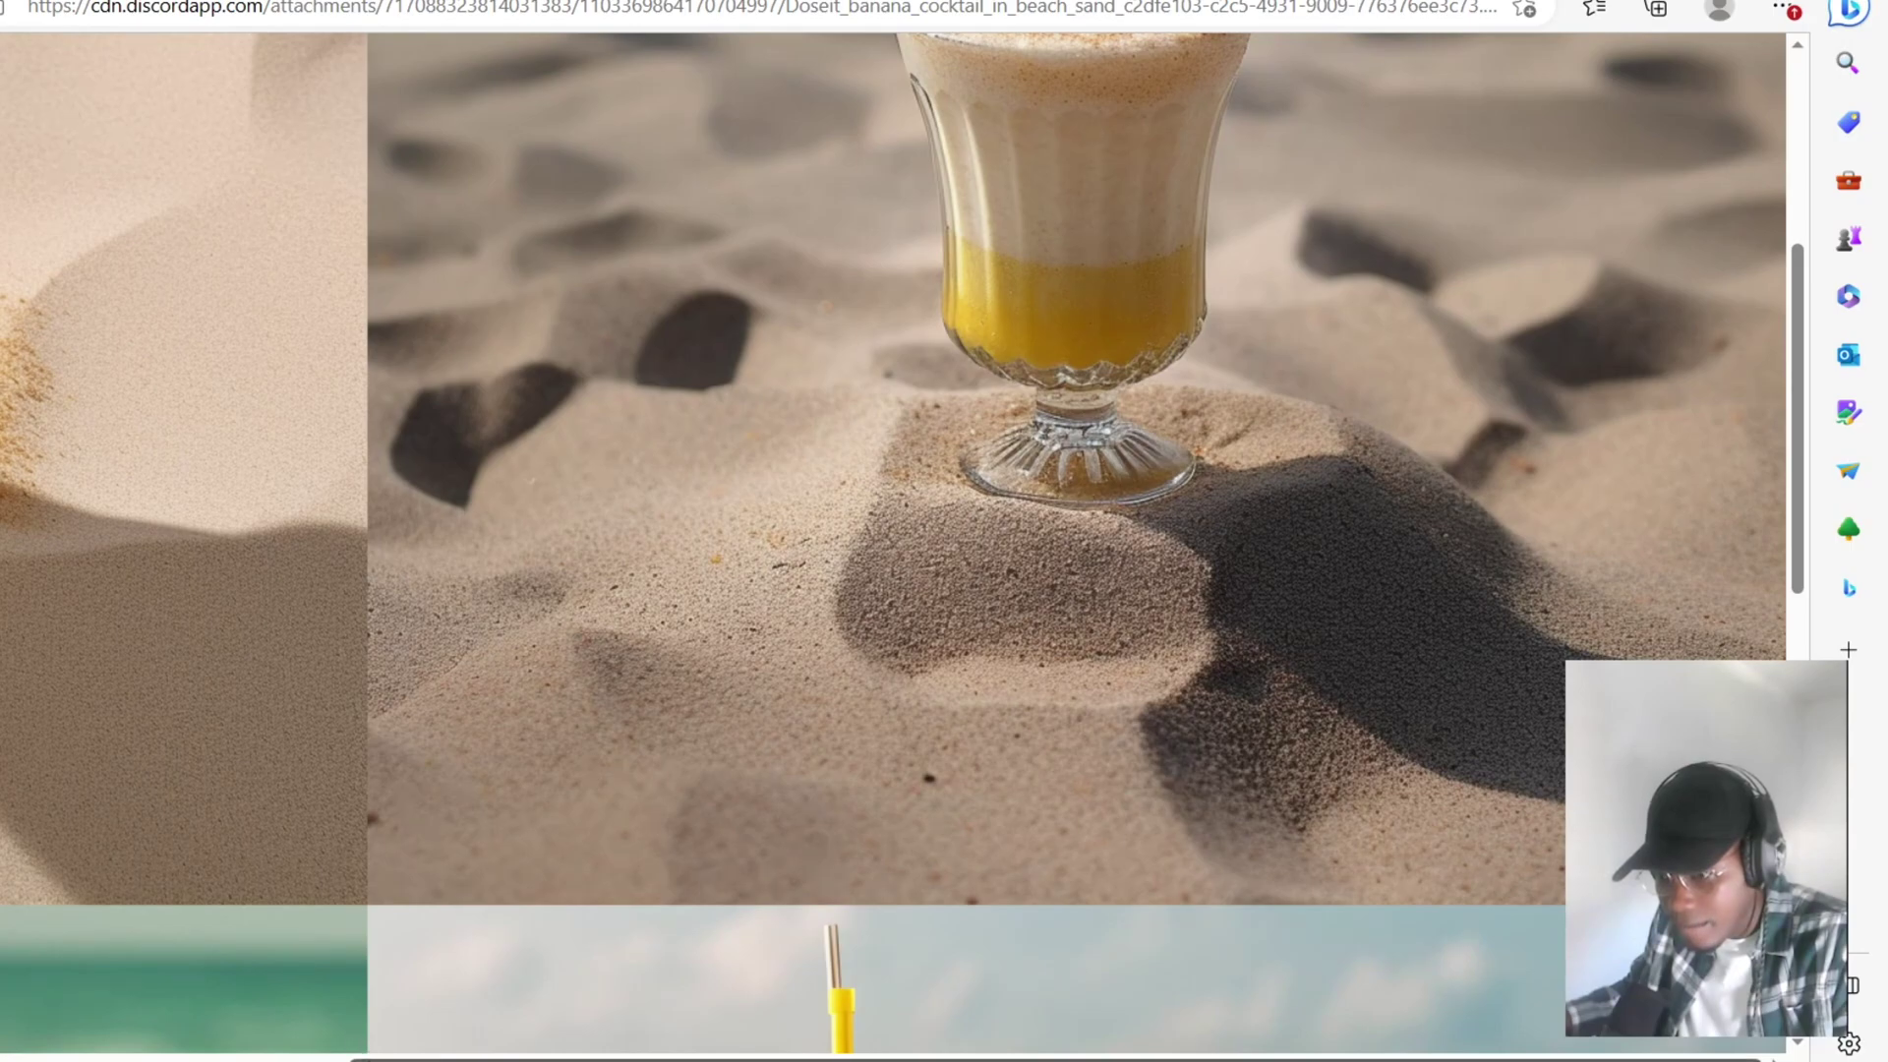
scroll(355, 1059, "left", 8)
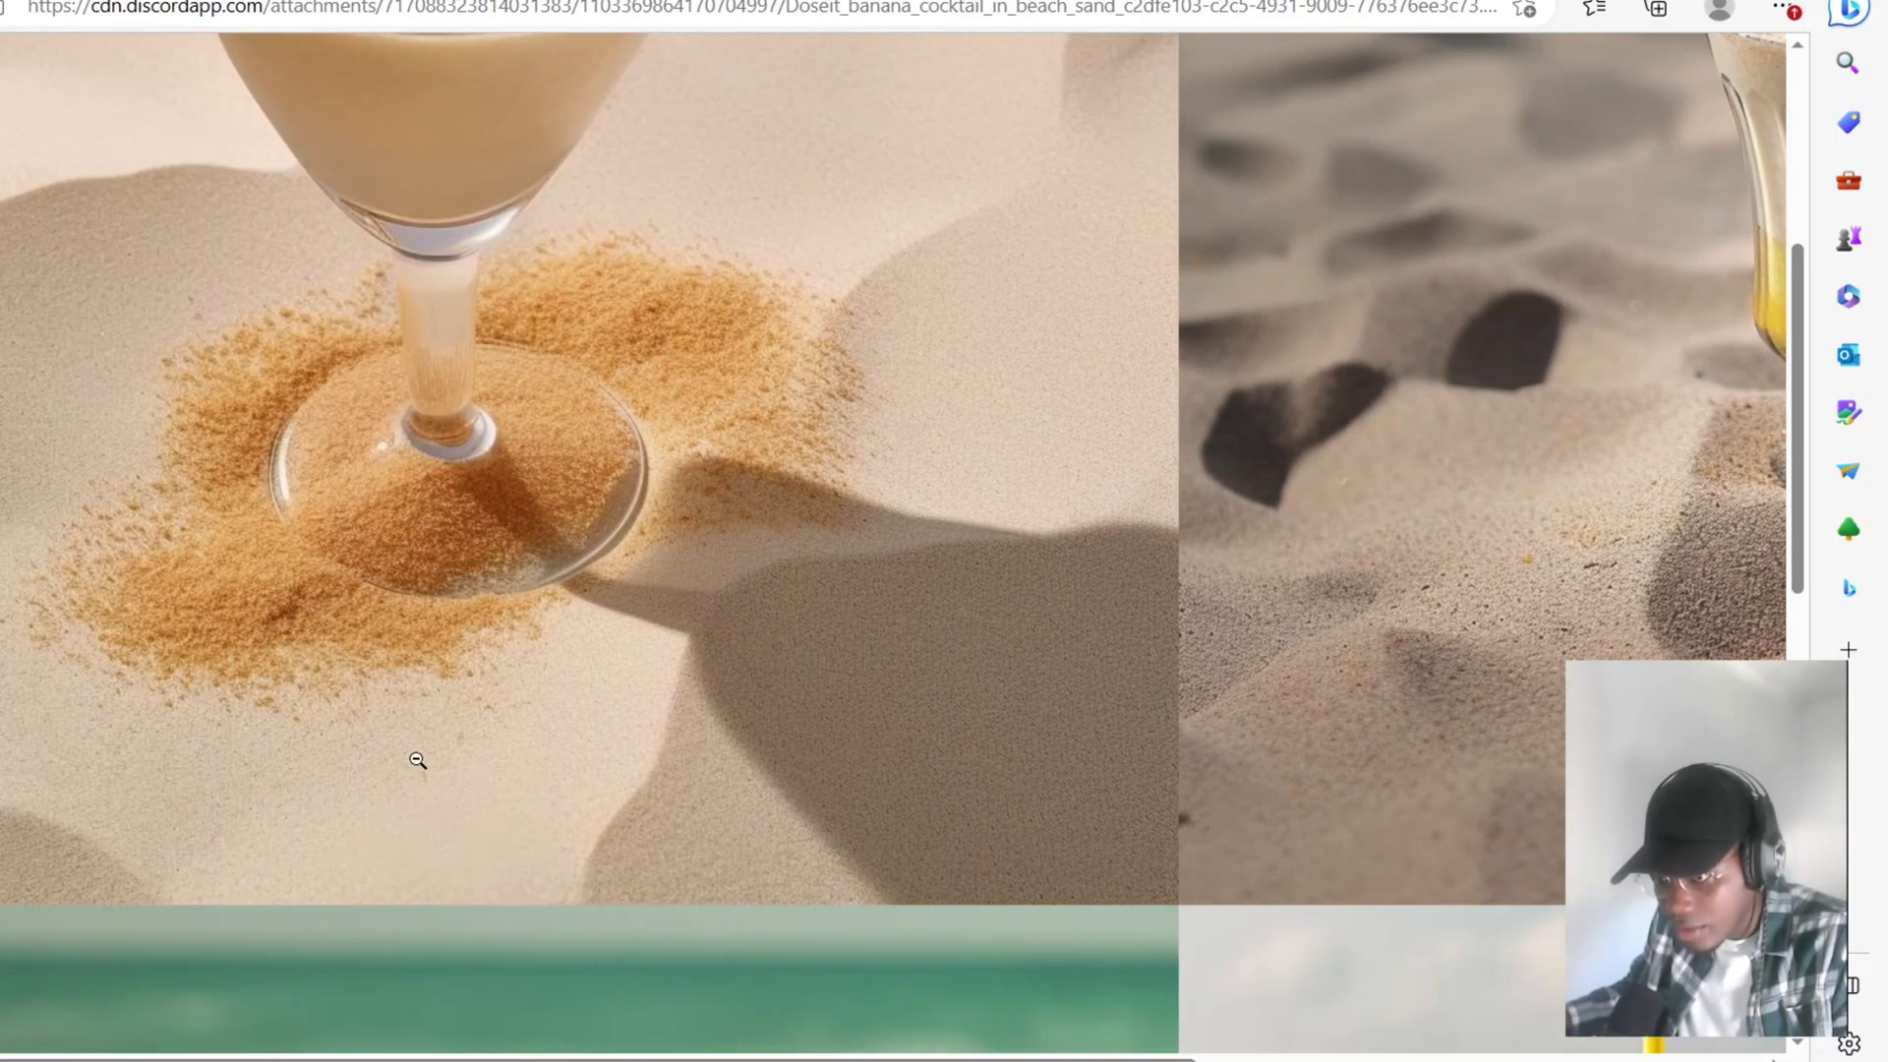
scroll(867, 677, "down", 5)
scroll(868, 678, "down", 6)
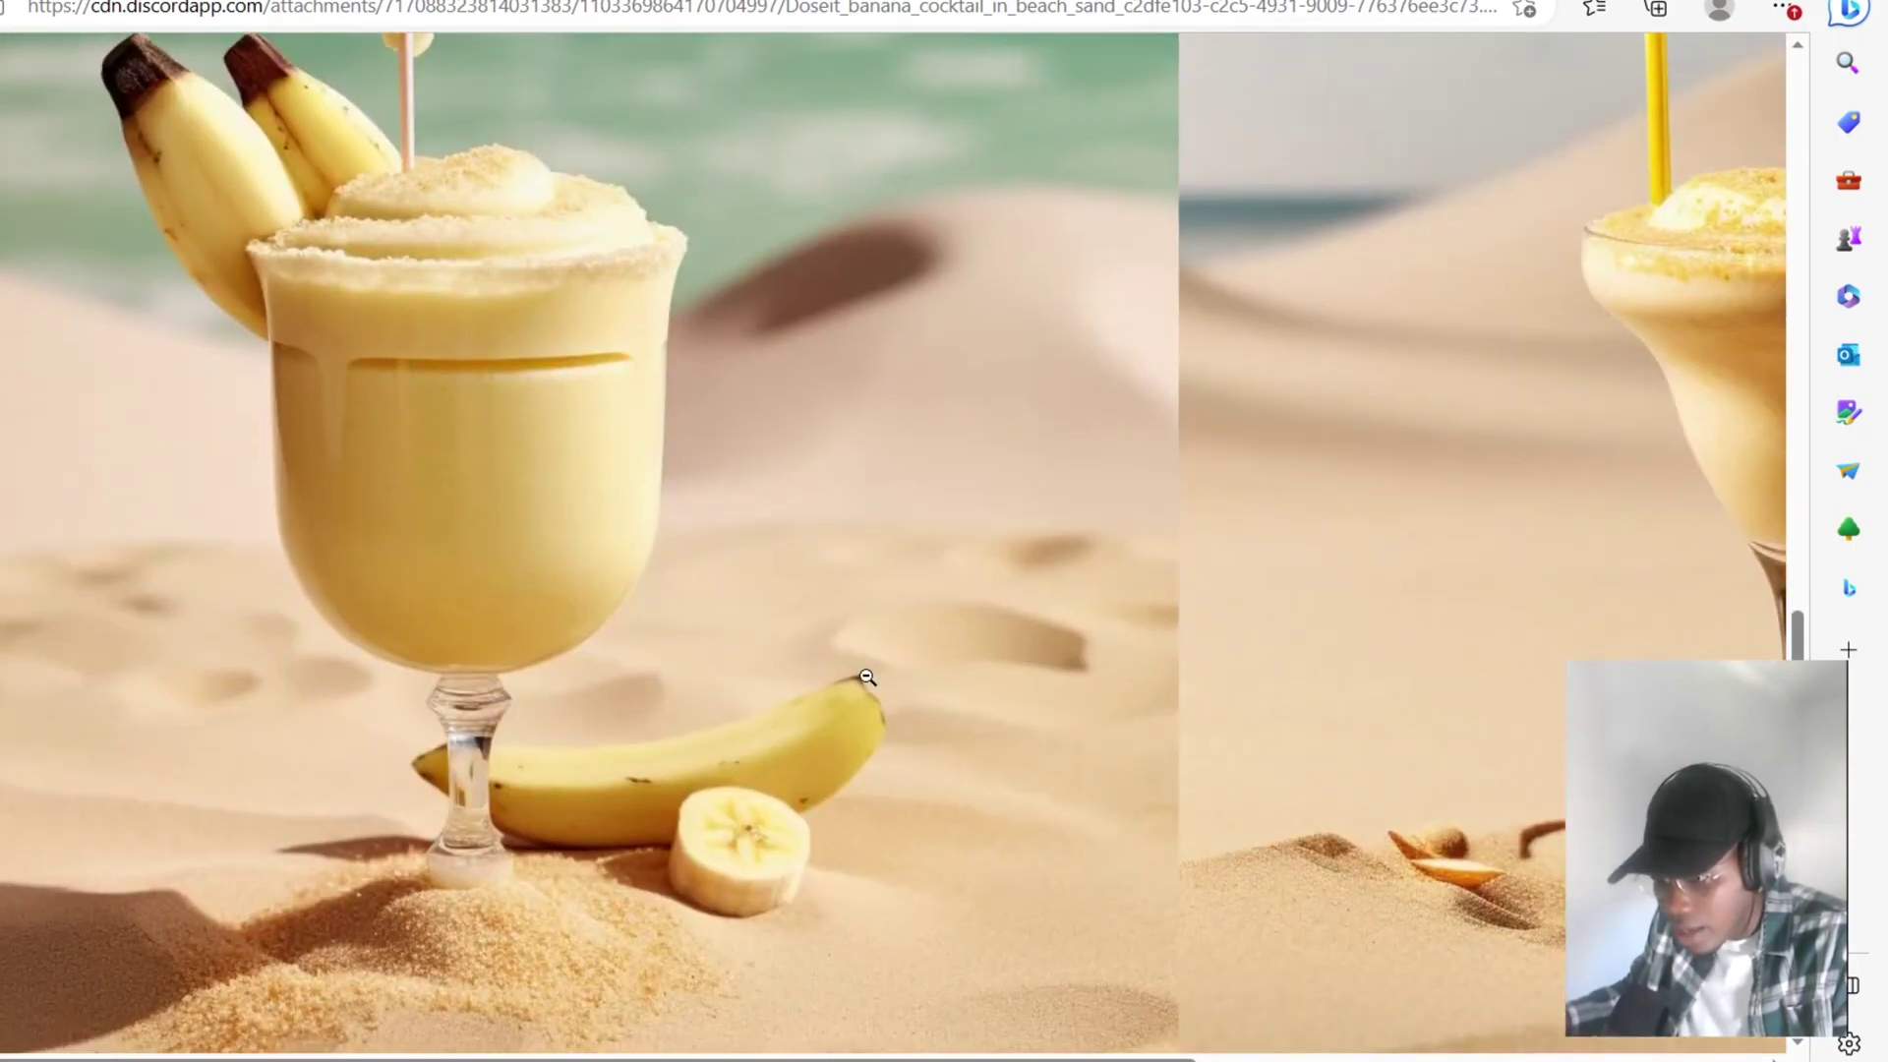
scroll(868, 678, "up", 9)
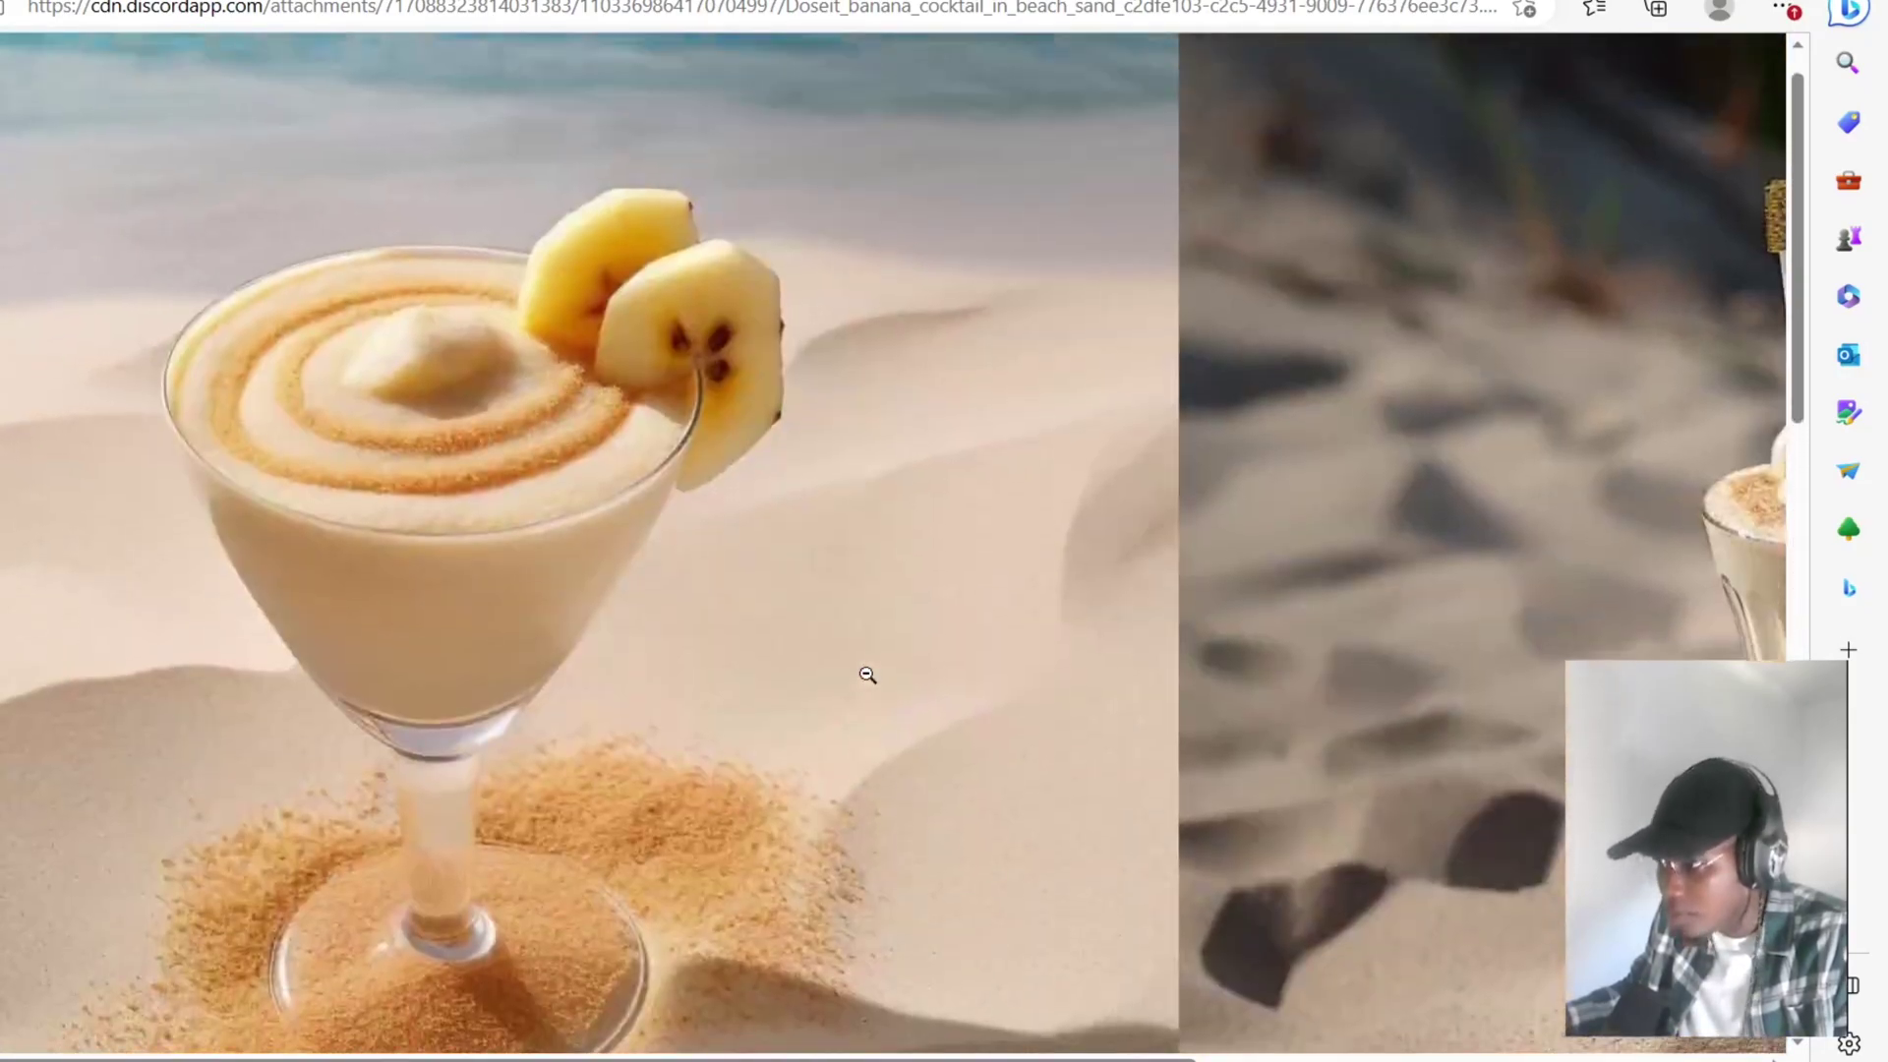
left_click(865, 675)
key("alt+Tab")
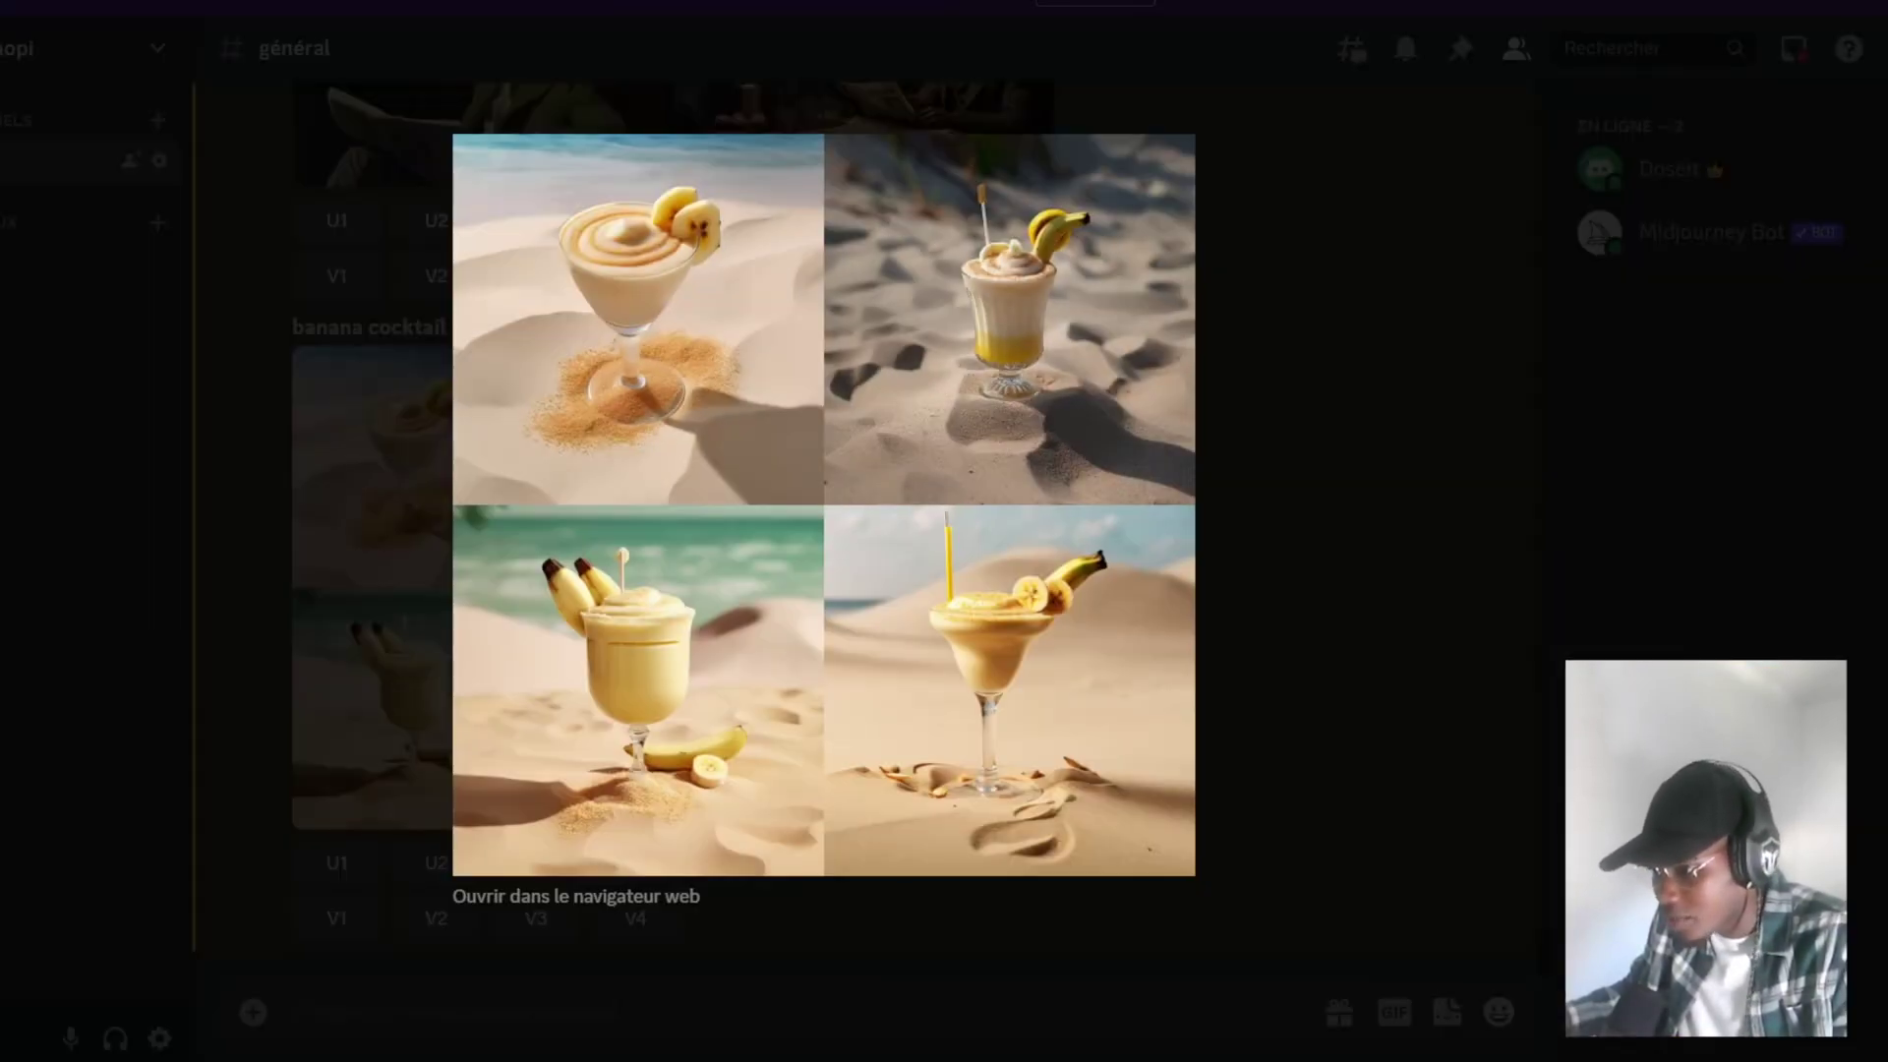
left_click(1375, 669)
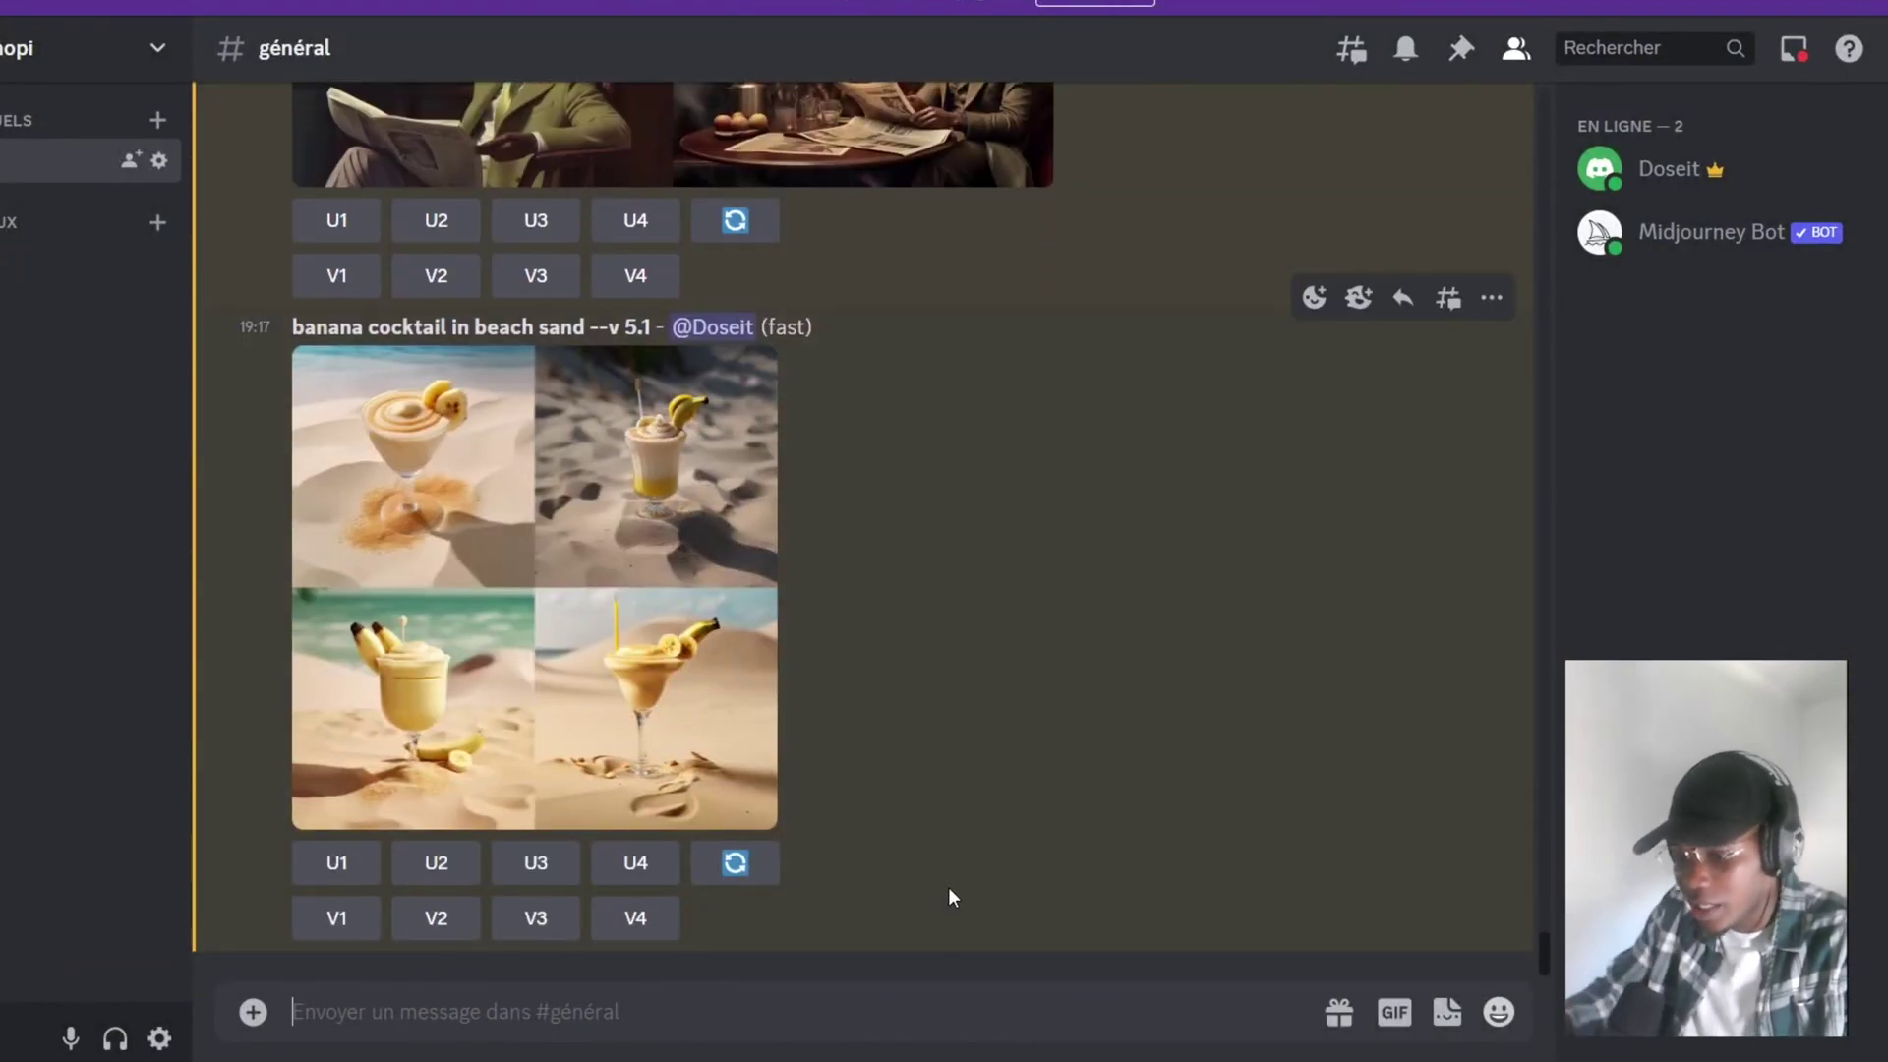
Generate images with /imagine from the prompt "macron on top of eiffel tower".
type("/imagien")
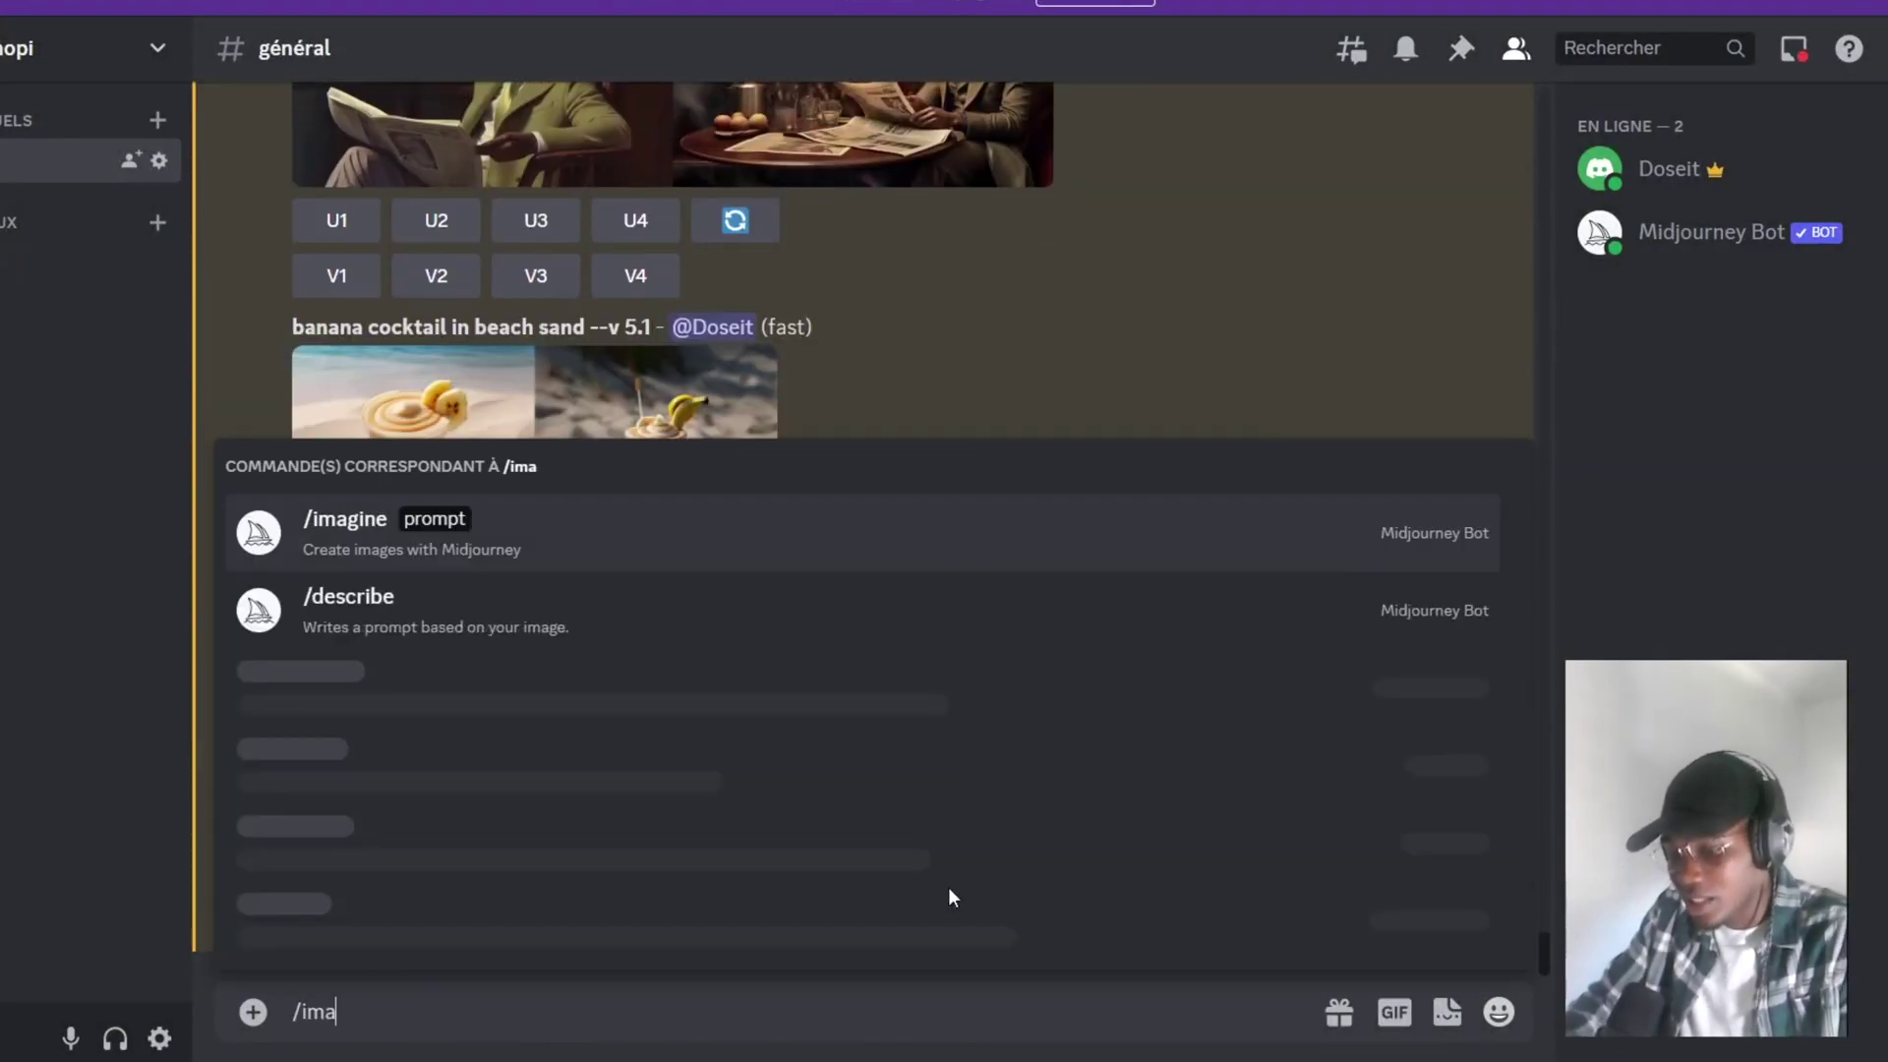
key("BackSpace")
key("BackSpace")
key("BackSpace")
type("ine")
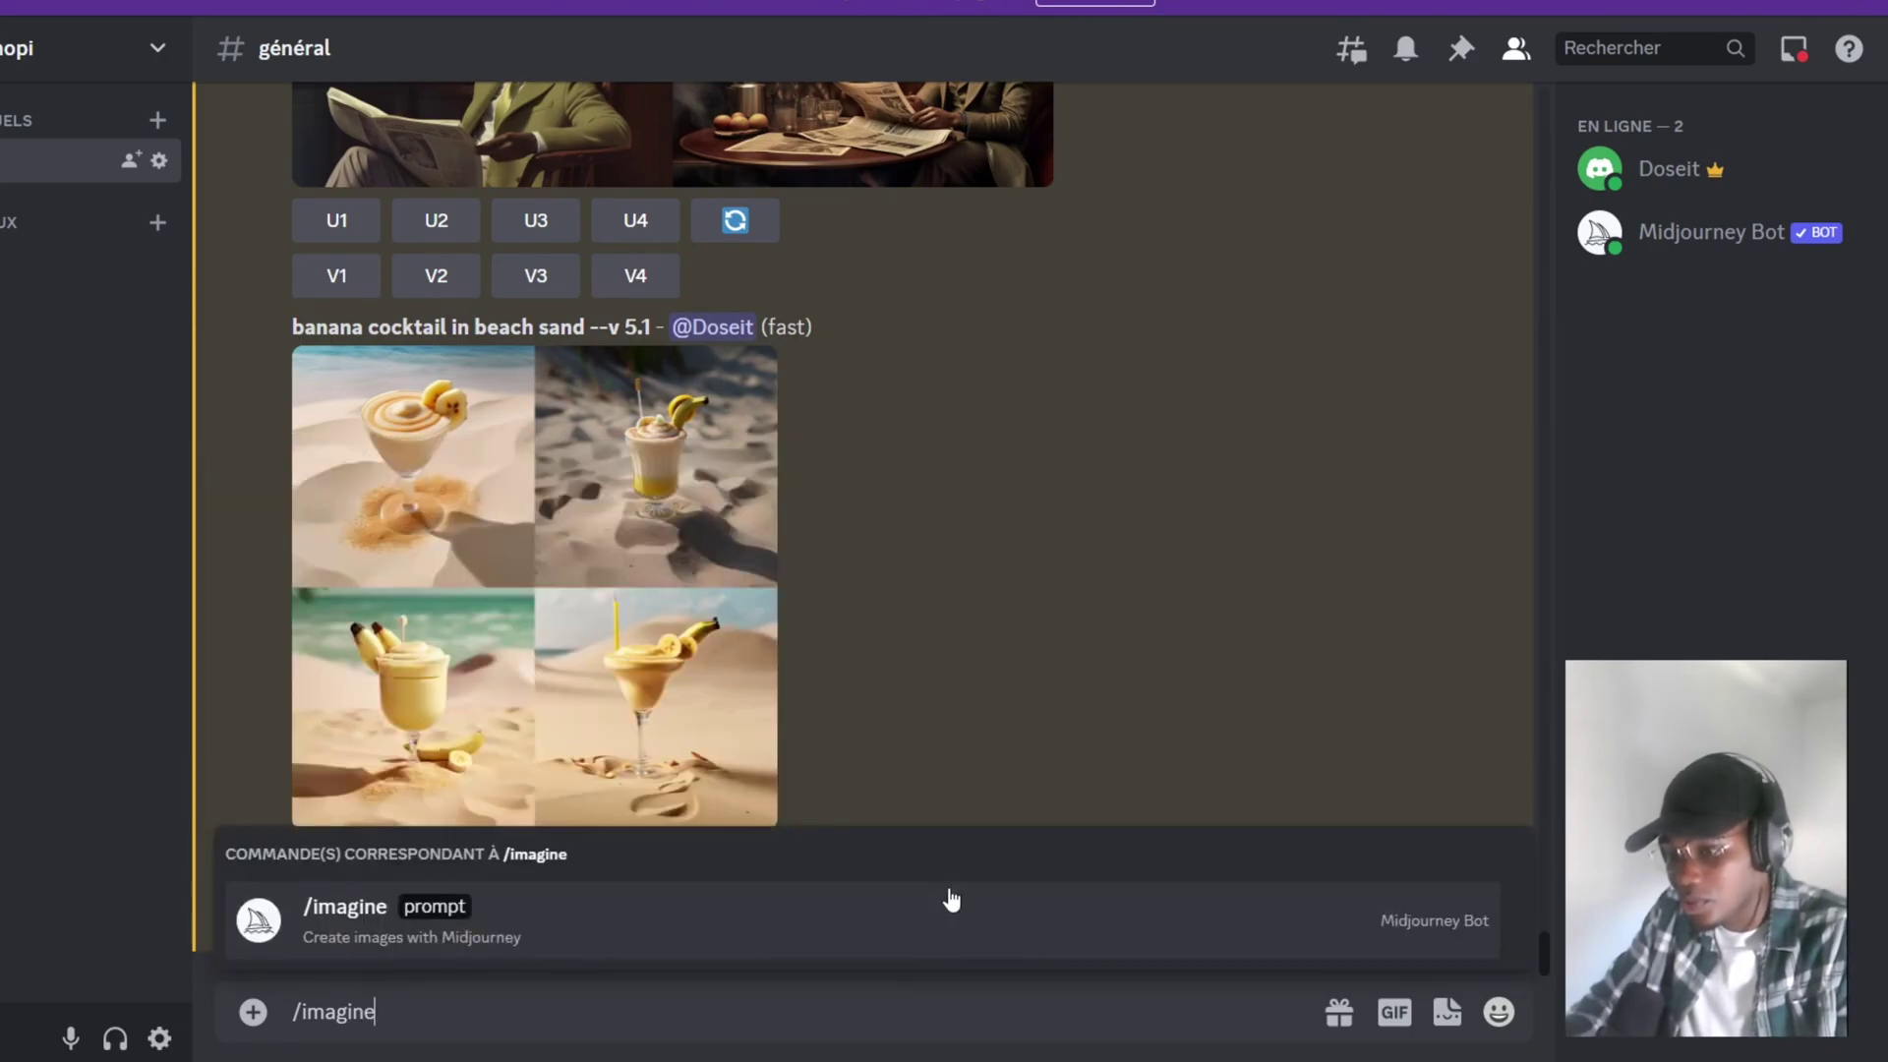
left_click(951, 898)
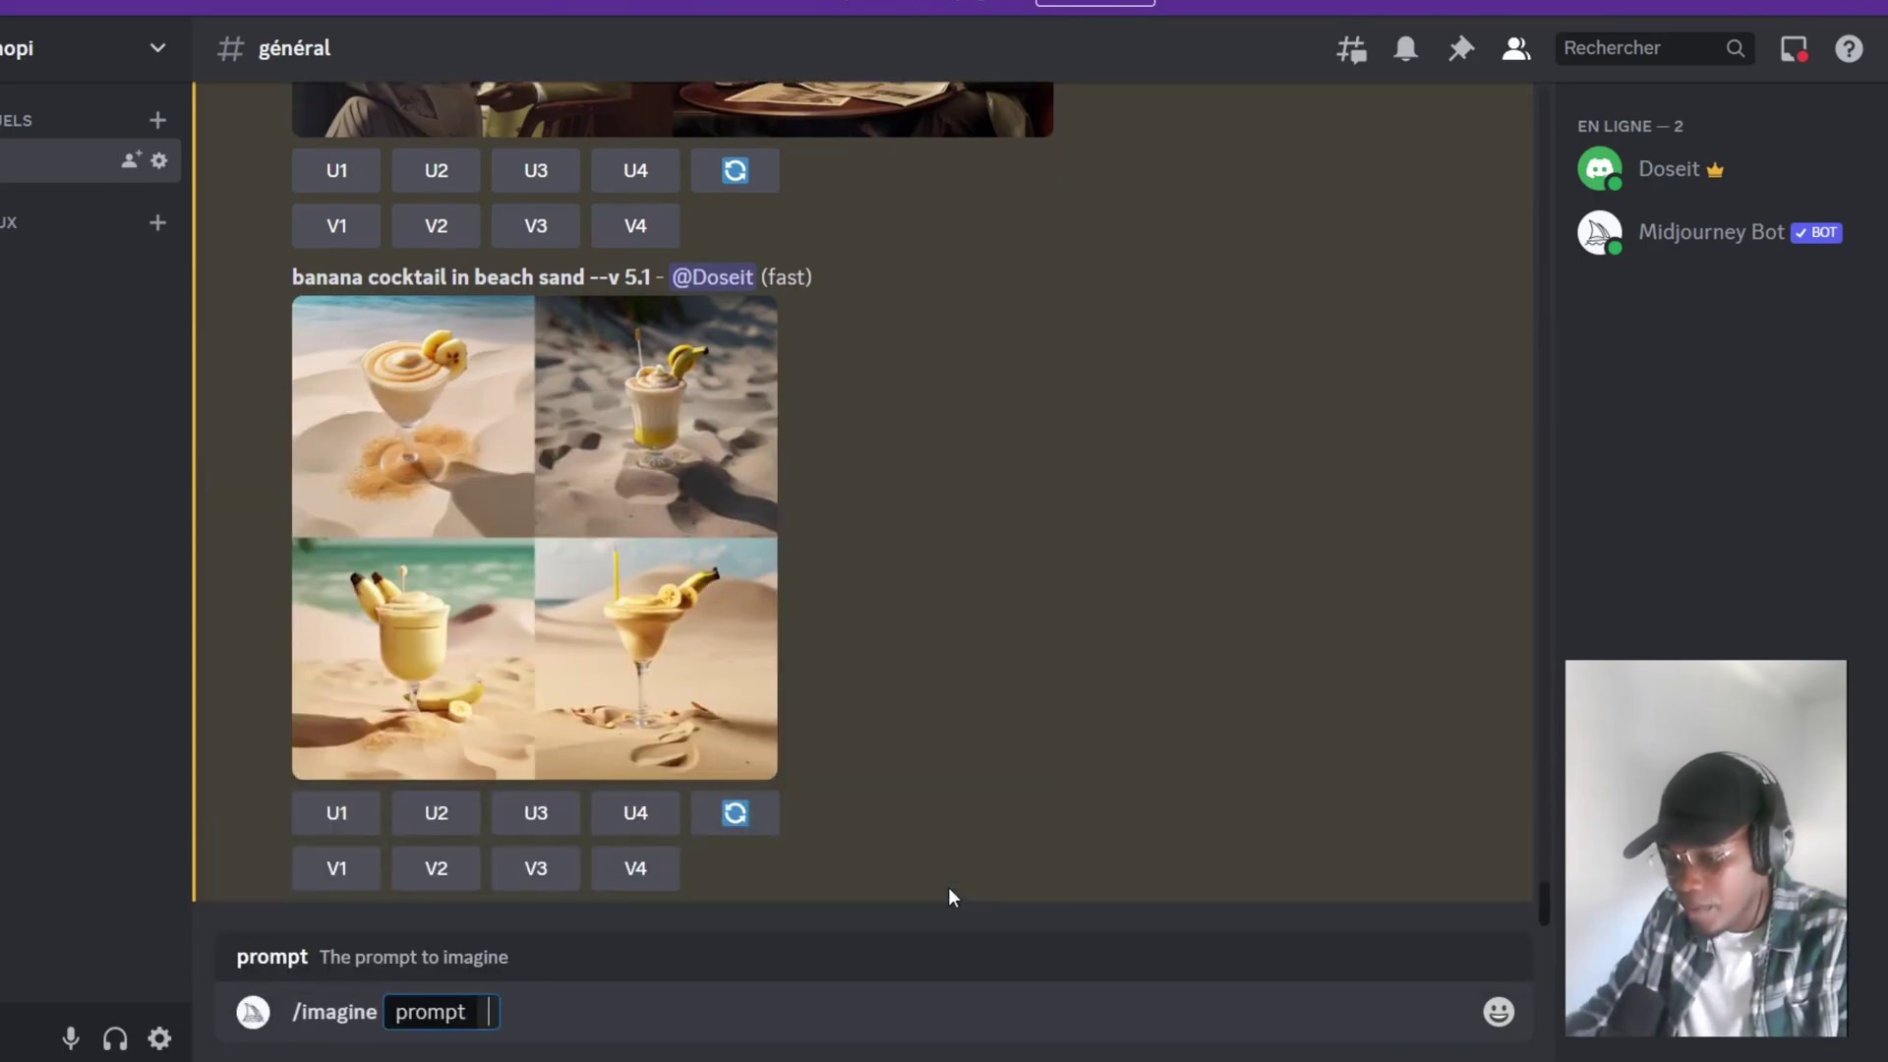
type("macron")
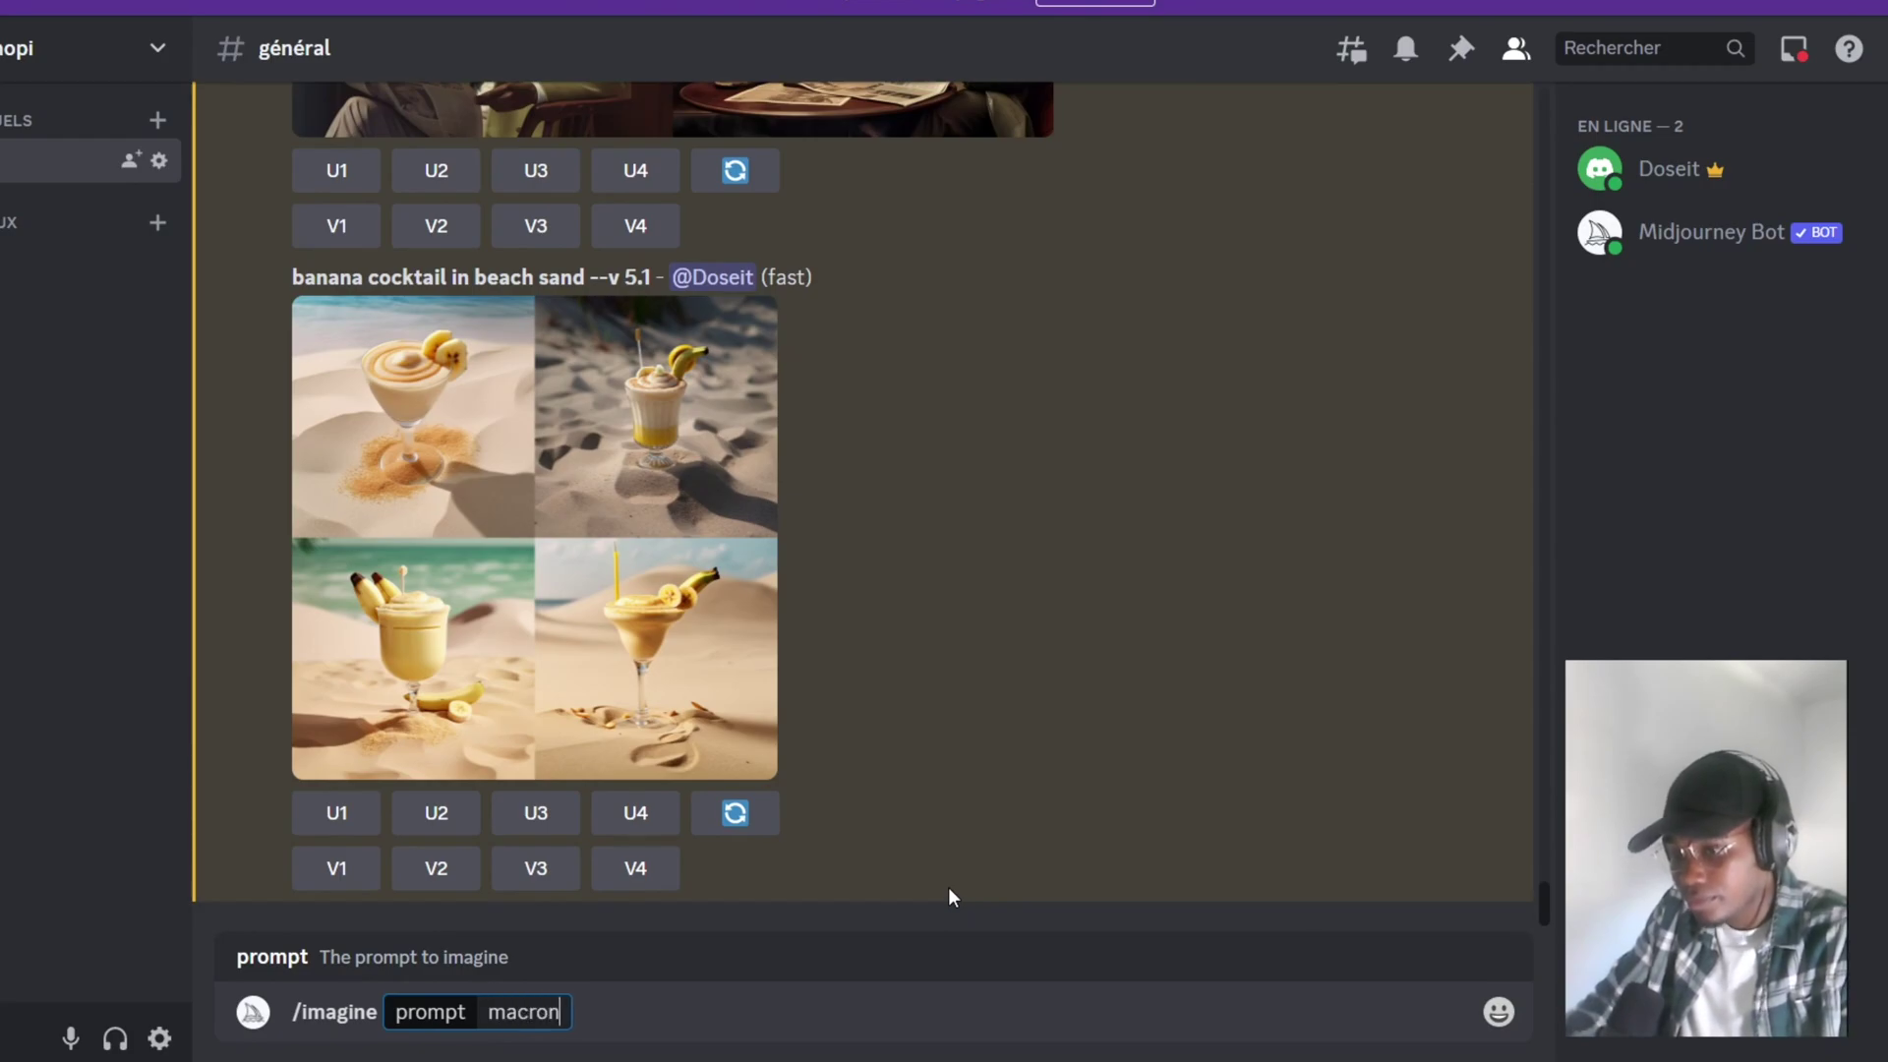
key("Return")
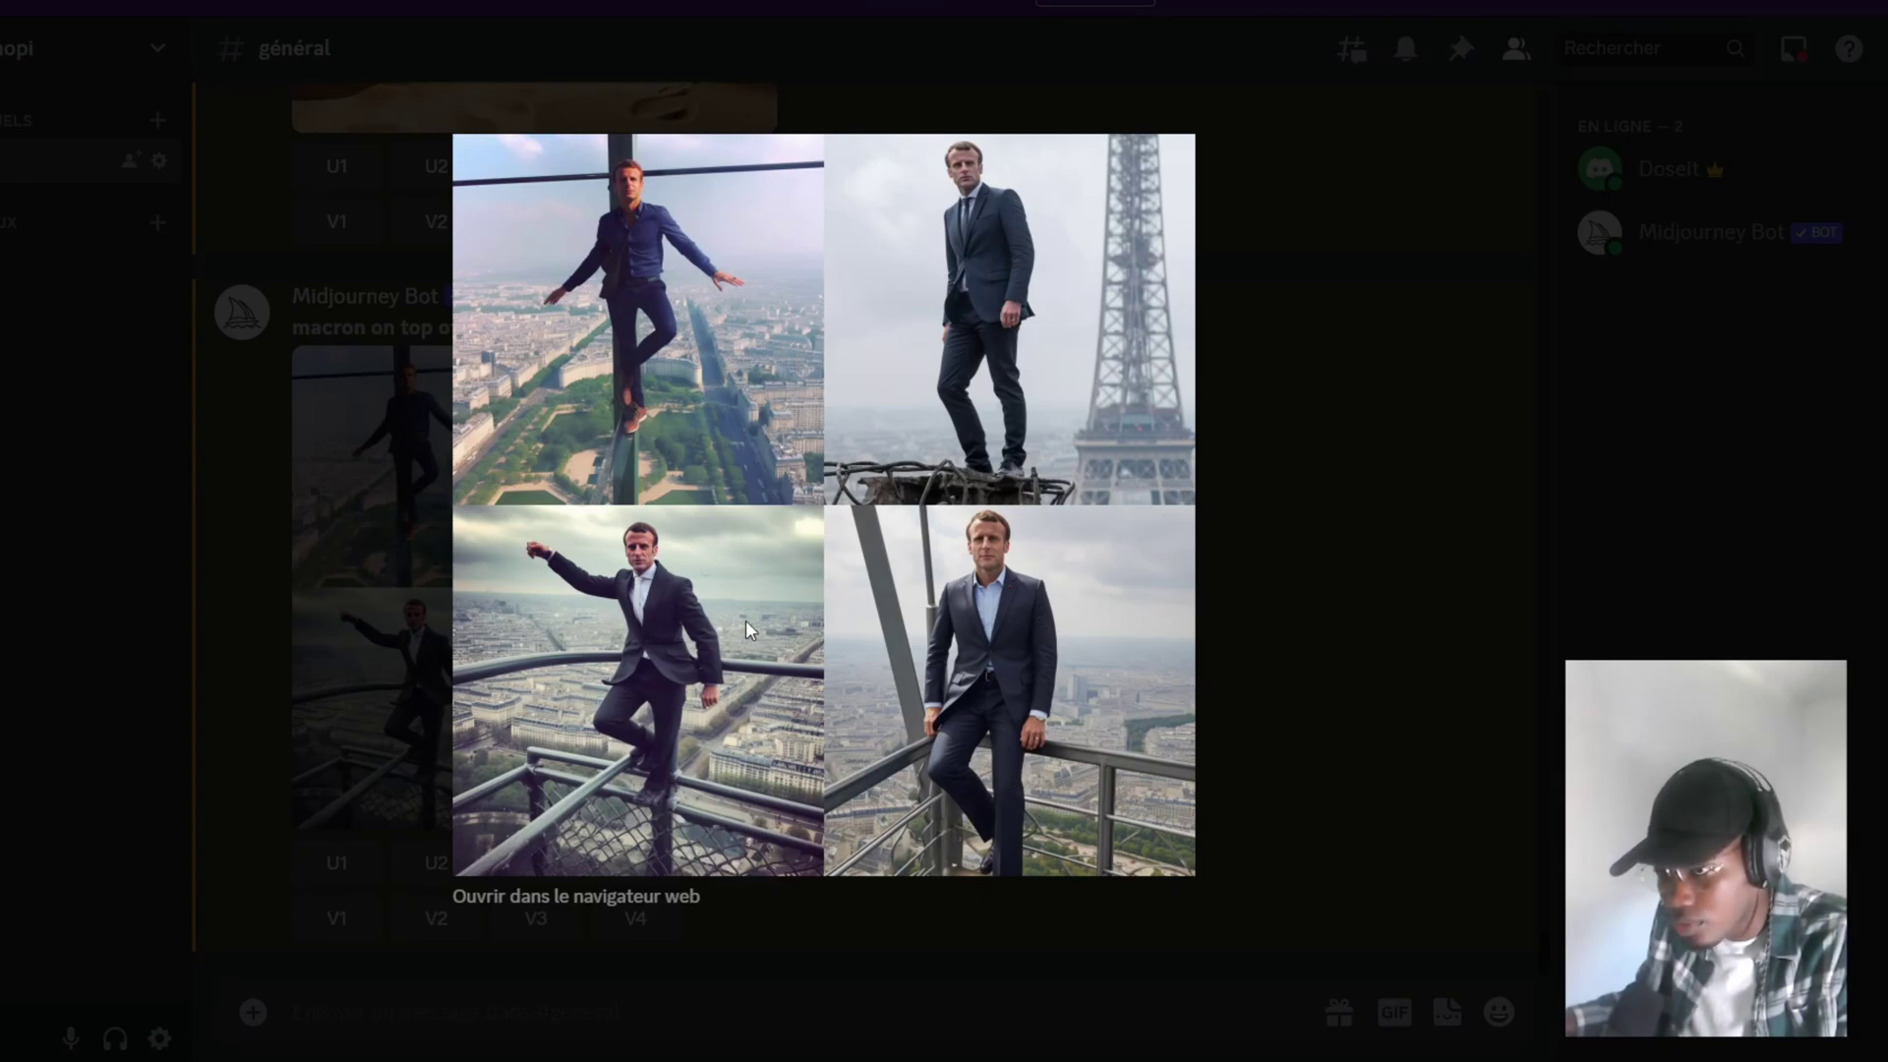
Open the Eiffel Tower image grid in the web browser and examine the grid's two right-hand images at full resolution.
left_click(651, 899)
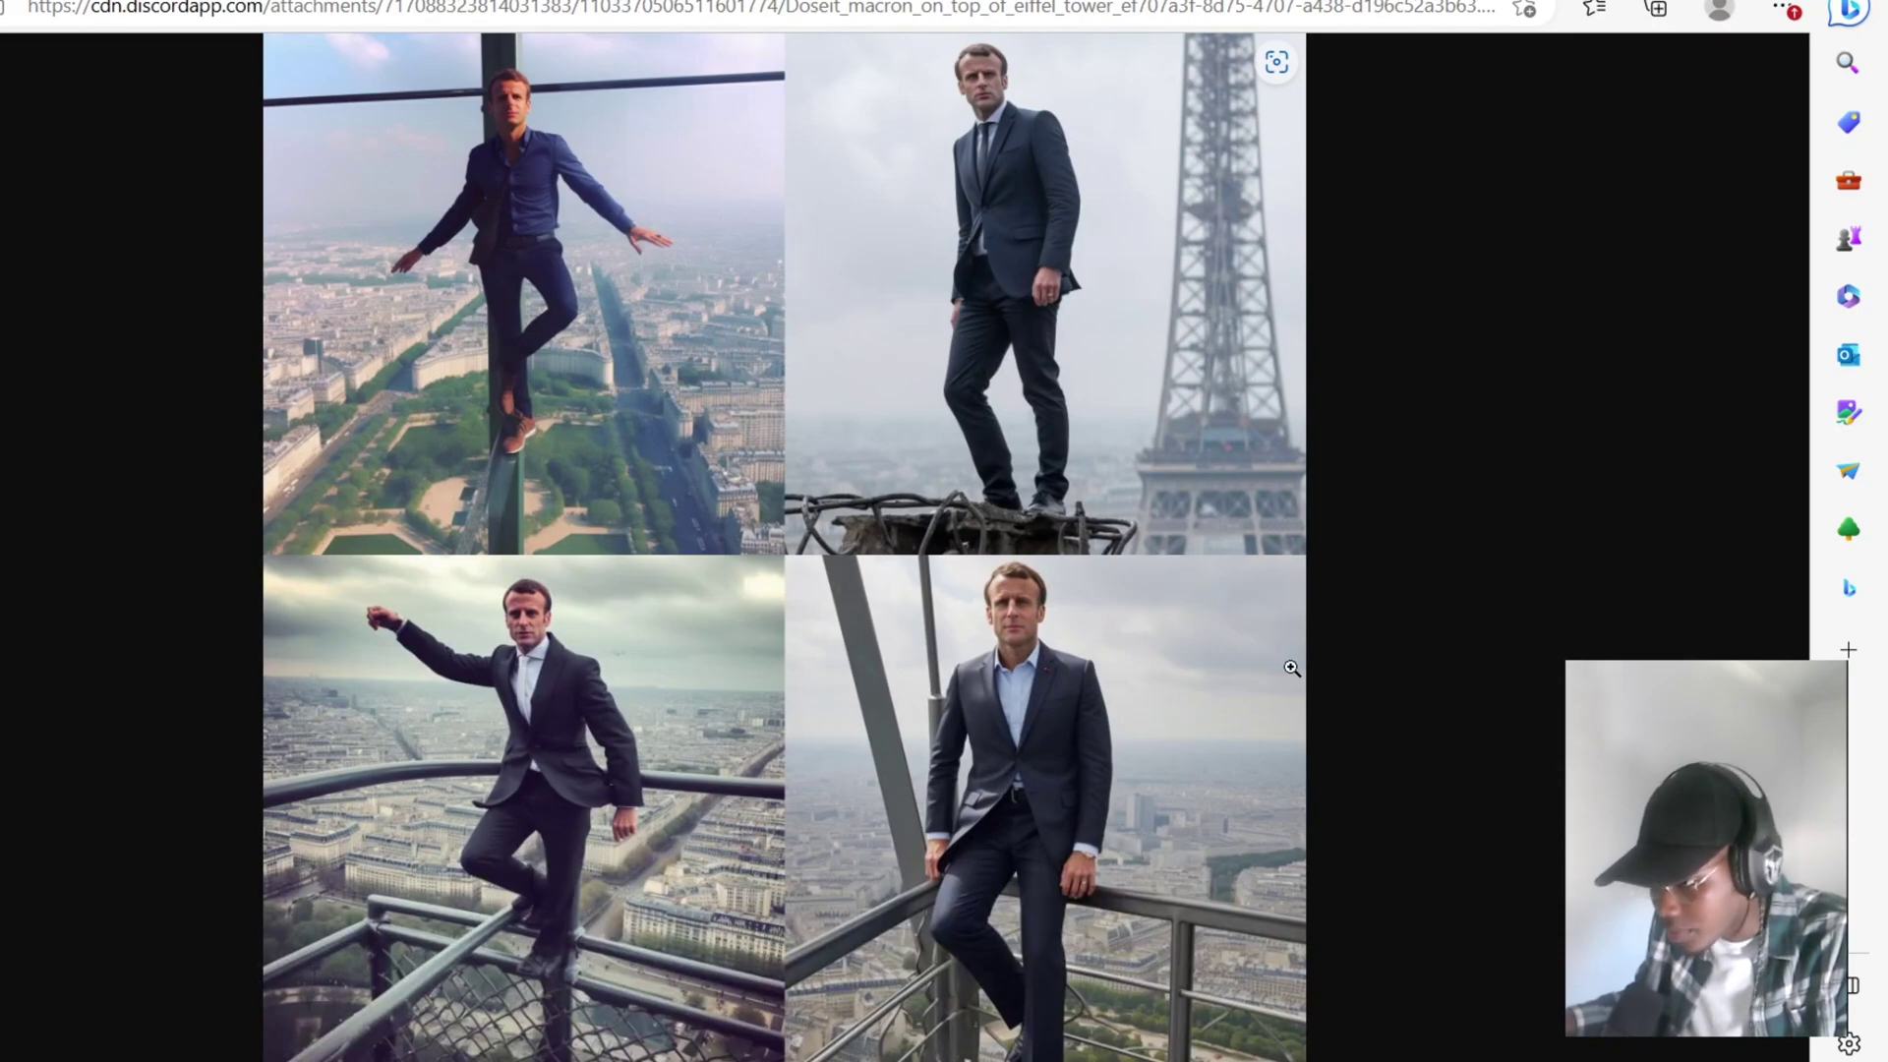
left_click(1084, 494)
scroll(1046, 451, "up", 6)
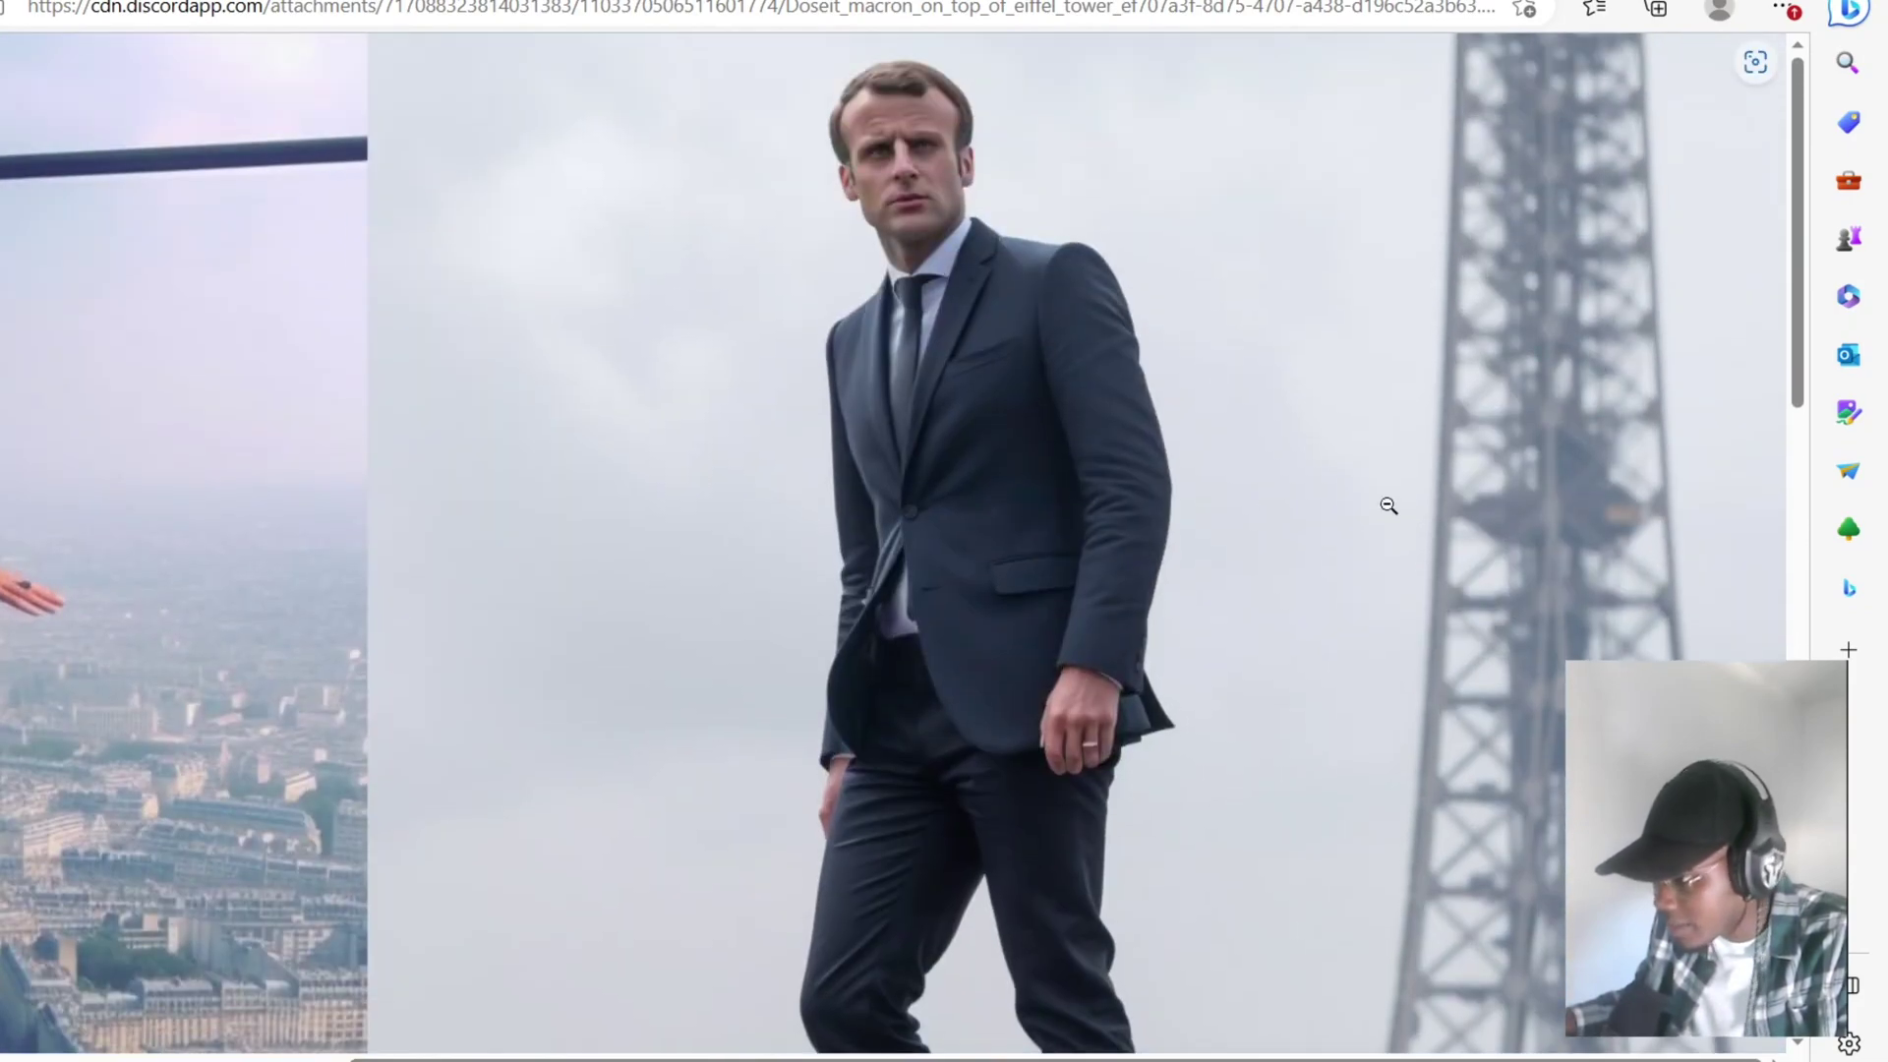
scroll(1127, 531, "down", 10)
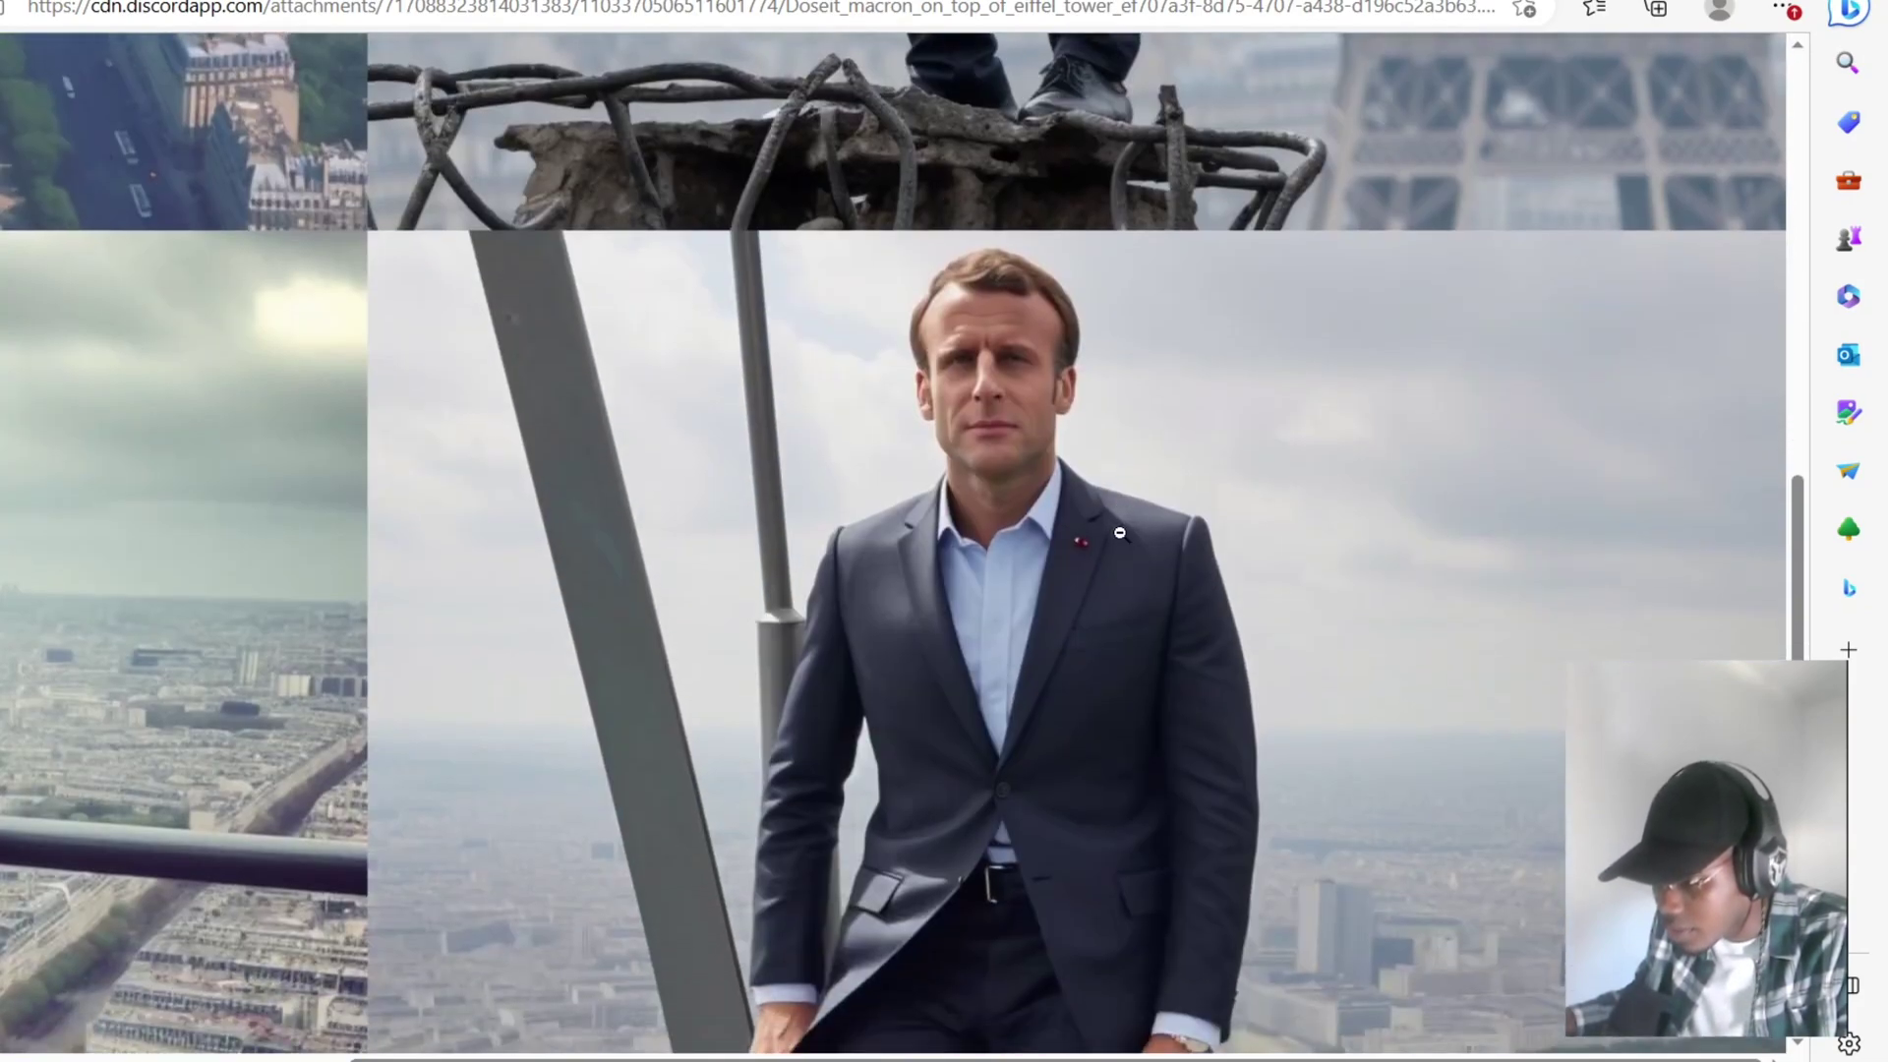
scroll(1120, 533, "down", 3)
scroll(1120, 532, "down", 3)
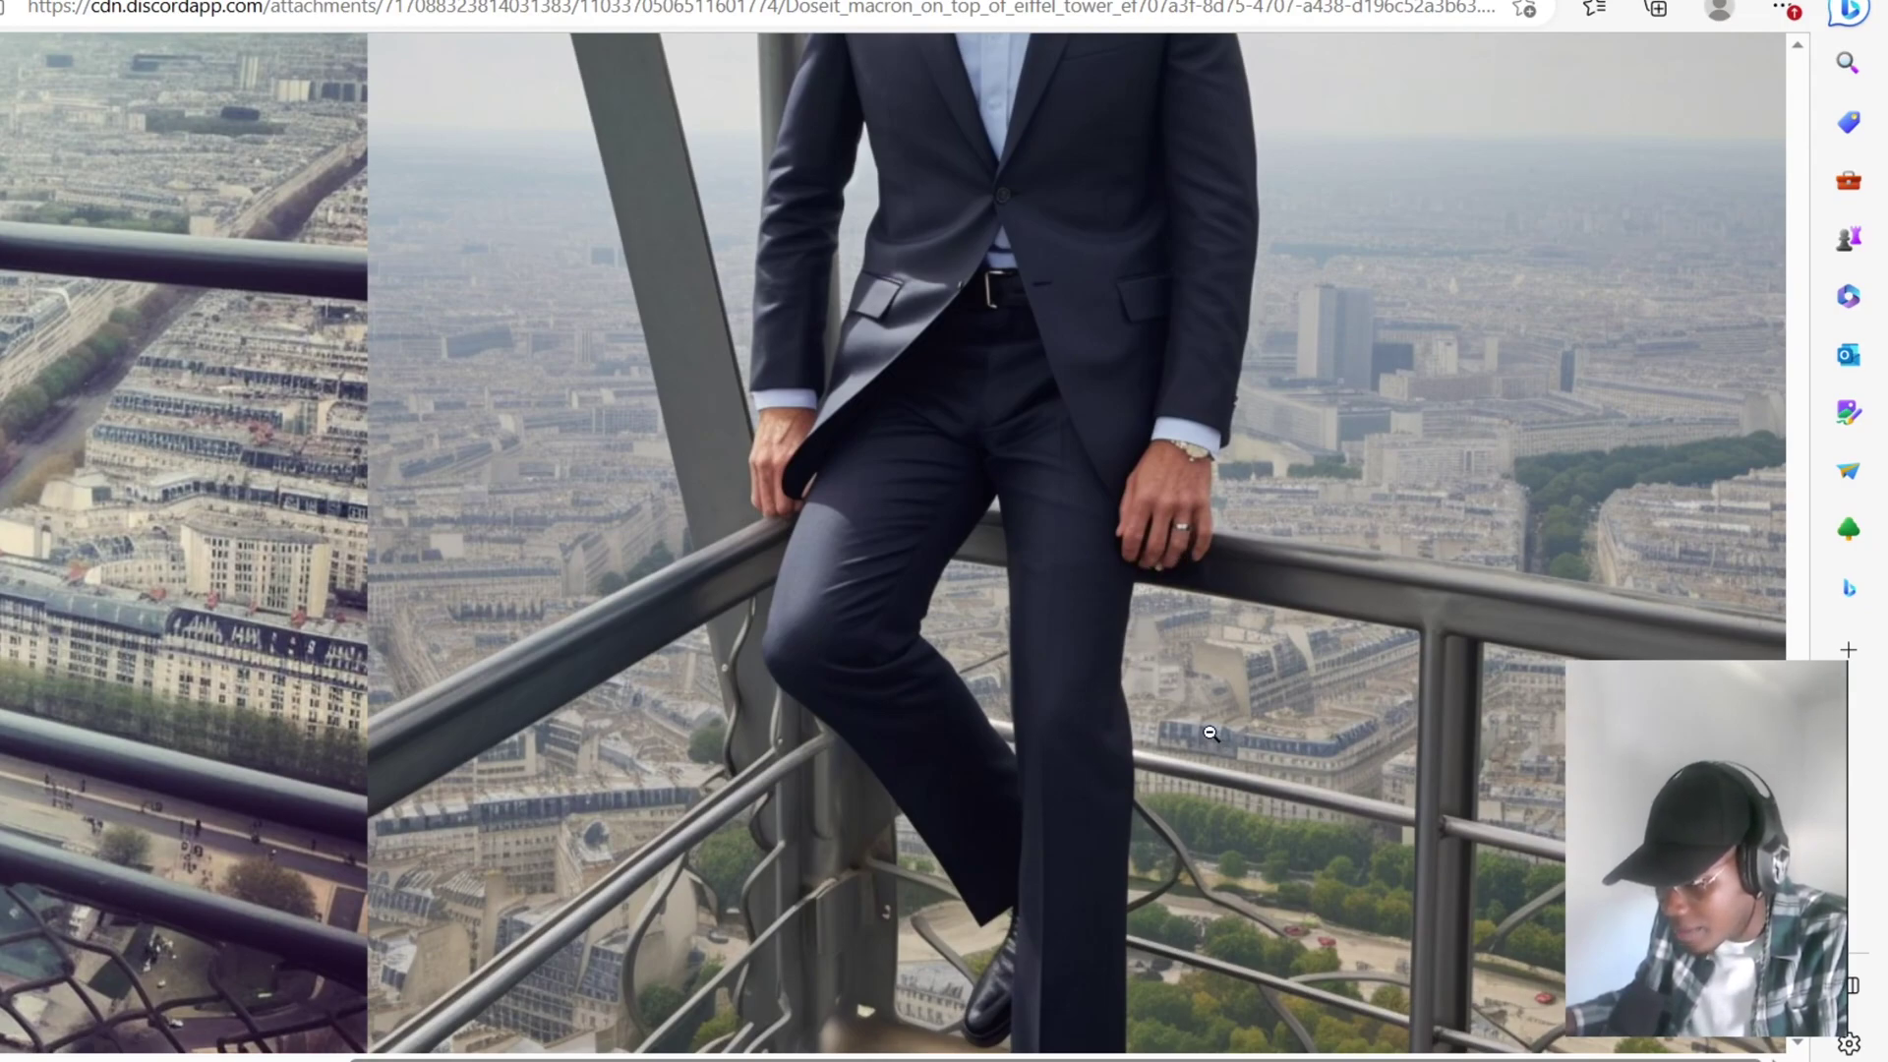
scroll(1208, 733, "up", 5)
scroll(1209, 732, "up", 10)
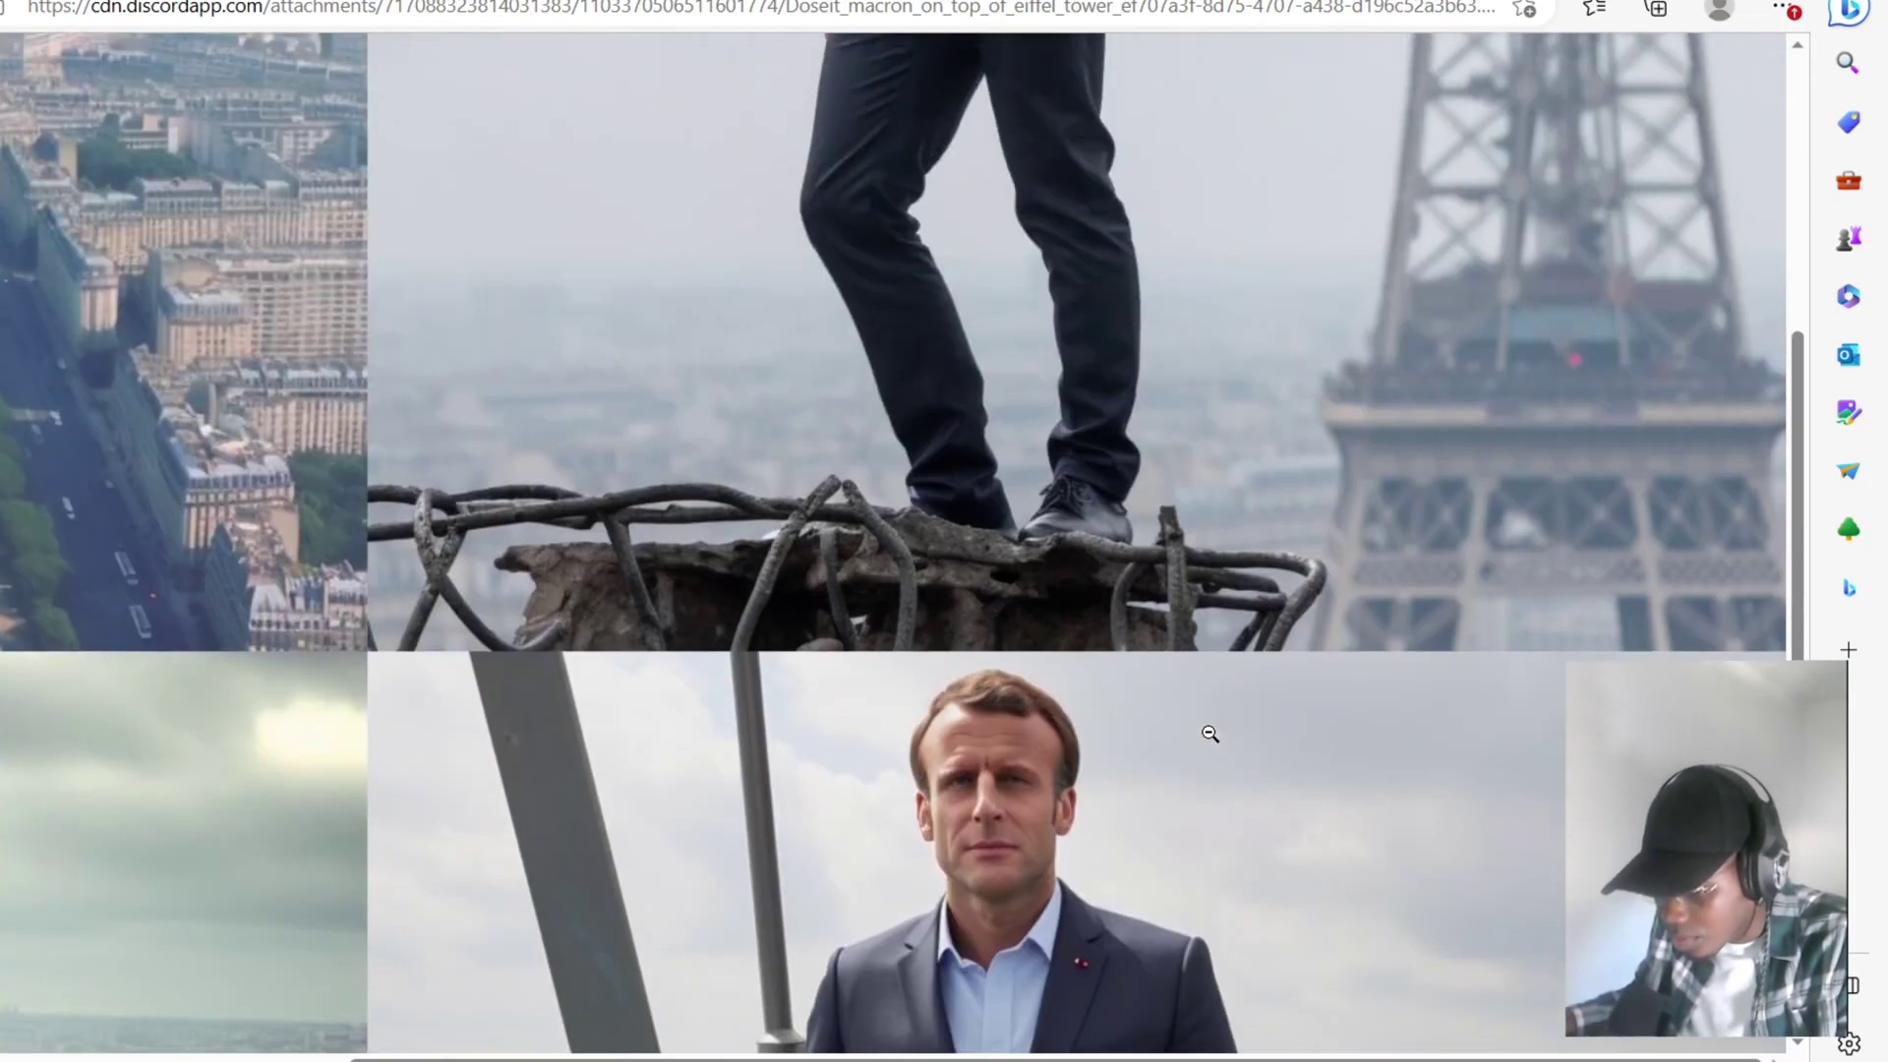
scroll(1209, 734, "up", 3)
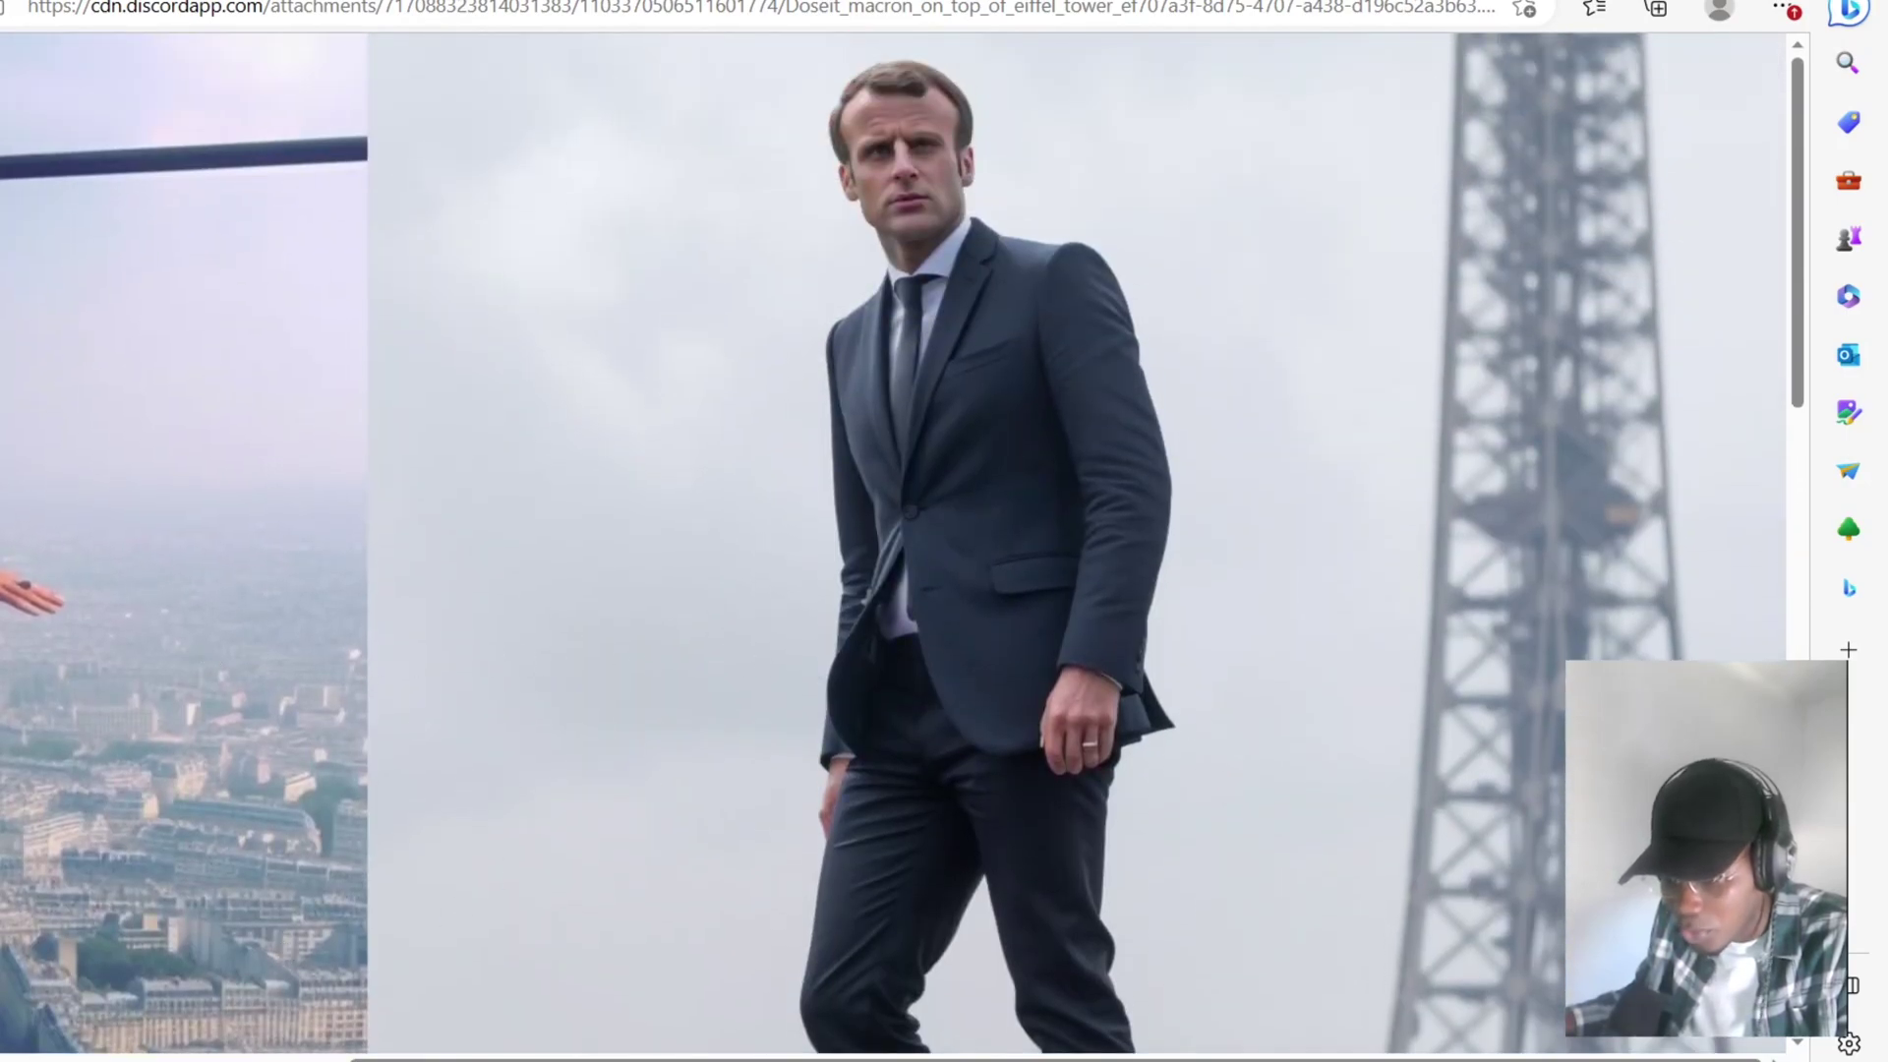
Examine the Eiffel Tower grid's two left-hand images and lower-right image at full resolution, and return to the général channel in Discord.
scroll(205, 1036, "left", 8)
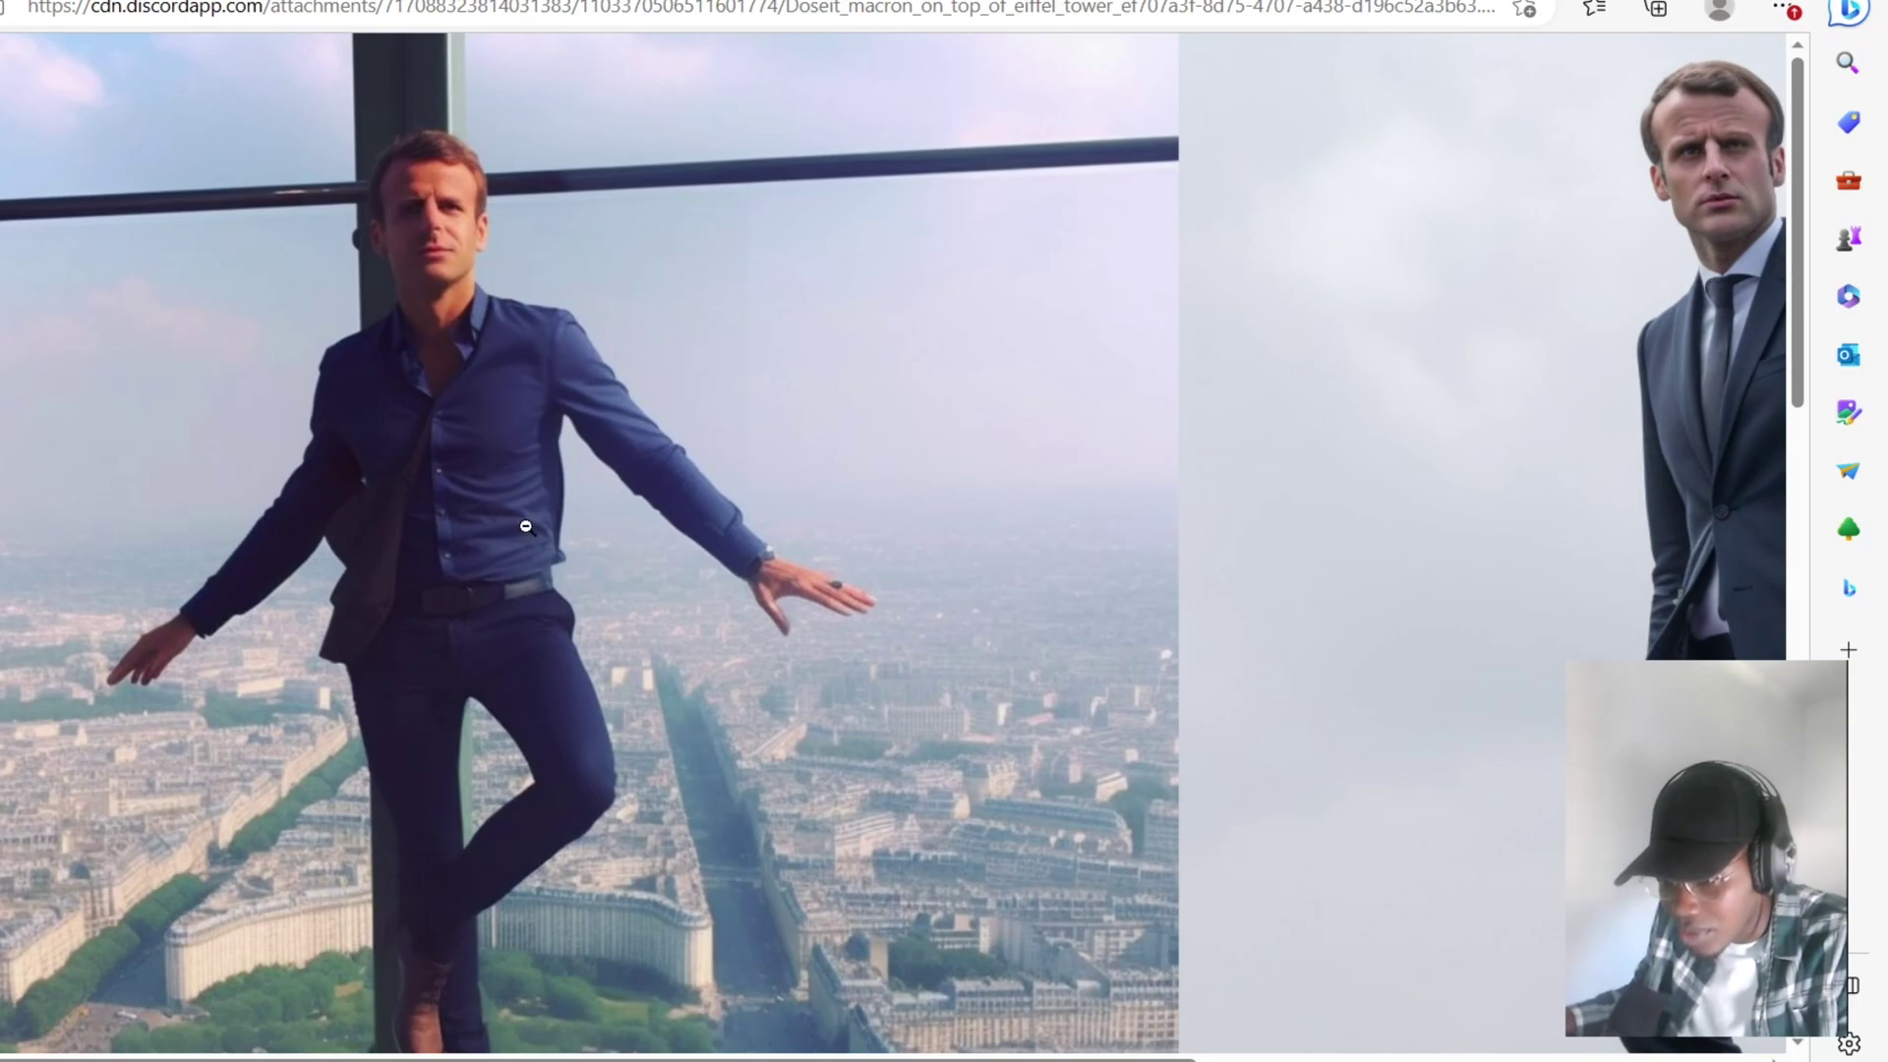
scroll(528, 529, "down", 5)
scroll(528, 528, "up", 4)
scroll(527, 528, "down", 10)
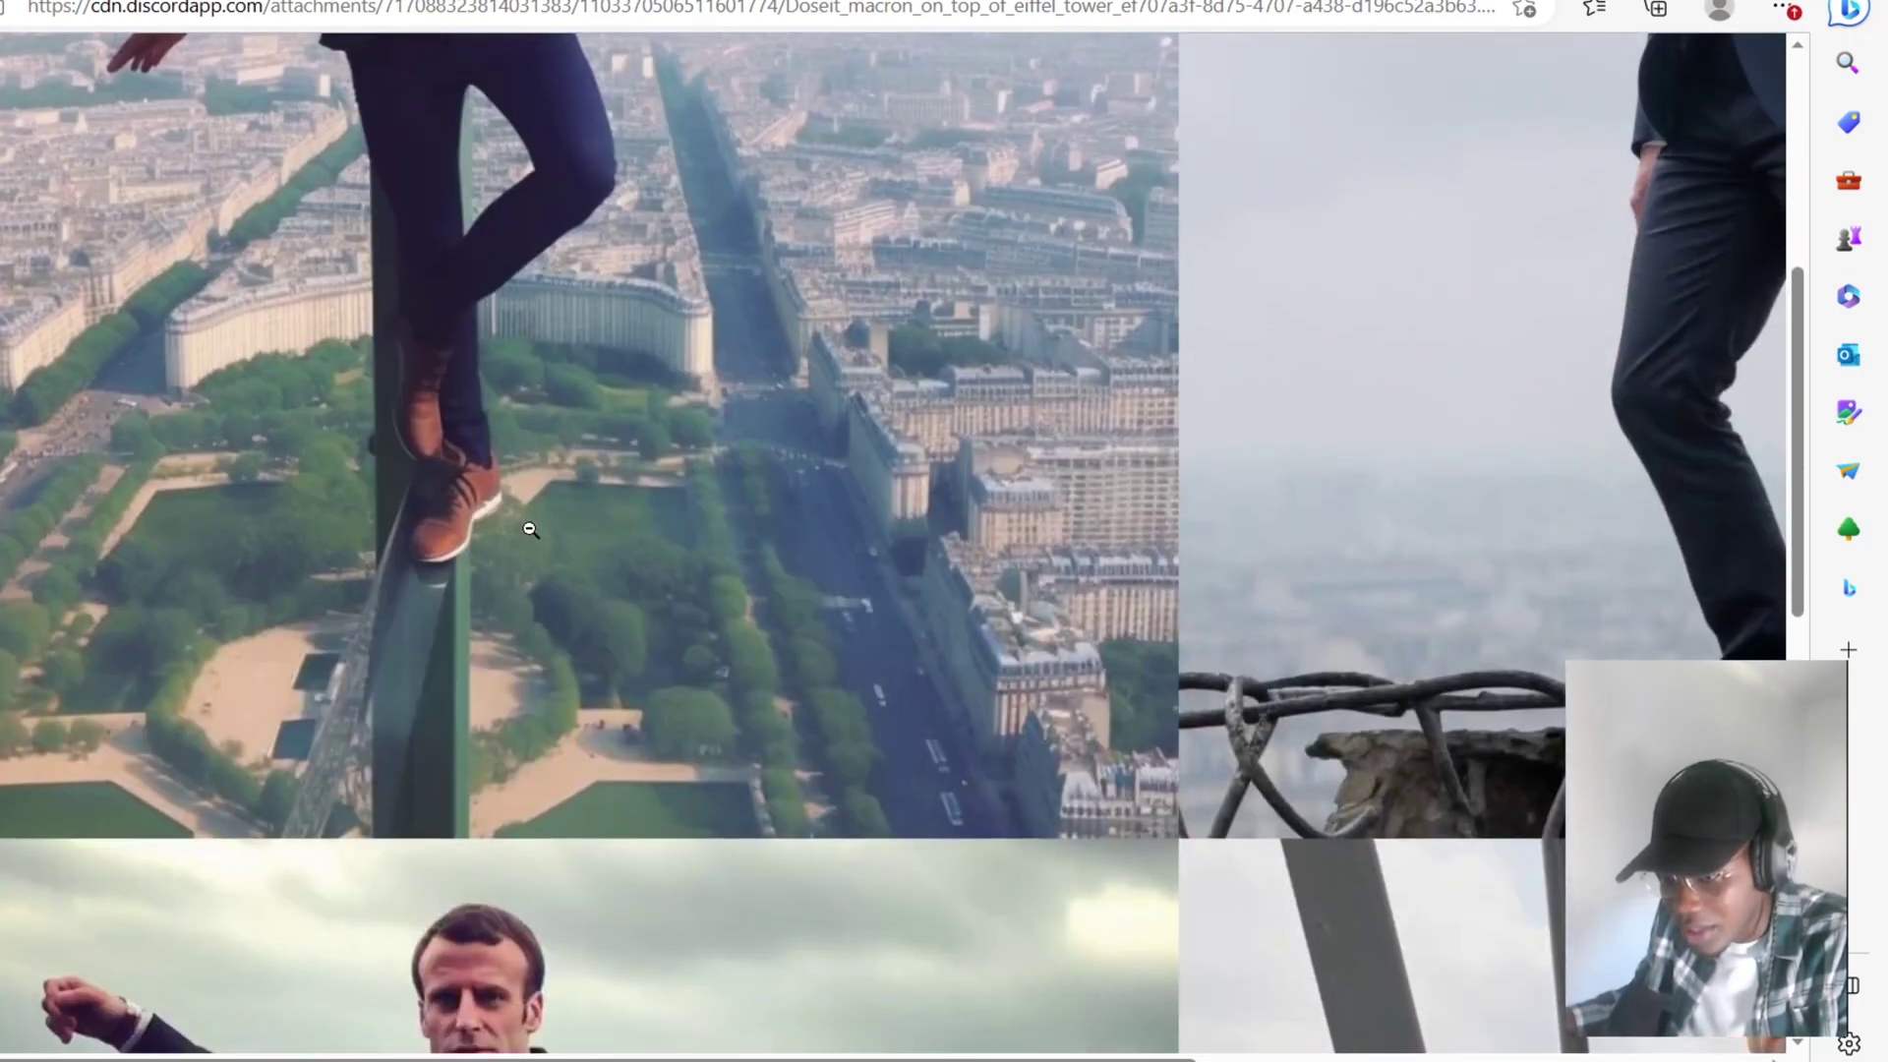
scroll(533, 531, "up", 2)
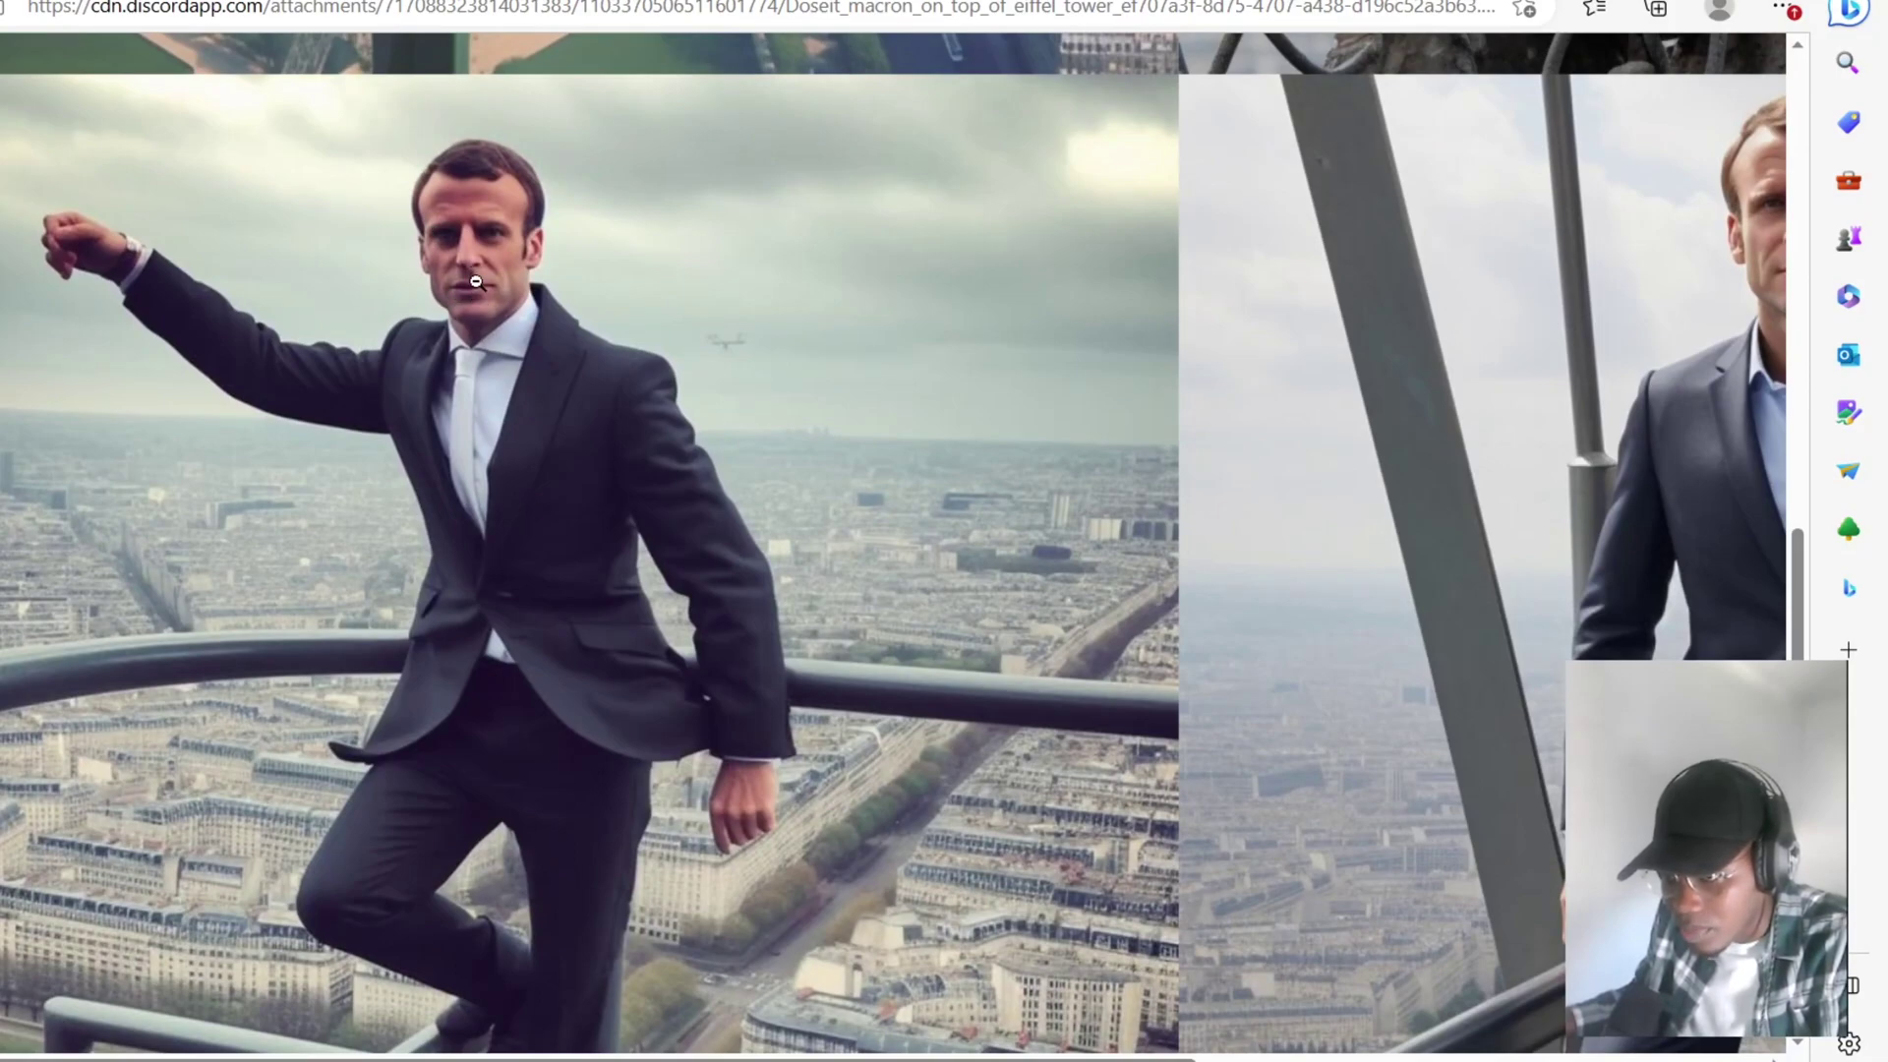
scroll(503, 334, "down", 5)
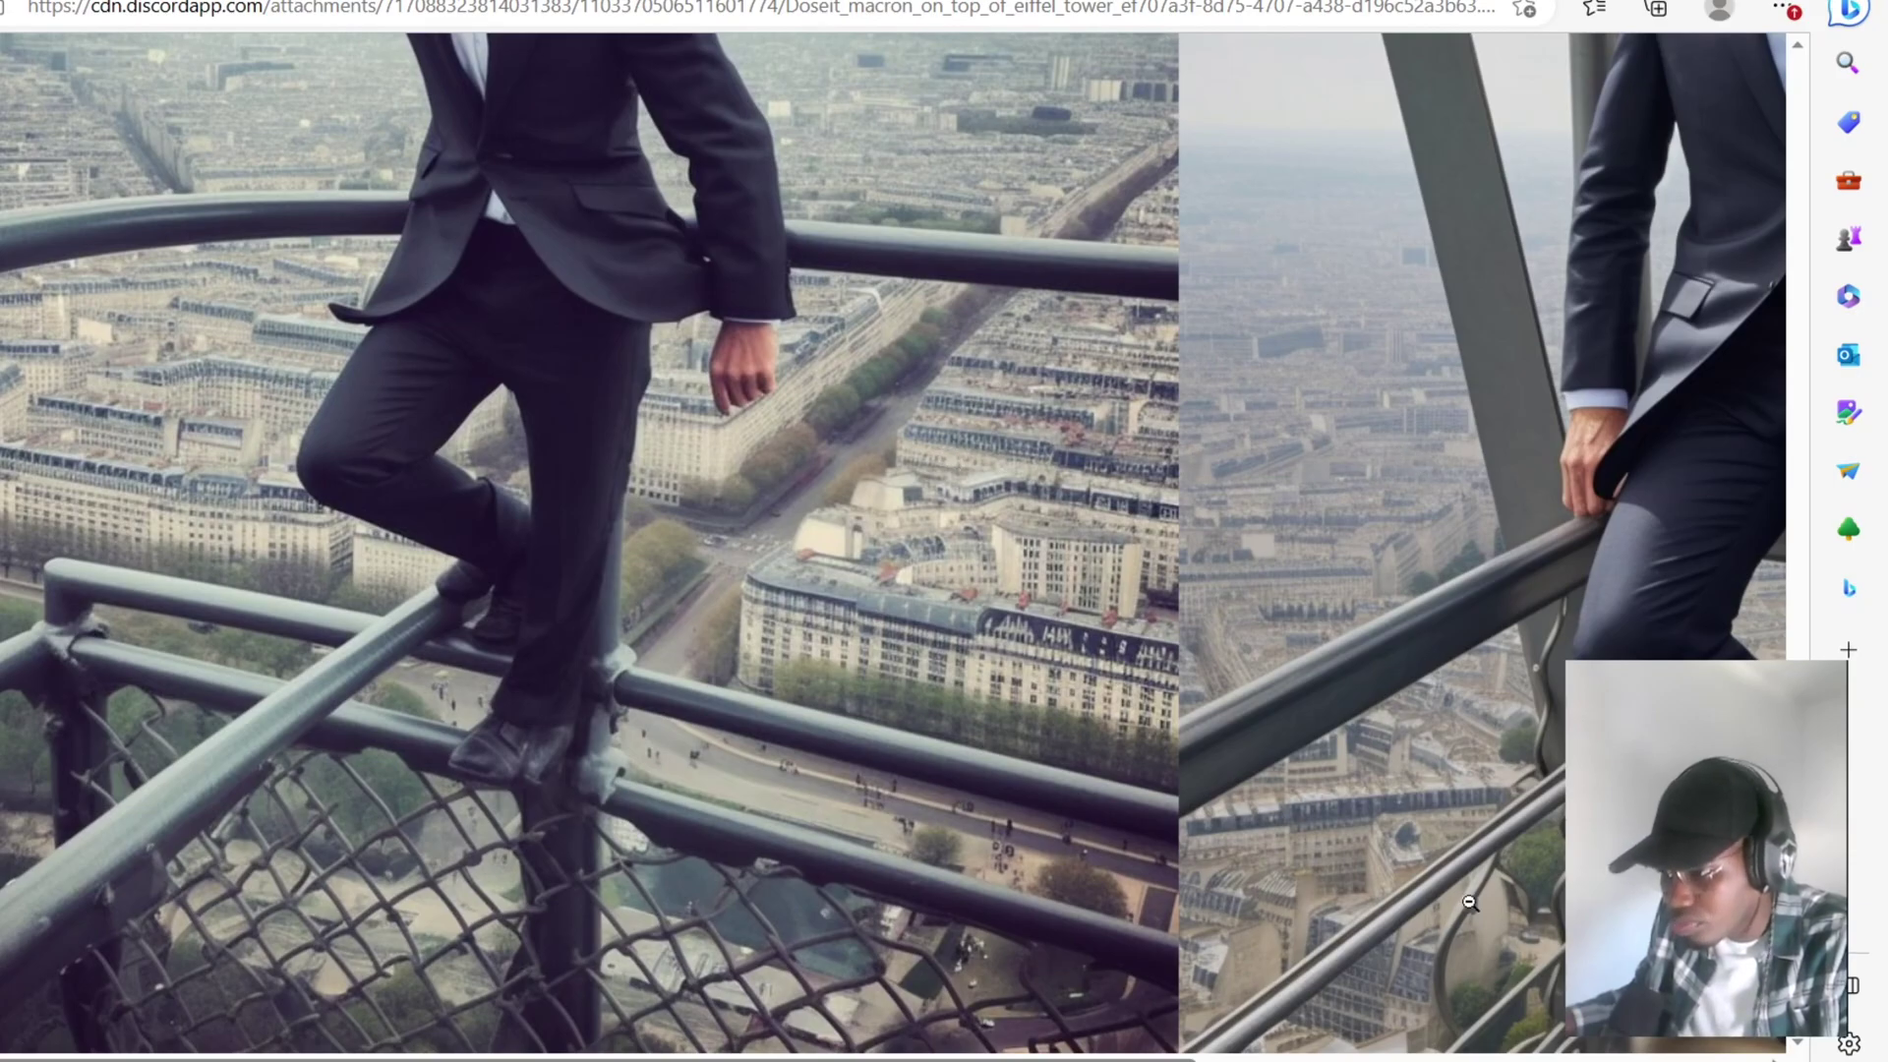
scroll(1504, 954, "right", 7)
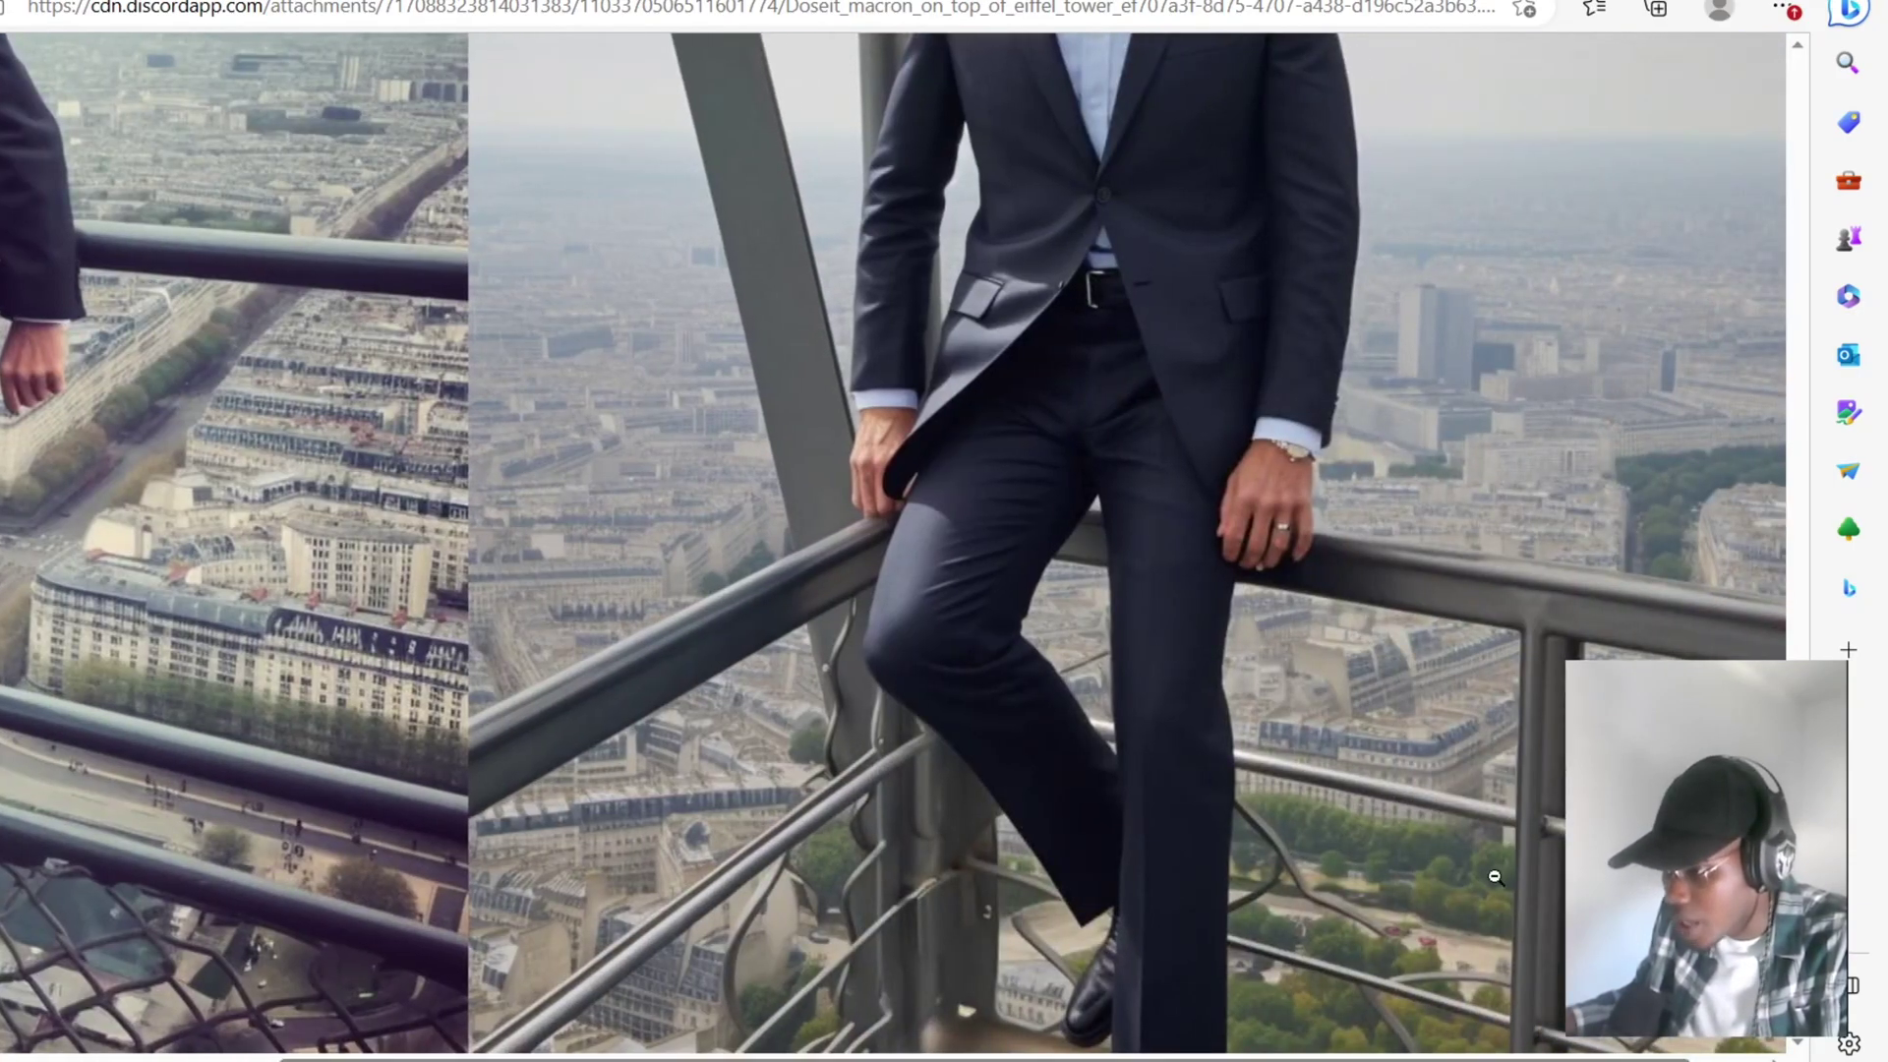
scroll(1490, 875, "up", 8)
scroll(1496, 877, "up", 6)
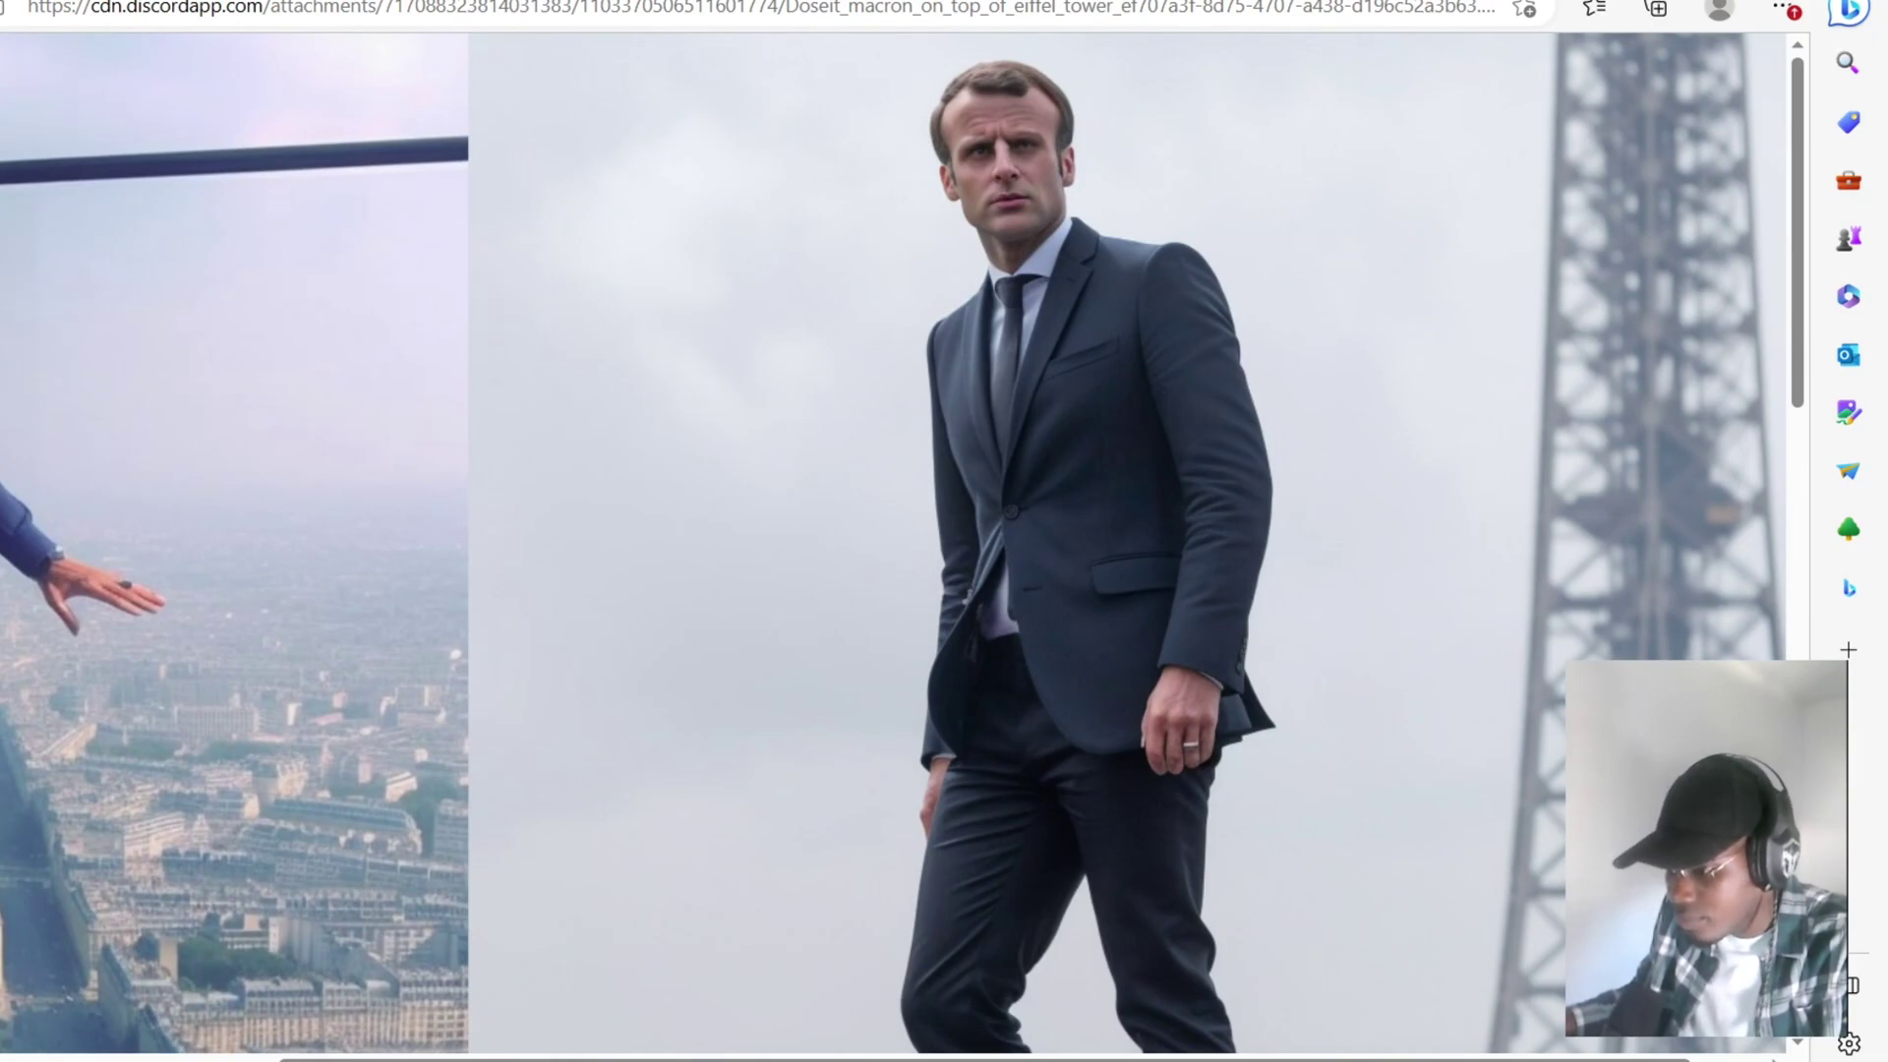
key("alt+Tab")
left_click(1261, 603)
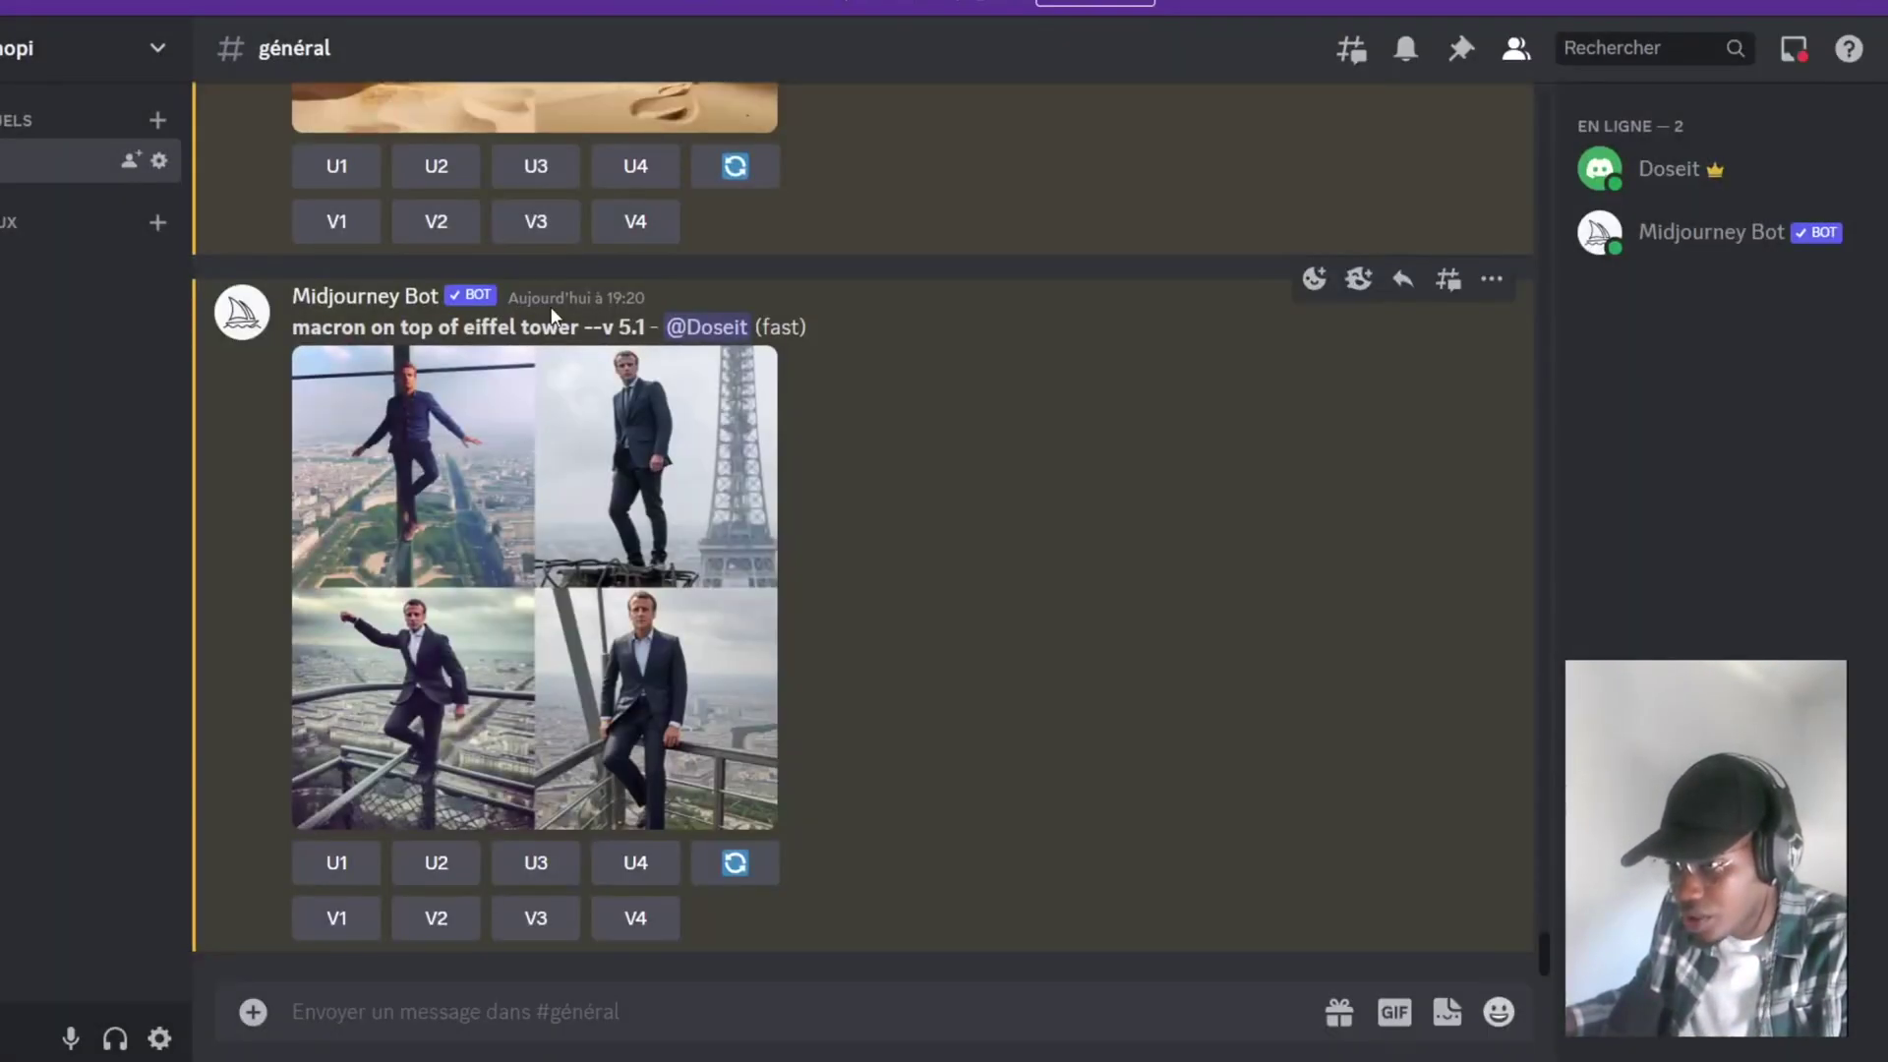
Enable RAW Mode for MJ version 5.1 in the Midjourney Bot settings message dated 3 mai 2023.
scroll(1264, 598, "up", 10)
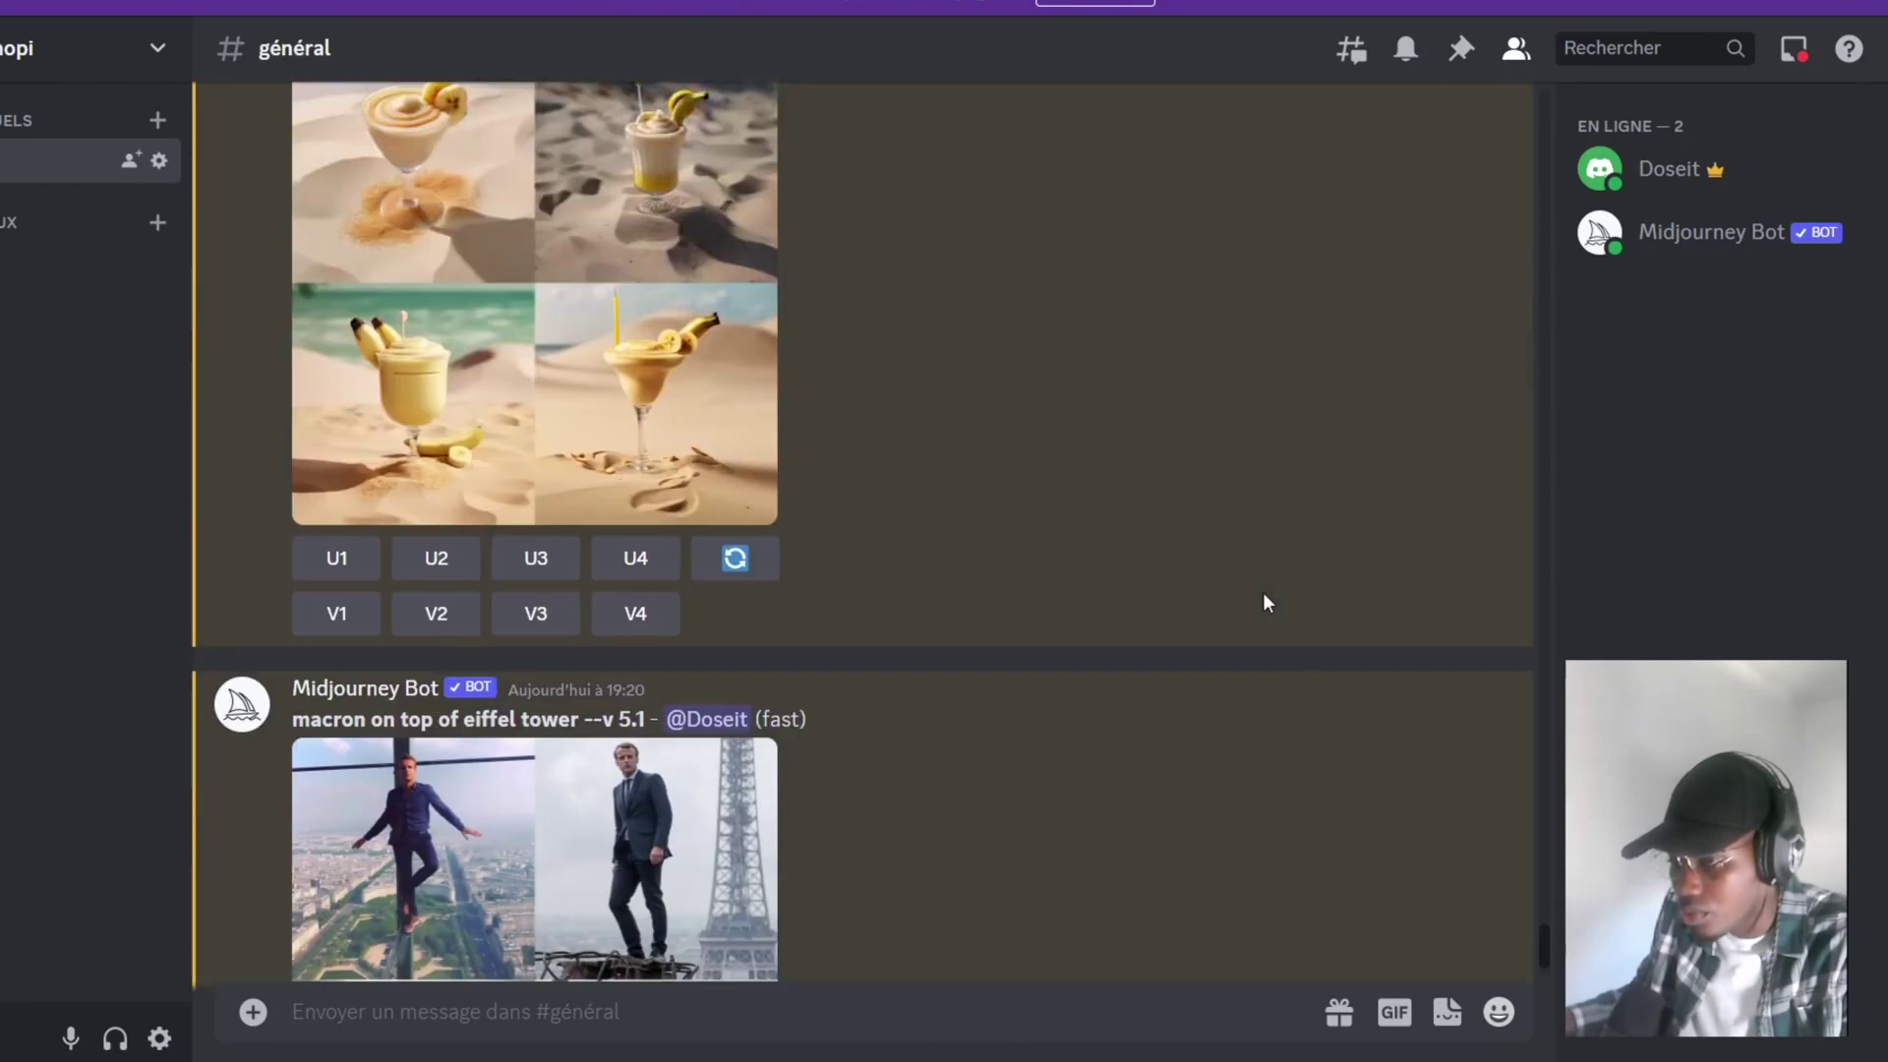
scroll(1266, 602, "up", 5)
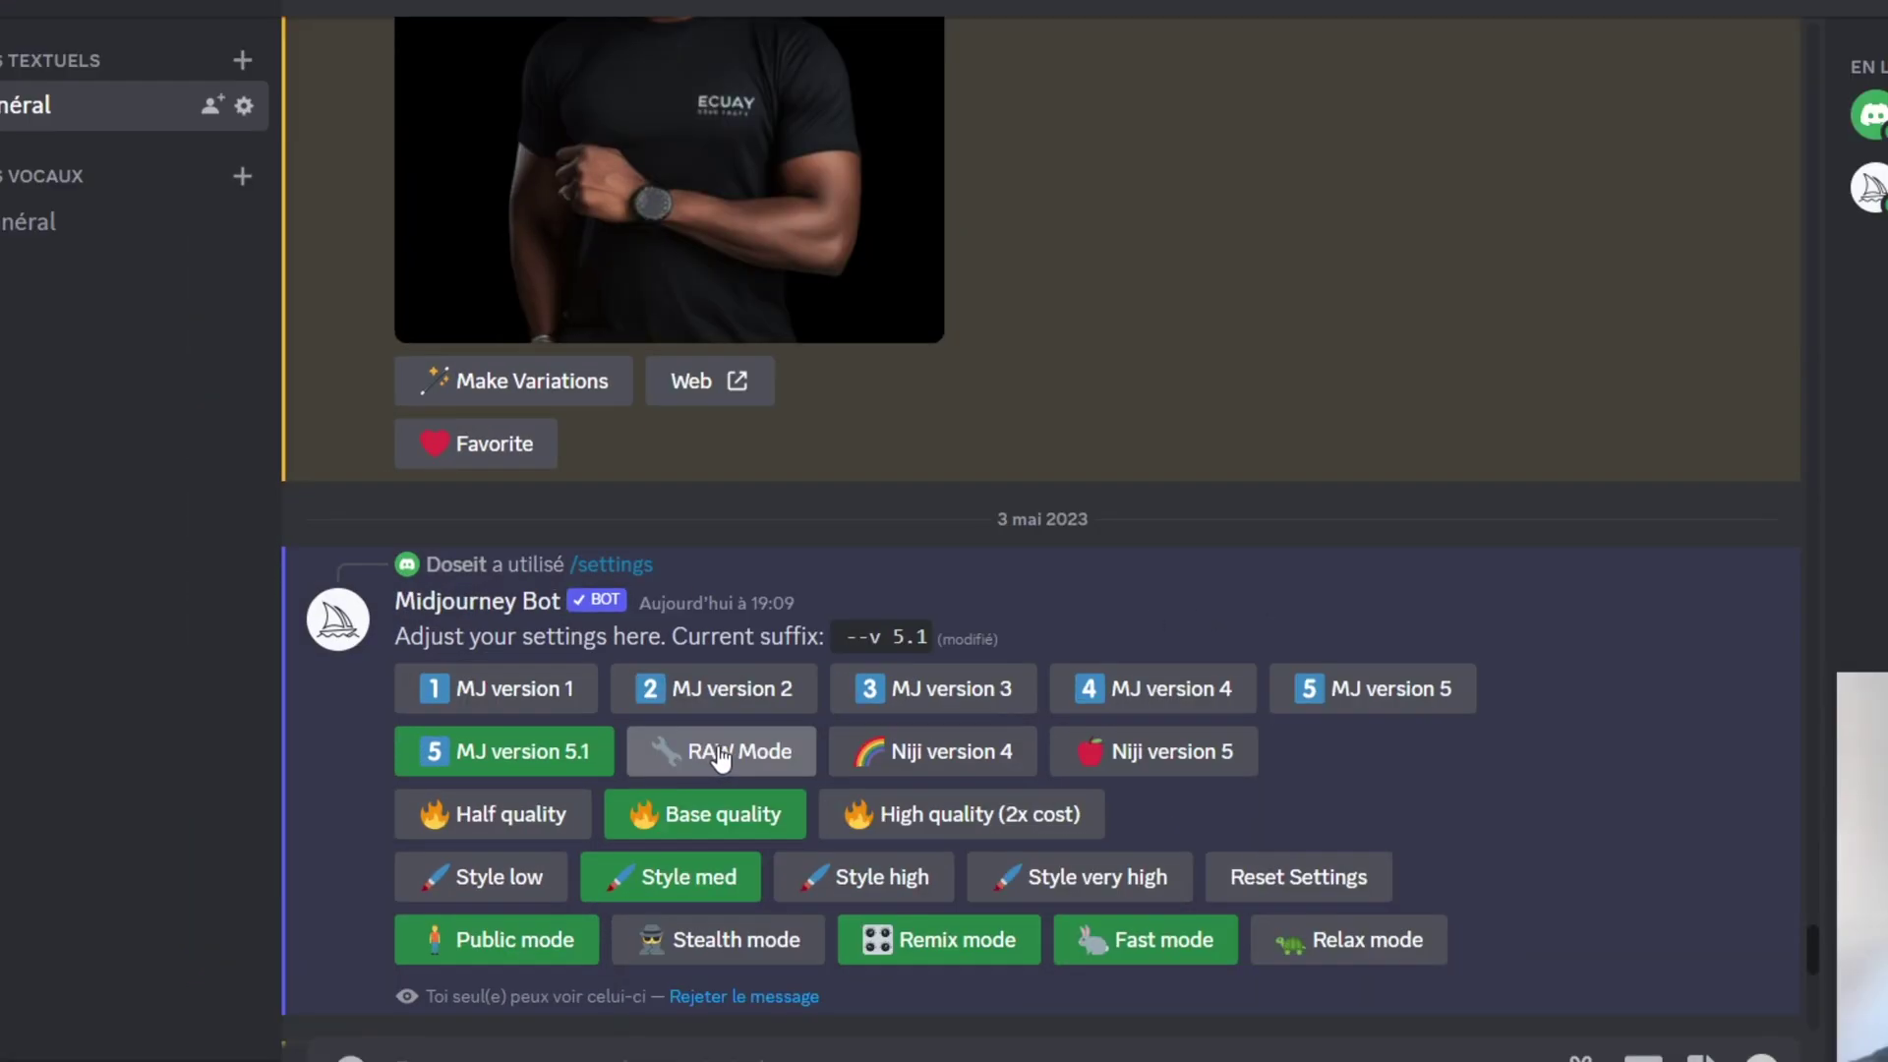
left_click(575, 729)
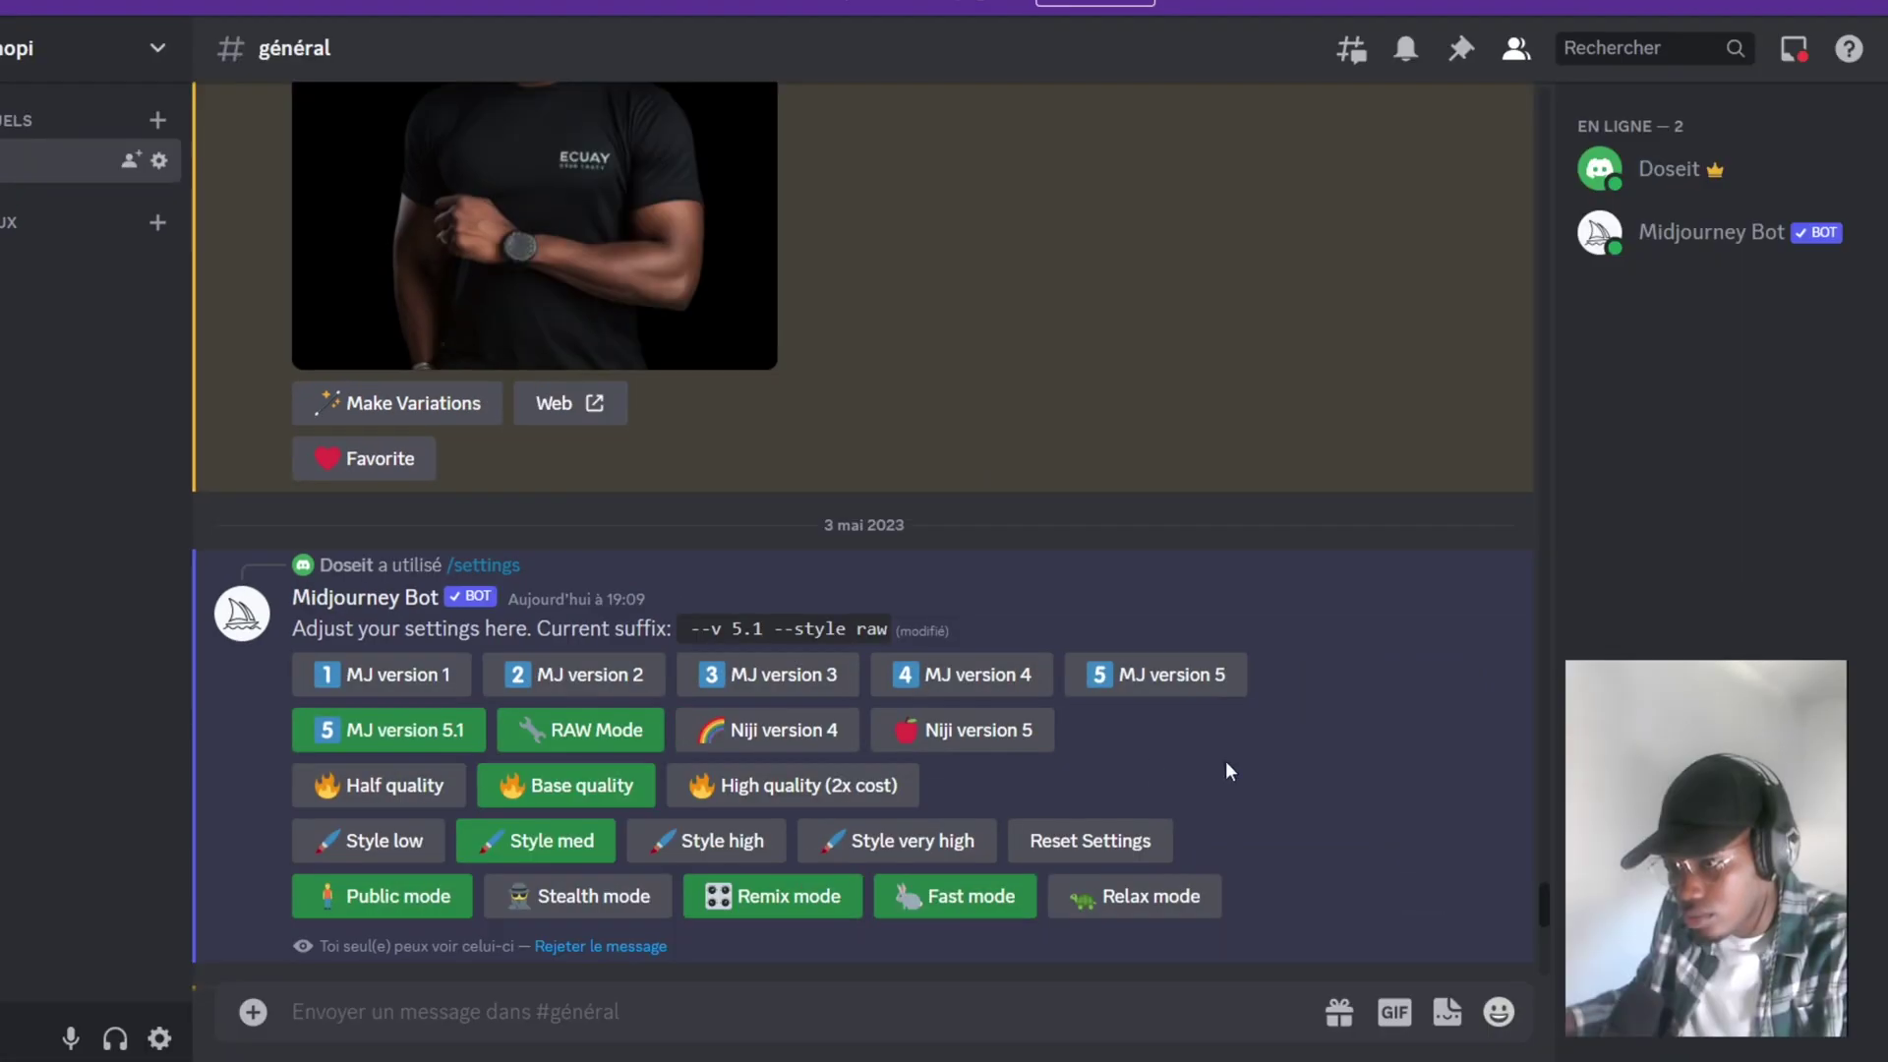
Reuse the prompt "macron on top of eiffel tower" from the latest grid to generate new images with /imagine.
scroll(1220, 777, "down", 15)
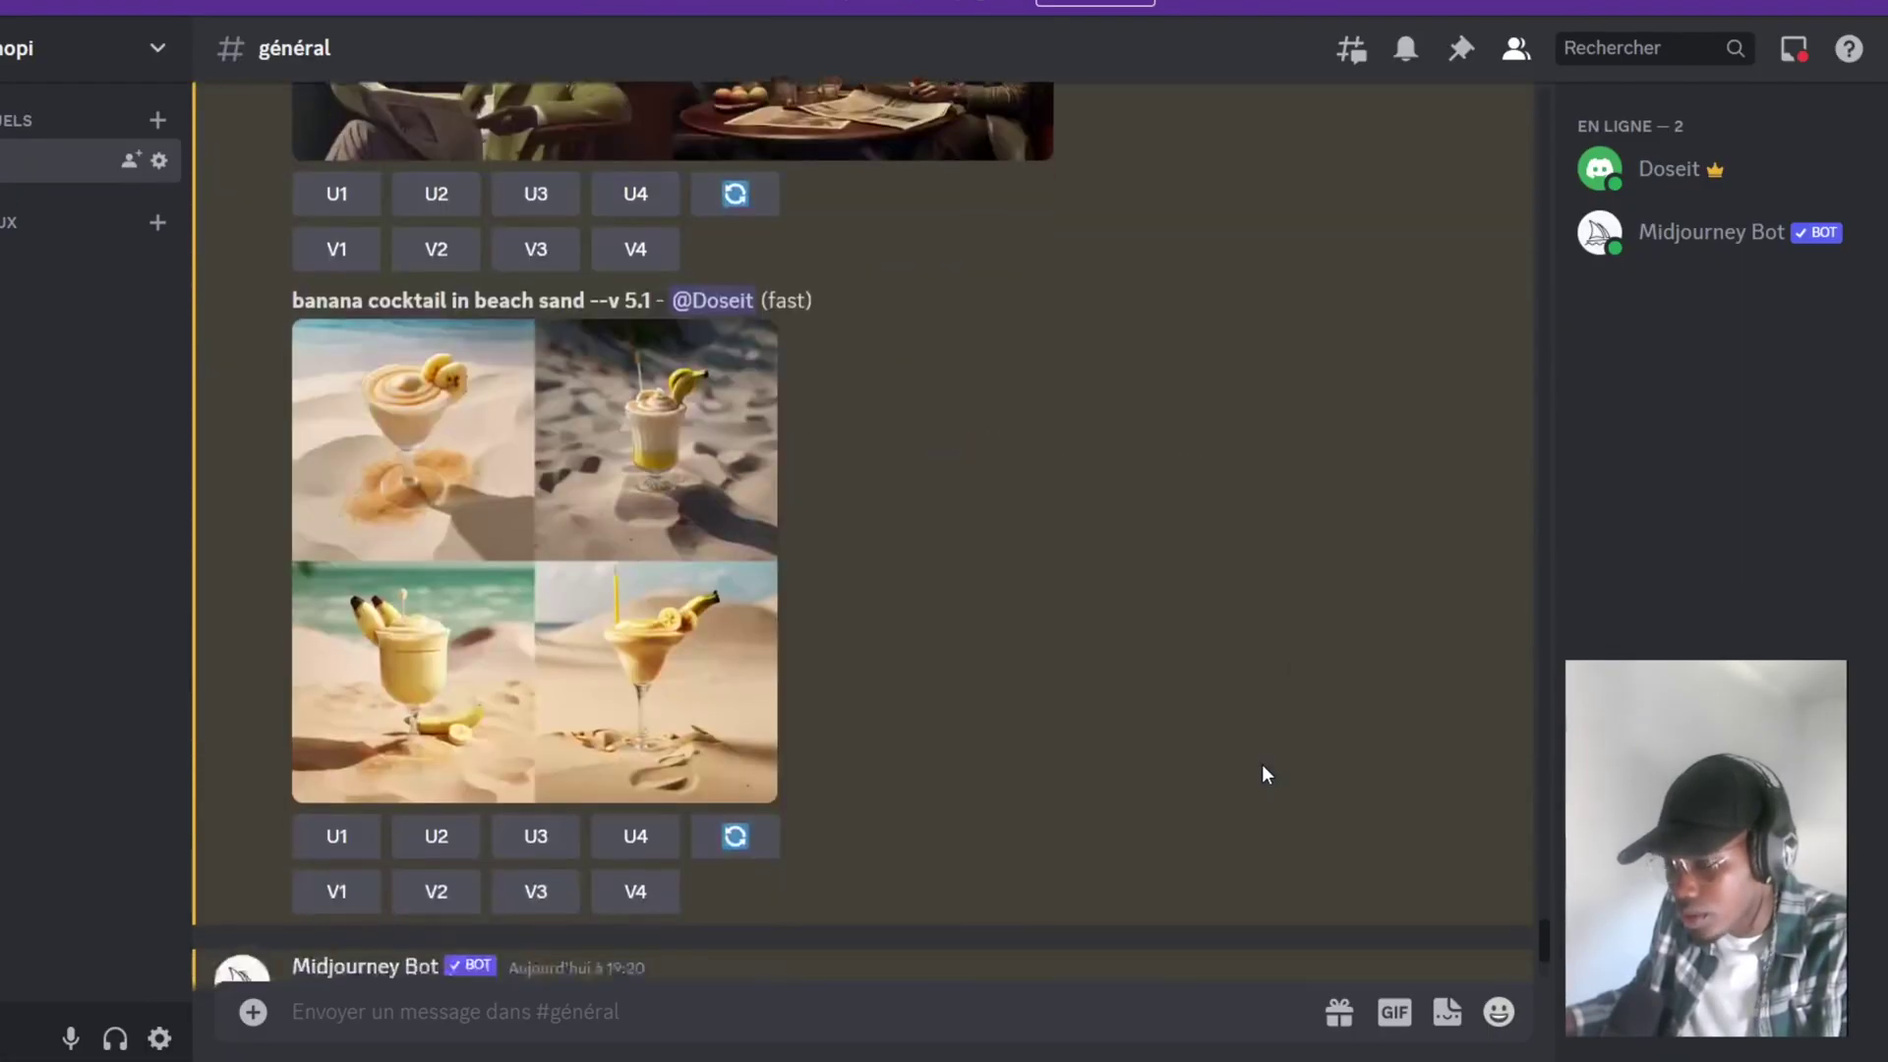
left_click_drag(294, 328, 587, 328)
key("ctrl+c")
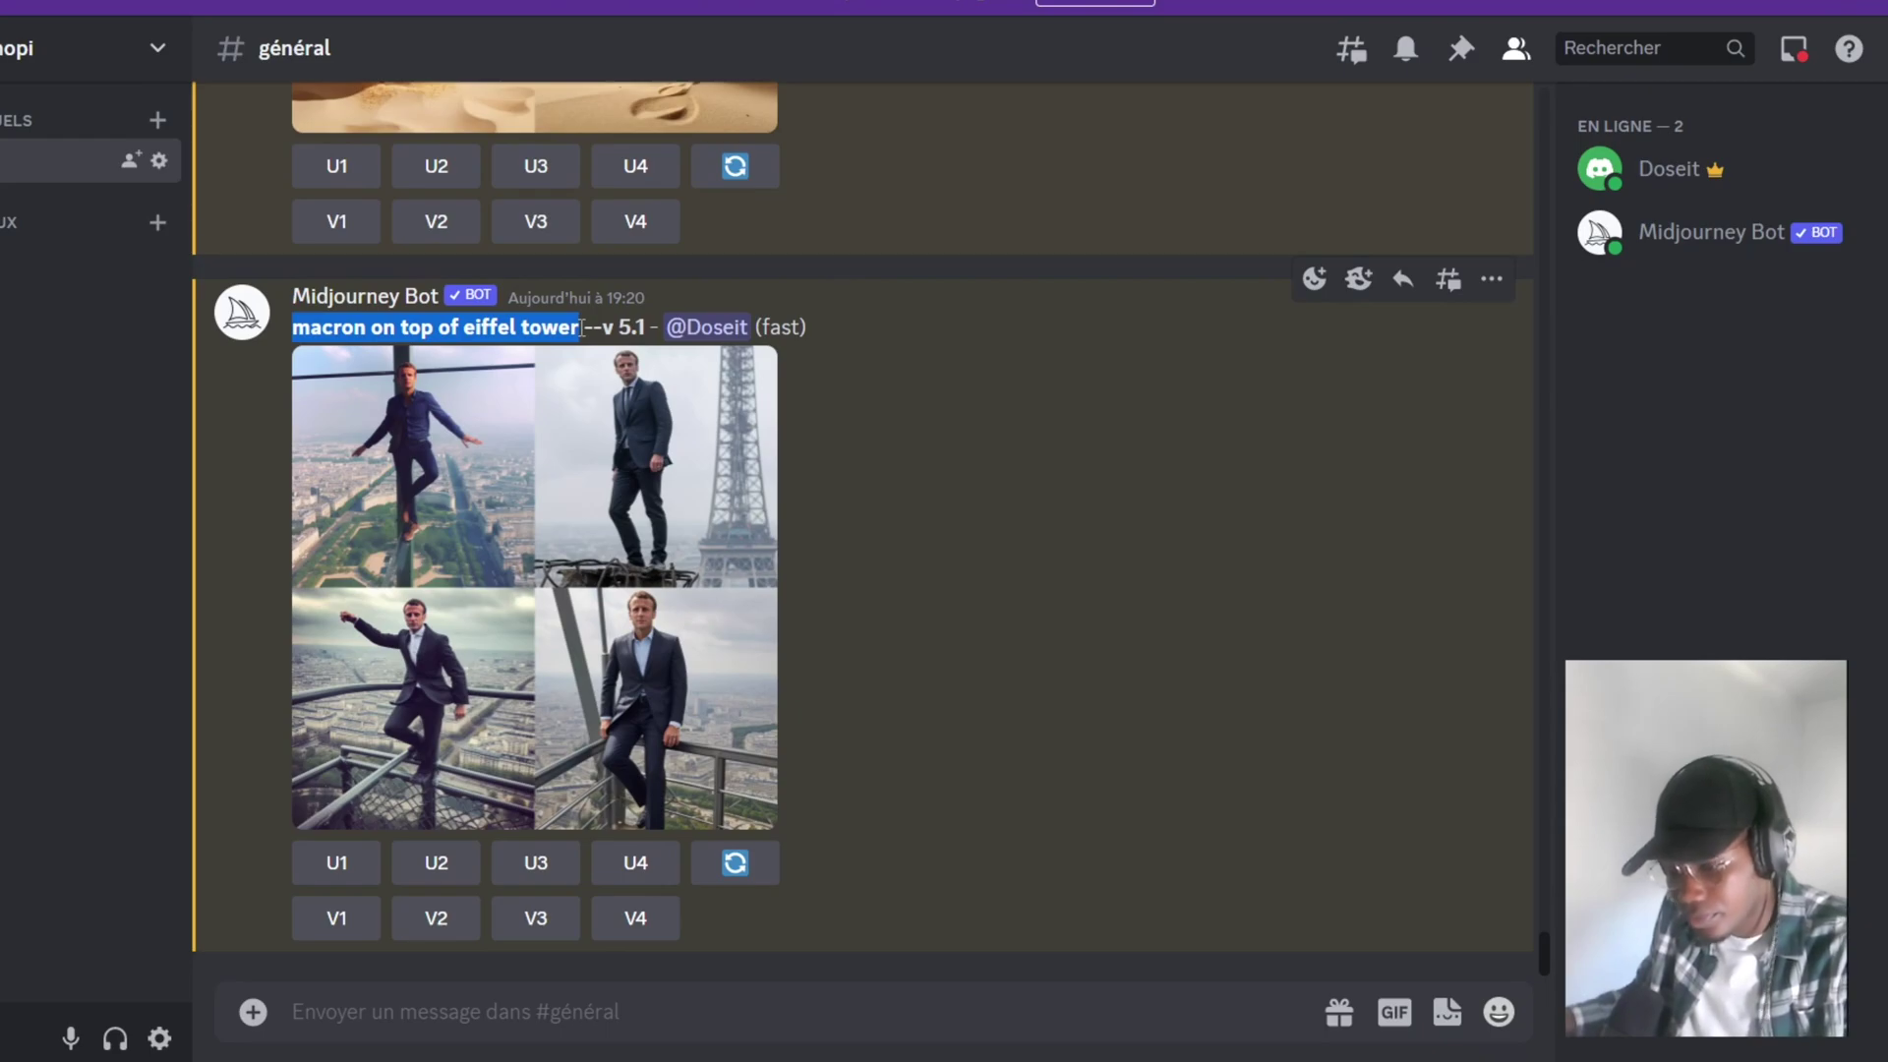
left_click(486, 1013)
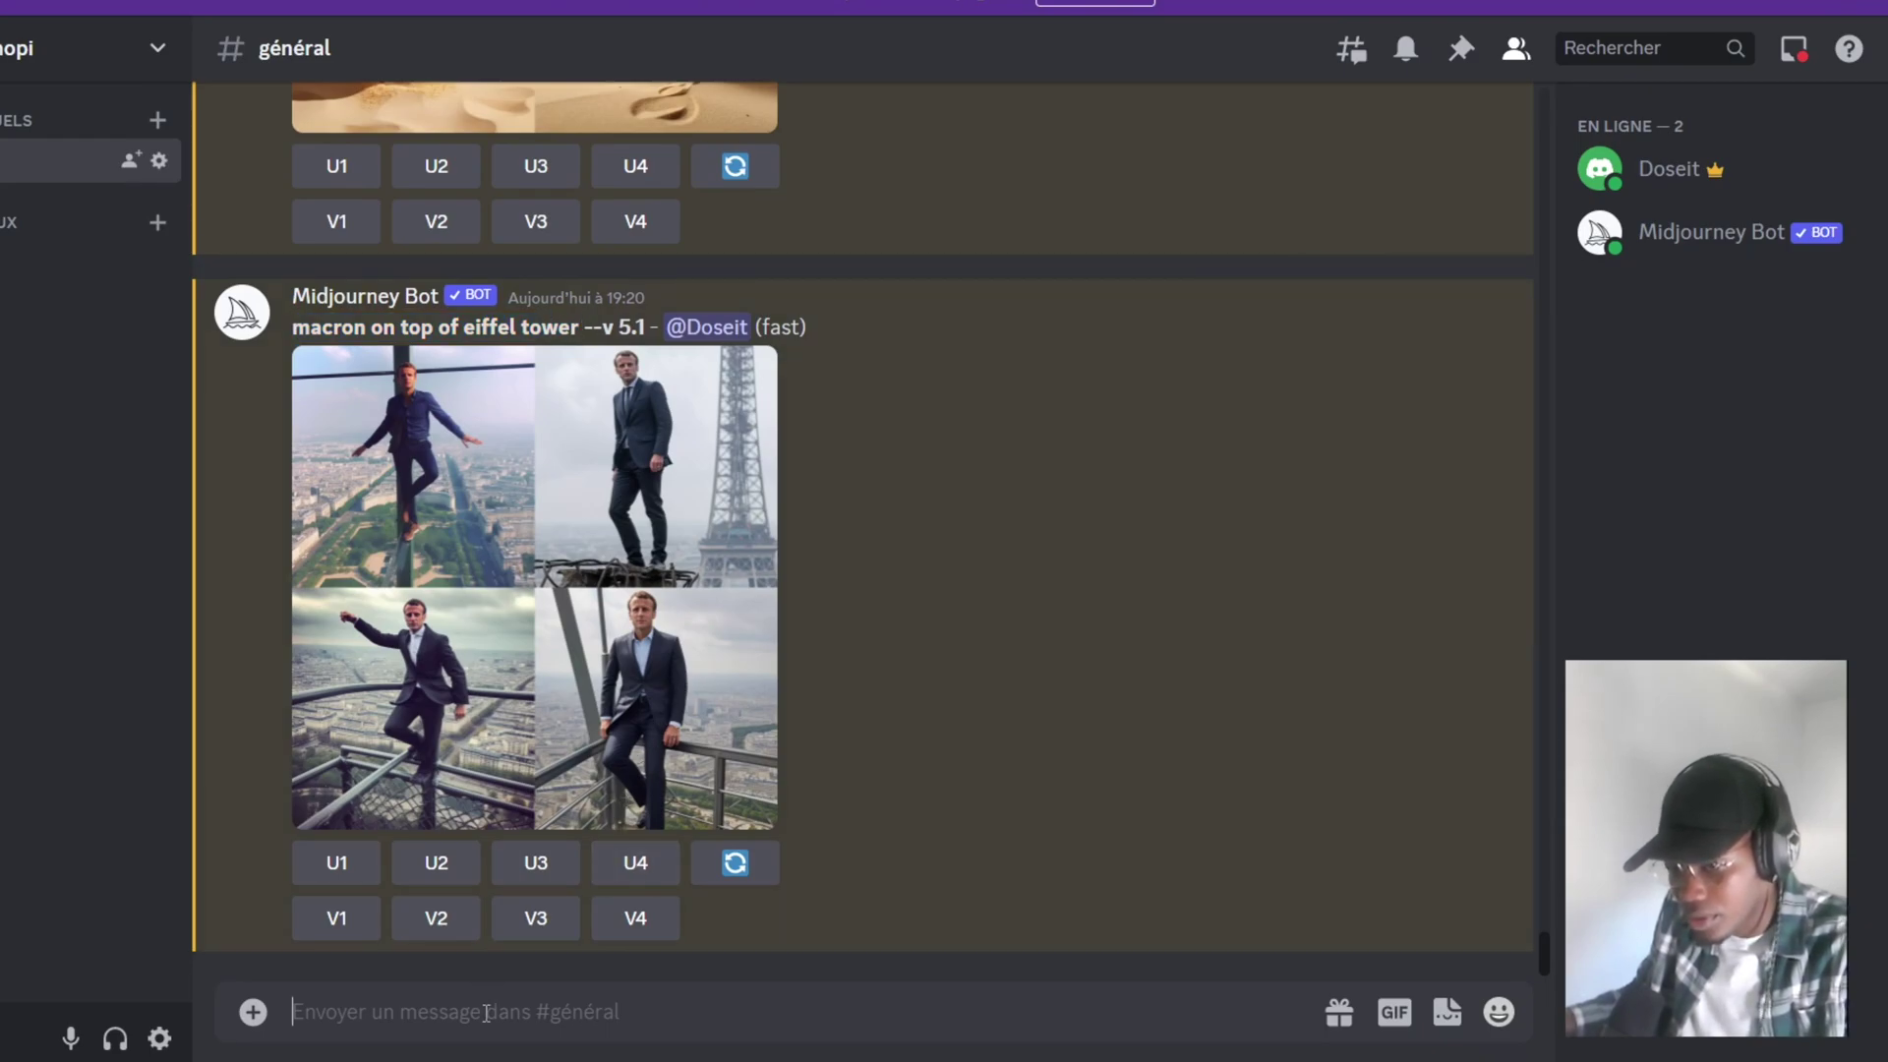
type("/imagine")
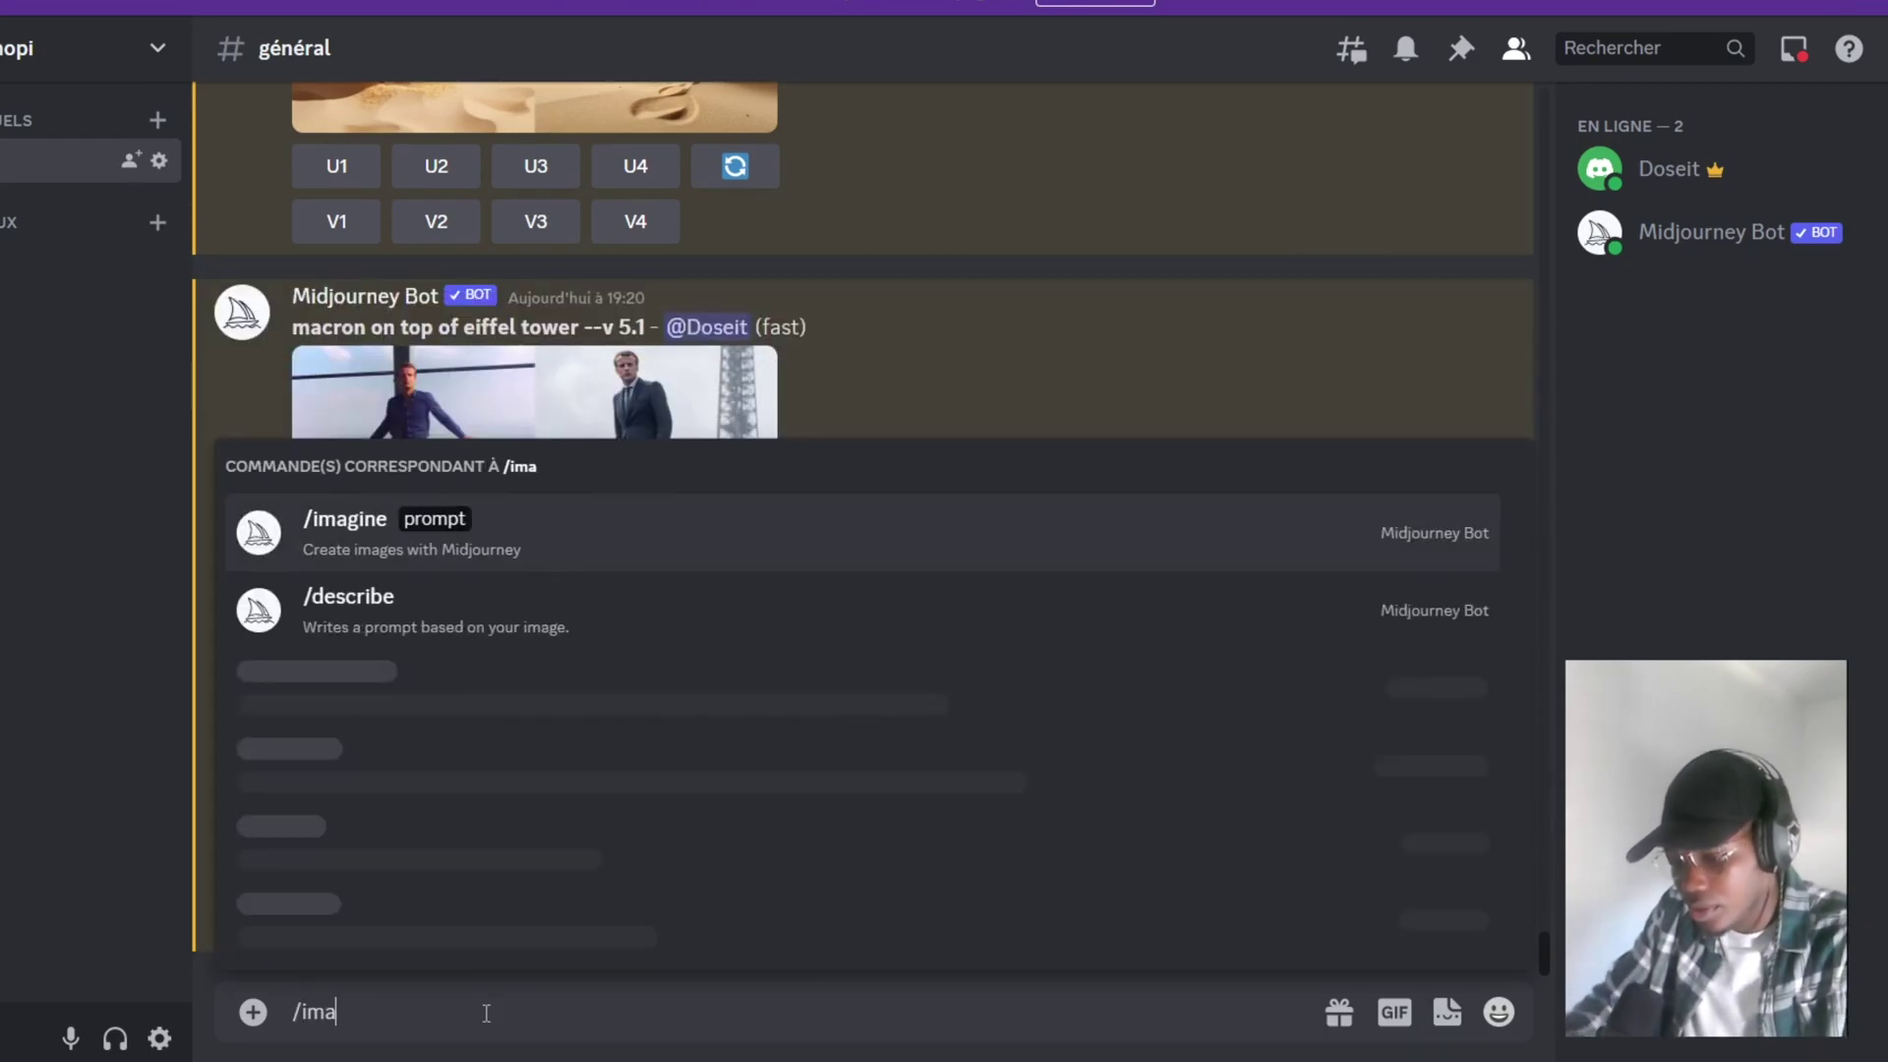
key("Tab")
key("ctrl+v")
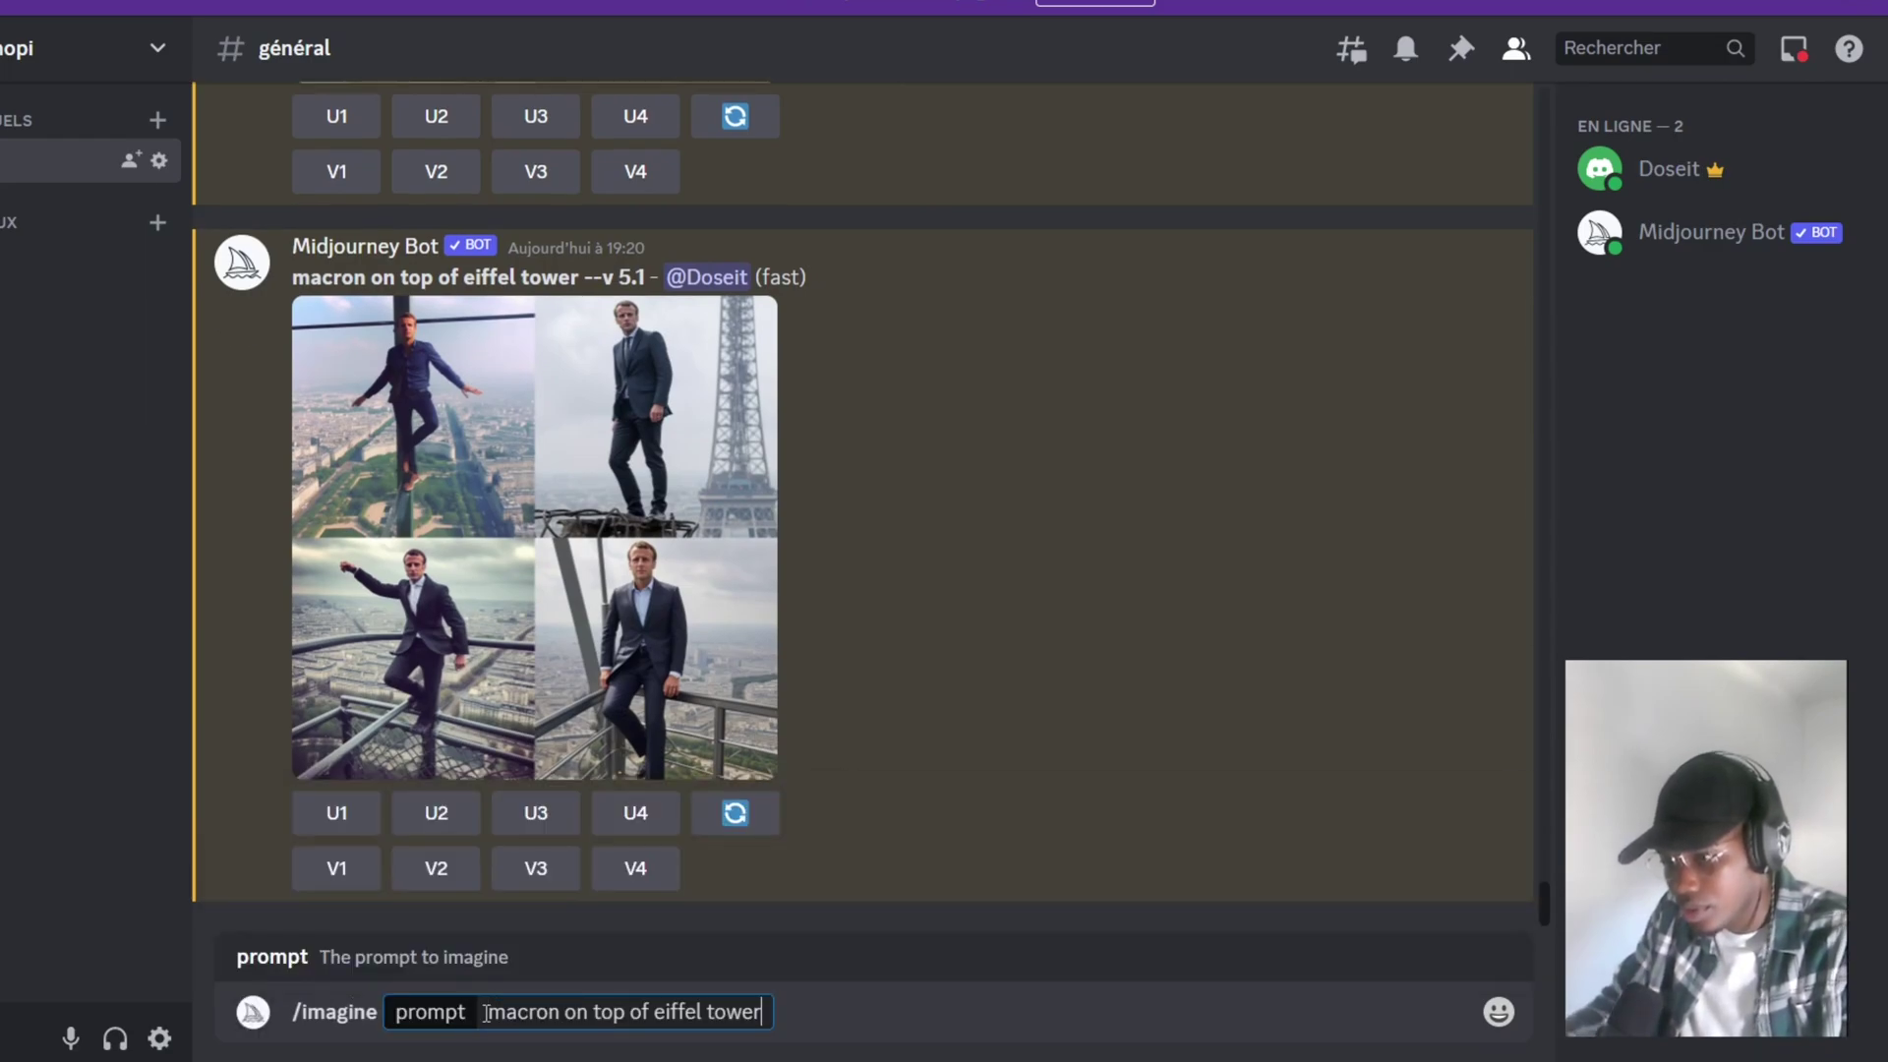
key("Return")
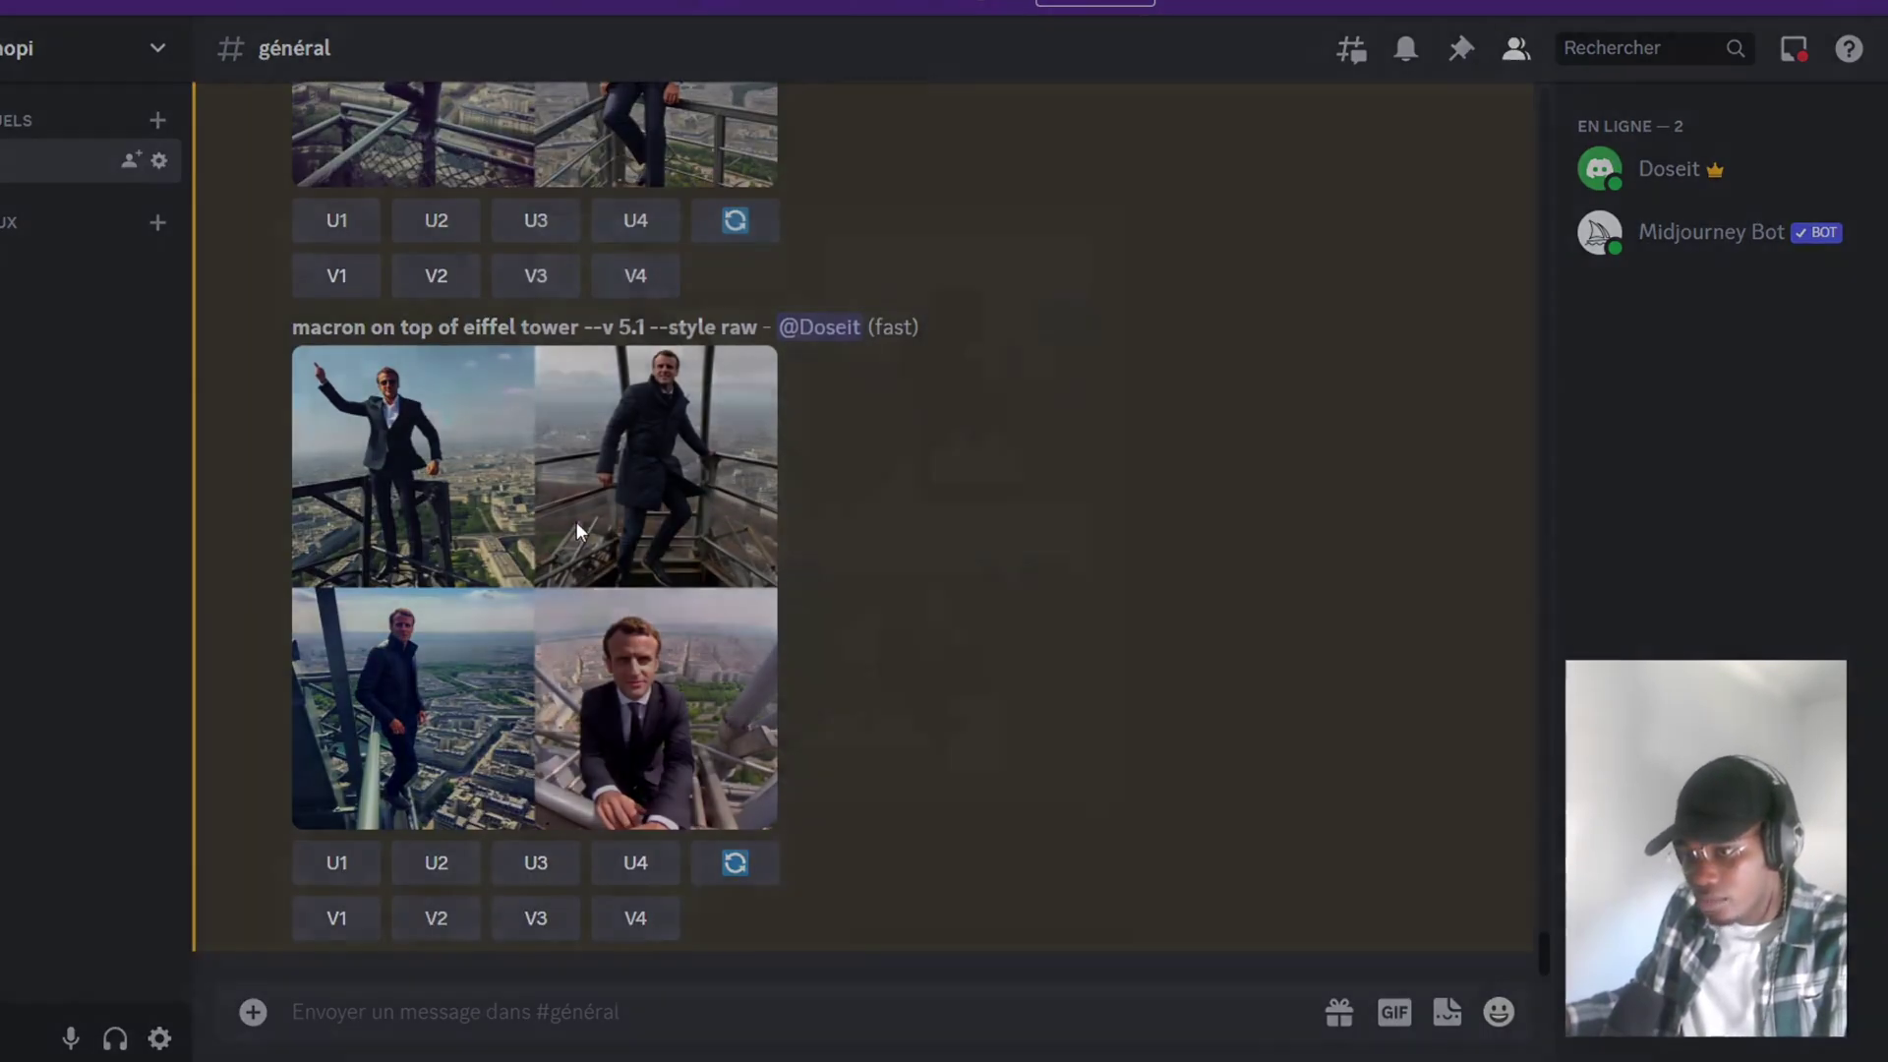
Open the raw-style Eiffel Tower grid in the web browser and examine its upper-right image at full resolution.
left_click(578, 532)
left_click(548, 897)
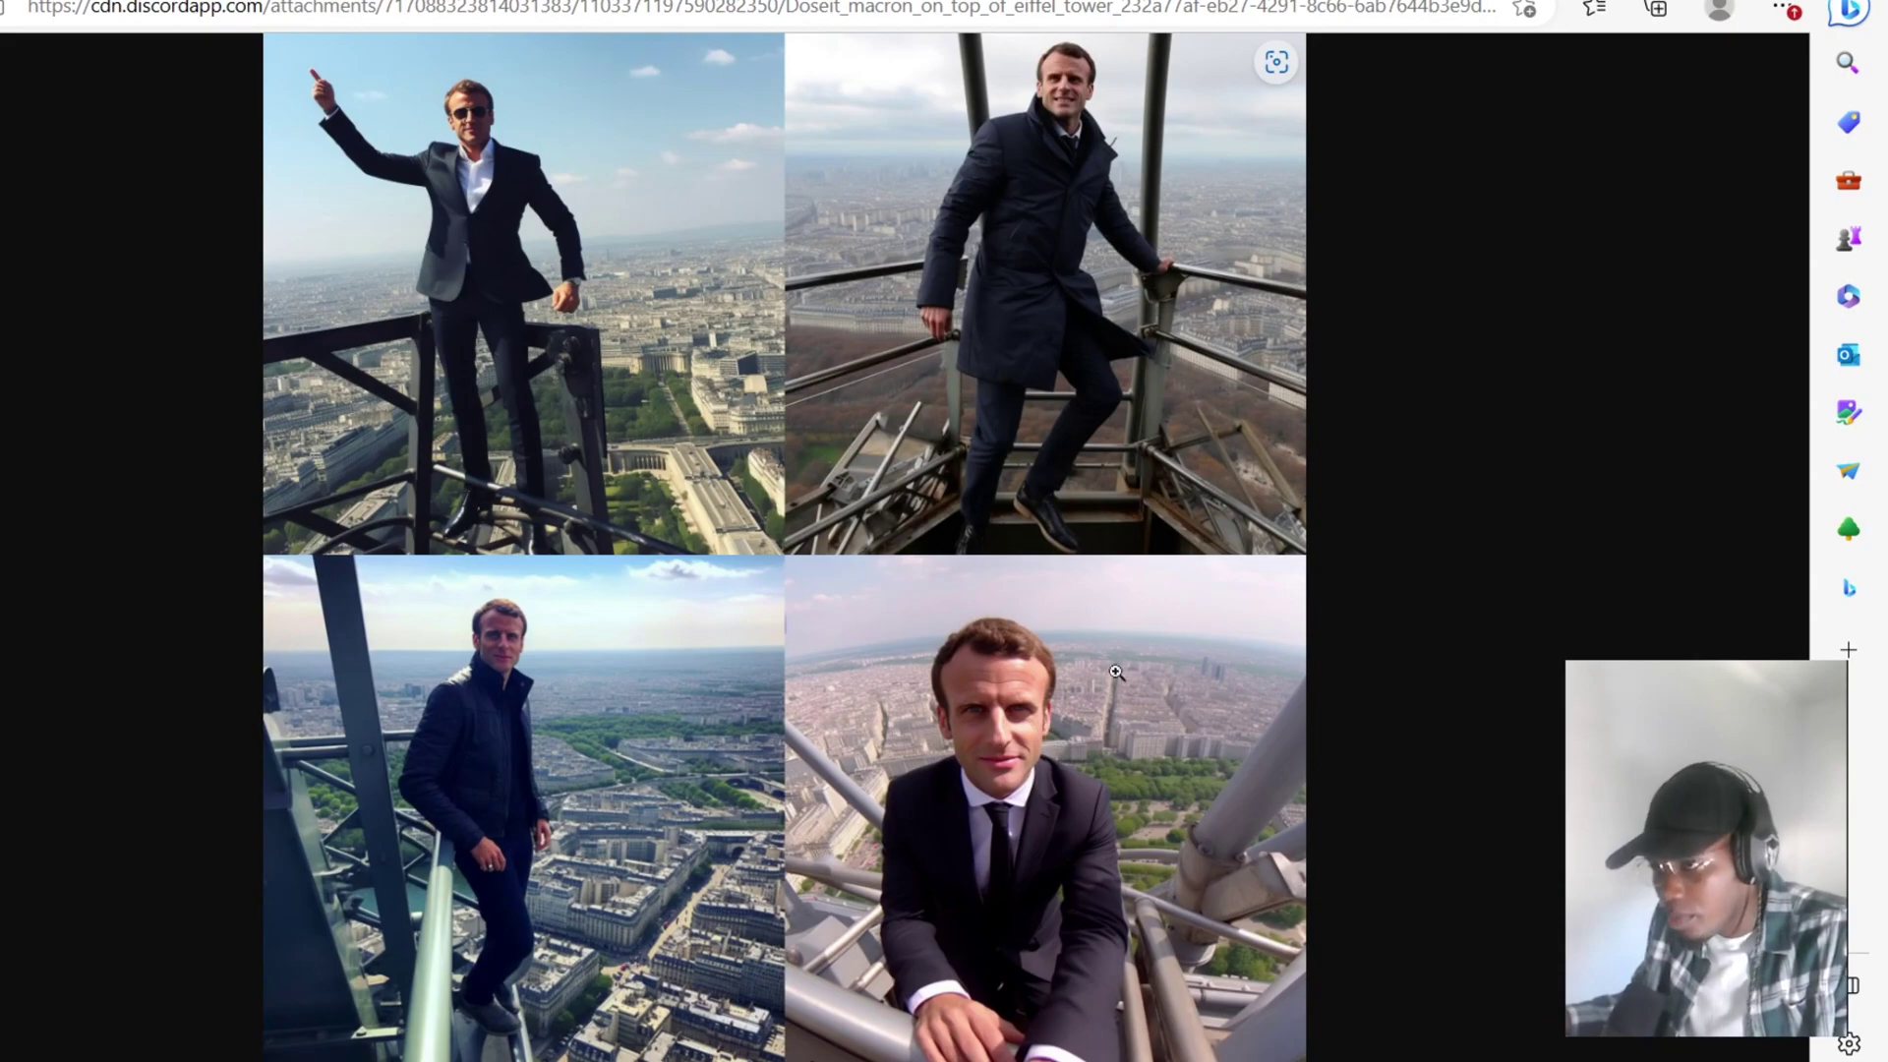
left_click(1146, 344)
scroll(1239, 441, "down", 1)
scroll(1239, 442, "up", 4)
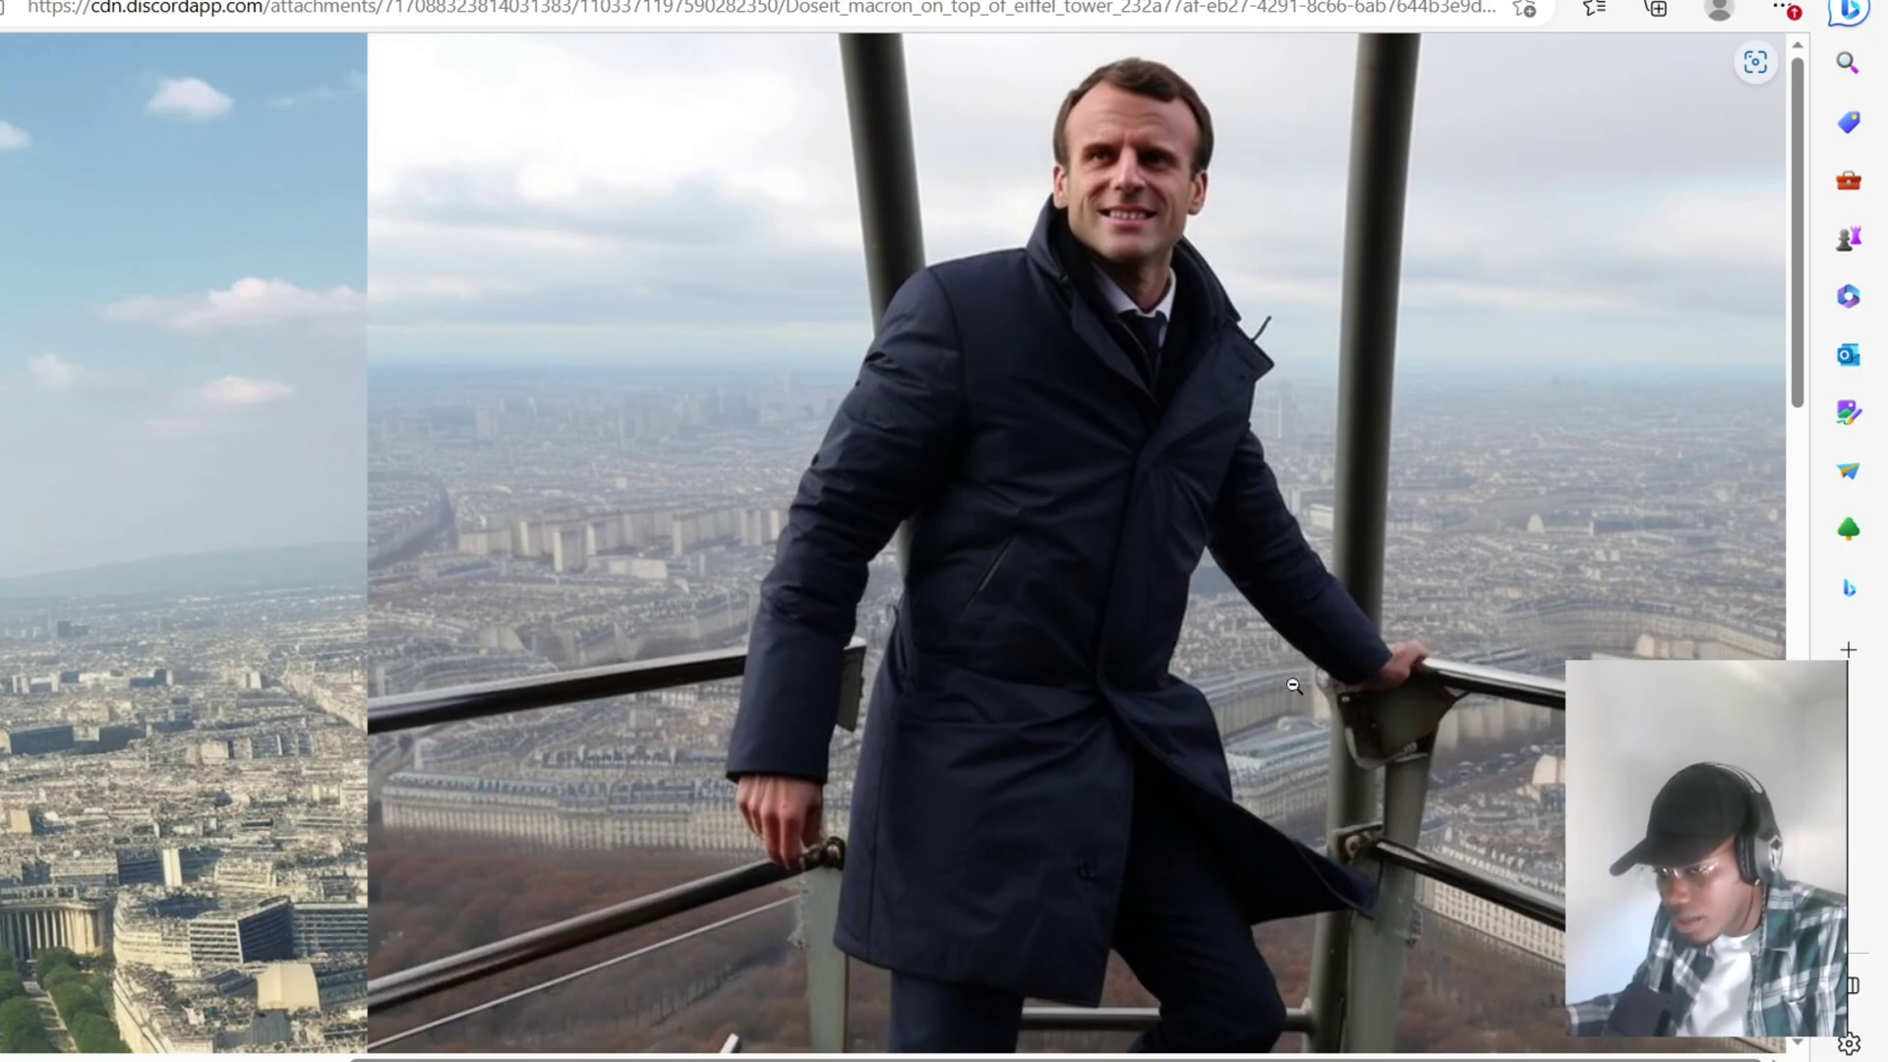
Examine the raw-style grid's two left-hand images at full resolution, checking the figures, shoes, railings and city background.
scroll(84, 746, "left", 8)
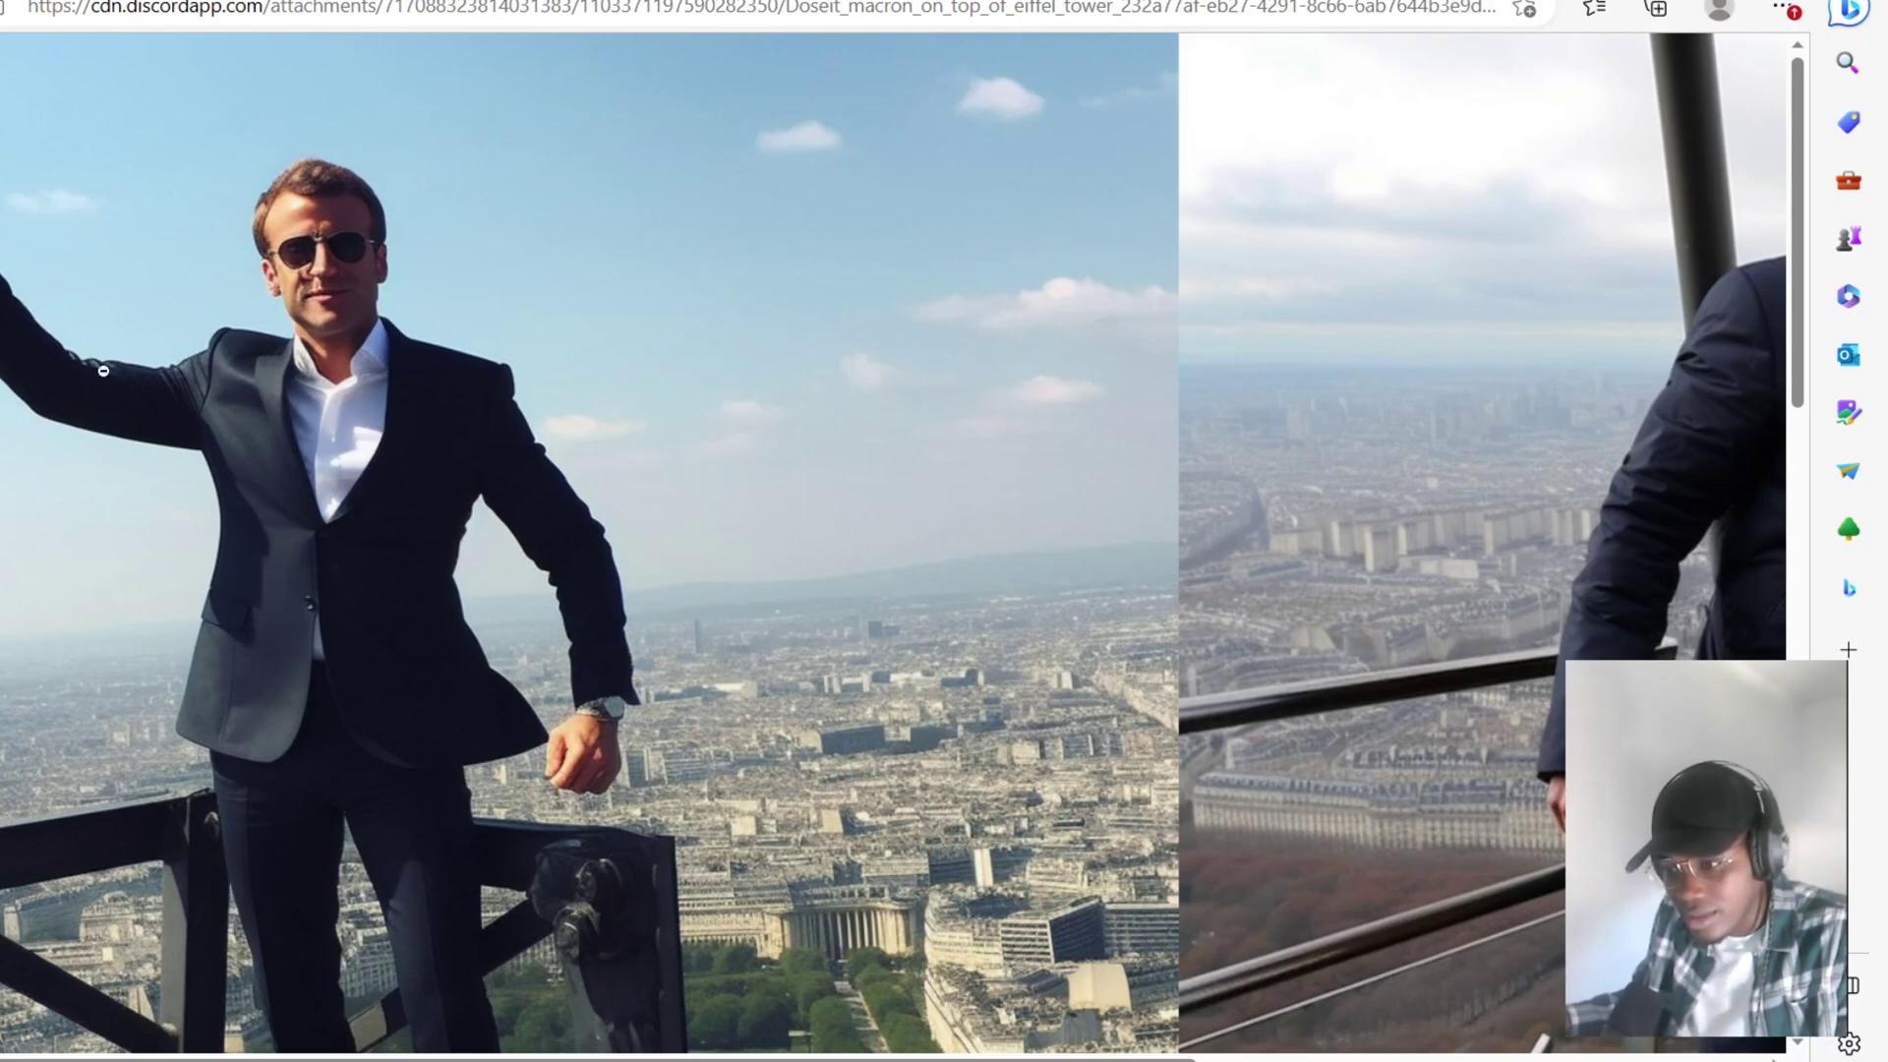
scroll(414, 341, "down", 8)
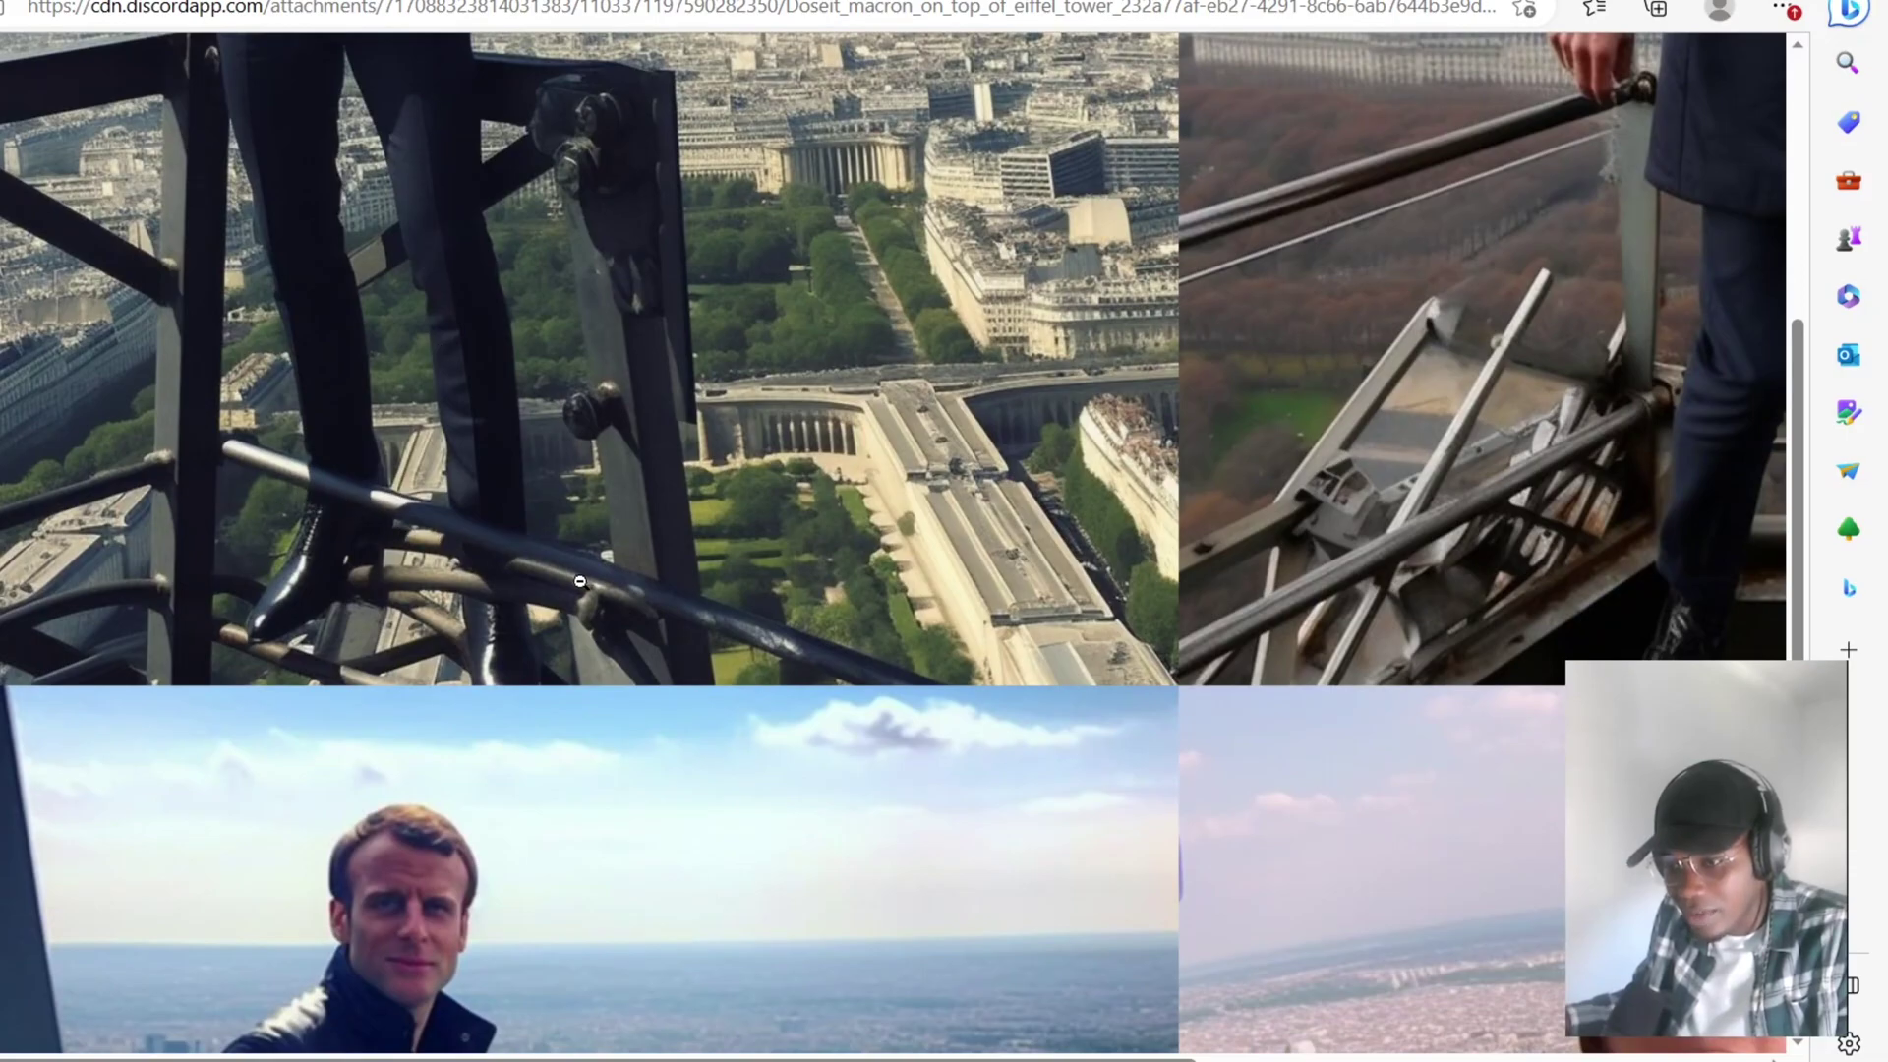
scroll(590, 580, "down", 6)
scroll(592, 577, "down", 4)
scroll(590, 582, "up", 12)
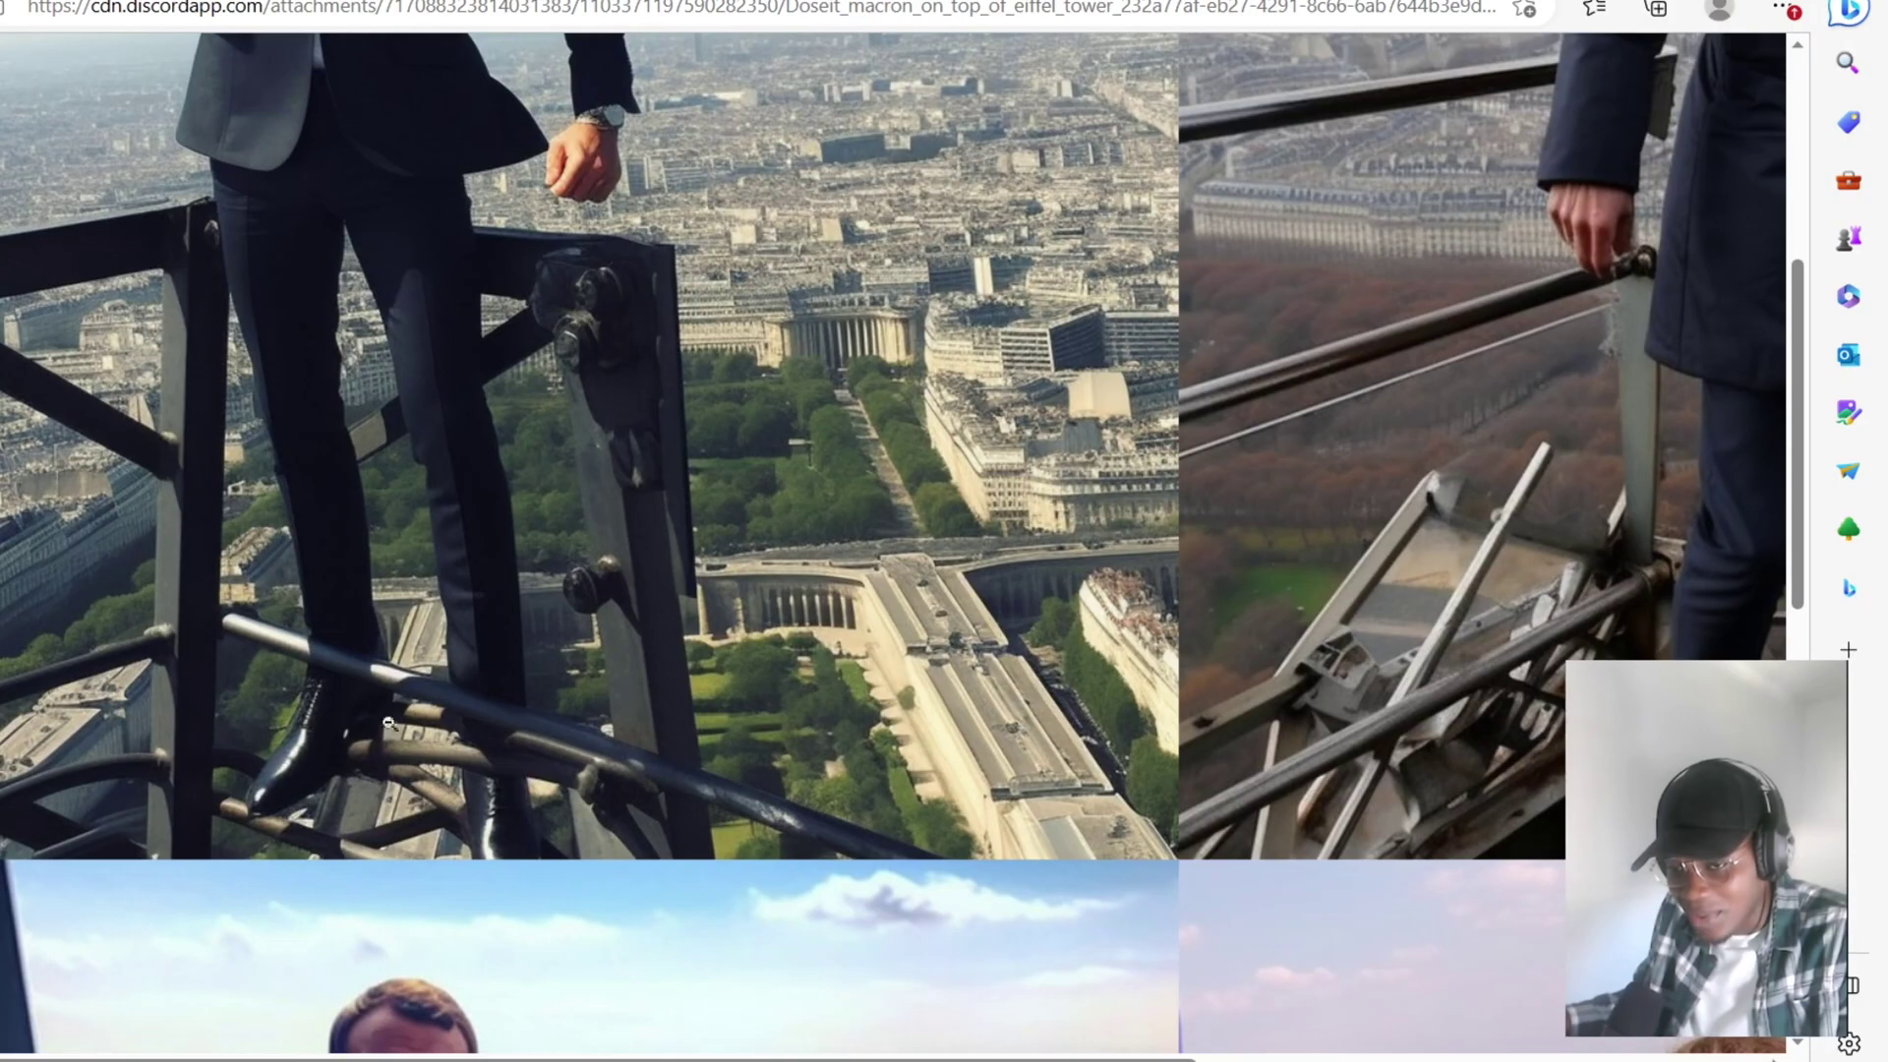
scroll(742, 624, "down", 10)
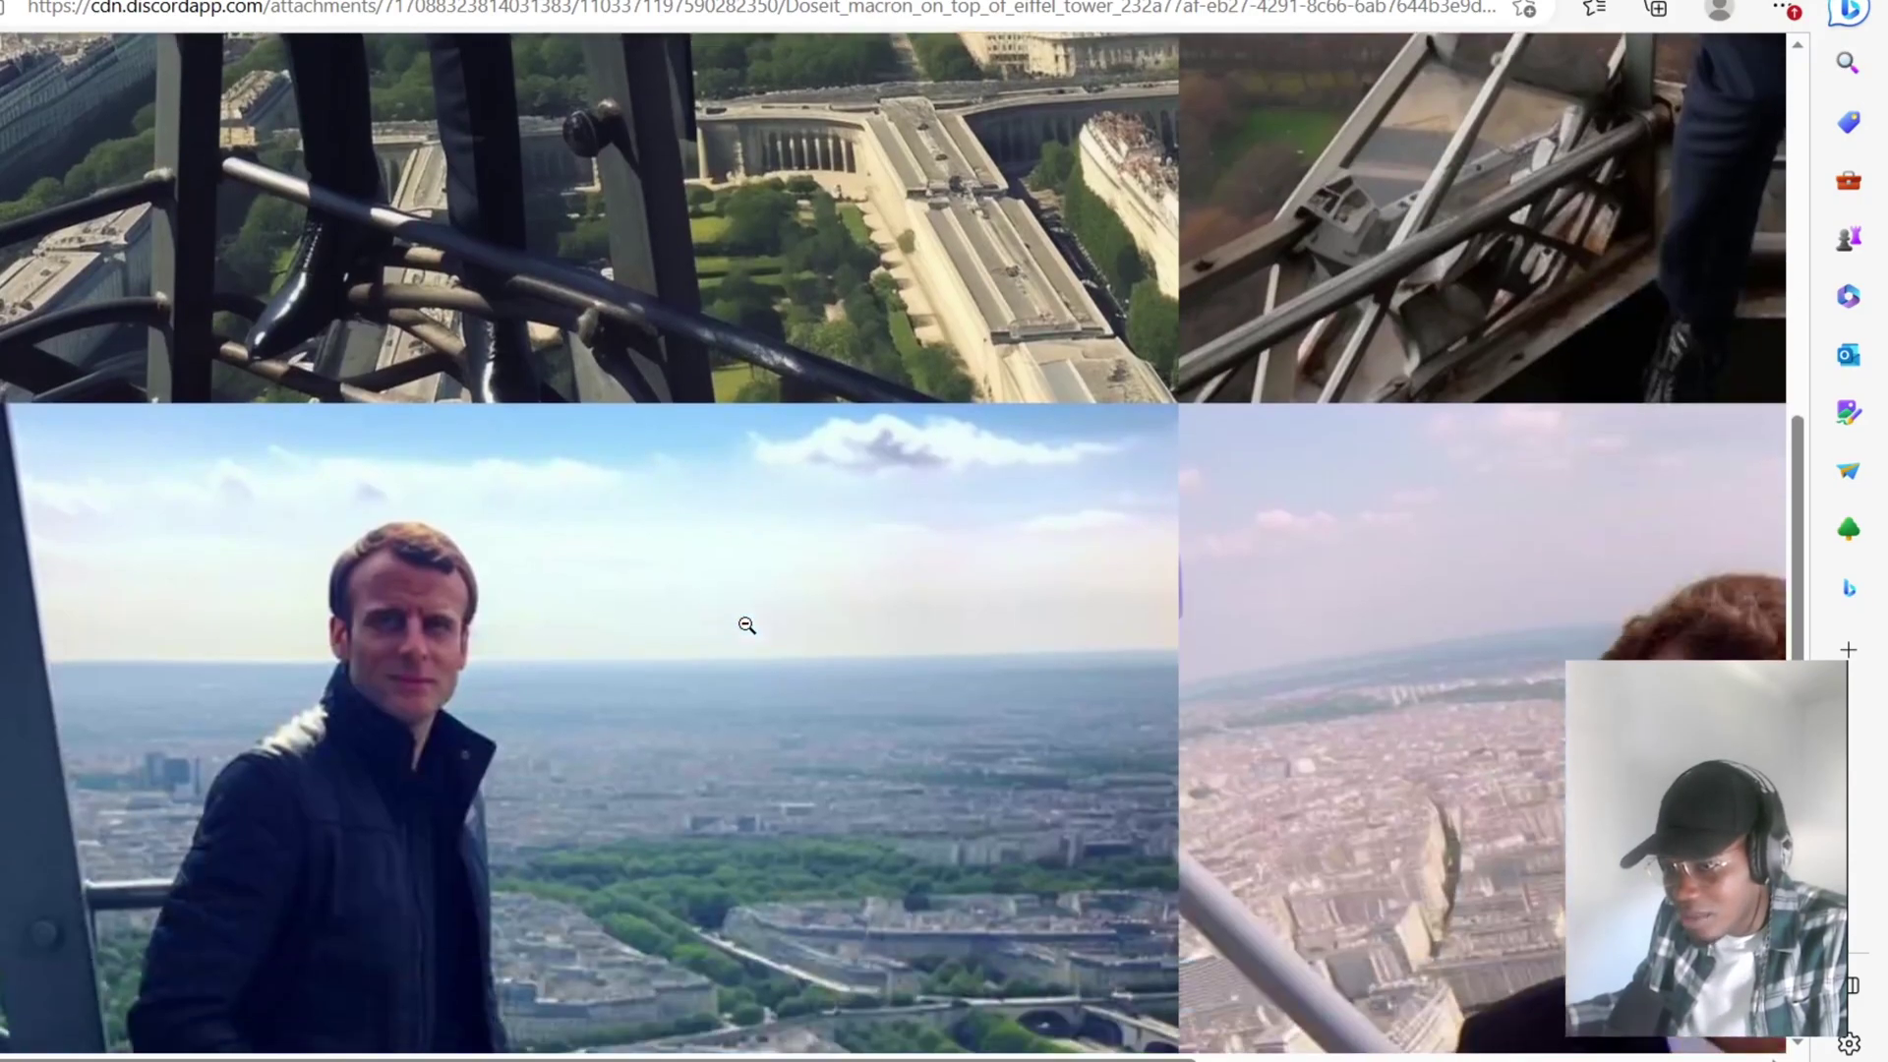
scroll(1213, 850, "up", 5)
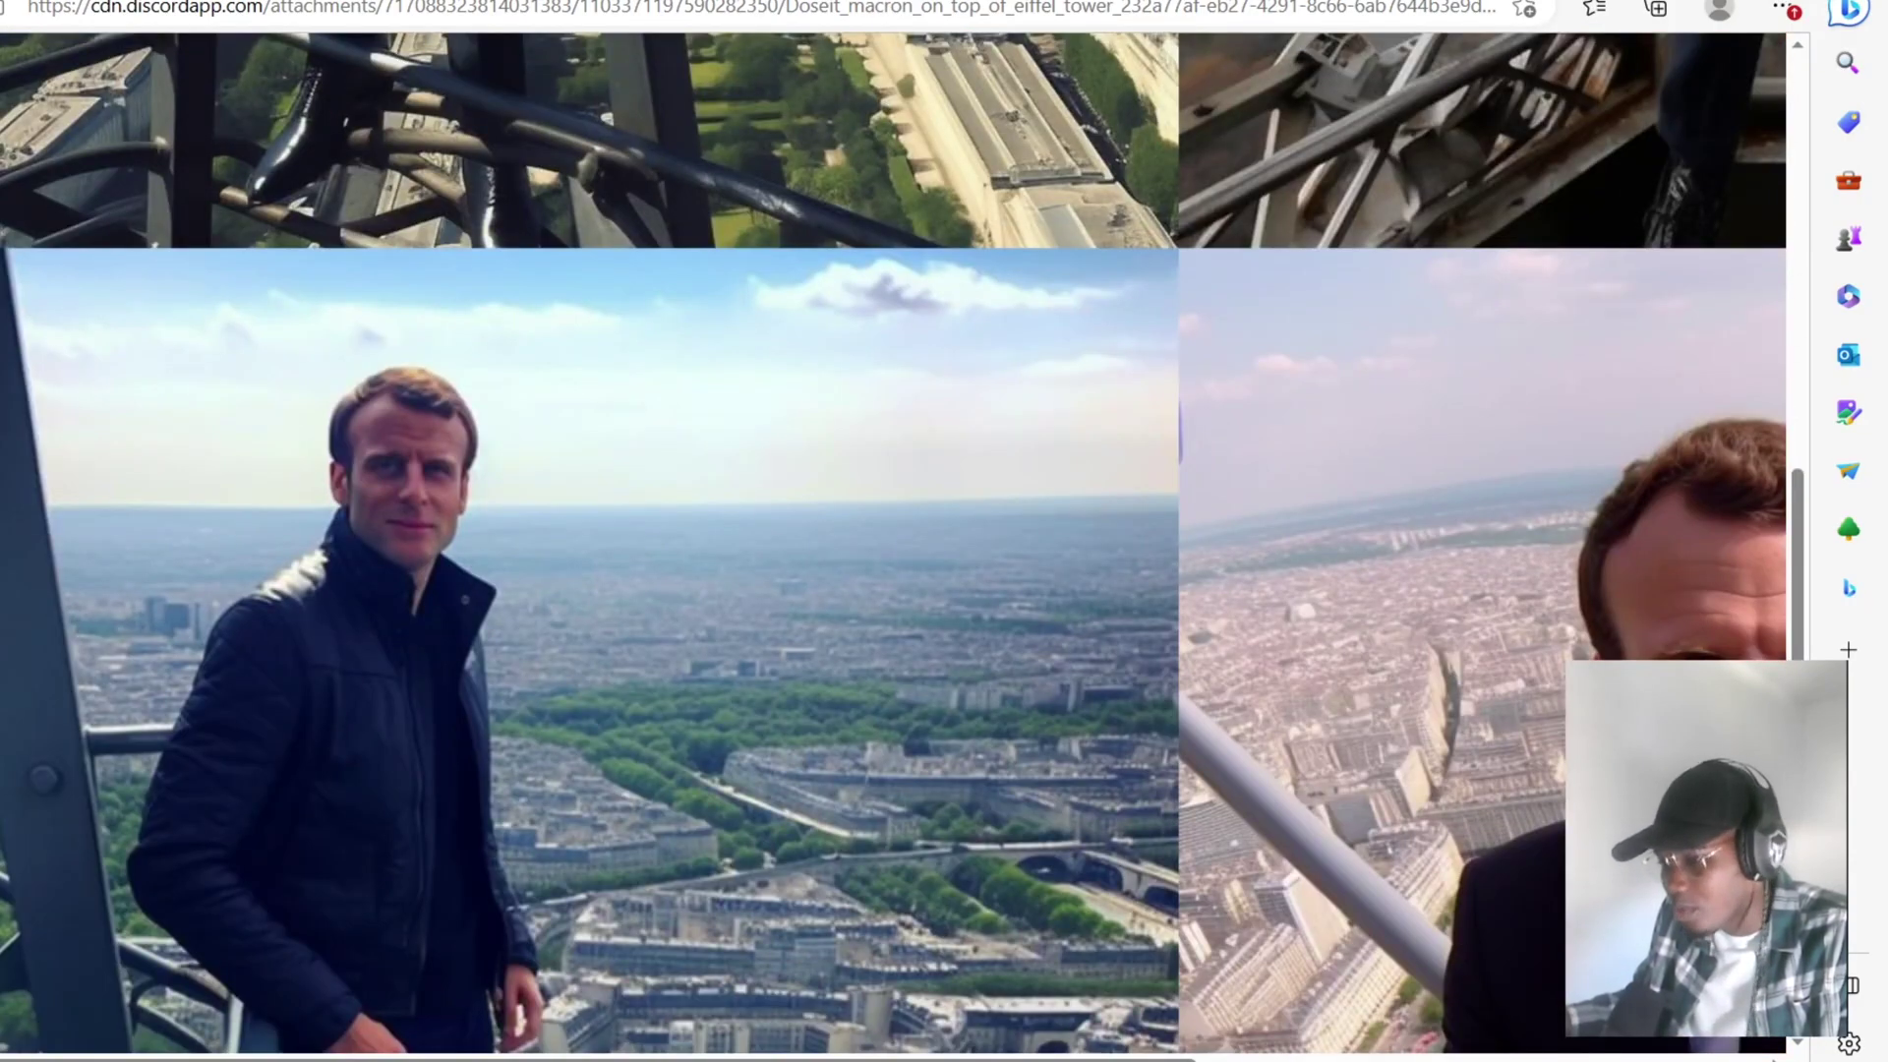
Examine the raw-style grid's two right-hand images at full resolution, and return to the général channel in Discord.
scroll(894, 543, "right", 6)
scroll(1488, 917, "down", 5)
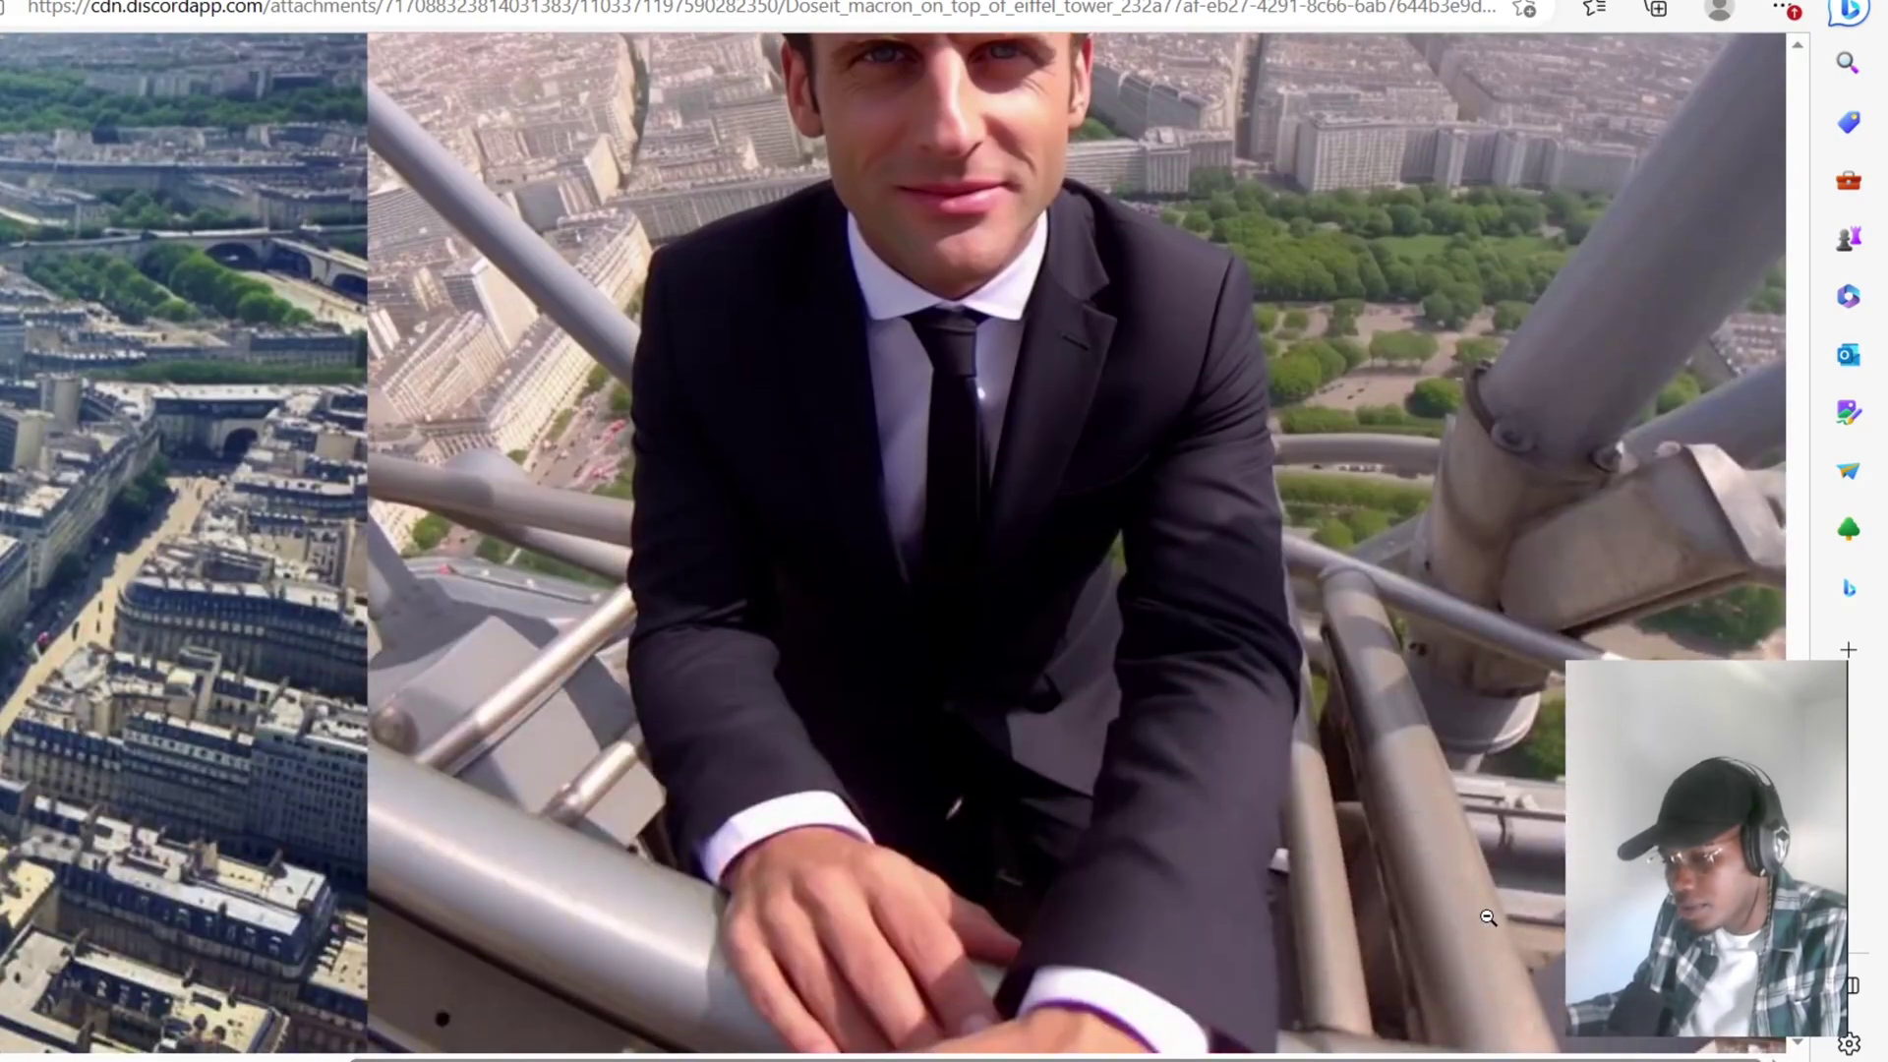
scroll(1487, 830, "up", 5)
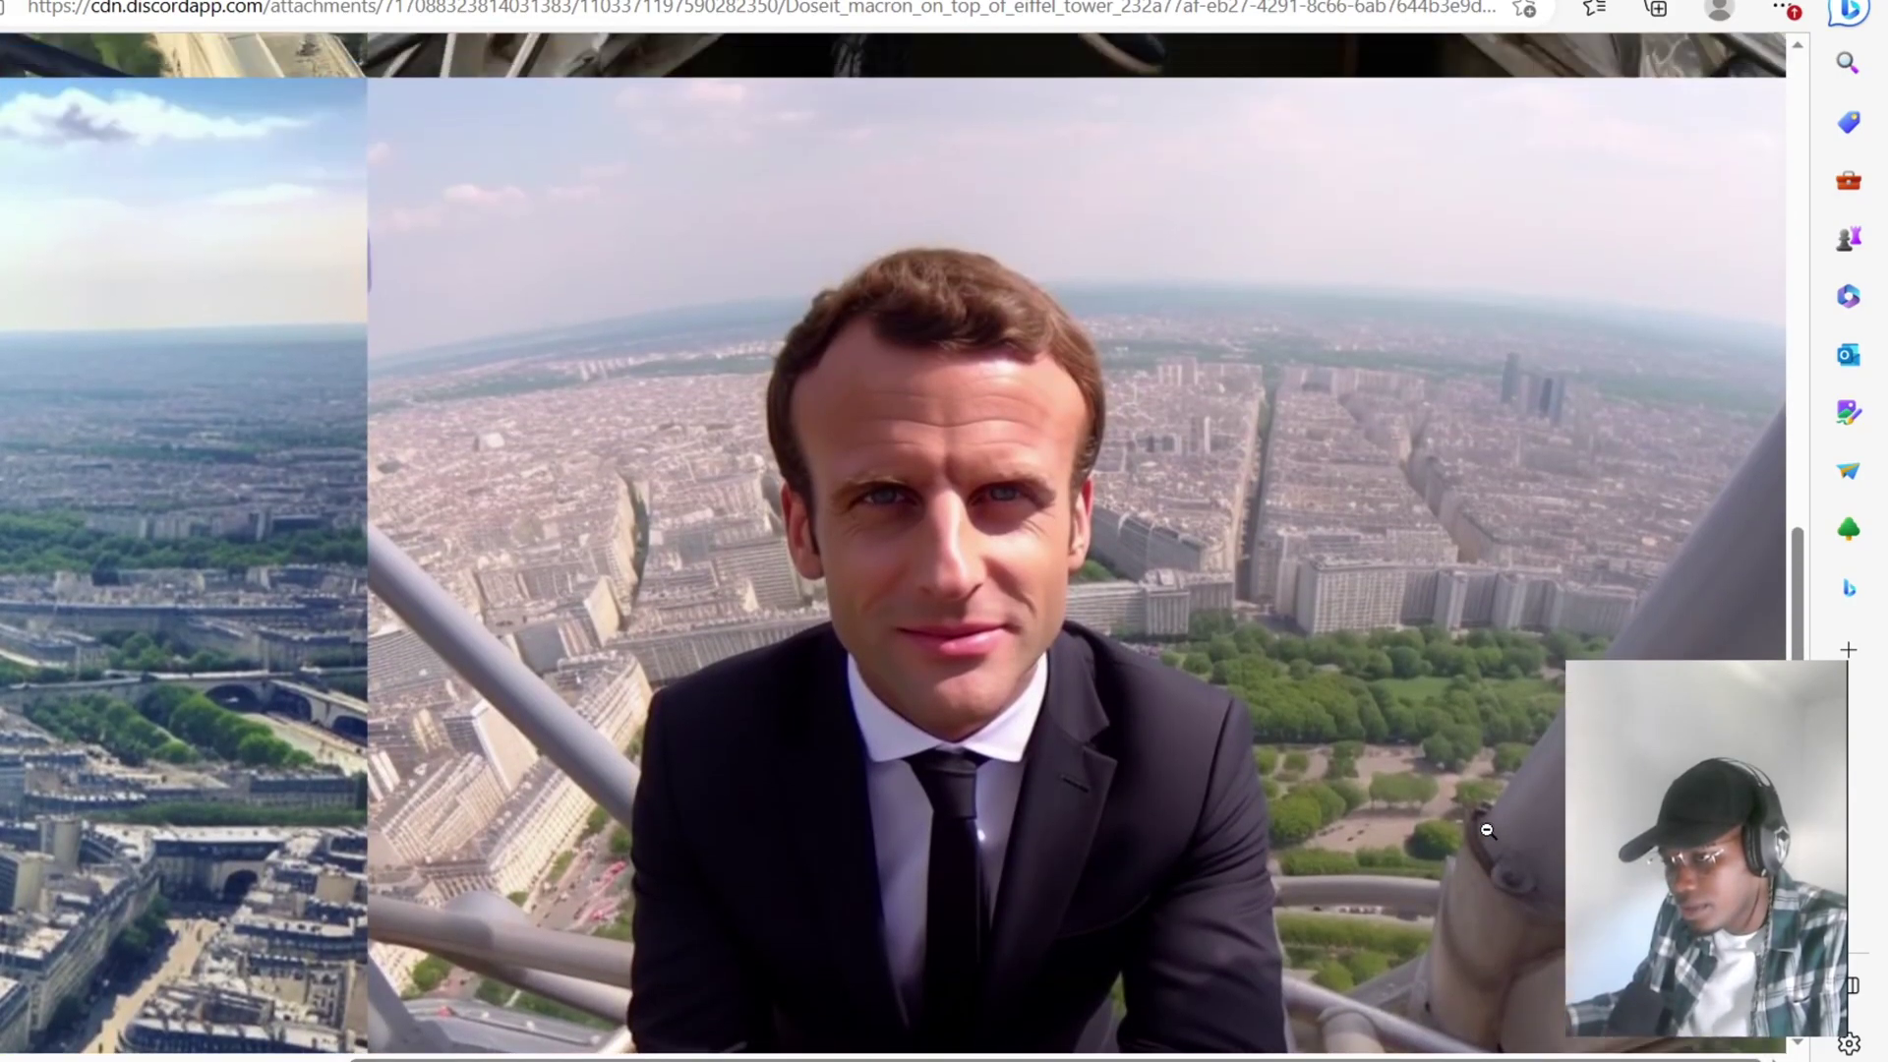
scroll(1487, 830, "down", 5)
scroll(1487, 830, "up", 12)
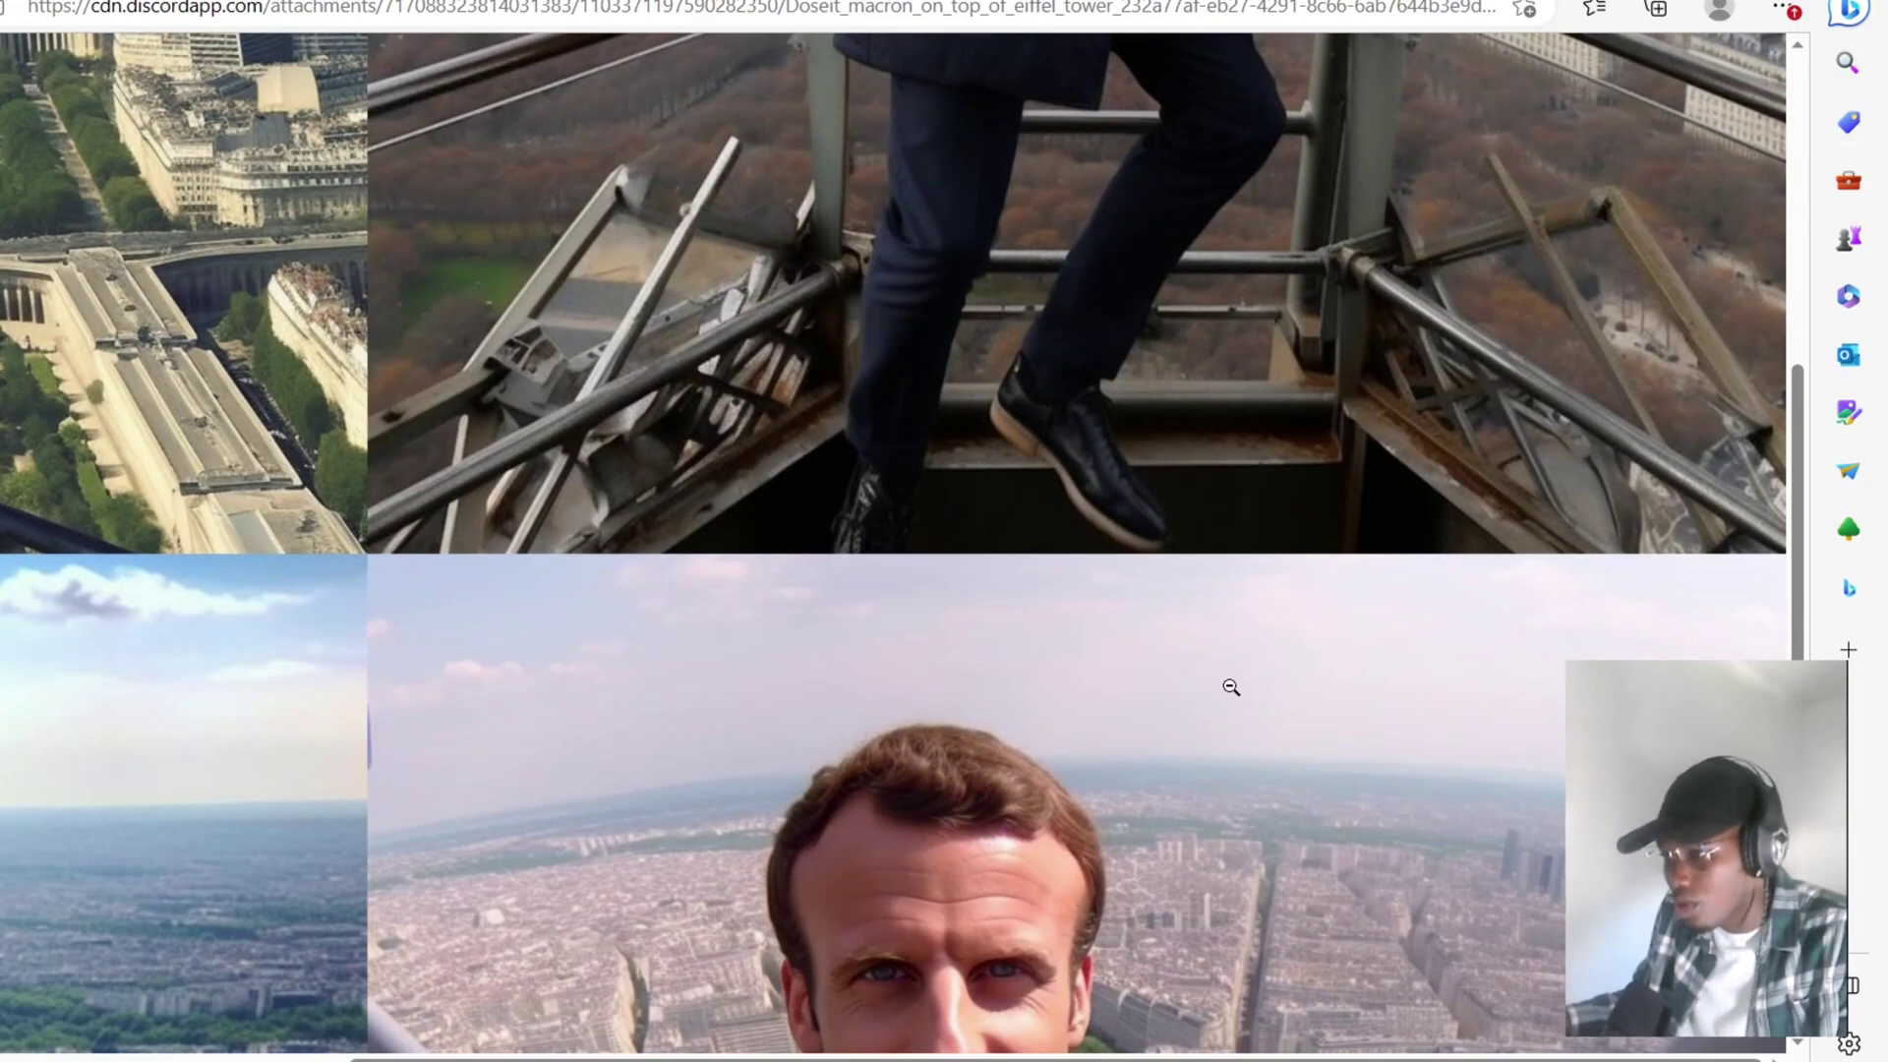
scroll(1218, 682, "up", 8)
left_click(752, 421)
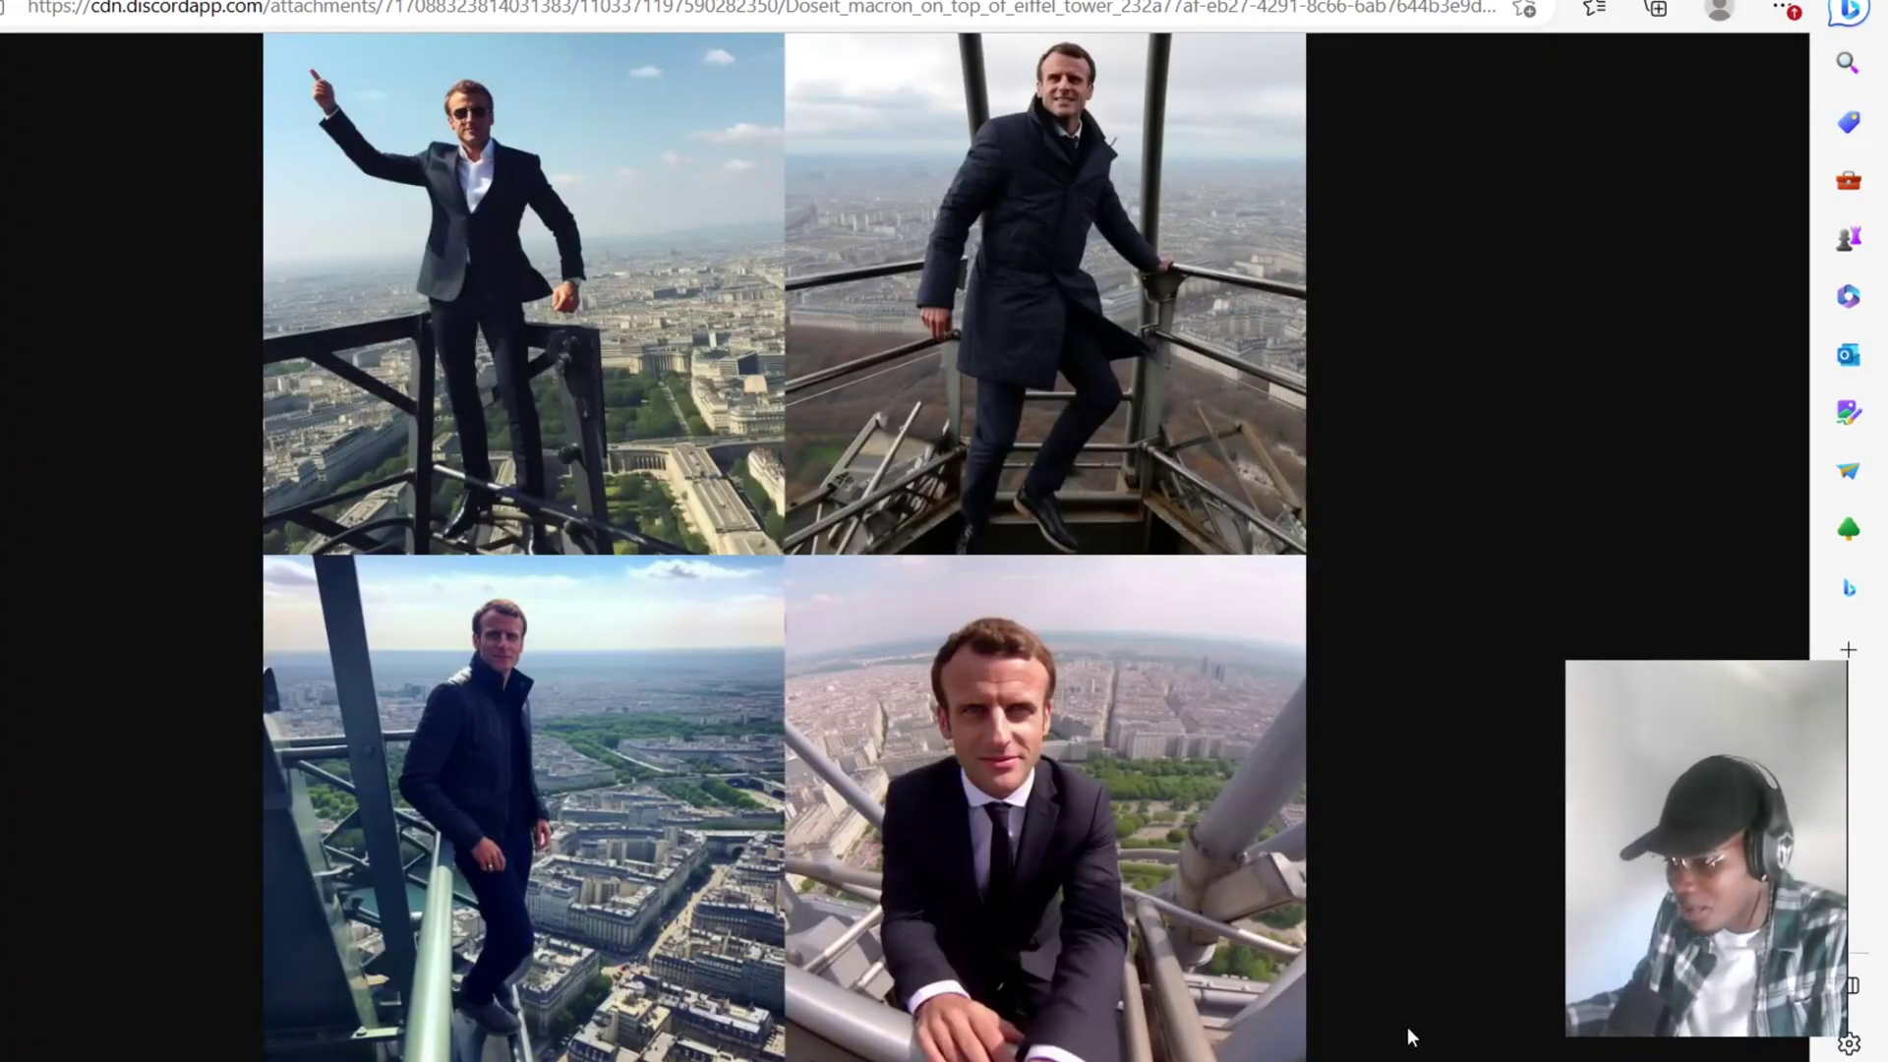
key("alt+Tab")
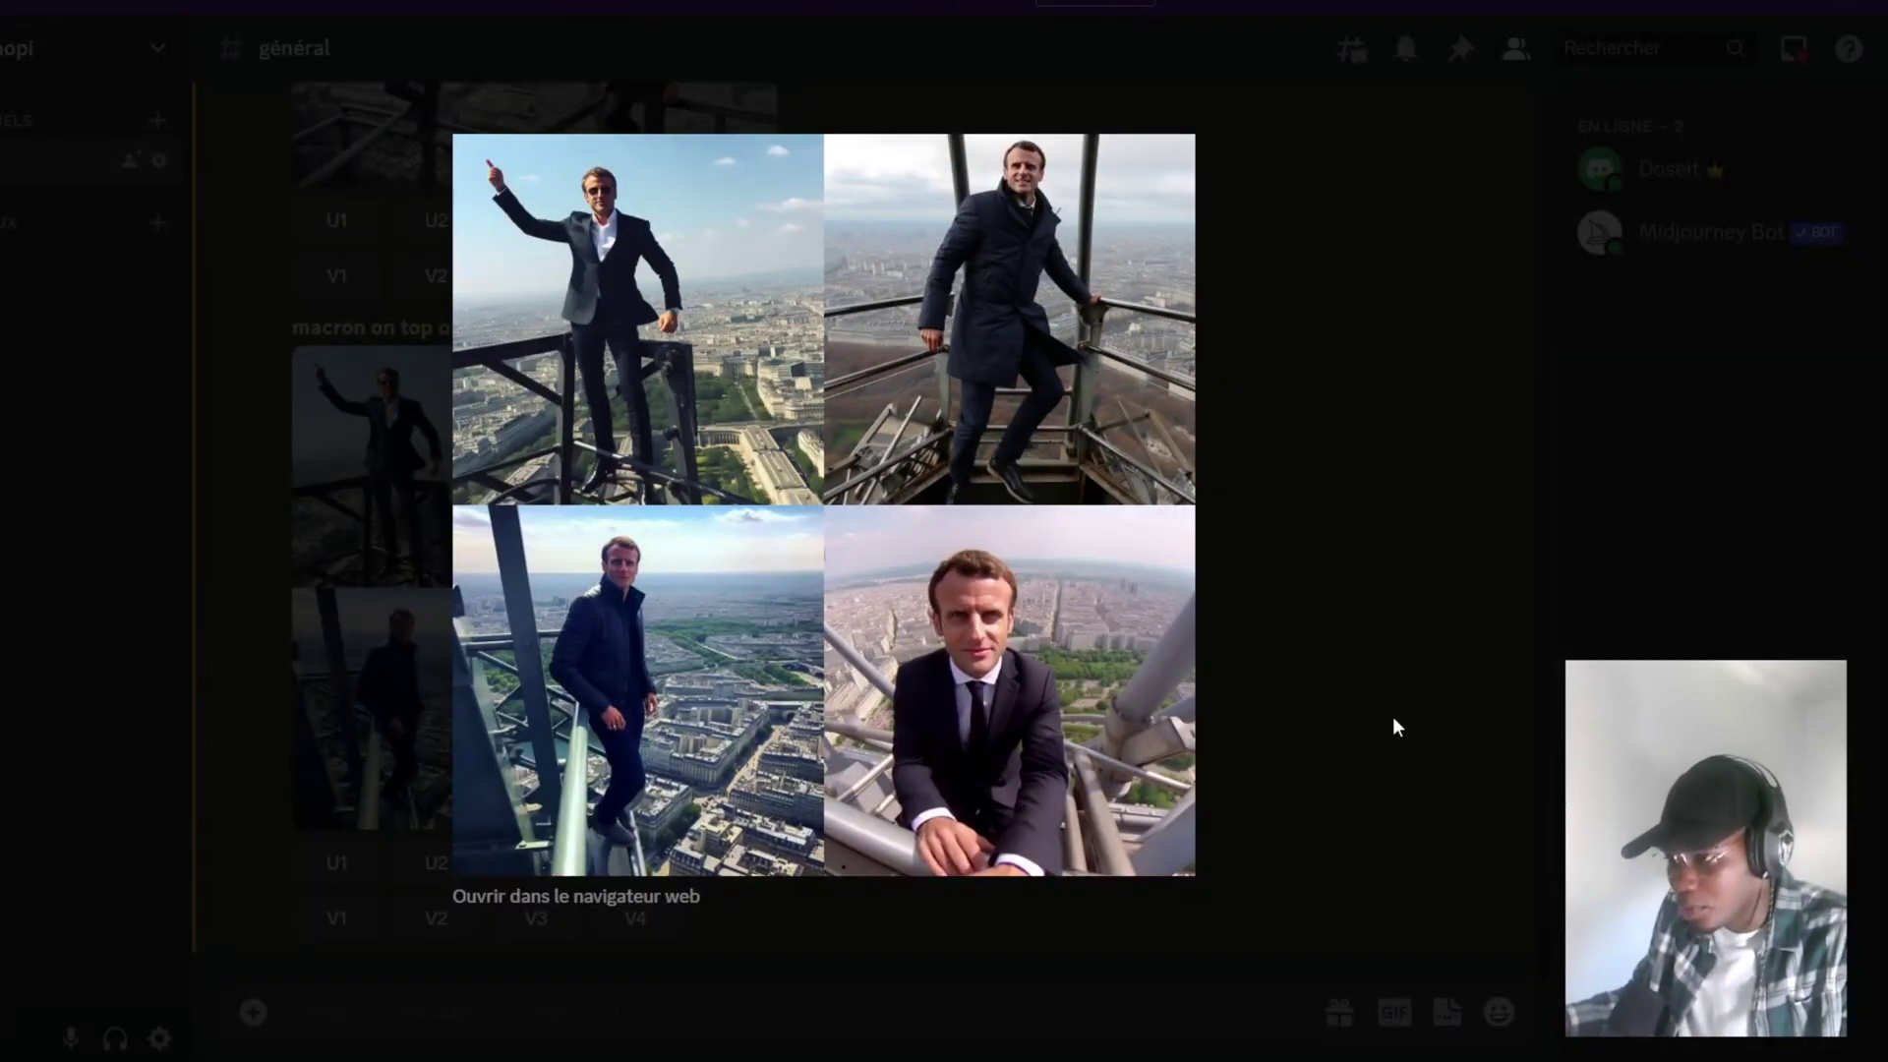
left_click(1393, 728)
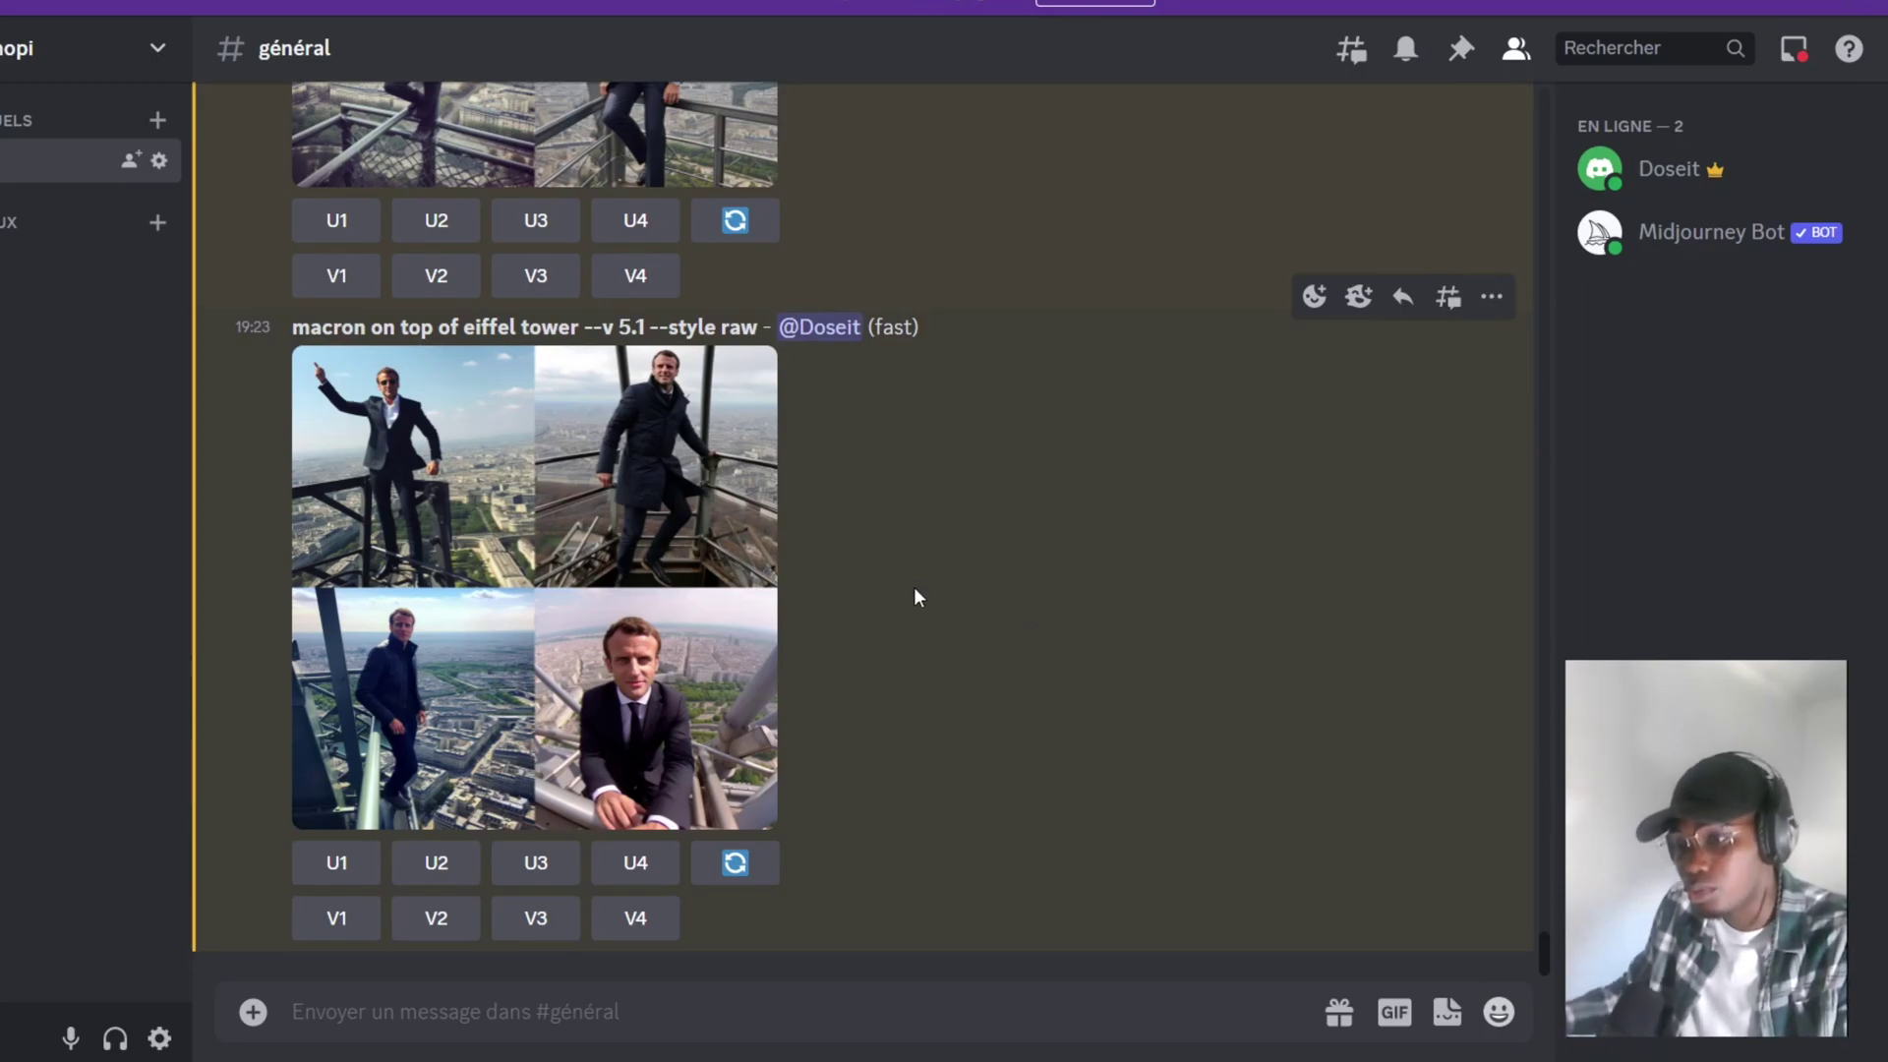
Review the earlier version 5.1 results in the channel, comparing the newspaper, black T-shirt, banana cocktail and Eiffel Tower grids.
scroll(936, 545, "up", 4)
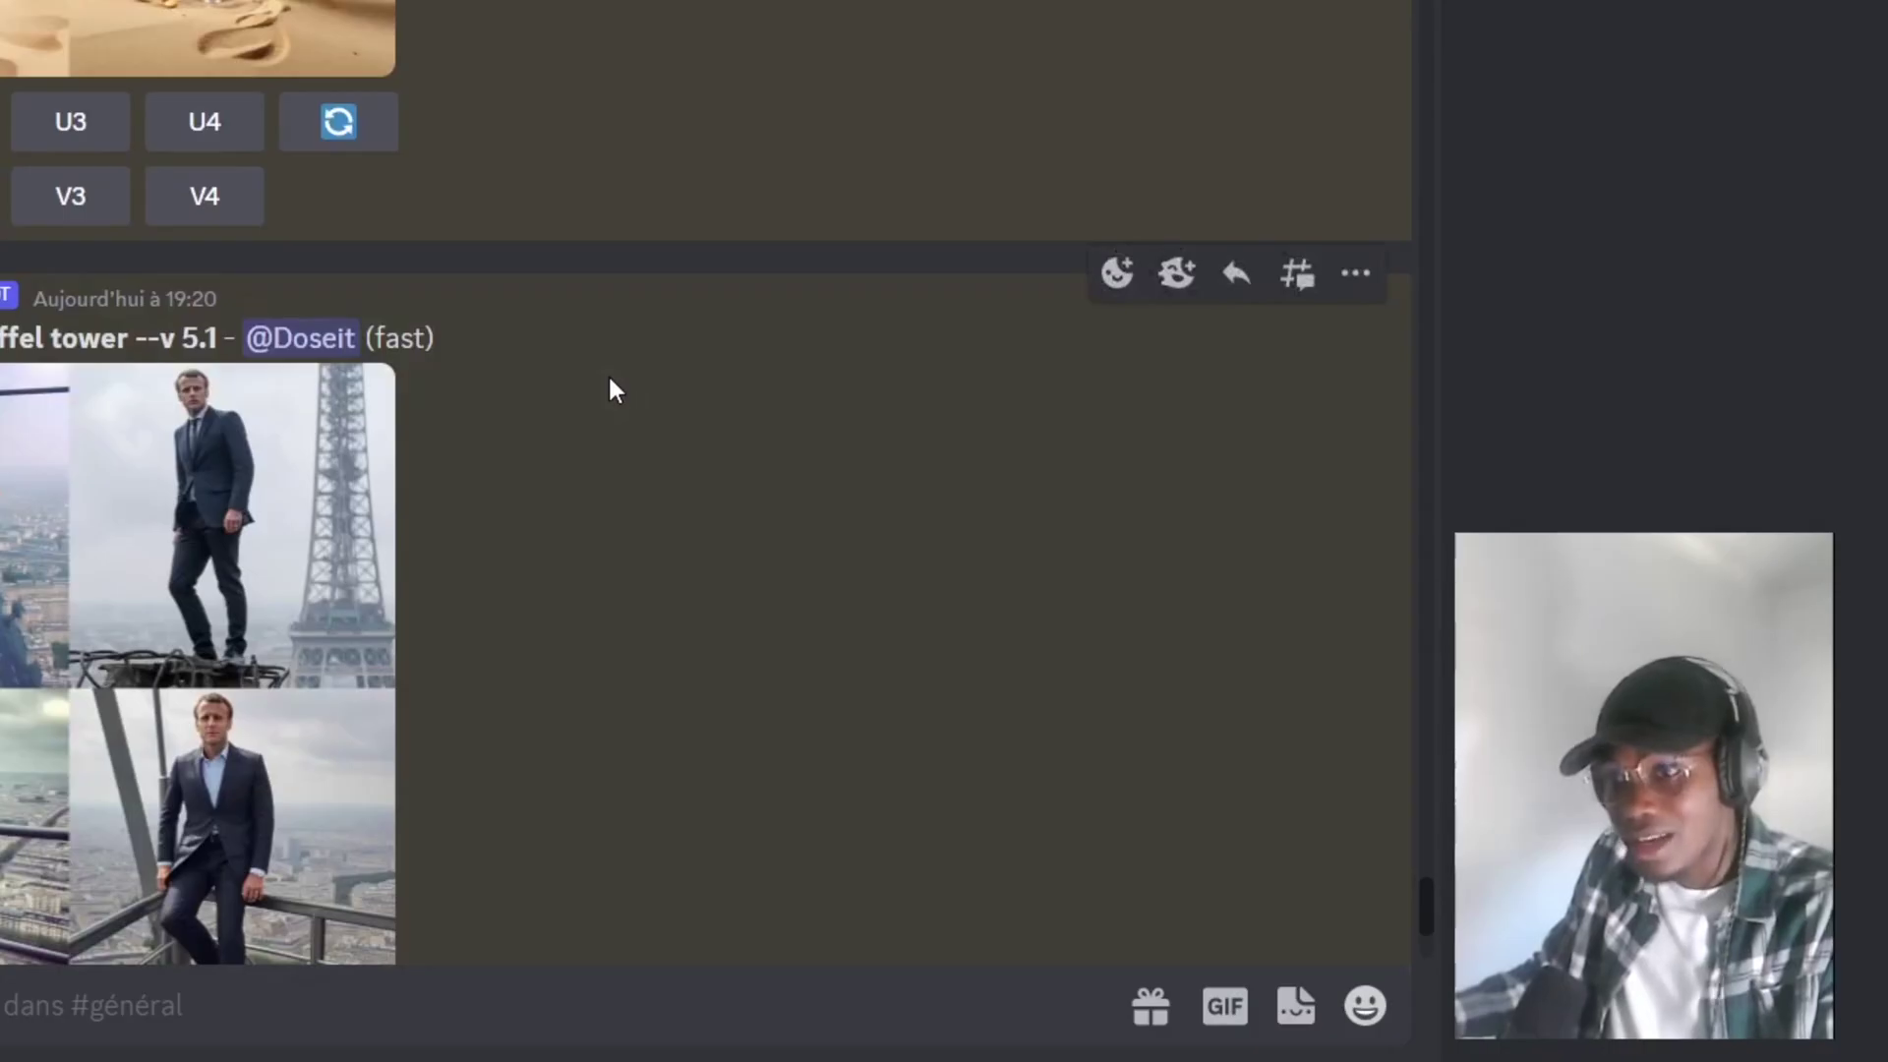
scroll(610, 383, "up", 12)
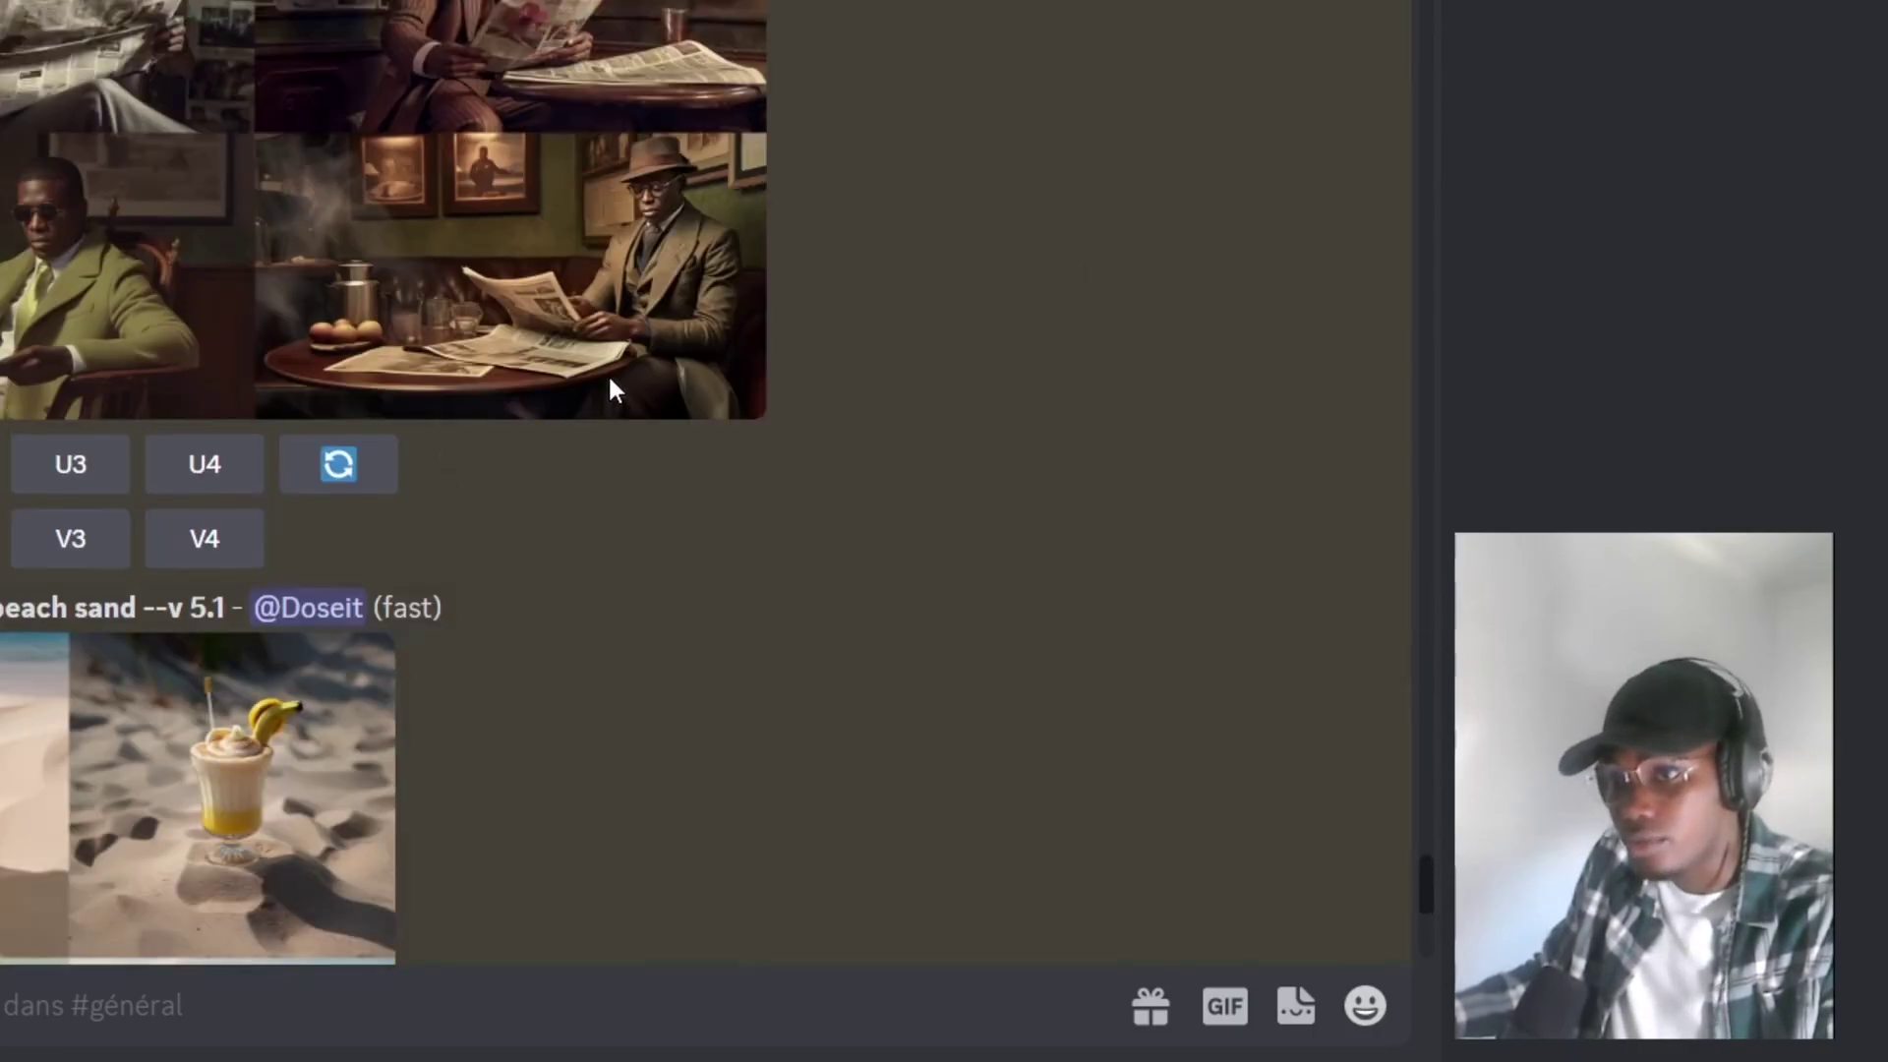
left_click(350, 391)
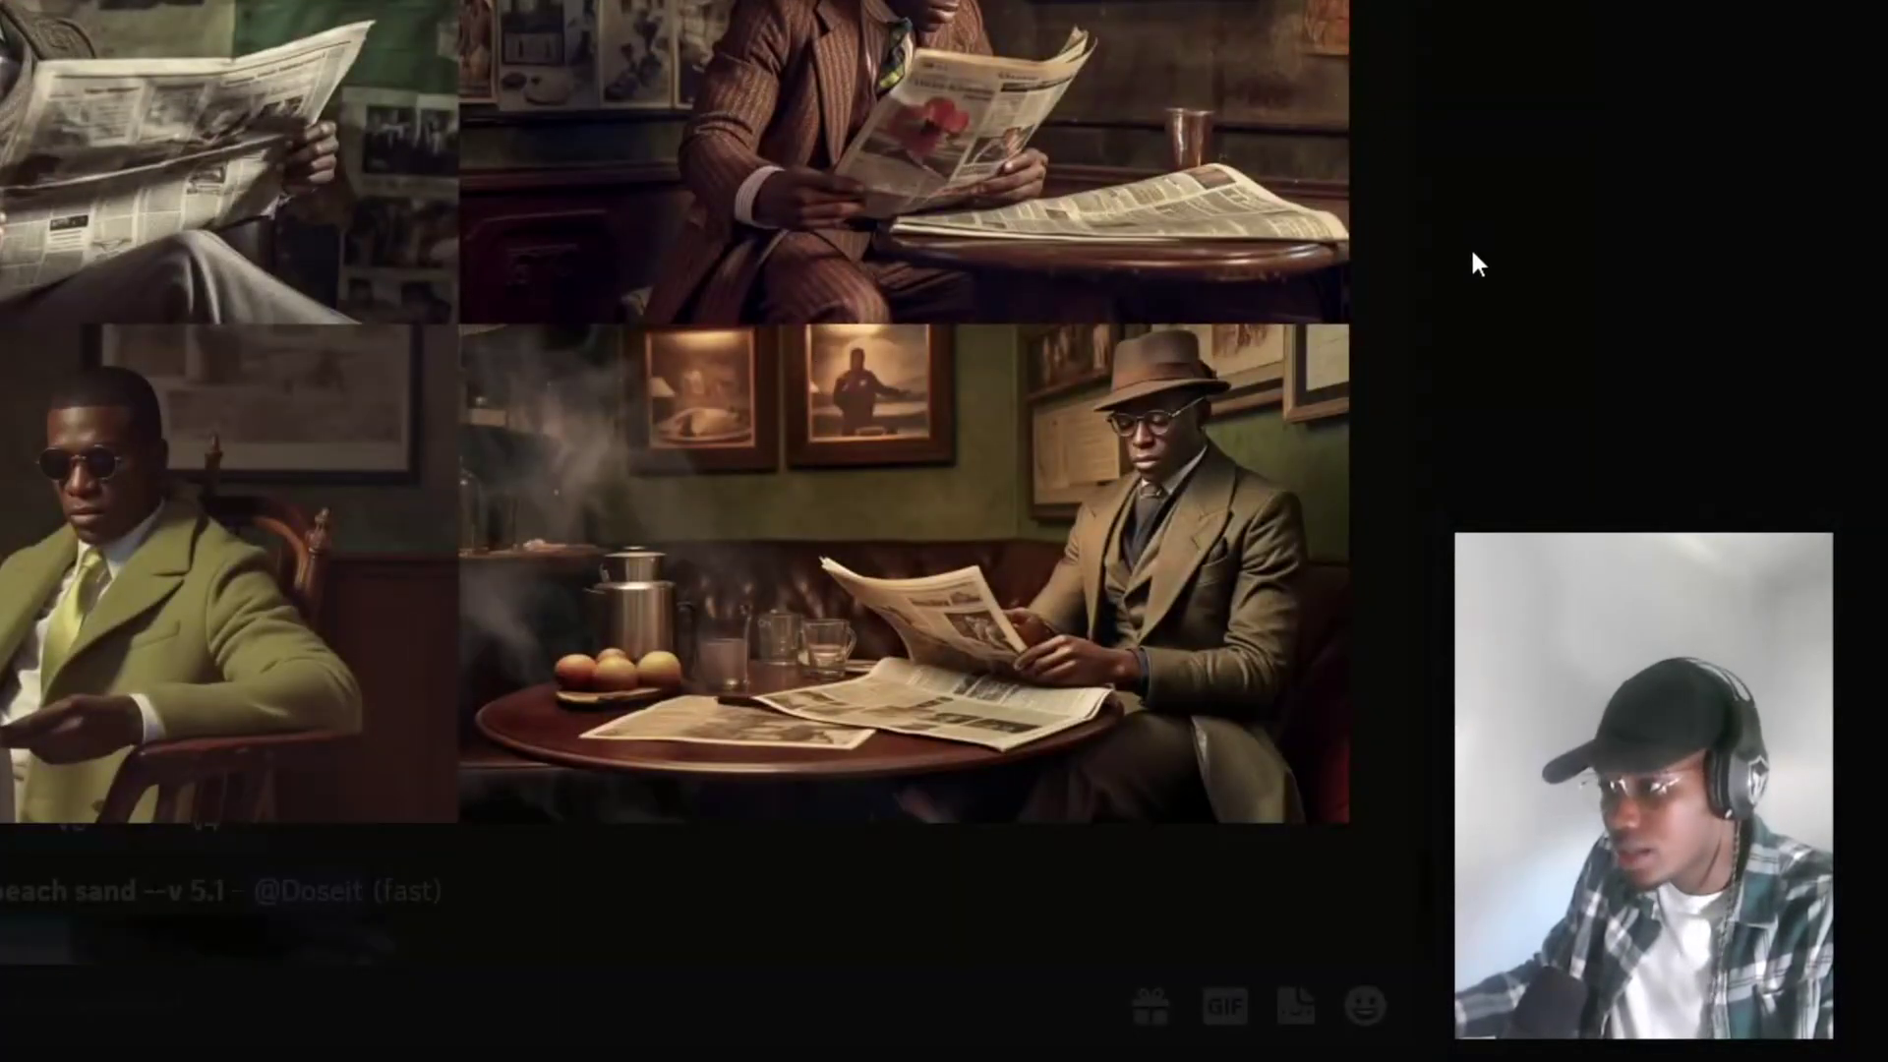
left_click(1471, 262)
scroll(494, 297, "up", 8)
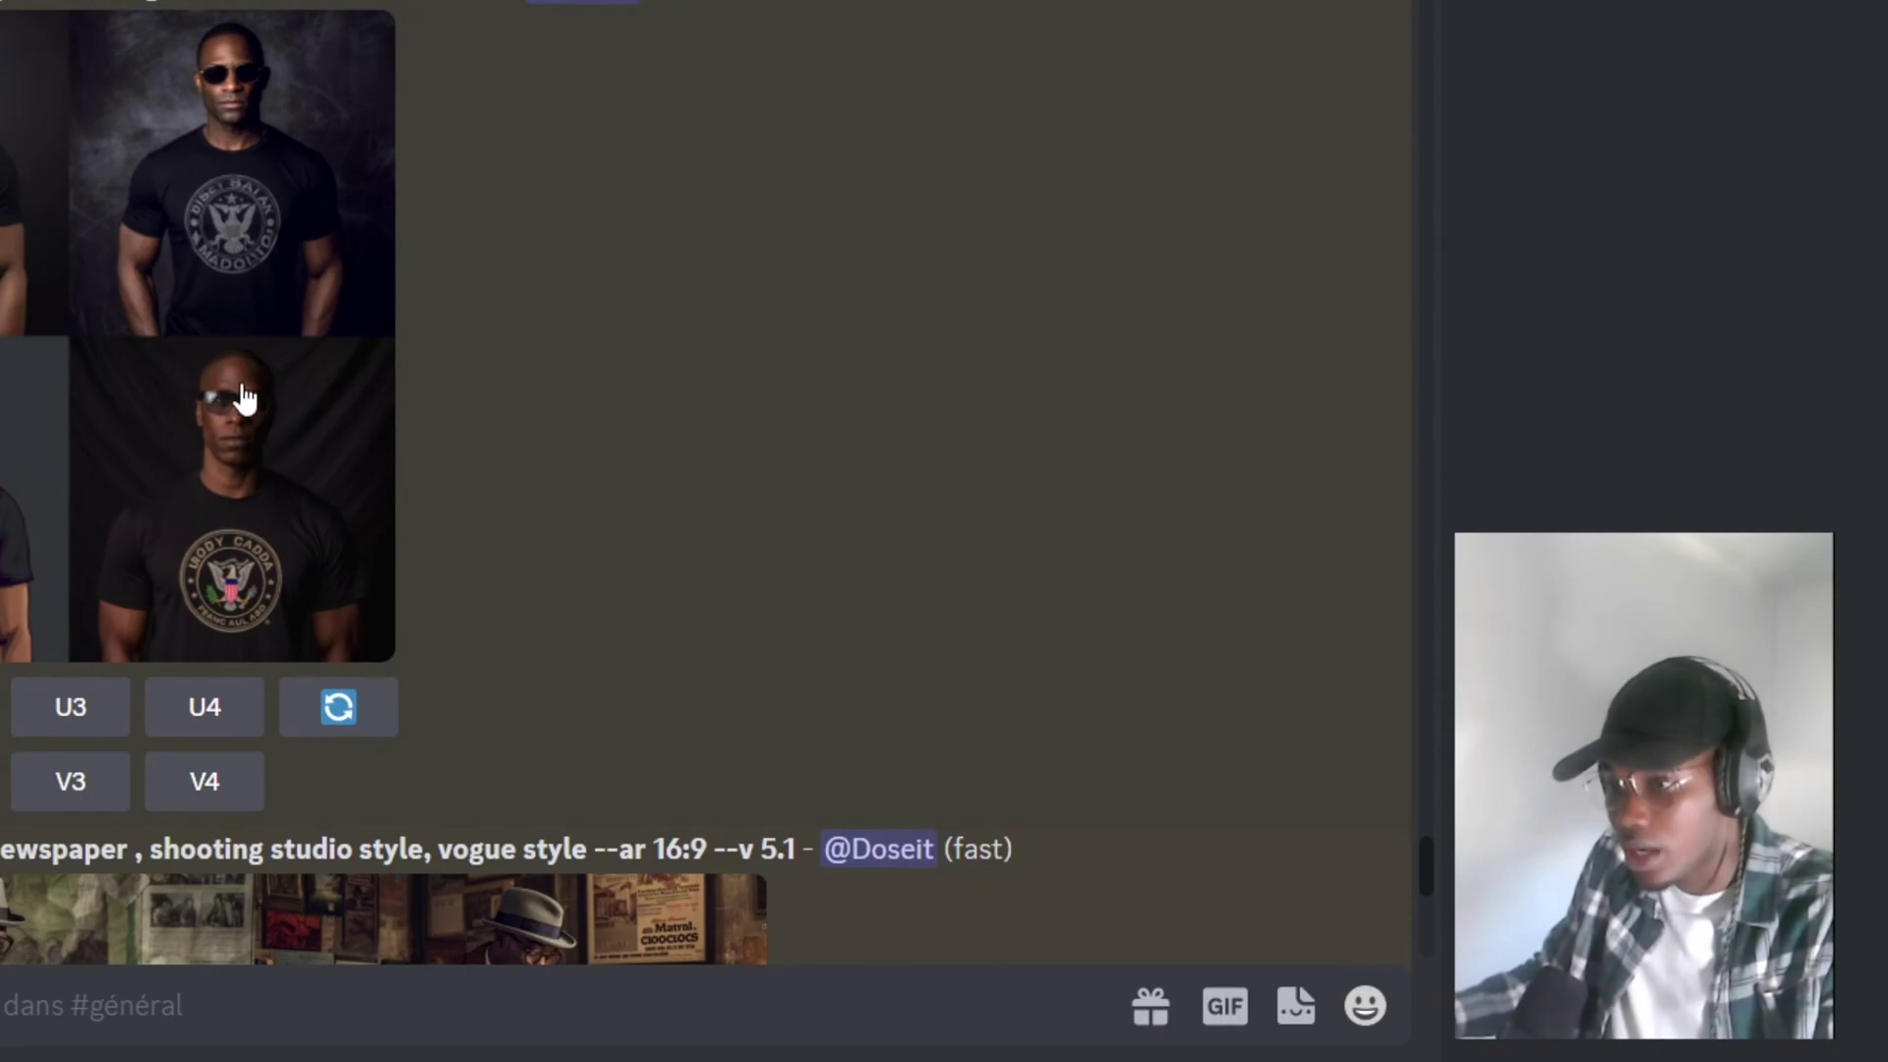
scroll(242, 397, "down", 2)
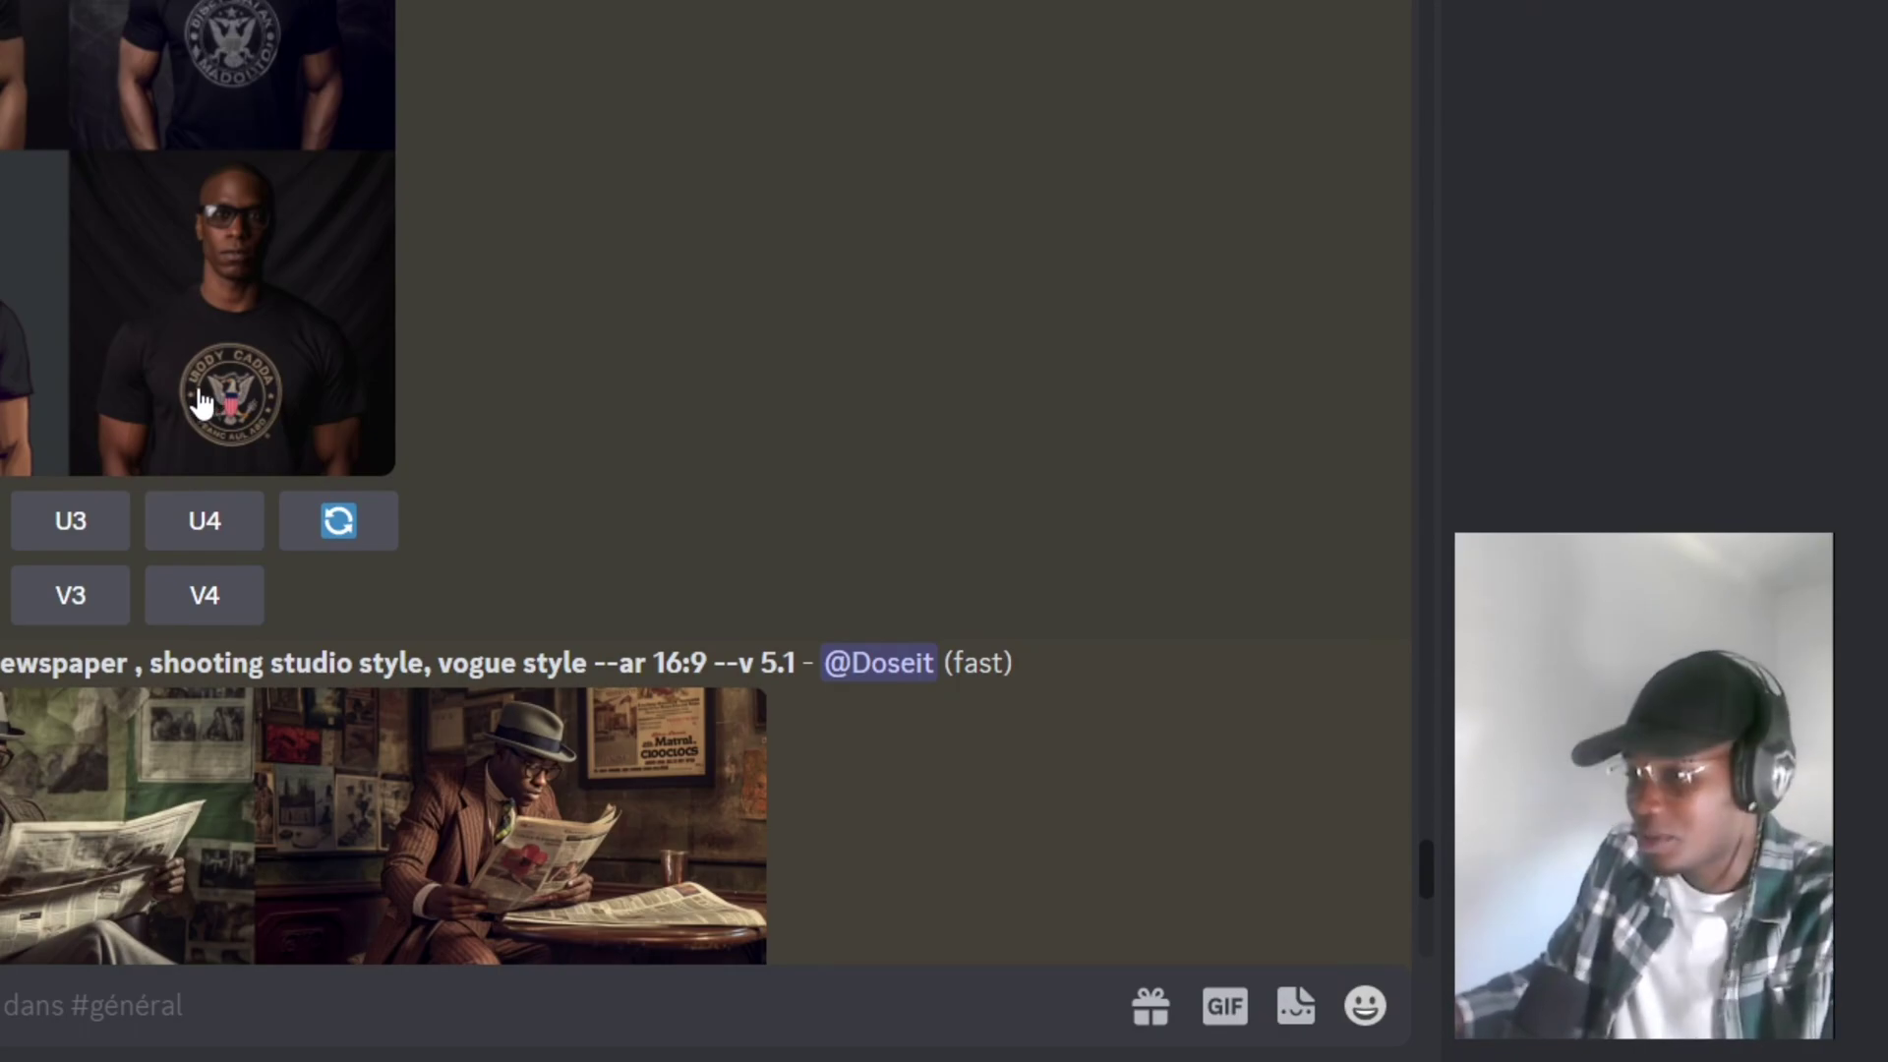
scroll(596, 492, "down", 10)
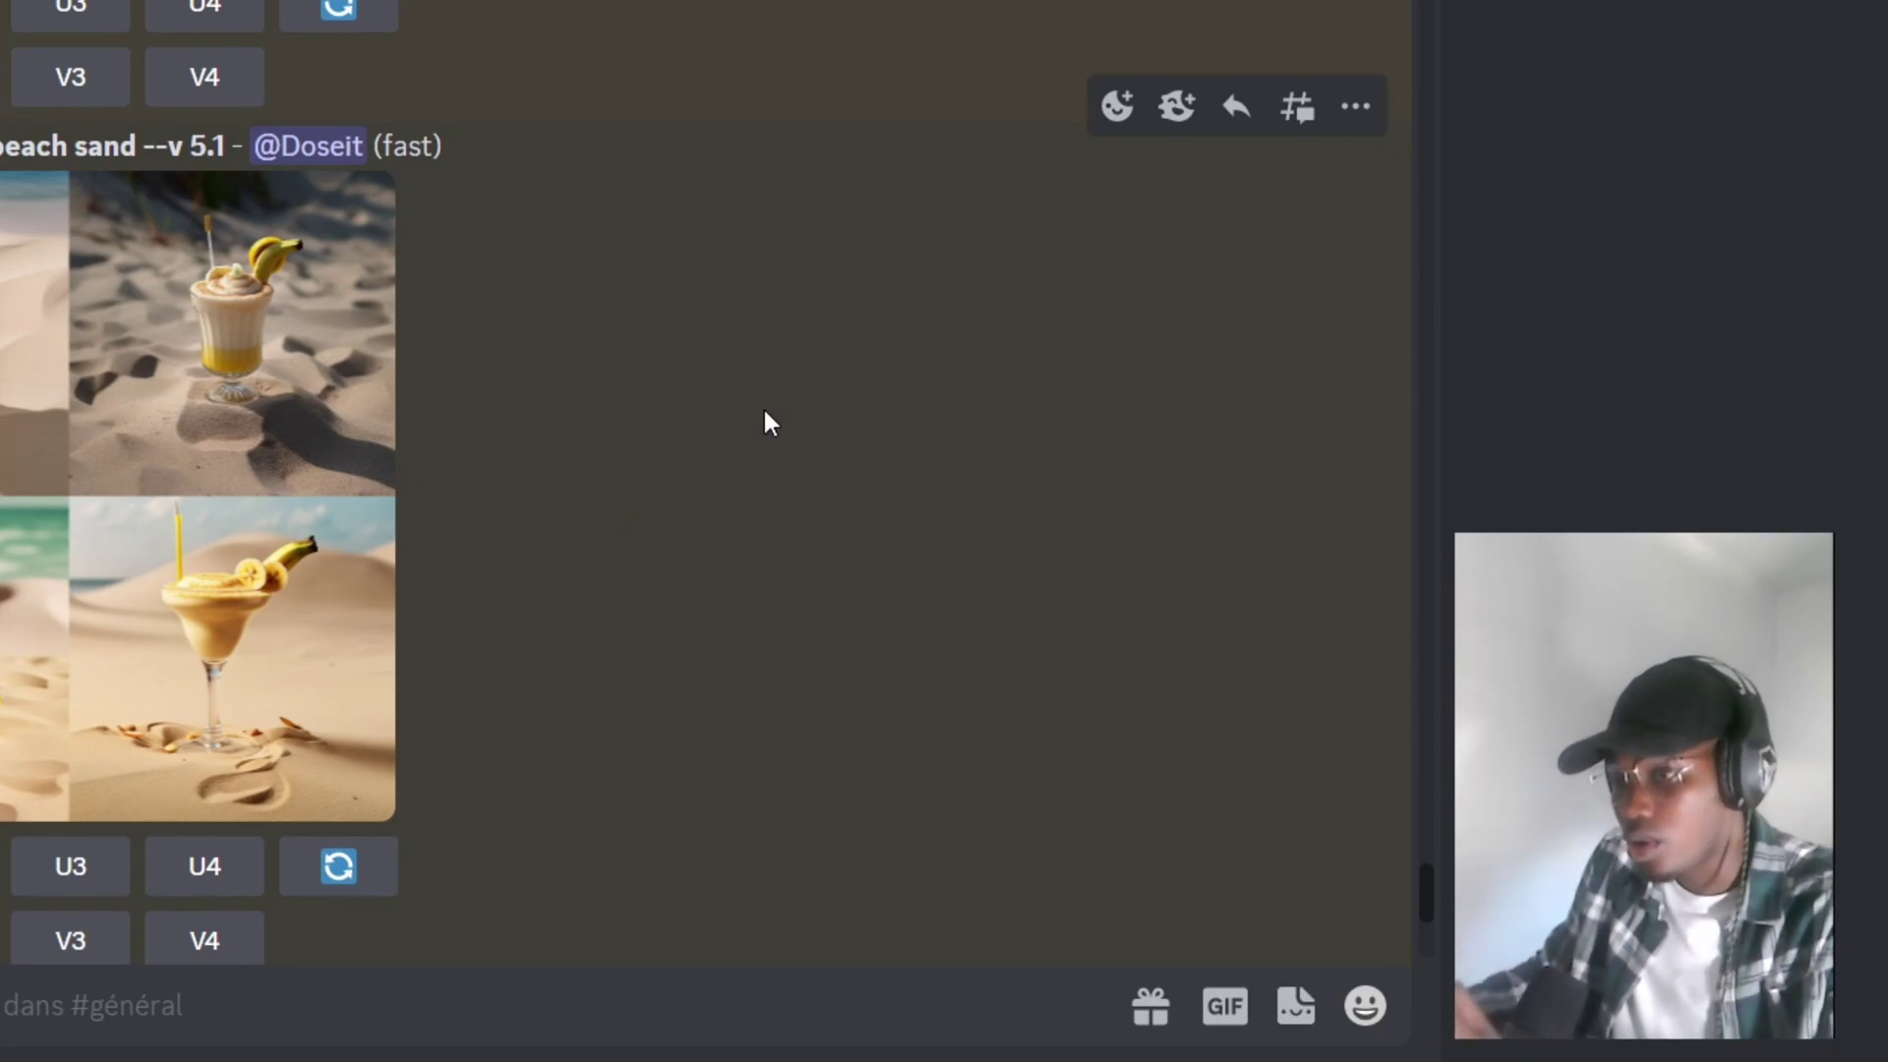
scroll(739, 403, "up", 3)
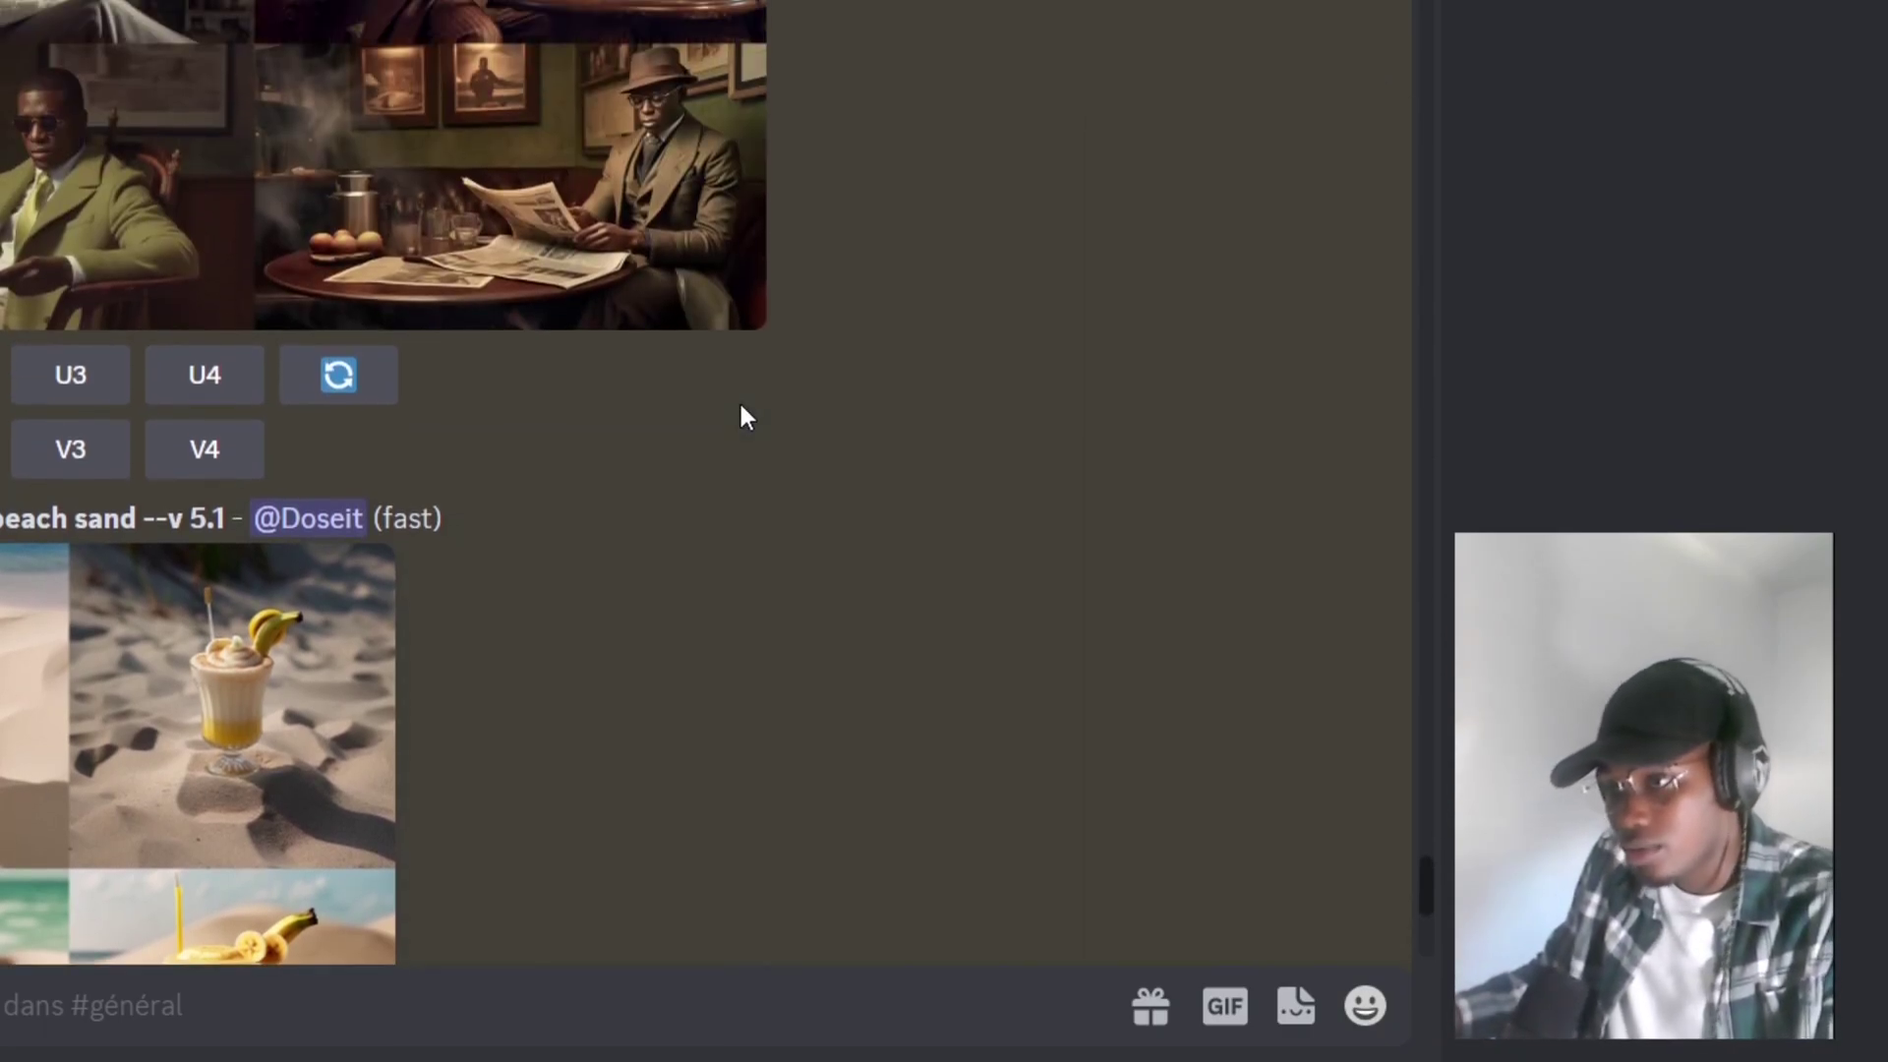
scroll(743, 408, "up", 5)
scroll(749, 421, "down", 5)
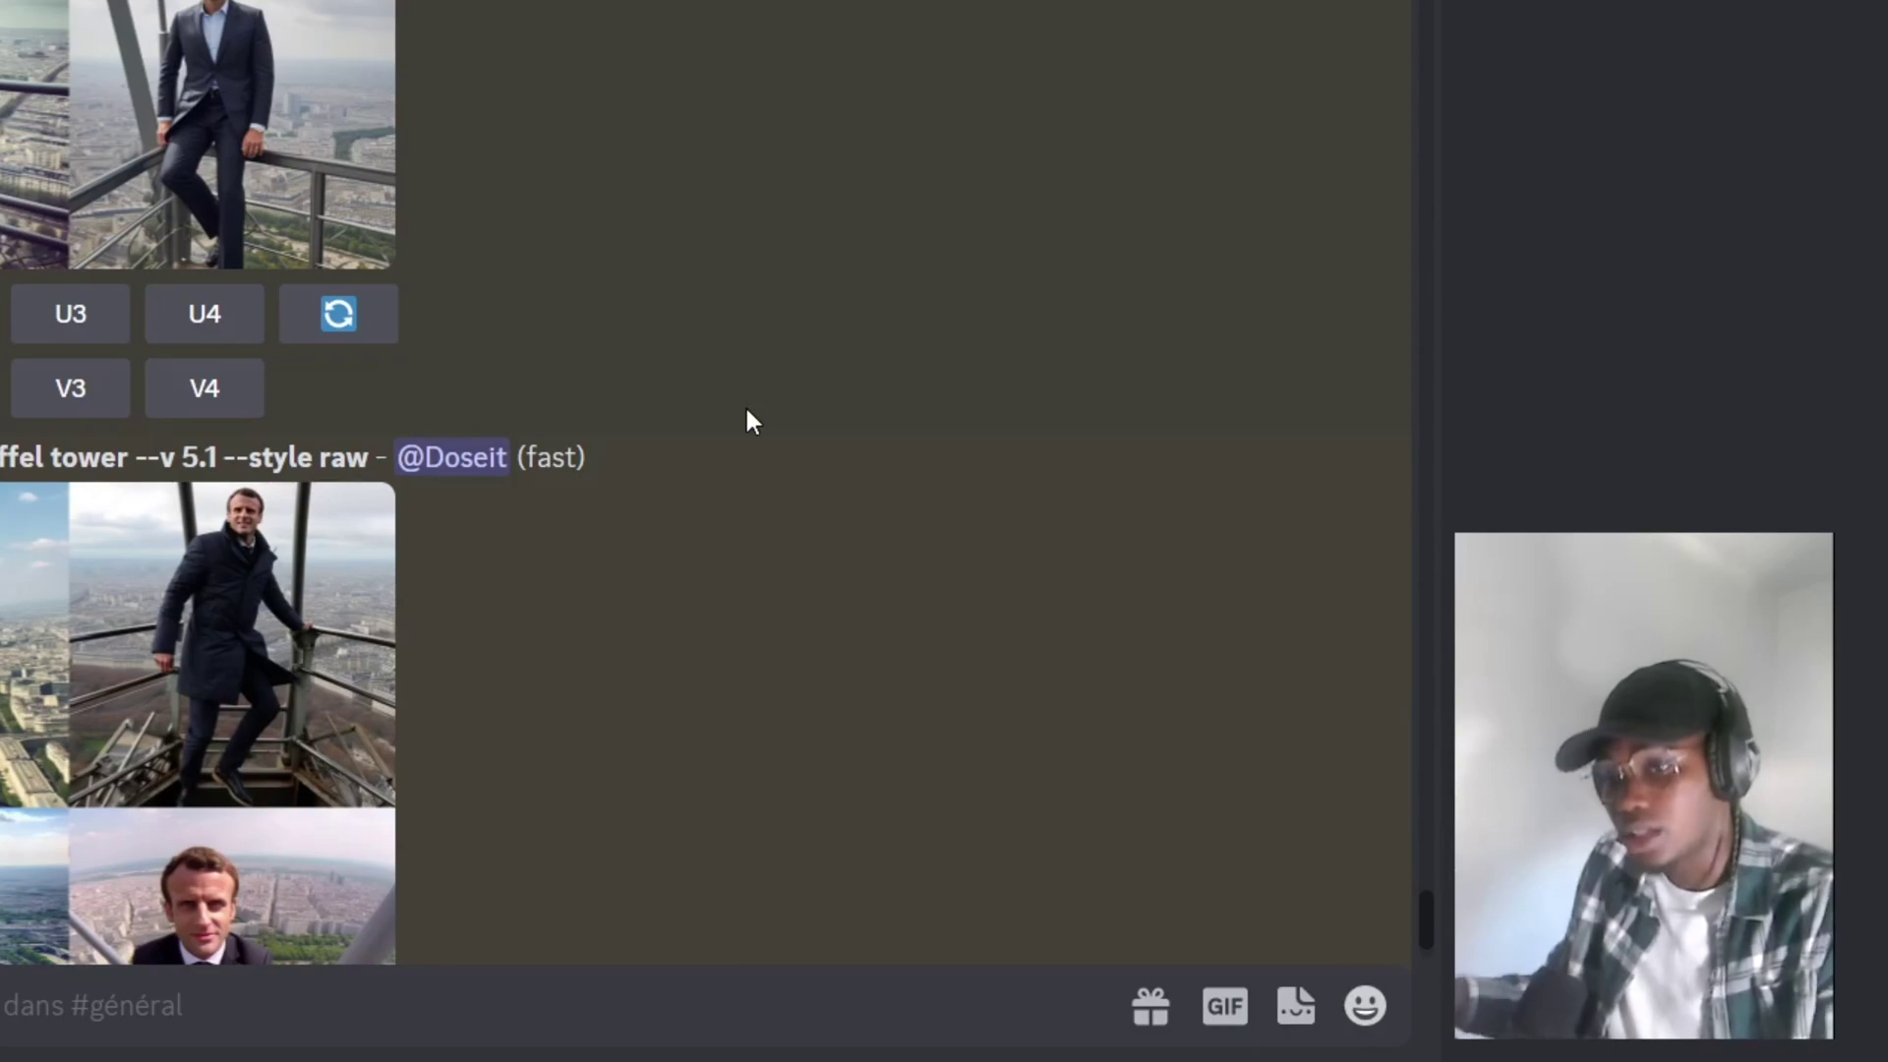